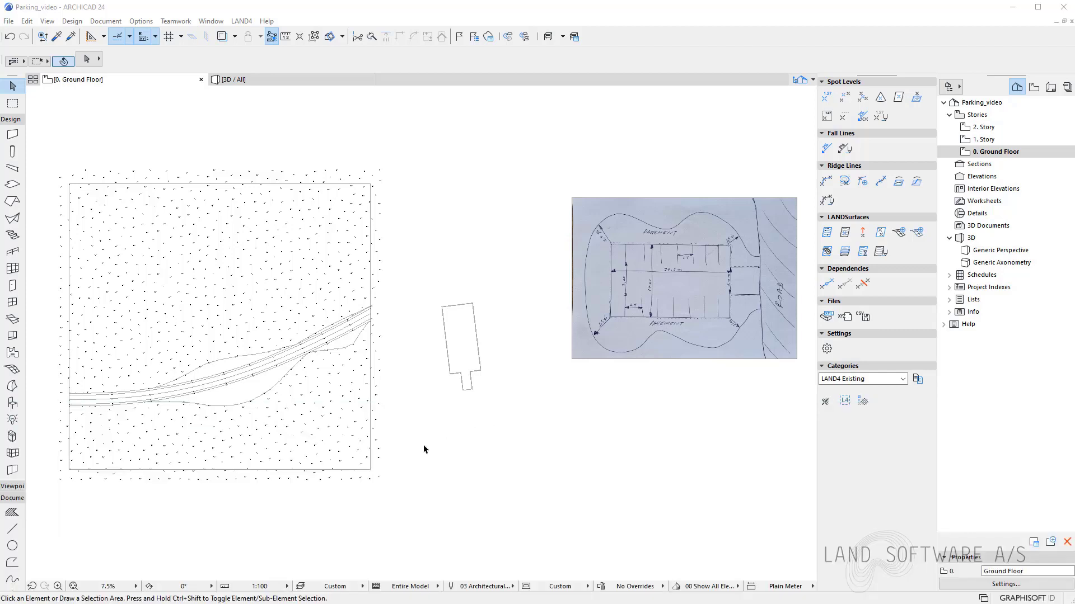
Step: Examine the surveyed spot levels and road lines on the site, and the hand-drawn parking lot sketch beside it
left_click_drag(48, 163, 402, 538)
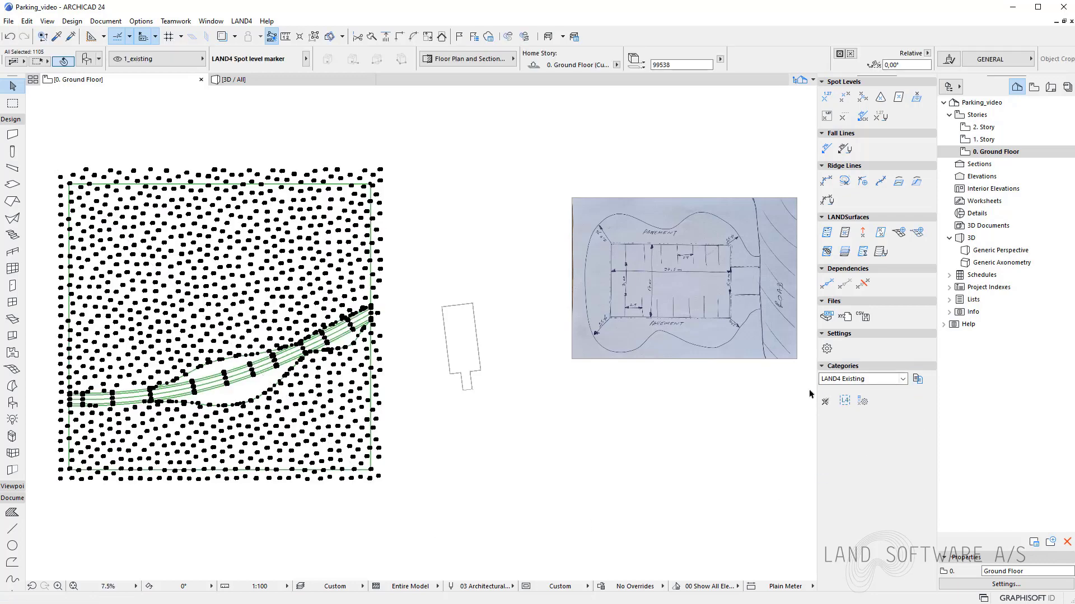
key("Escape")
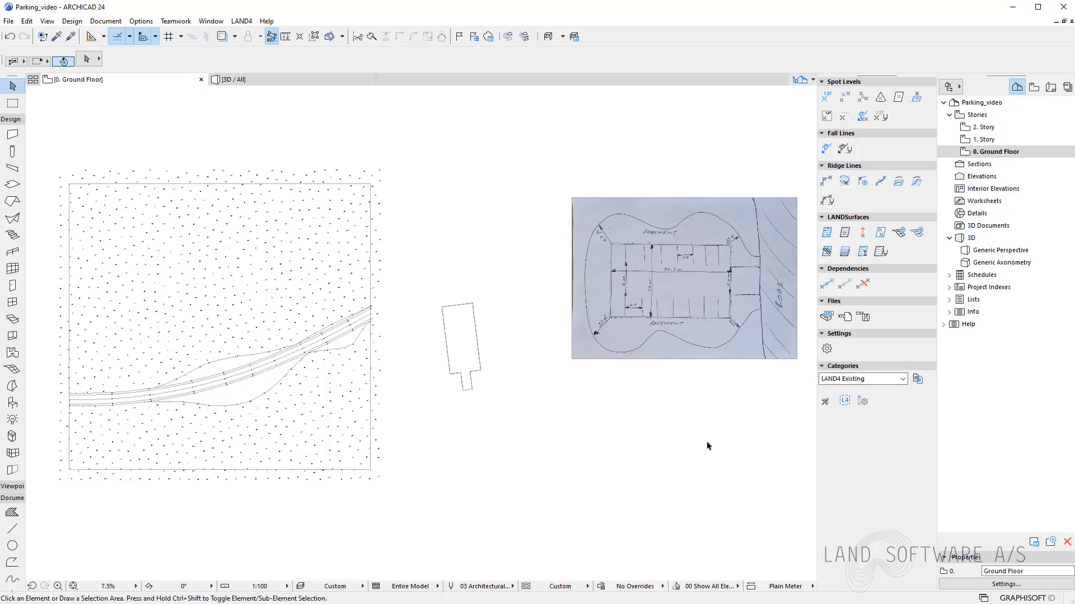
scroll(63, 401, "up", 10)
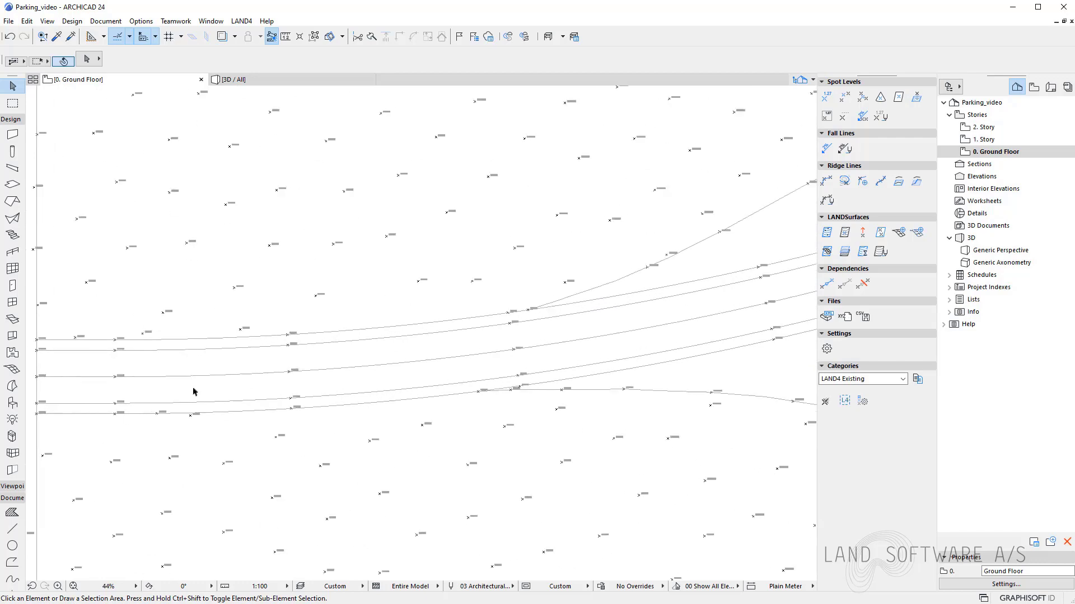
scroll(657, 330, "down", 9)
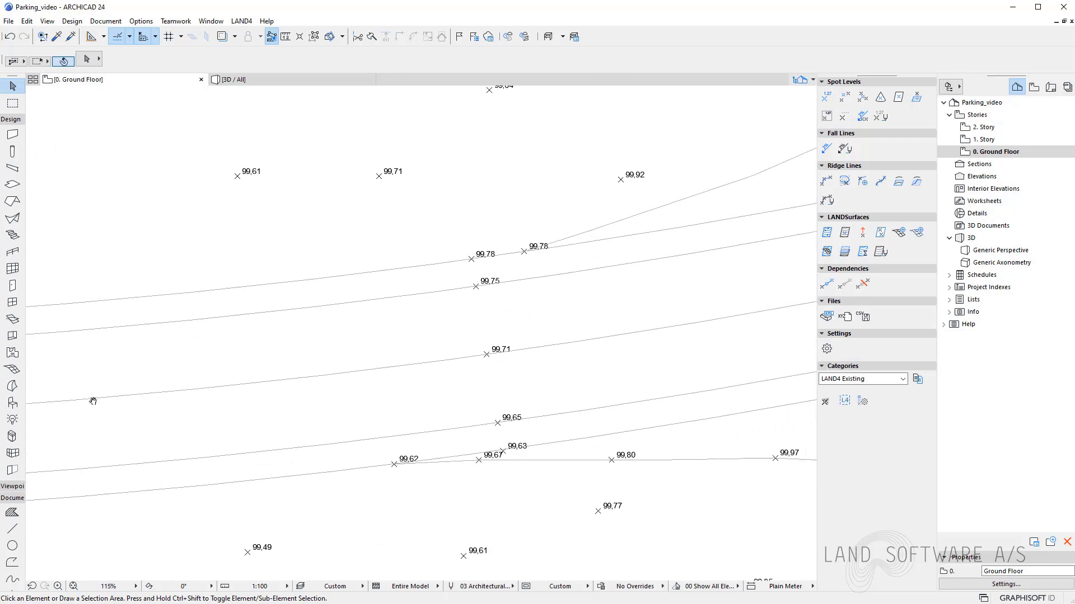
scroll(473, 312, "down", 5)
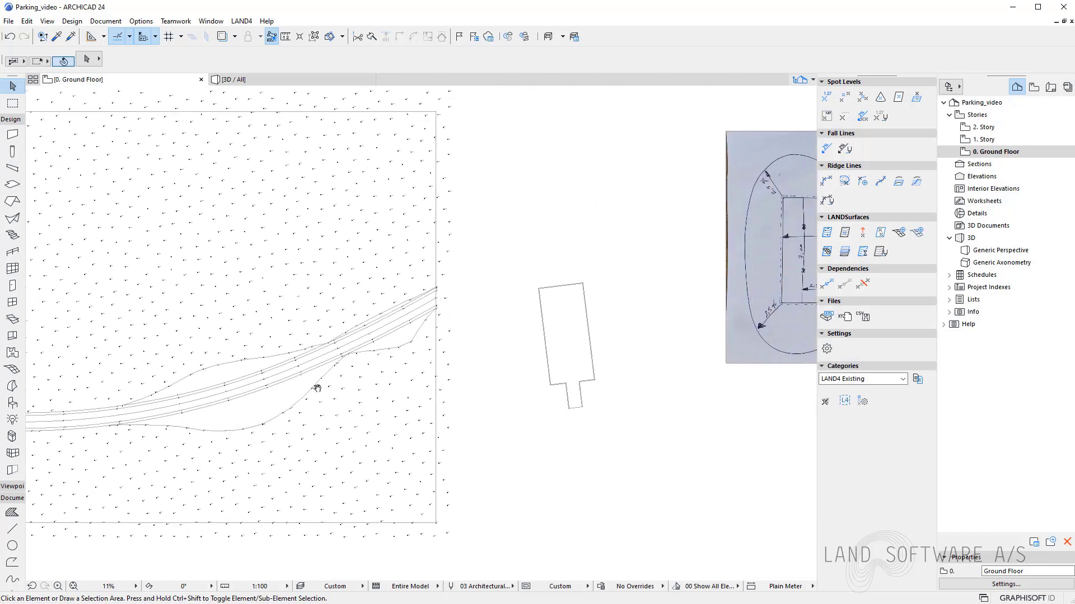
scroll(704, 312, "up", 4)
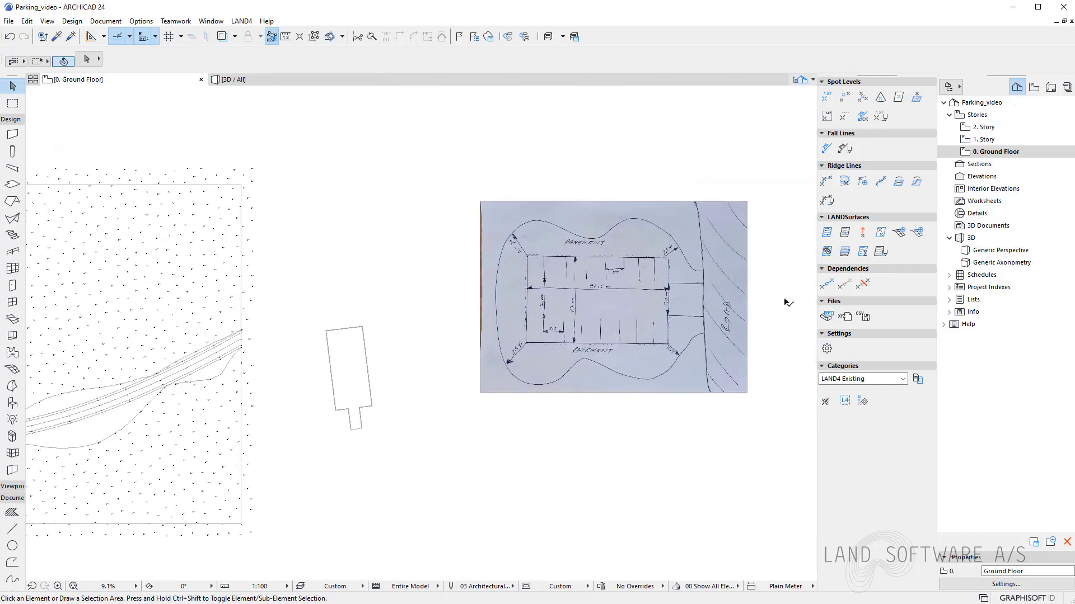
scroll(697, 188, "up", 2)
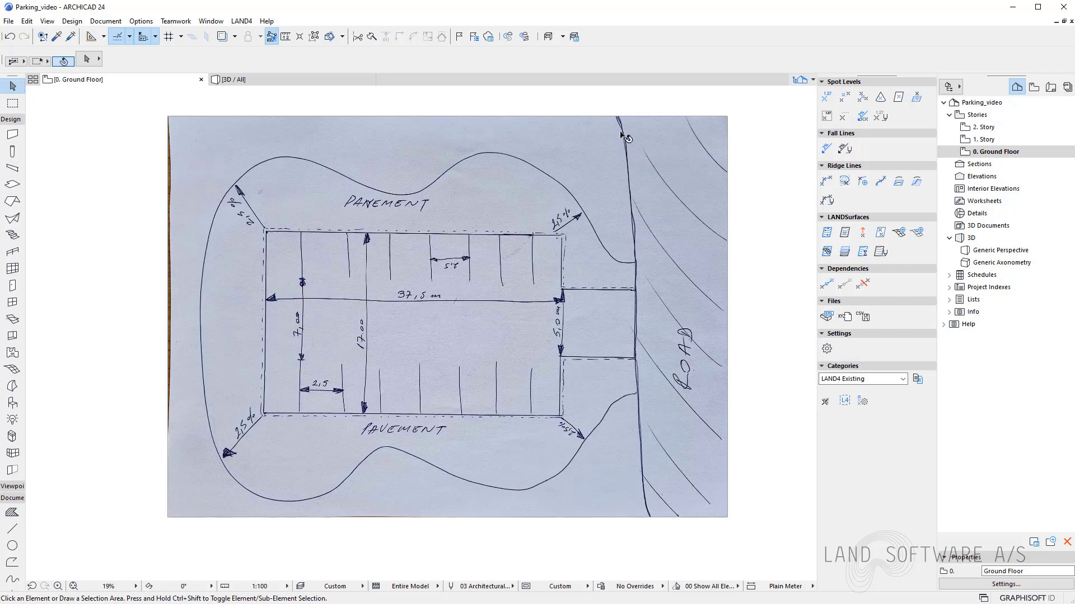
scroll(784, 252, "down", 4)
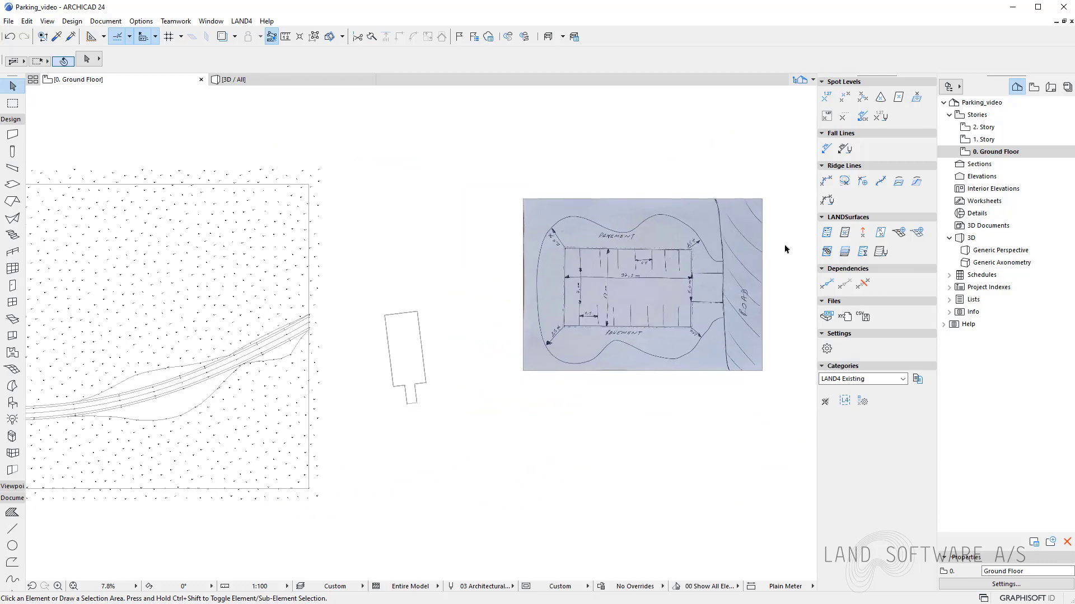
scroll(783, 248, "down", 1)
Step: Inspect the drafted parking lot outline, including its double edge lines and the open end of the entrance
scroll(487, 367, "up", 7)
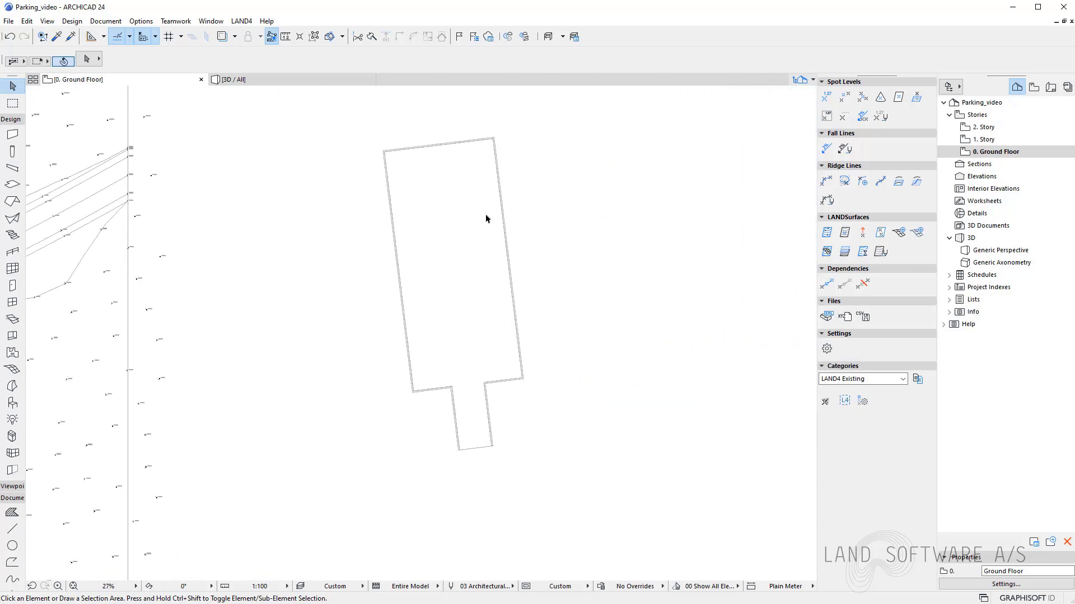
scroll(486, 218, "up", 2)
scroll(475, 226, "down", 1)
scroll(484, 495, "up", 5)
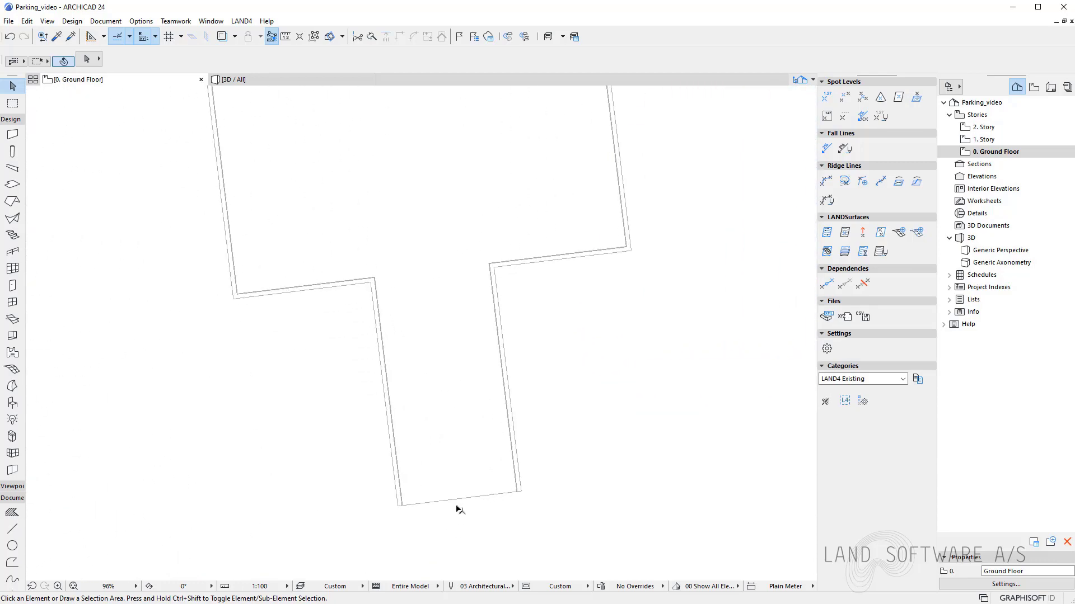
scroll(304, 532, "down", 5)
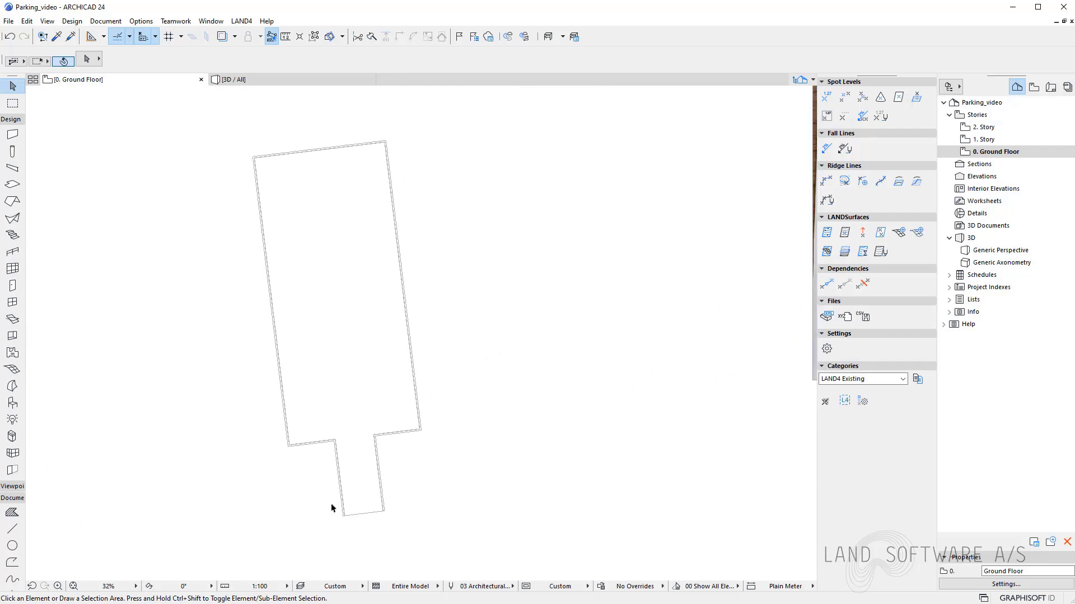
scroll(218, 305, "down", 3)
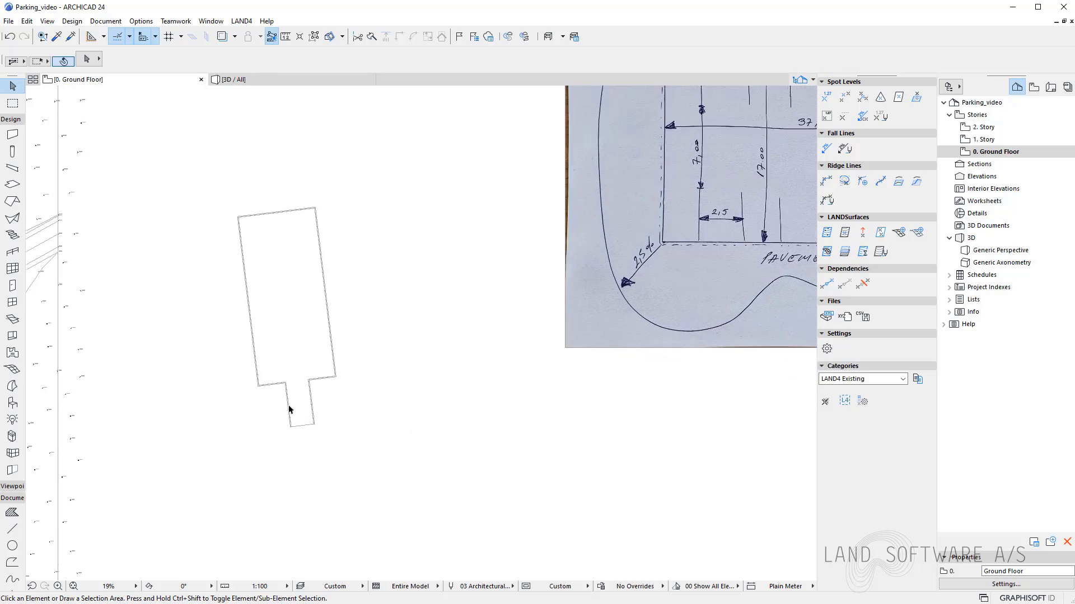
scroll(292, 470, "up", 15)
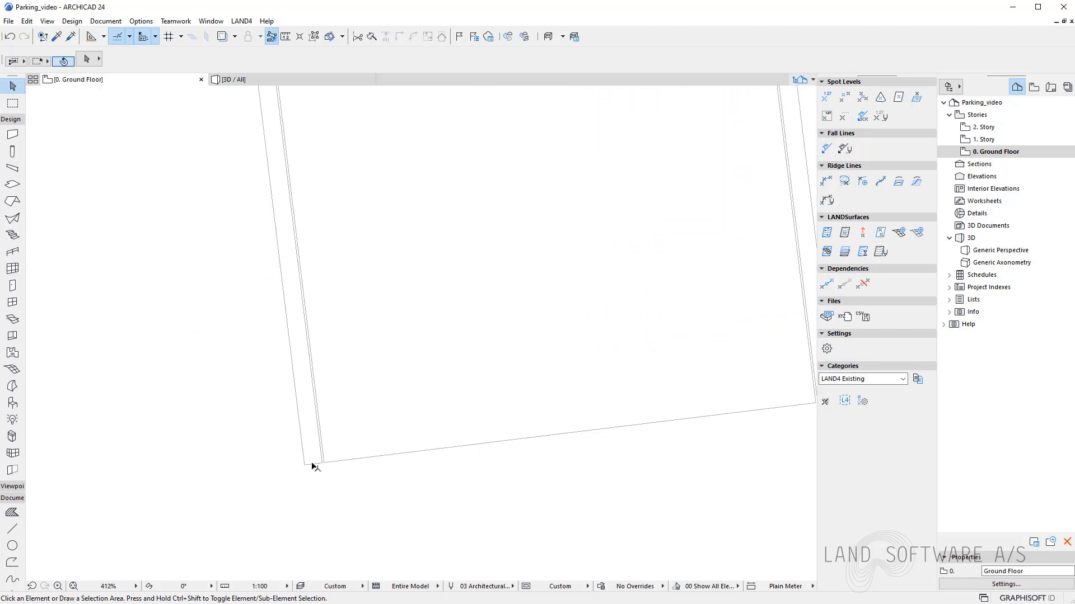
left_click(313, 466)
left_click(307, 511)
scroll(311, 506, "down", 8)
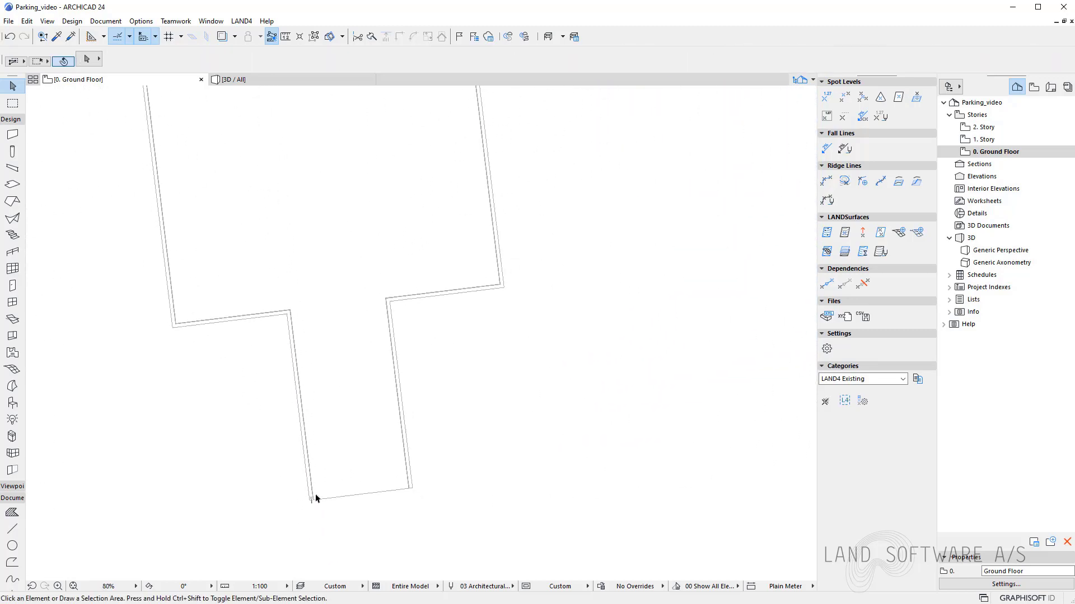
scroll(316, 498, "up", 2)
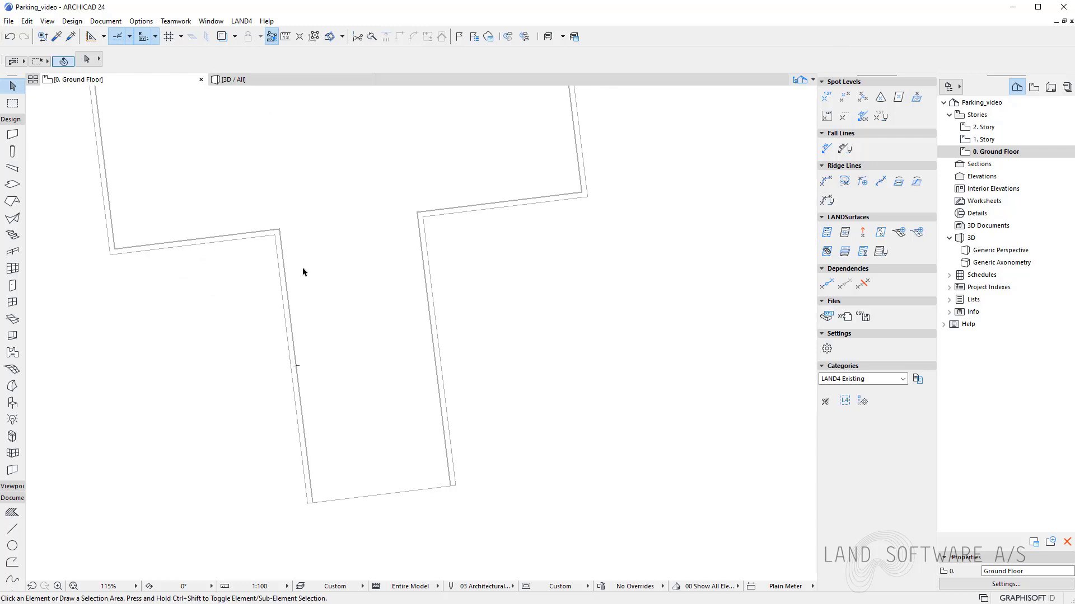
scroll(703, 372, "down", 3)
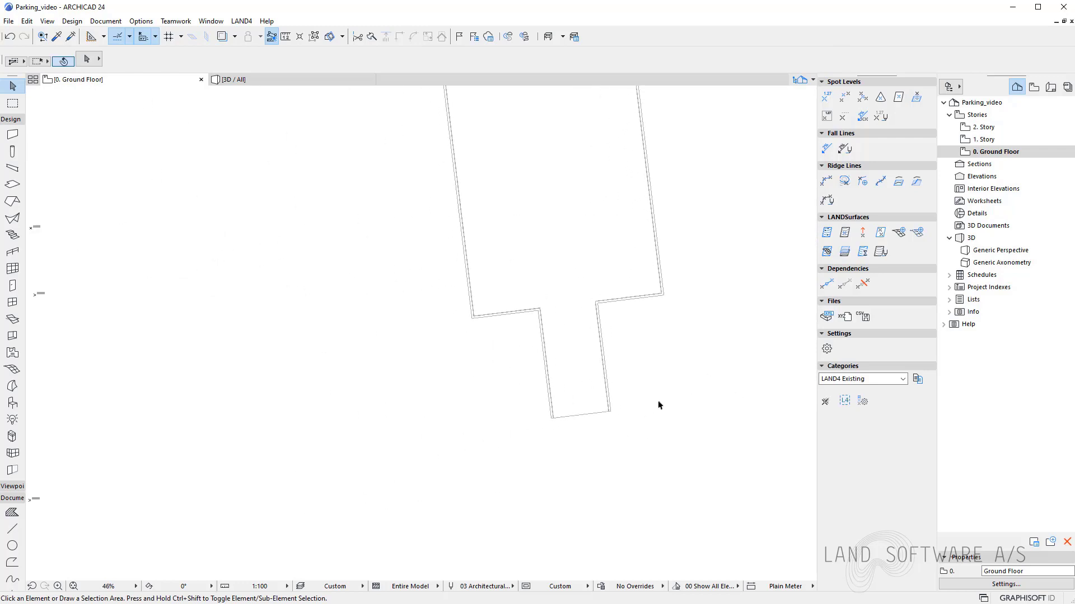
scroll(588, 454, "down", 4)
scroll(424, 314, "down", 6)
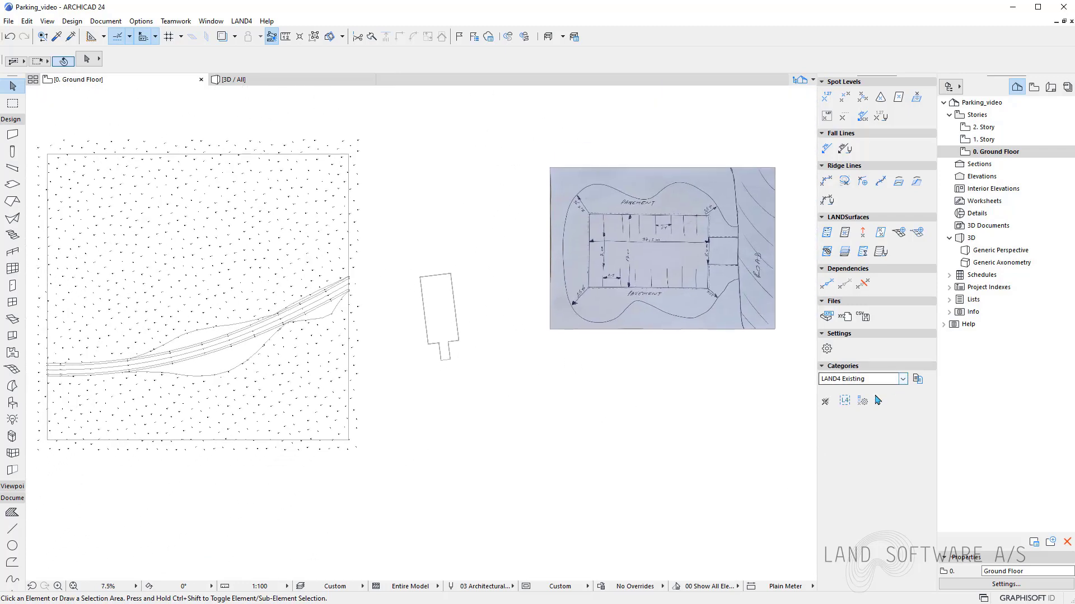
Step: Review the LAND4 category list, including Parking edge, Pavement and Drainage, and the project's matching layers
left_click(864, 402)
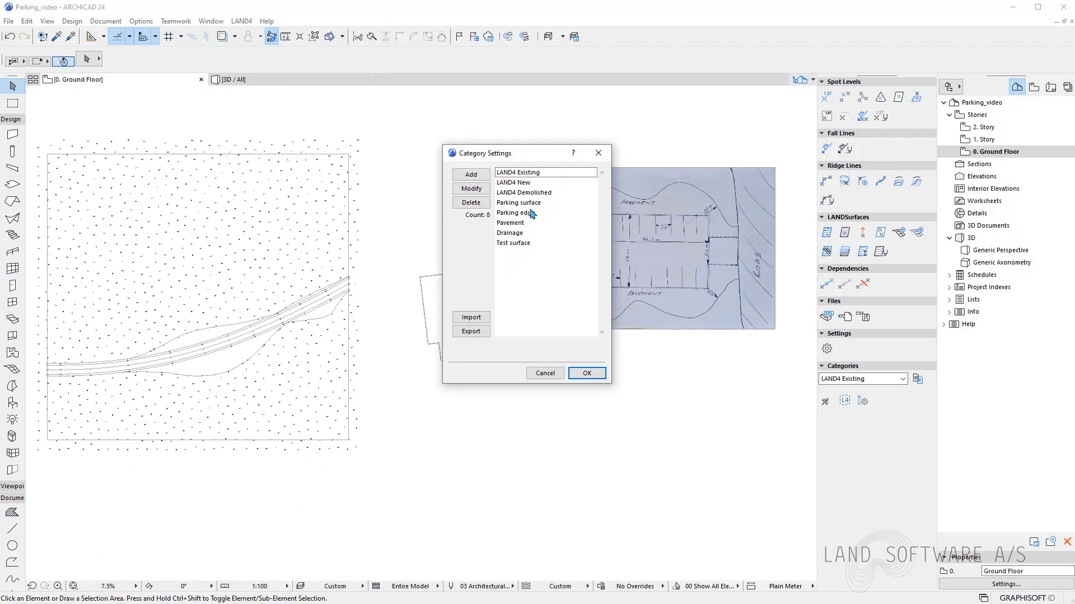
left_click(530, 213)
left_click(533, 223)
left_click(533, 233)
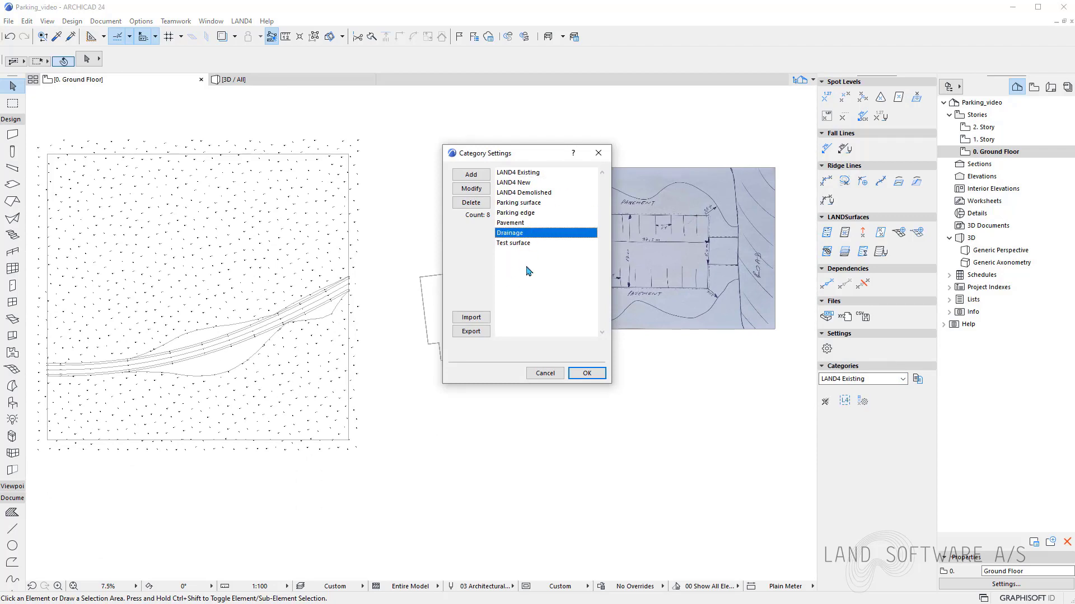
left_click(548, 374)
key("ctrl+l")
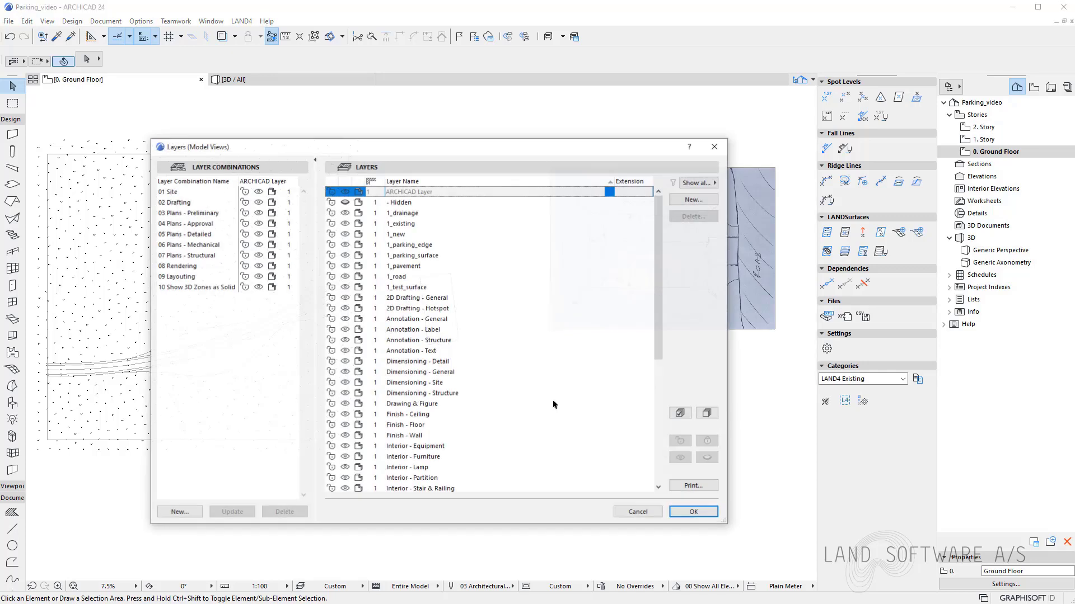
left_click(643, 513)
Step: Check which layer the Parking edge category is assigned to in the category settings, keeping its definition as is
left_click(863, 402)
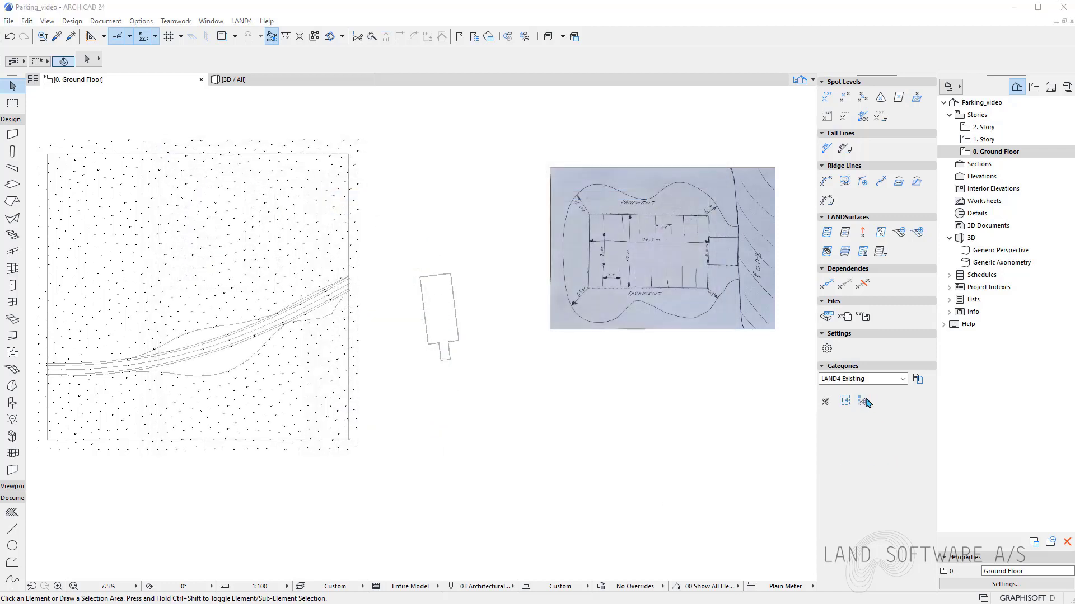
left_click(527, 224)
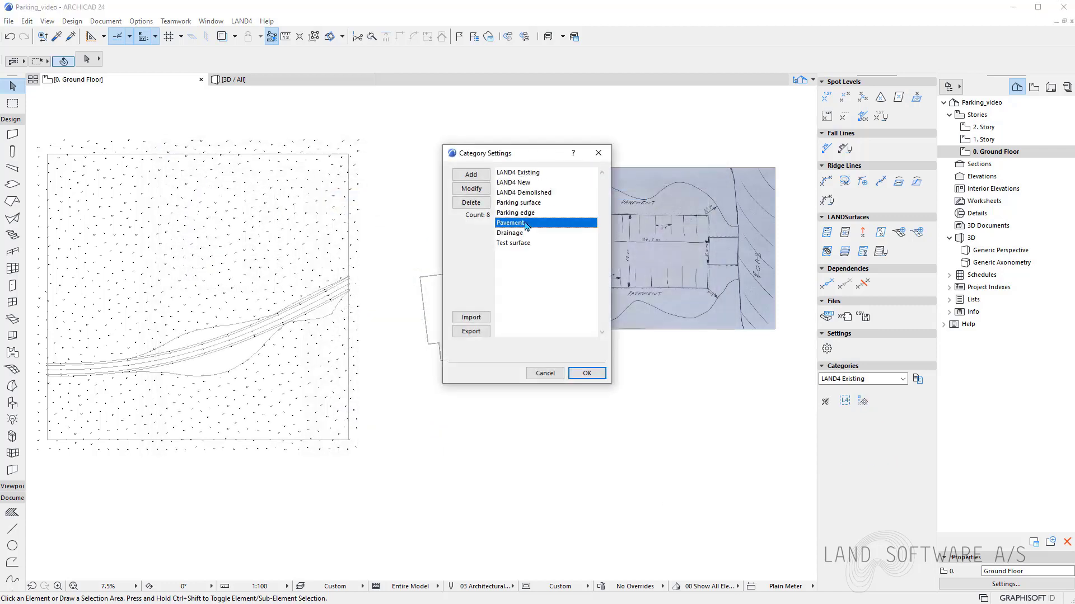
left_click(526, 213)
left_click(470, 188)
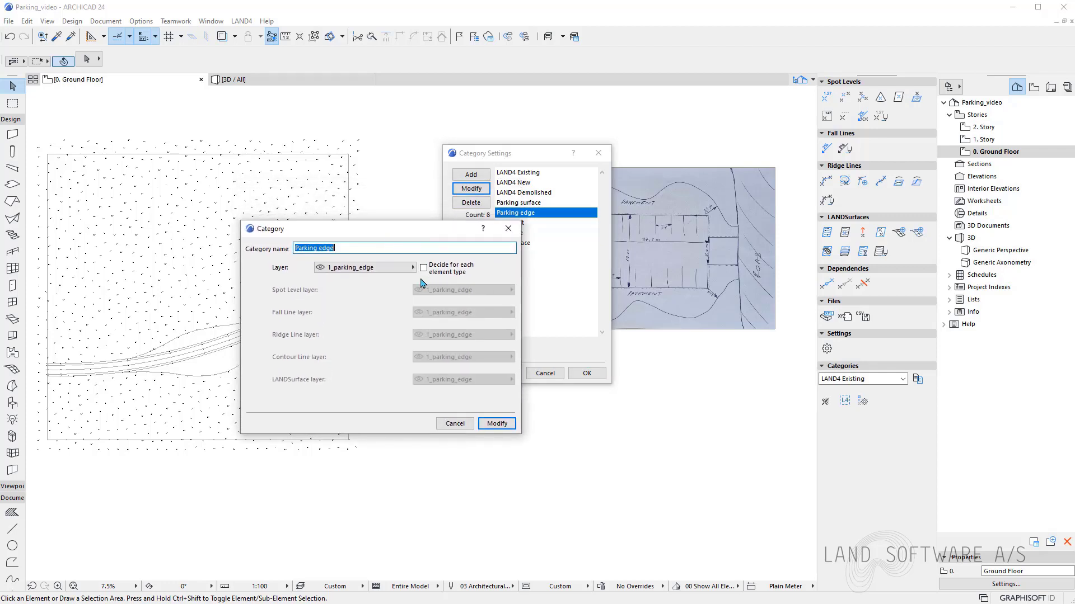
left_click(372, 269)
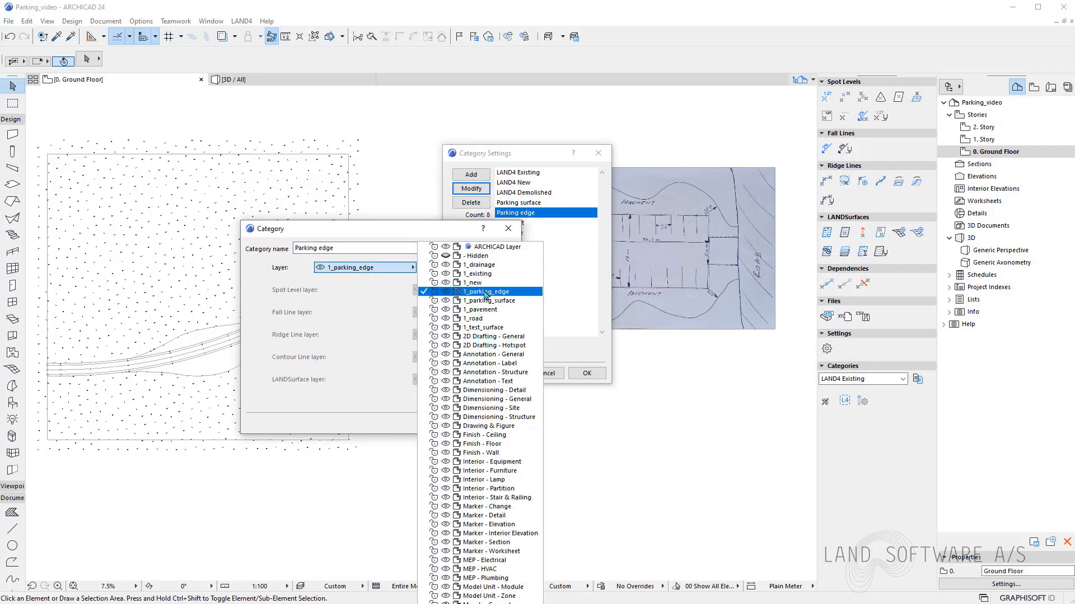
key("Escape")
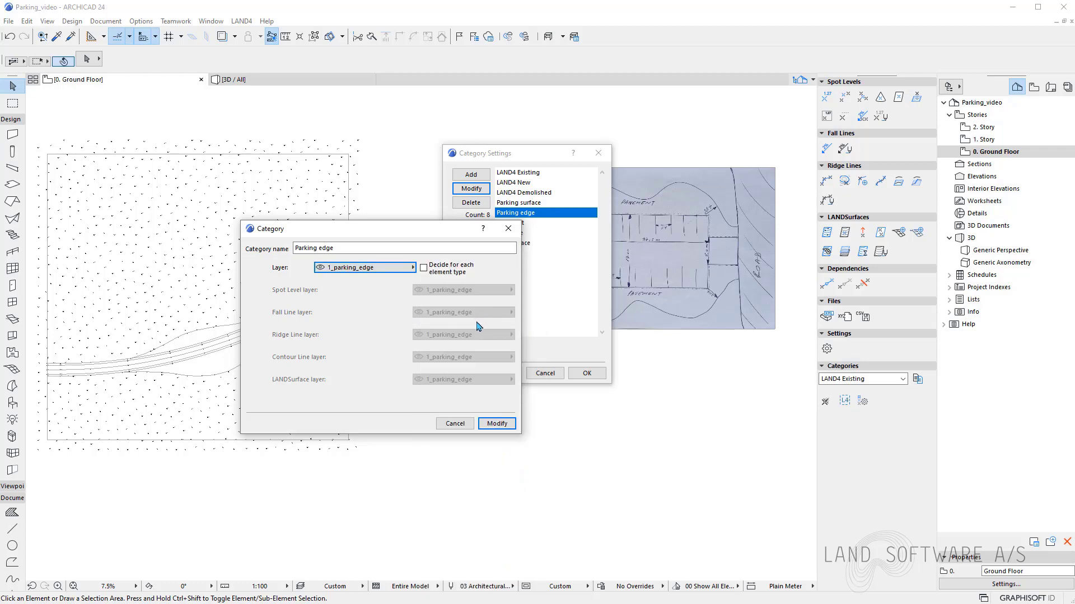
key("Return")
left_click(562, 373)
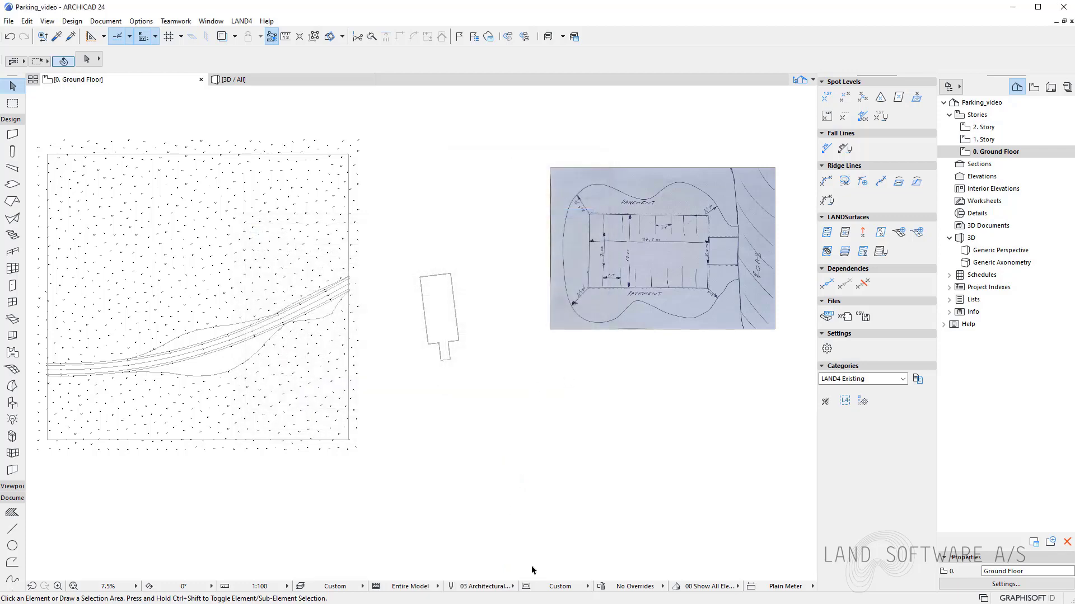
Step: Review the LAND4 spot level display options for the Parking surface and Parking edge categories in the Model View Options
left_click(526, 586)
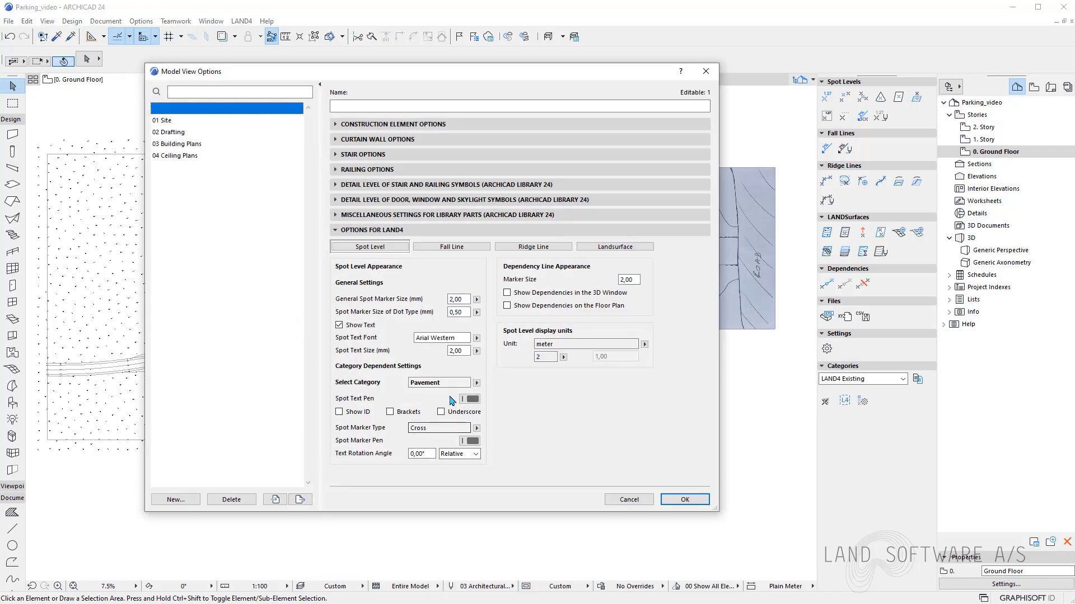
left_click(396, 248)
left_click(478, 384)
left_click(520, 417)
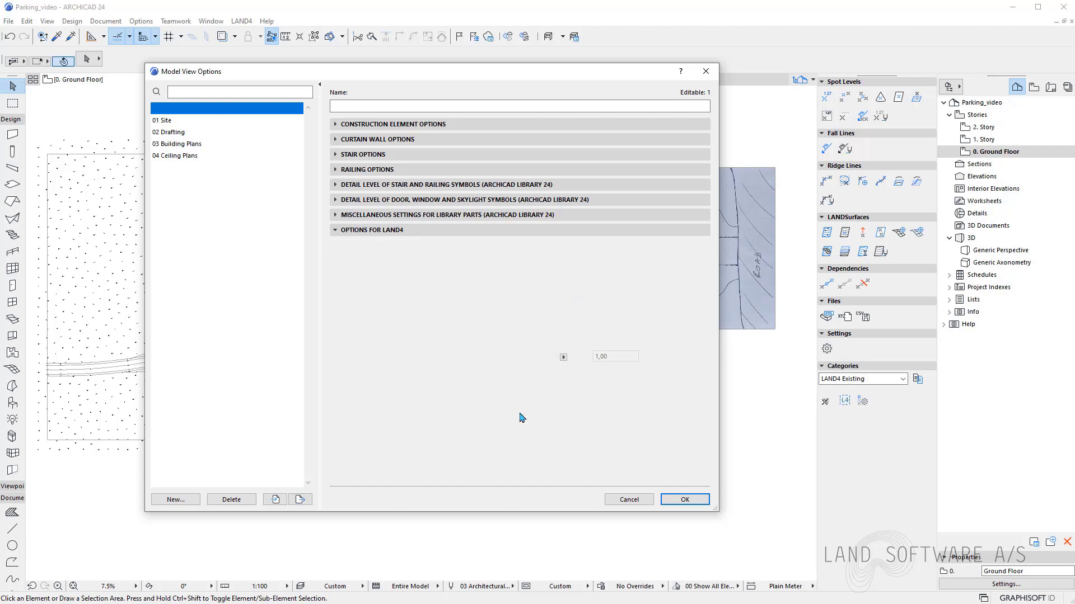
left_click(477, 384)
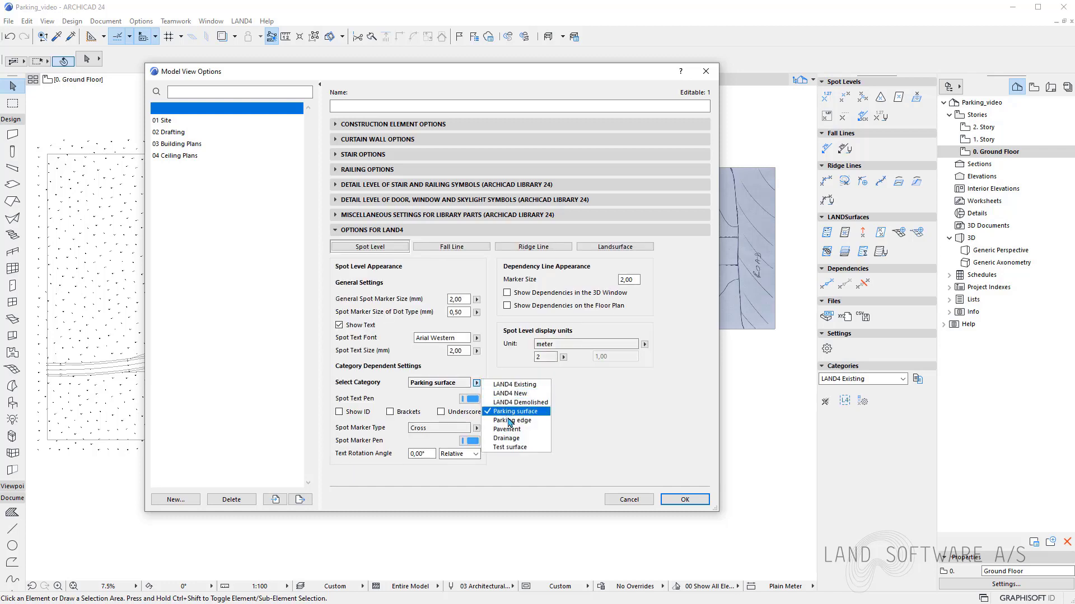
left_click(509, 424)
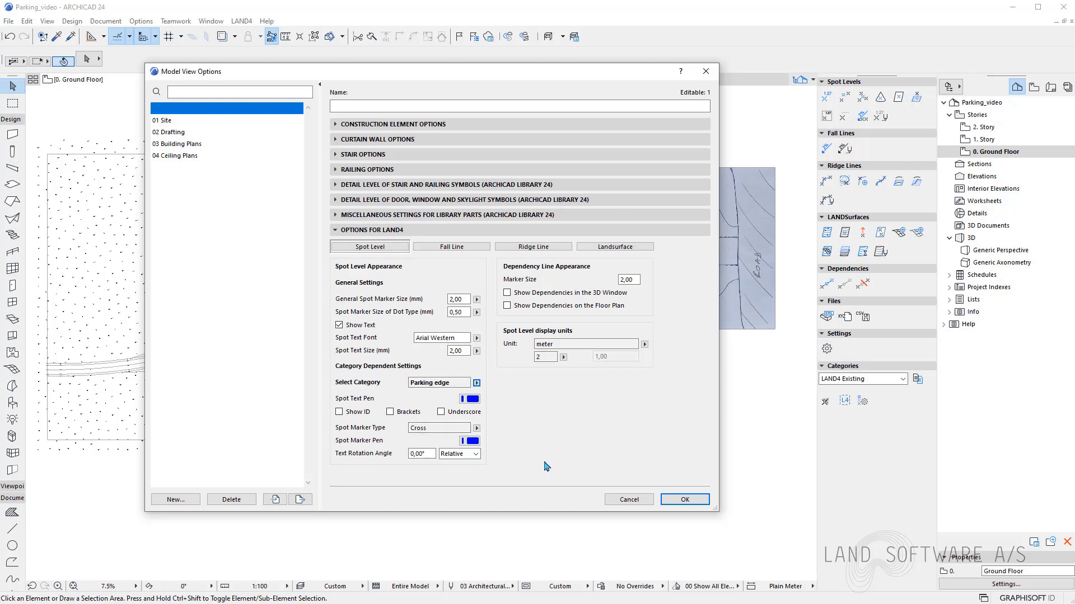
left_click(641, 501)
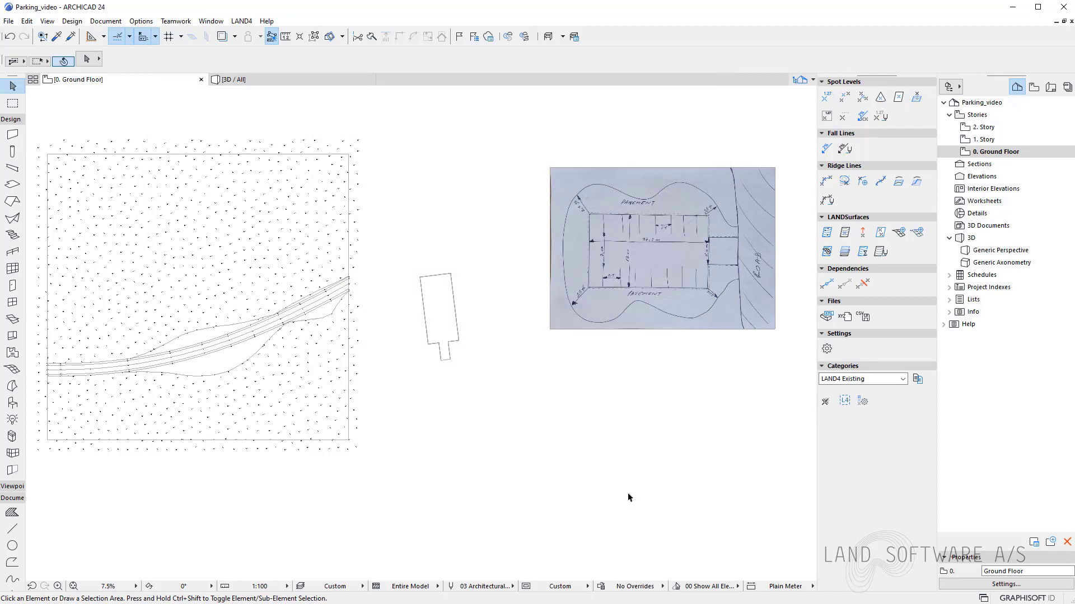
Step: Create a LANDSurface in the LAND4 Existing category by tracing the four corners of the rectangular site boundary around the spot levels
left_click(344, 442)
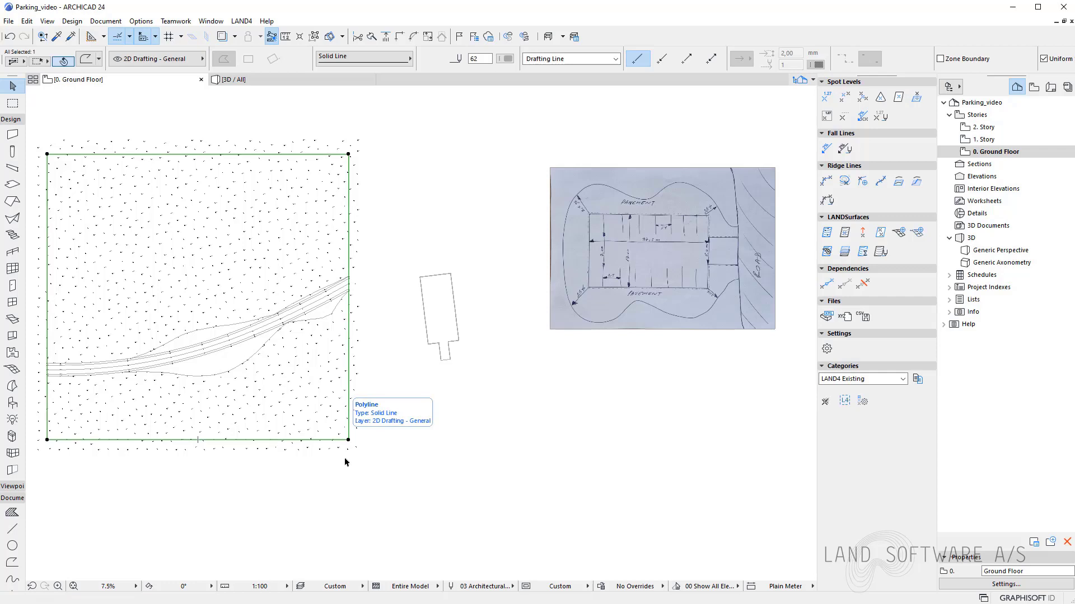
left_click(373, 481)
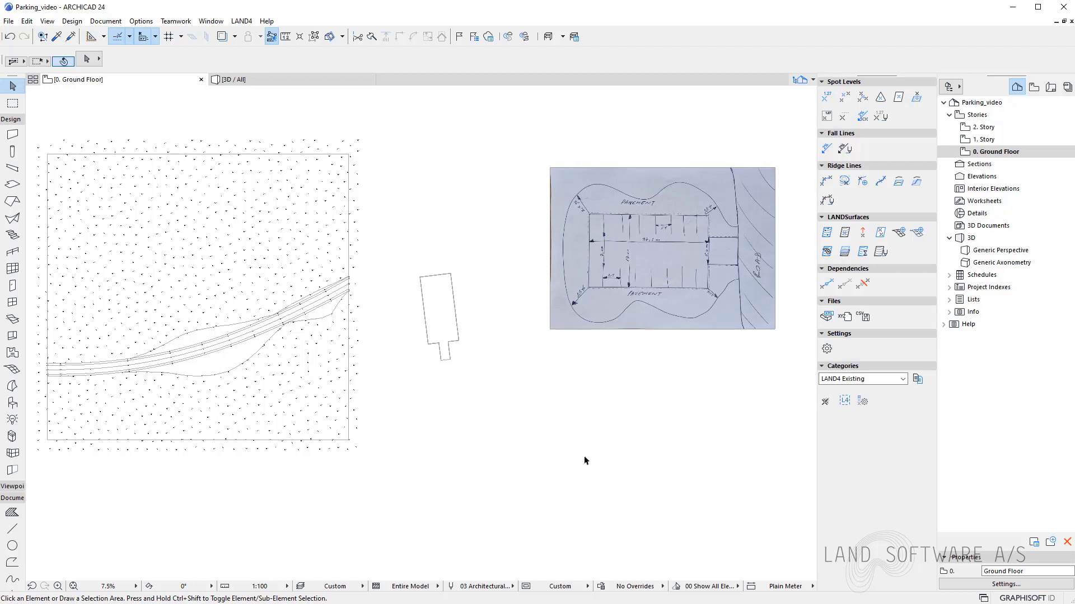
left_click(827, 232)
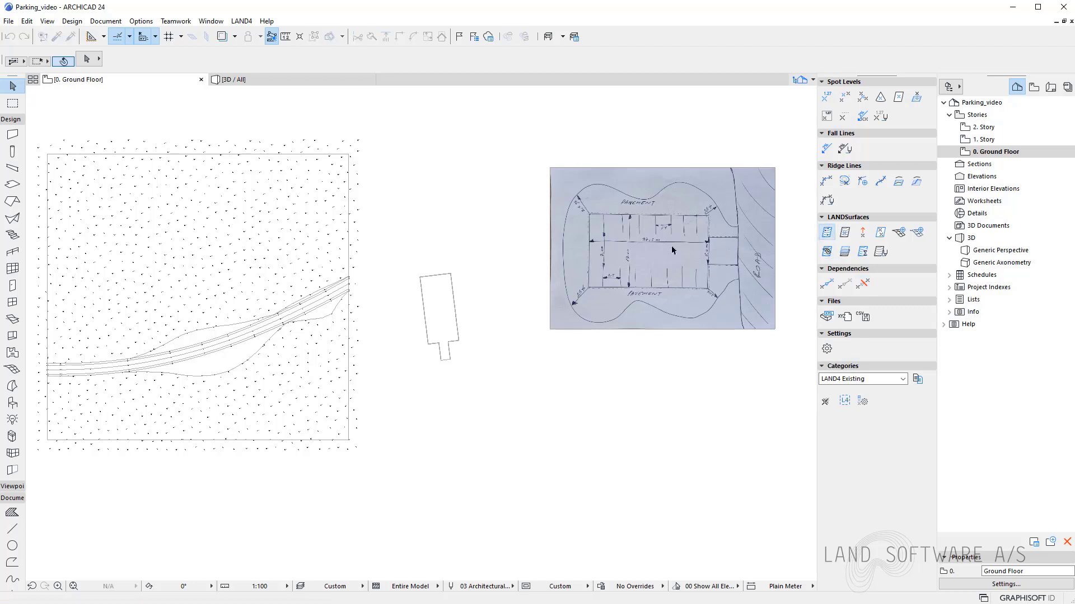
left_click(47, 153)
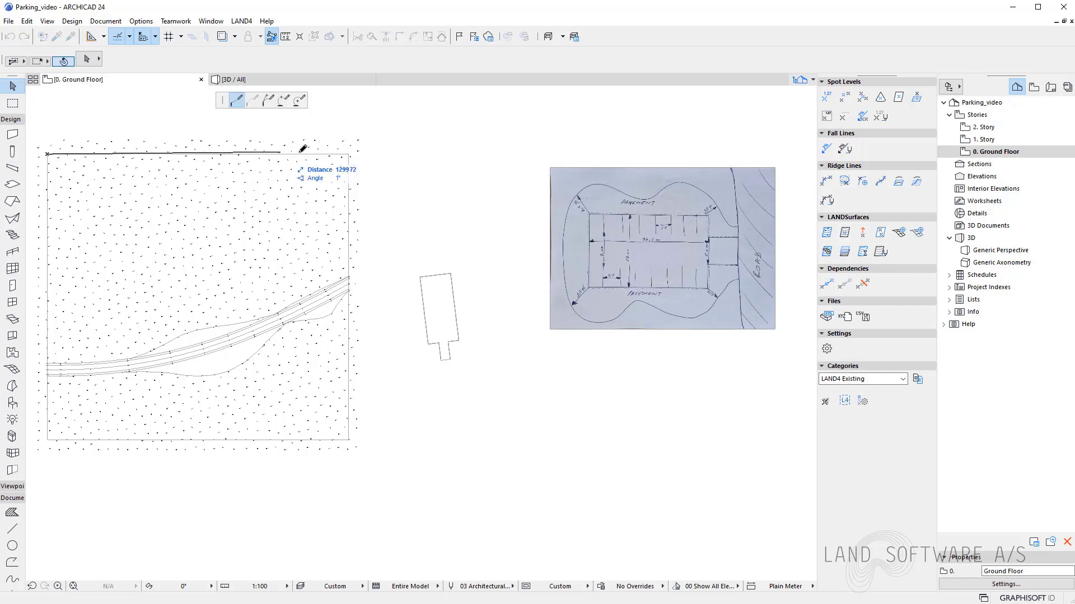
left_click(348, 154)
left_click(348, 440)
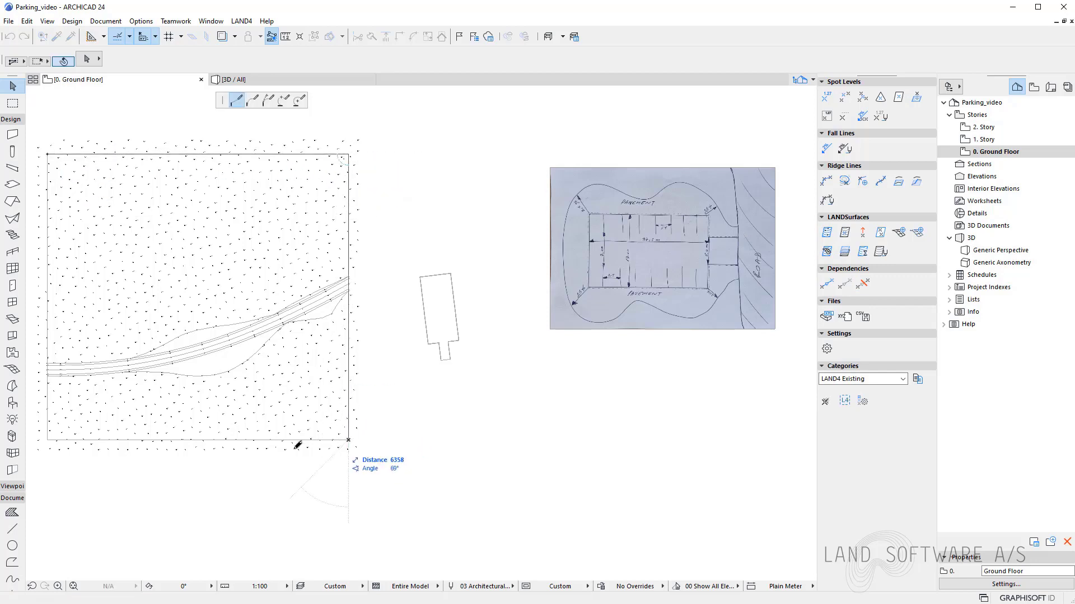
left_click(47, 440)
left_click(48, 154)
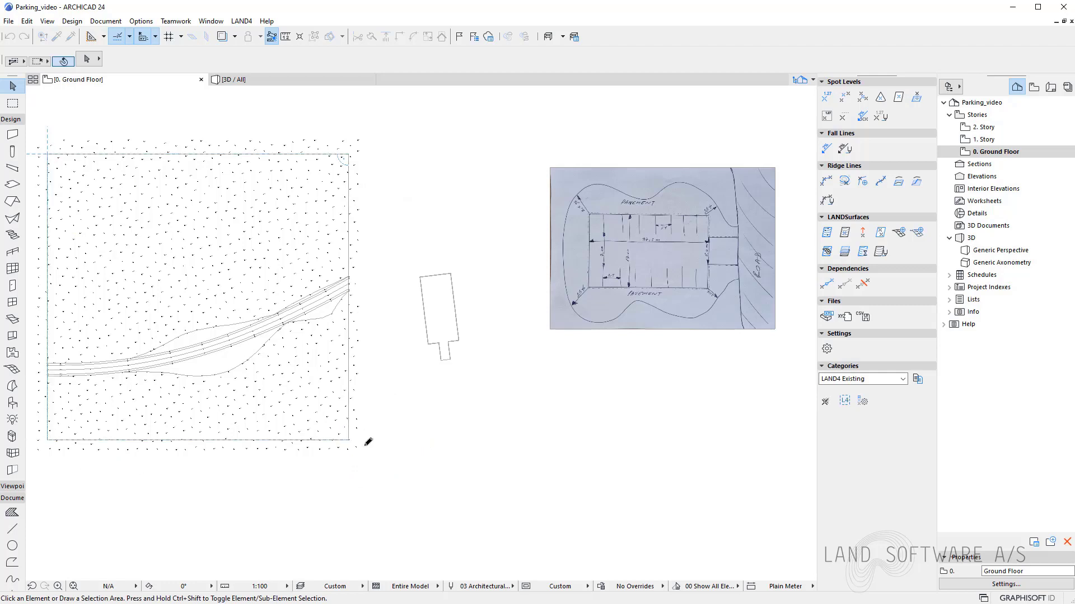
left_click(643, 218)
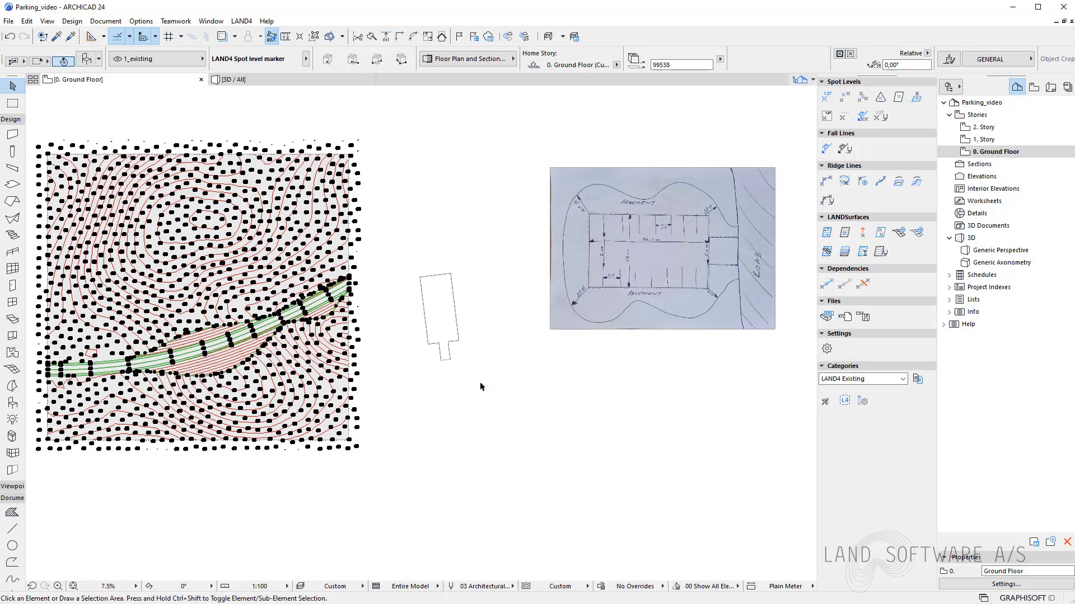
Step: Examine the contour lines, spot levels and road ridge lines of the terrain surface on the ground floor plan
scroll(66, 381, "up", 5)
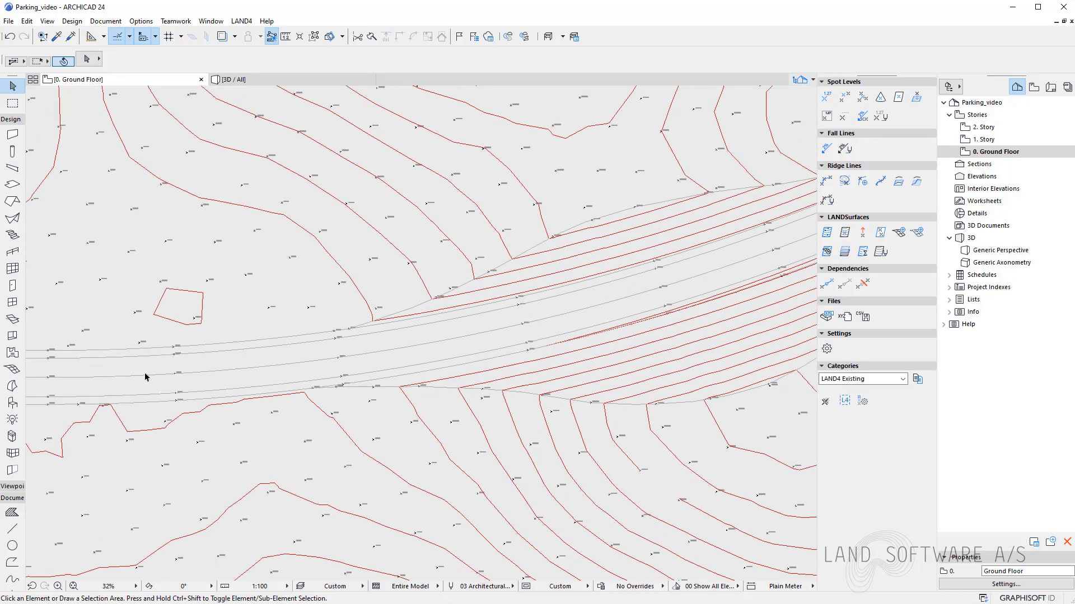
scroll(146, 376, "up", 5)
middle_click_drag(613, 379, 187, 453)
scroll(187, 453, "down", 1)
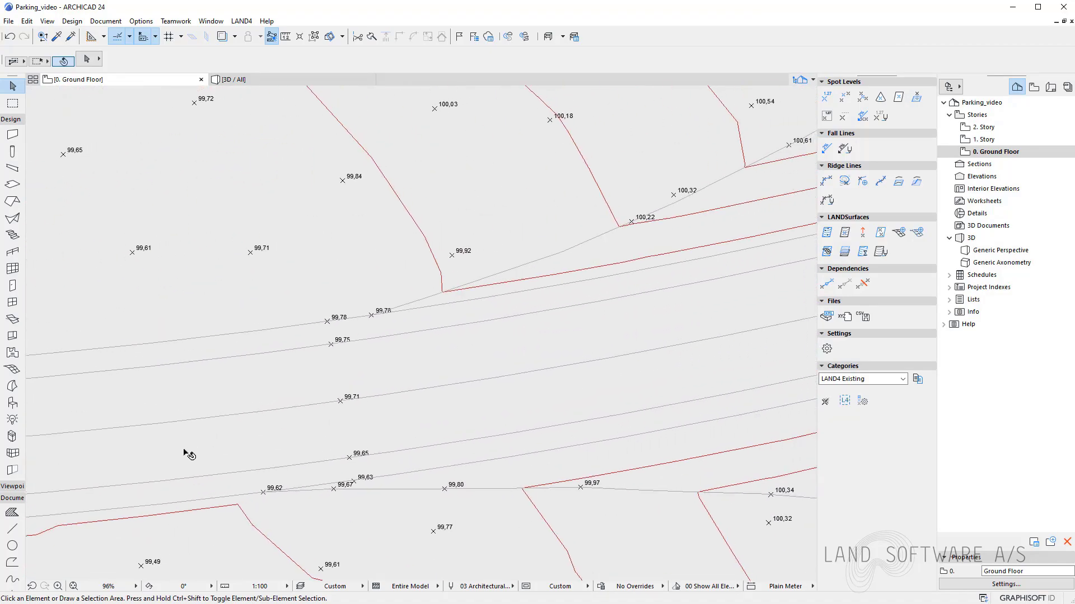
left_click(379, 398)
scroll(95, 466, "down", 3)
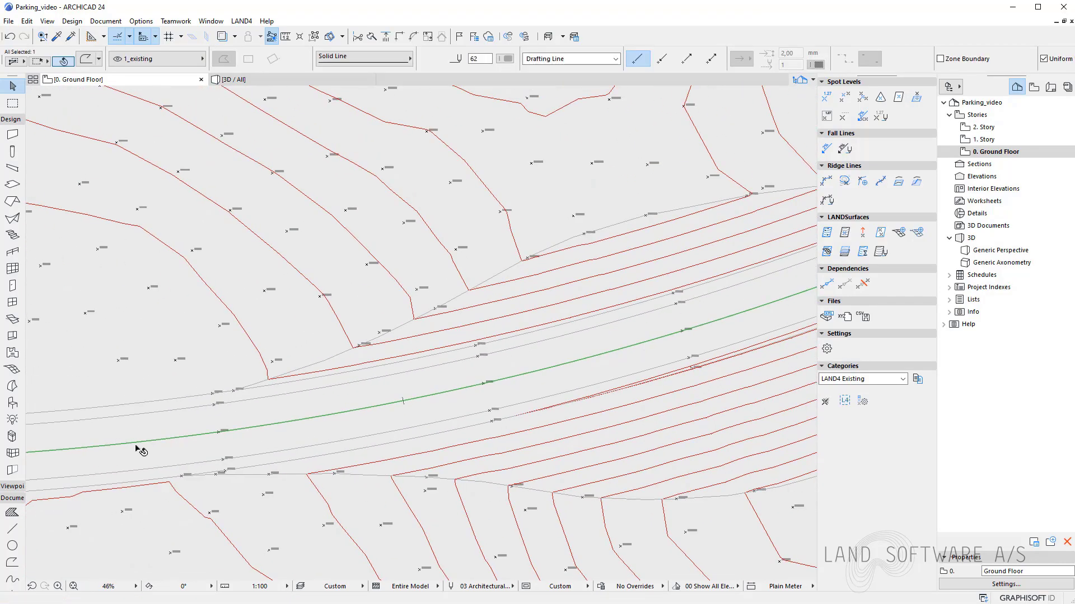
key("Escape")
scroll(239, 425, "down", 3)
scroll(144, 428, "down", 3)
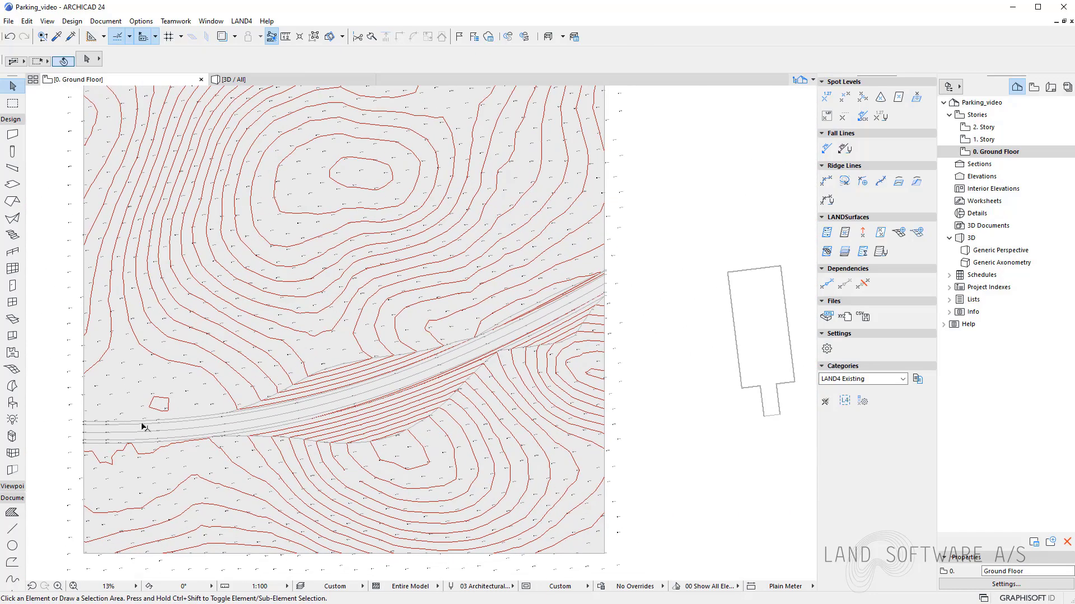
Step: Examine the existing terrain surface and road in the 3D perspective from several angles and distances
left_click(297, 84)
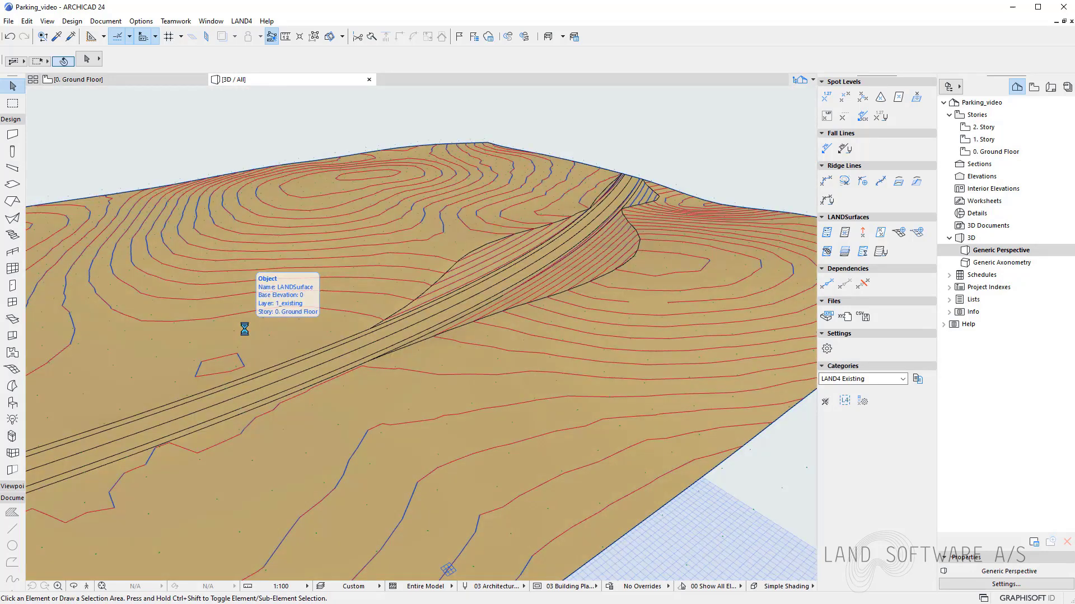
scroll(476, 341, "down", 3)
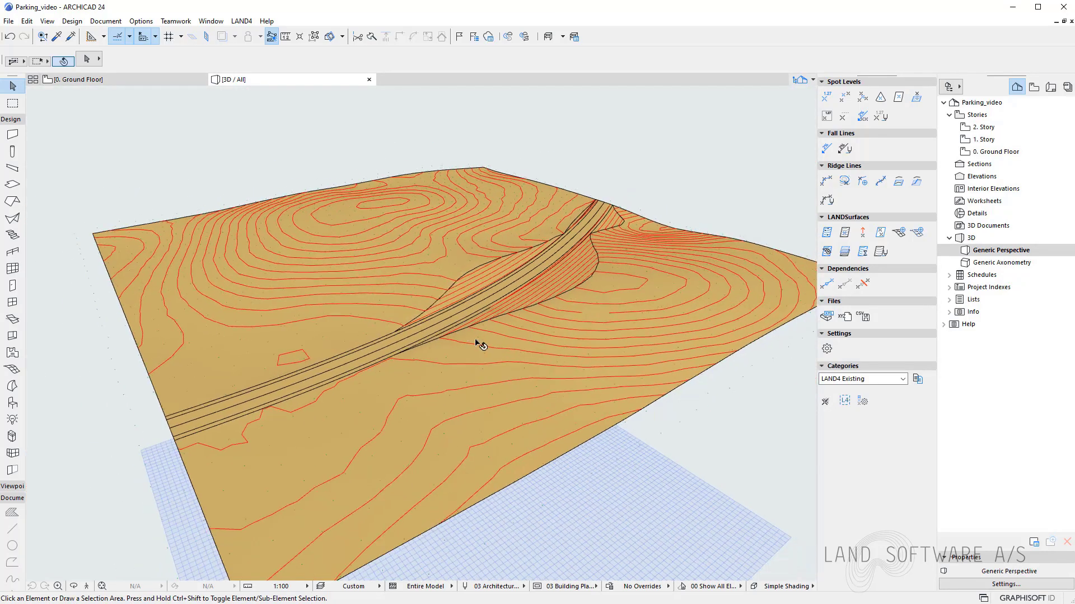
left_click(73, 586)
left_click_drag(167, 423, 214, 424)
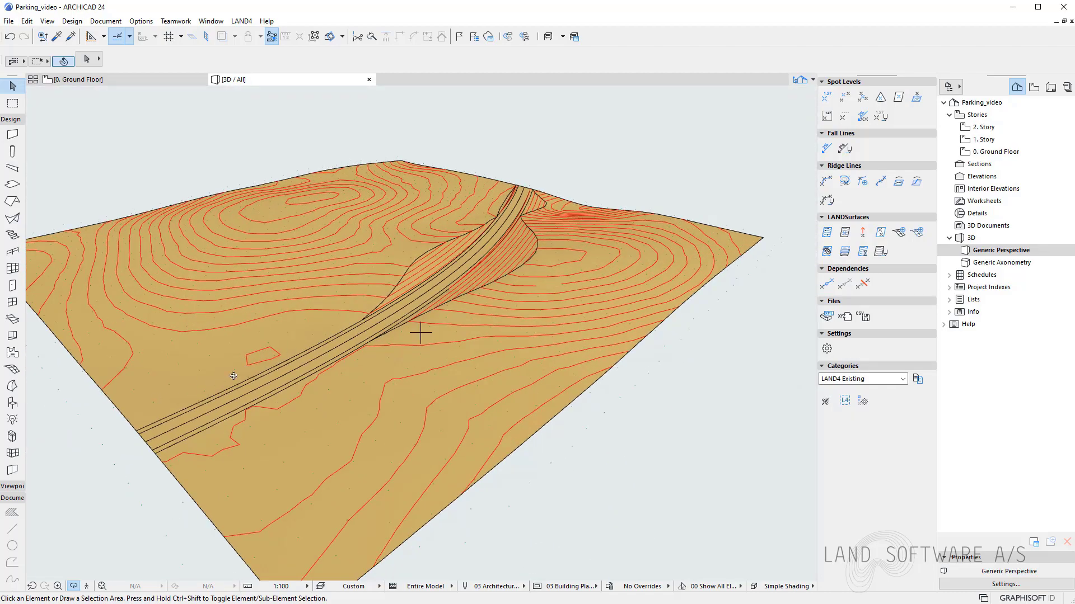
left_click_drag(160, 269, 253, 390)
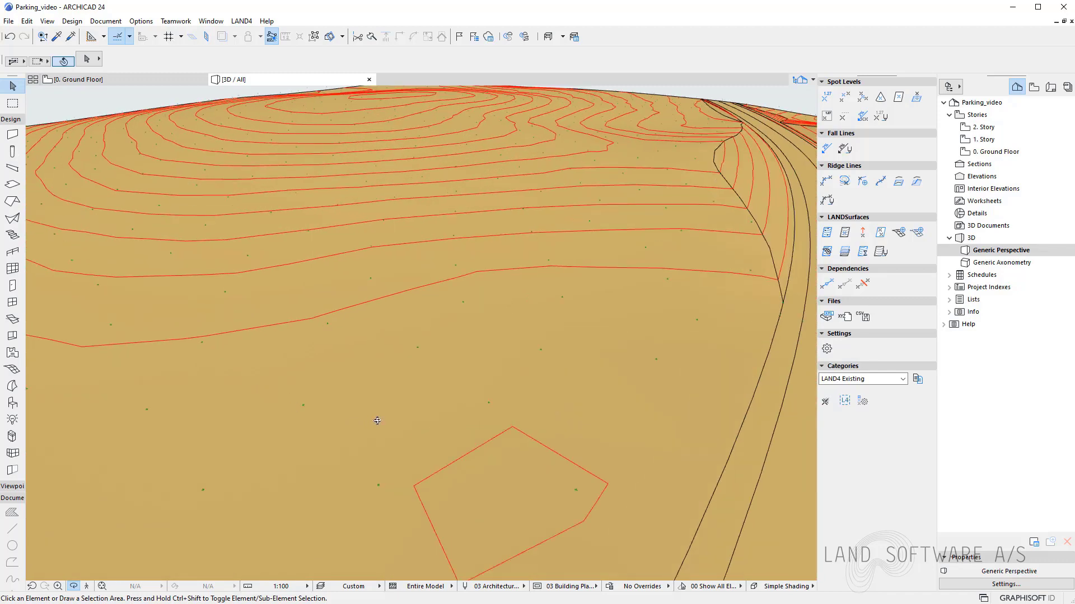
left_click_drag(378, 420, 311, 409)
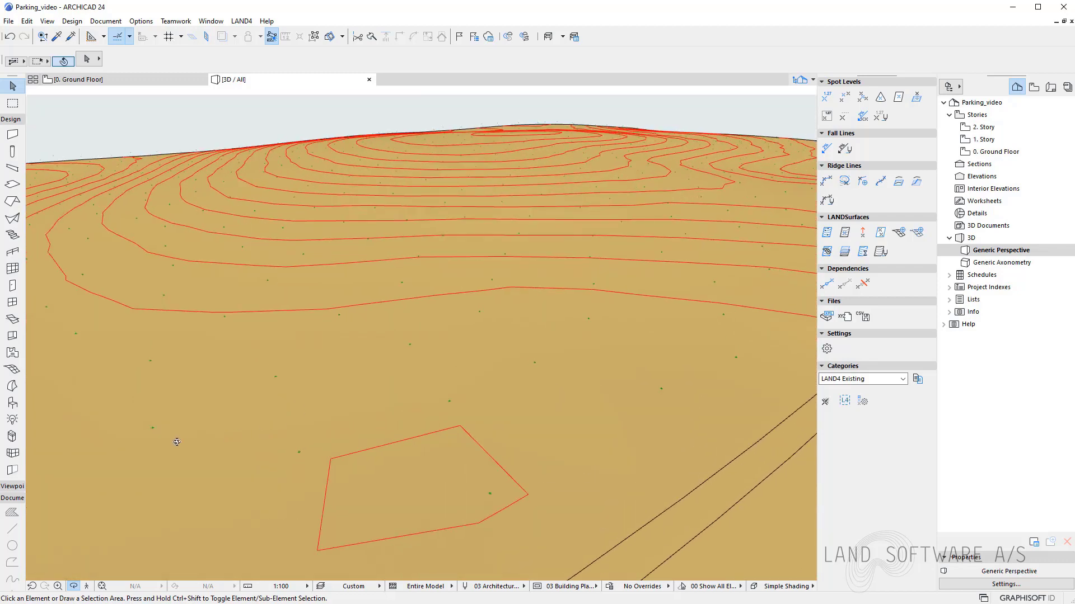
left_click_drag(177, 442, 281, 251)
scroll(155, 318, "down", 5)
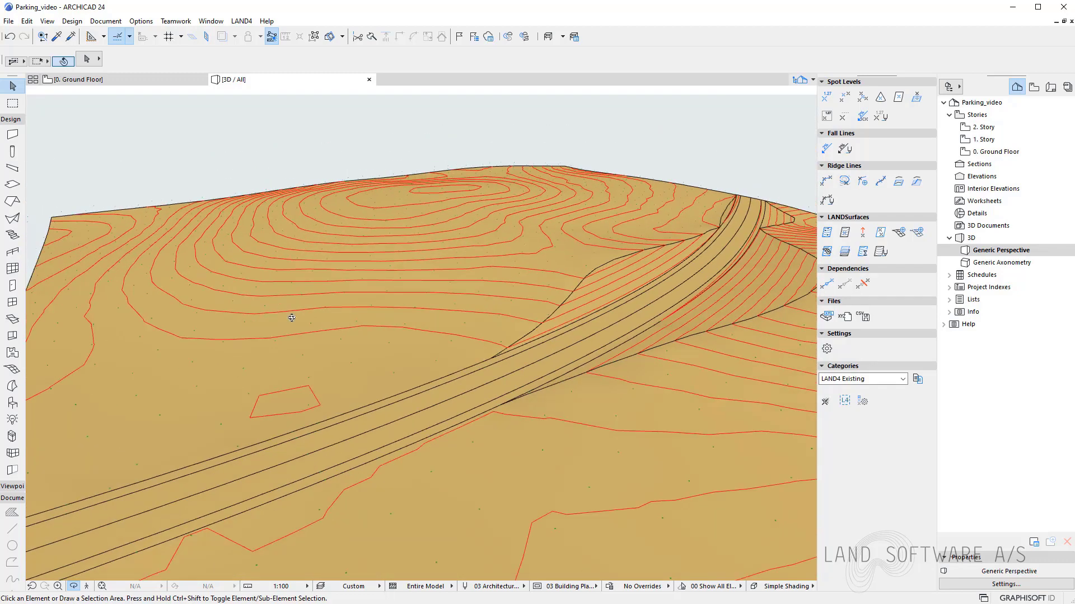
scroll(285, 328, "down", 2)
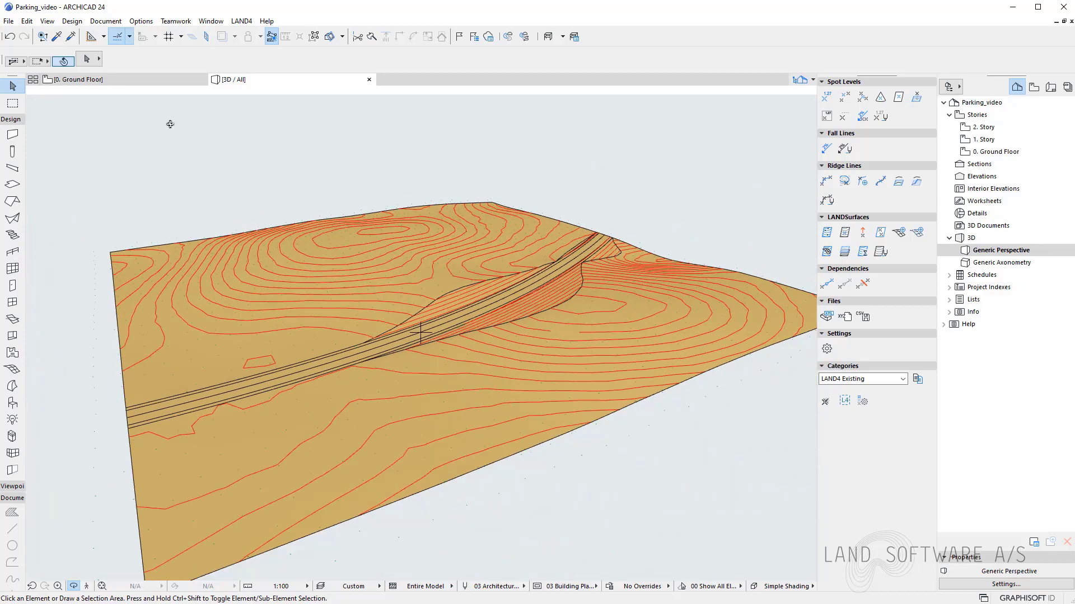
Step: On the ground floor plan, move the whole parking lot outline onto the terrain, placing the entrance's outer right corner on the road's upper edge line
left_click(151, 84)
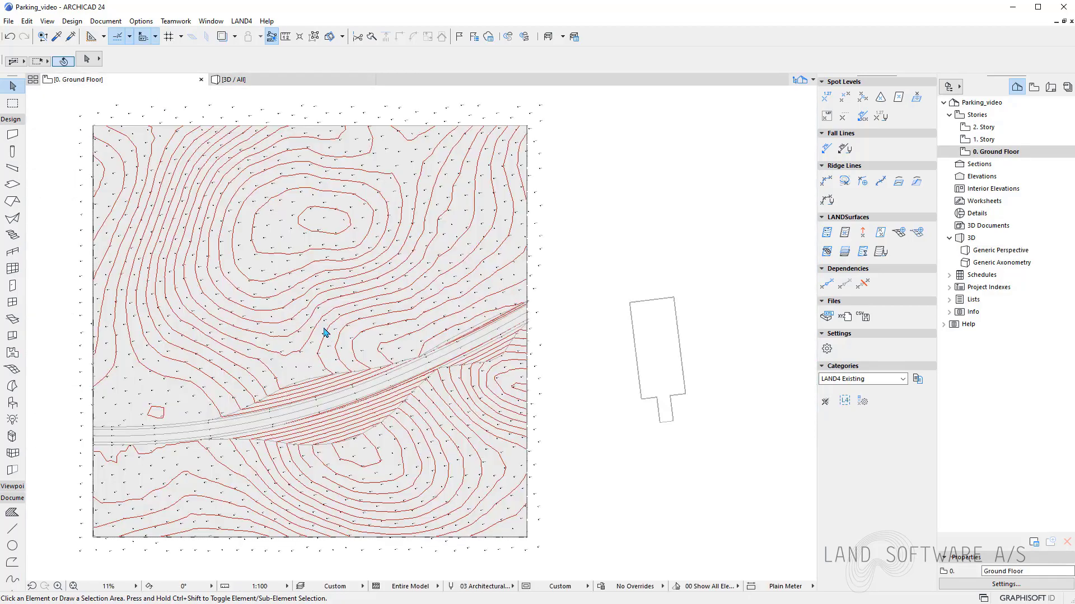
scroll(163, 351, "down", 2)
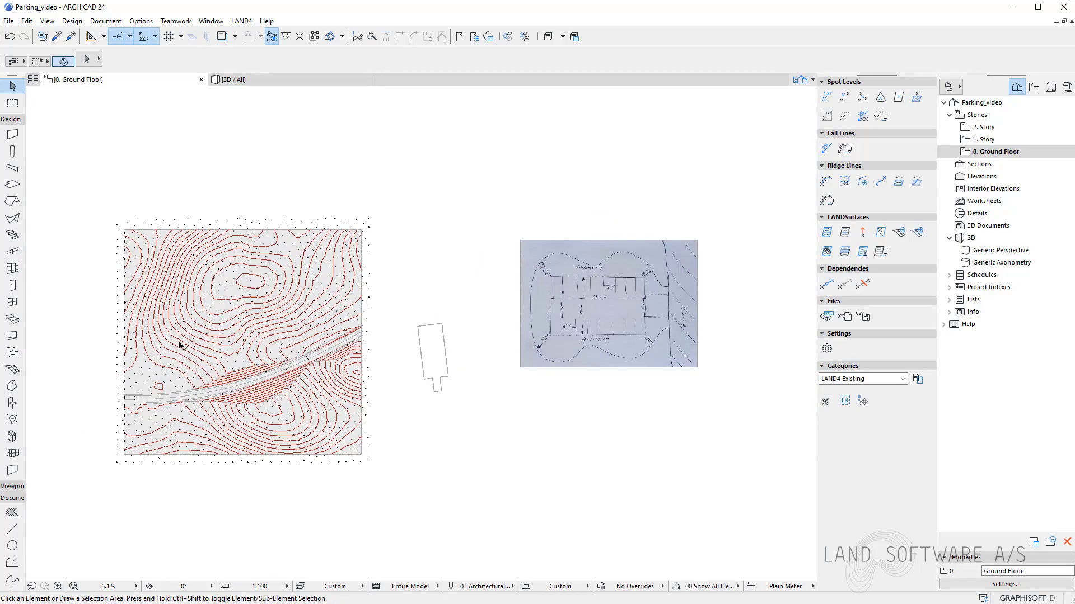
scroll(454, 394, "up", 10)
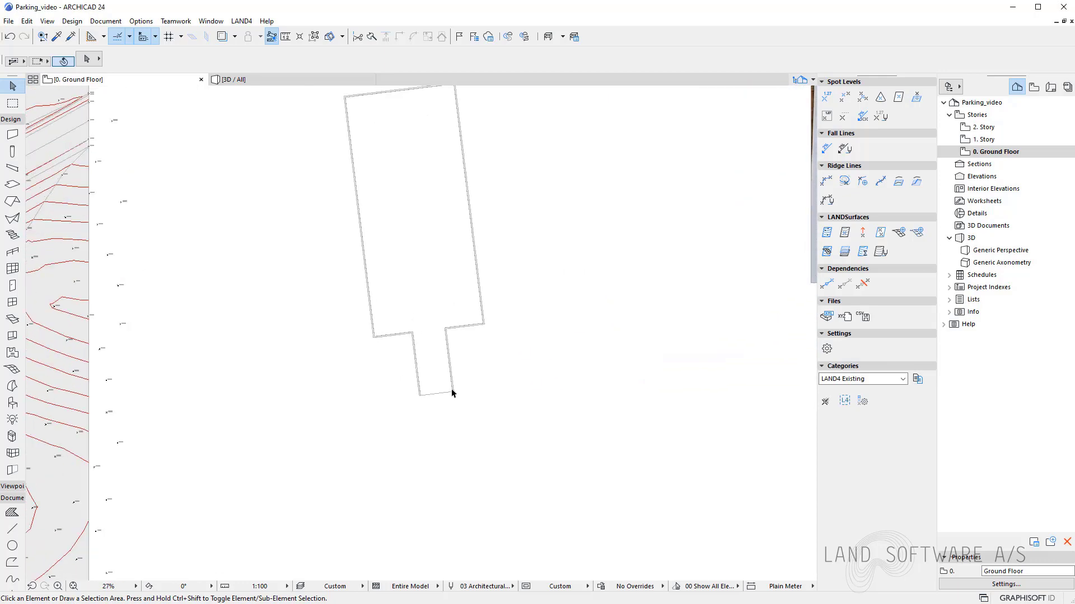
left_click_drag(443, 423, 483, 357)
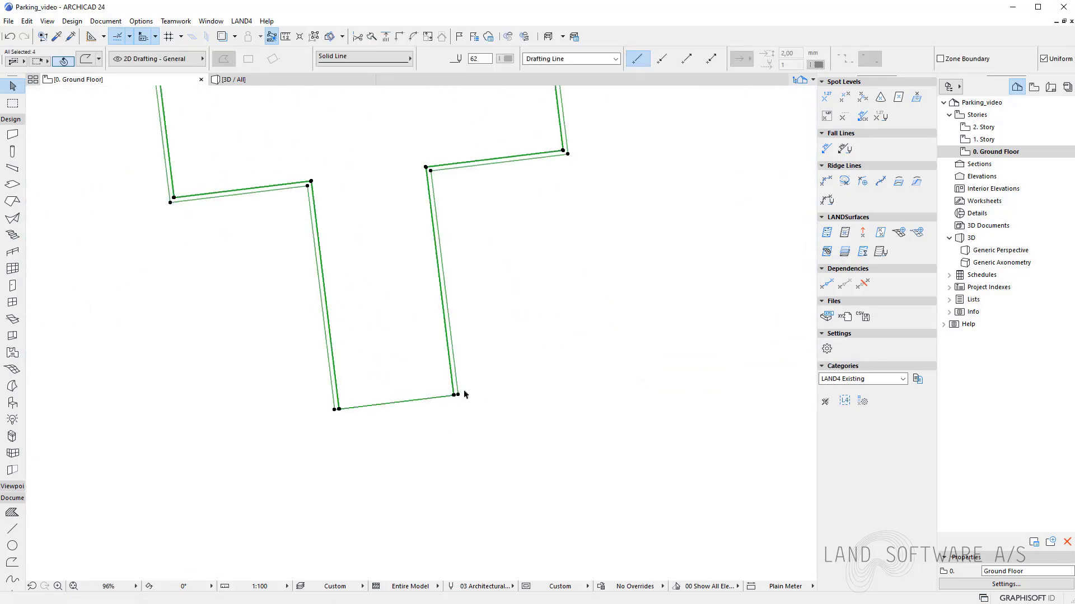
scroll(448, 394, "up", 5)
left_click(447, 393)
scroll(511, 404, "down", 6)
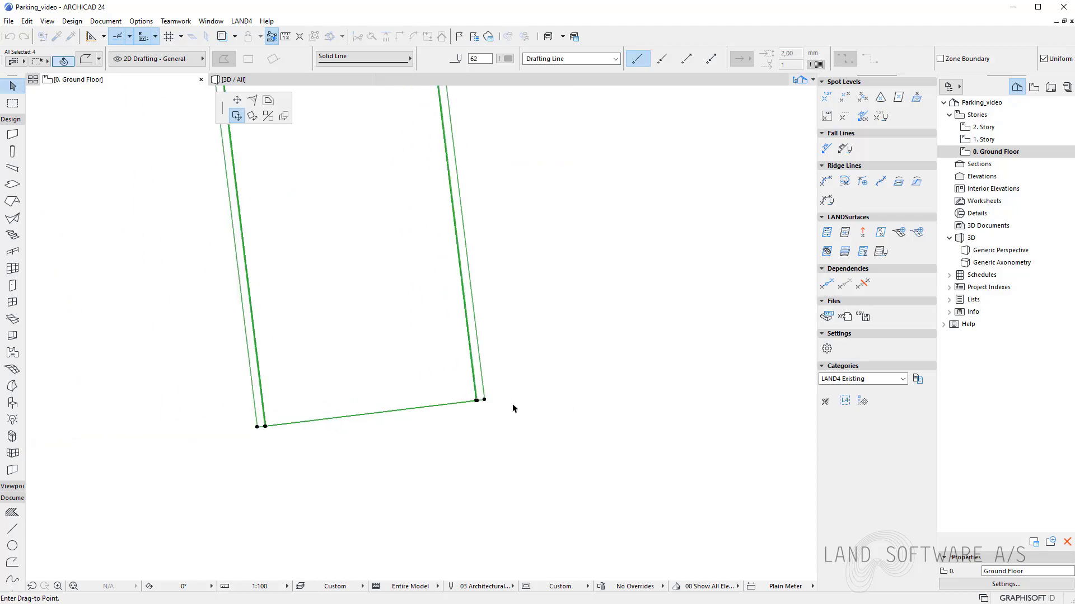
scroll(377, 324, "down", 6)
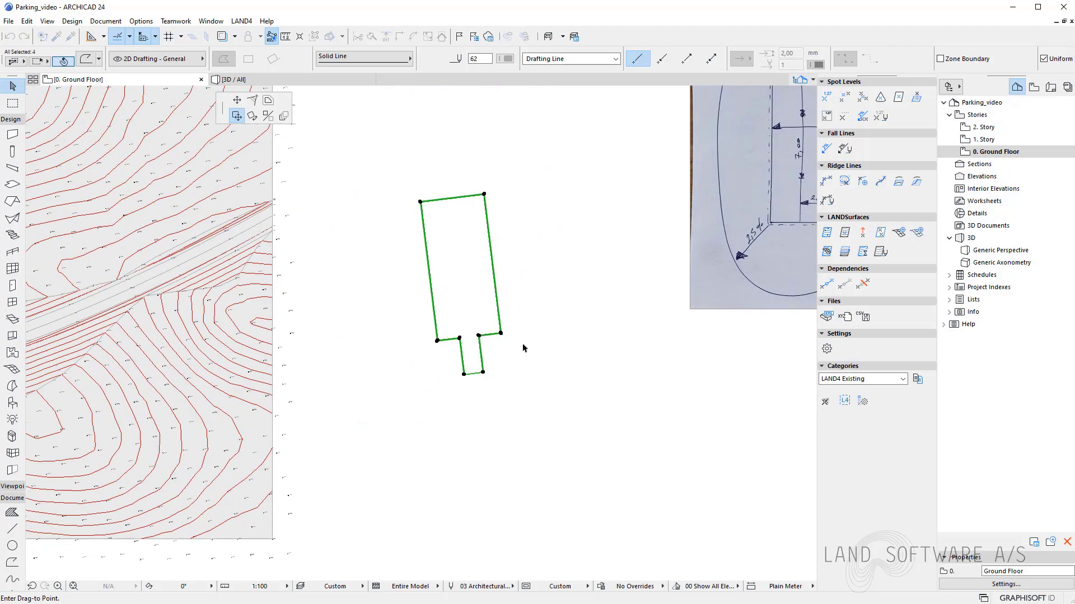
scroll(151, 347, "up", 3)
scroll(151, 347, "up", 2)
scroll(263, 425, "down", 4)
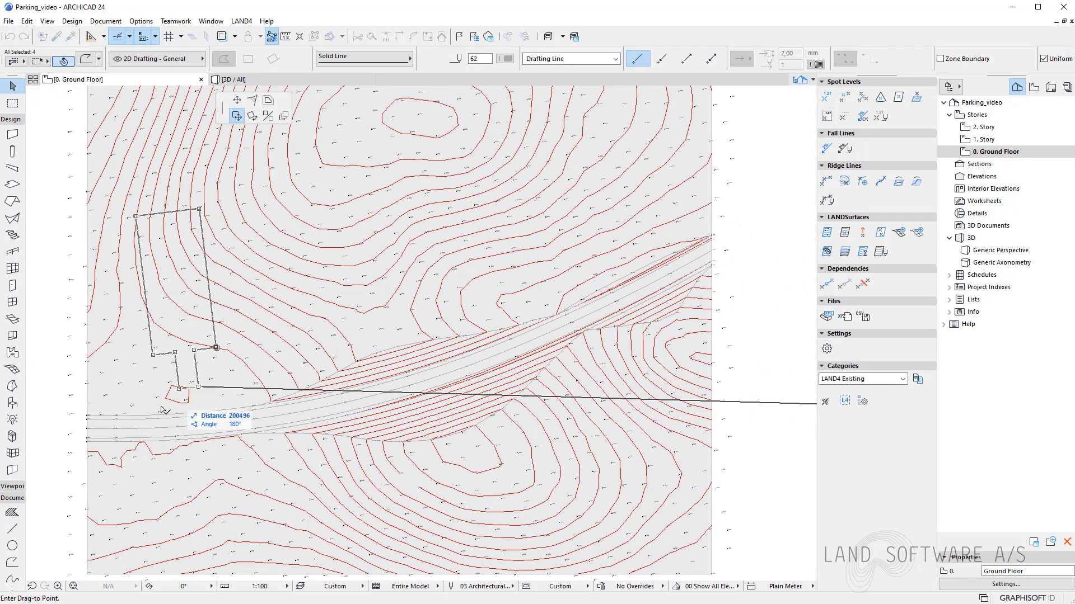
scroll(140, 436, "down", 1)
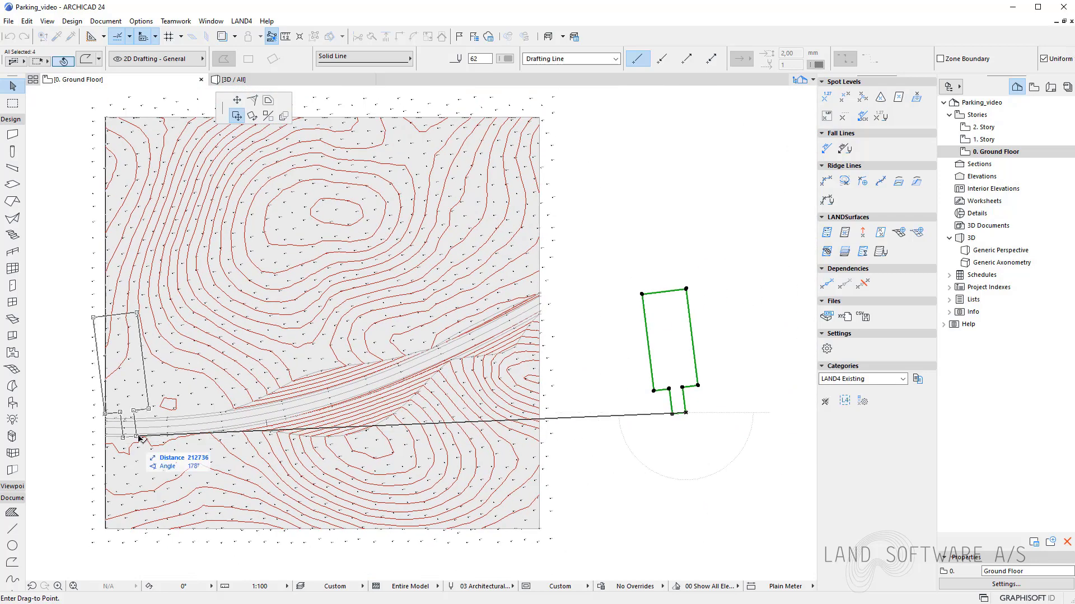
scroll(187, 422, "up", 5)
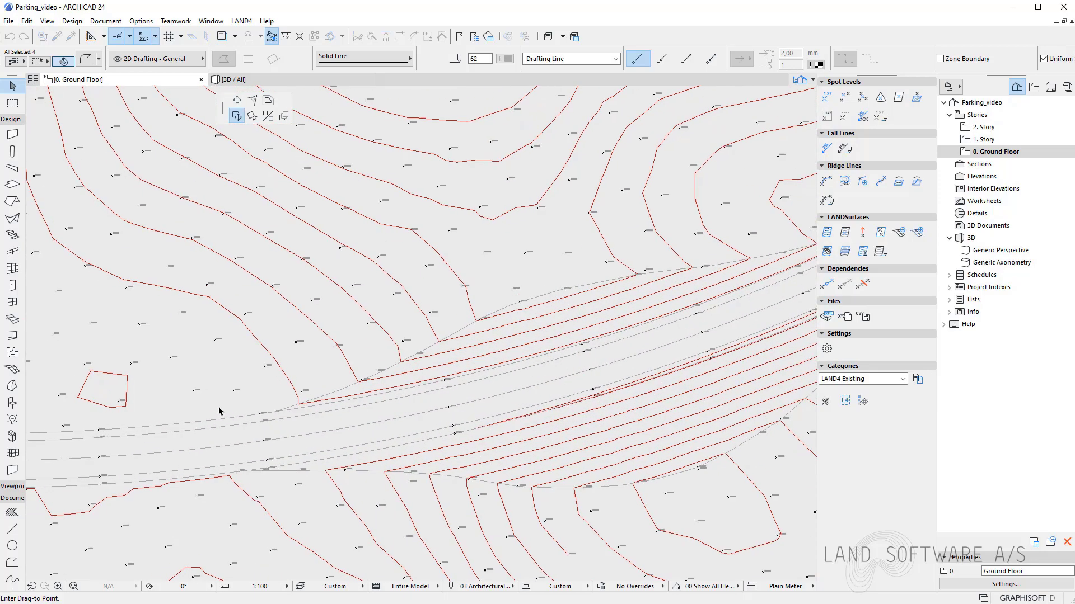
scroll(245, 421, "up", 4)
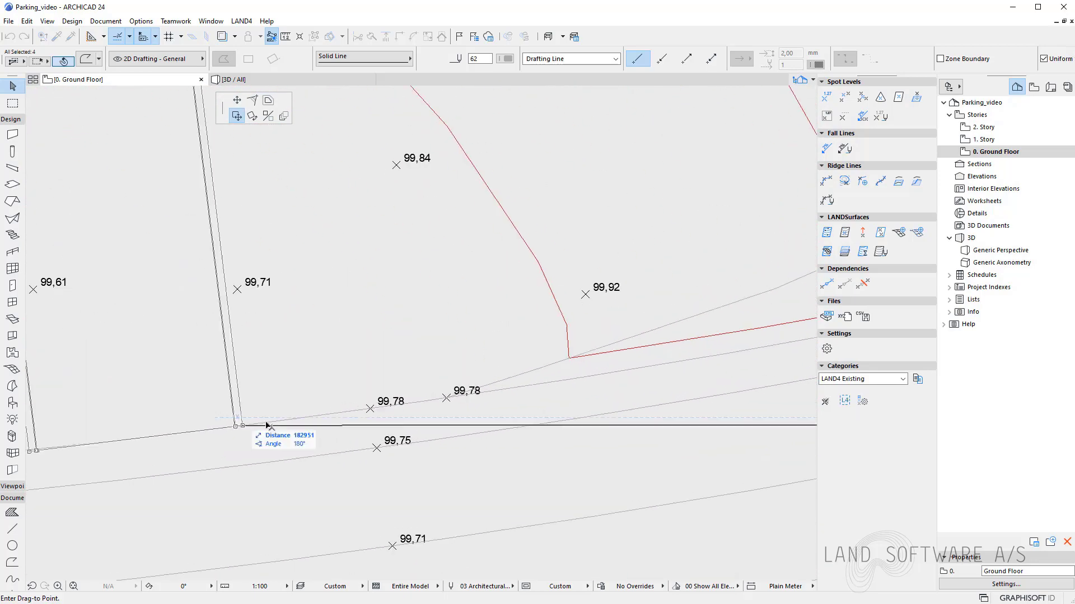
left_click(269, 425)
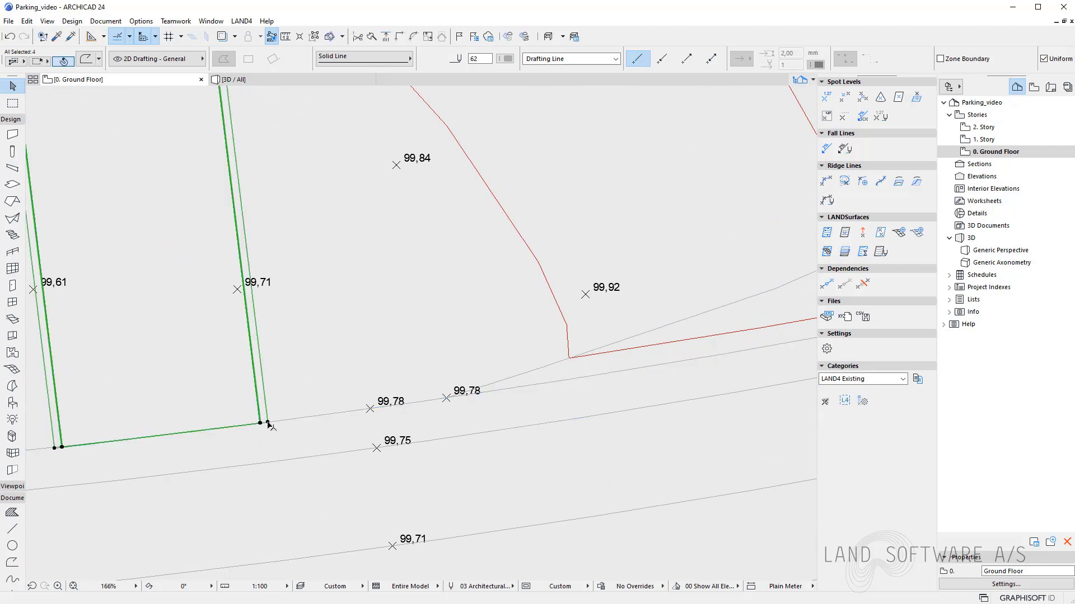
Step: Rotate the whole parking outline about the entrance's outer right corner until its outer left corner lies on the road's upper edge line
scroll(169, 427, "down", 1)
scroll(157, 431, "up", 3)
scroll(179, 448, "up", 4)
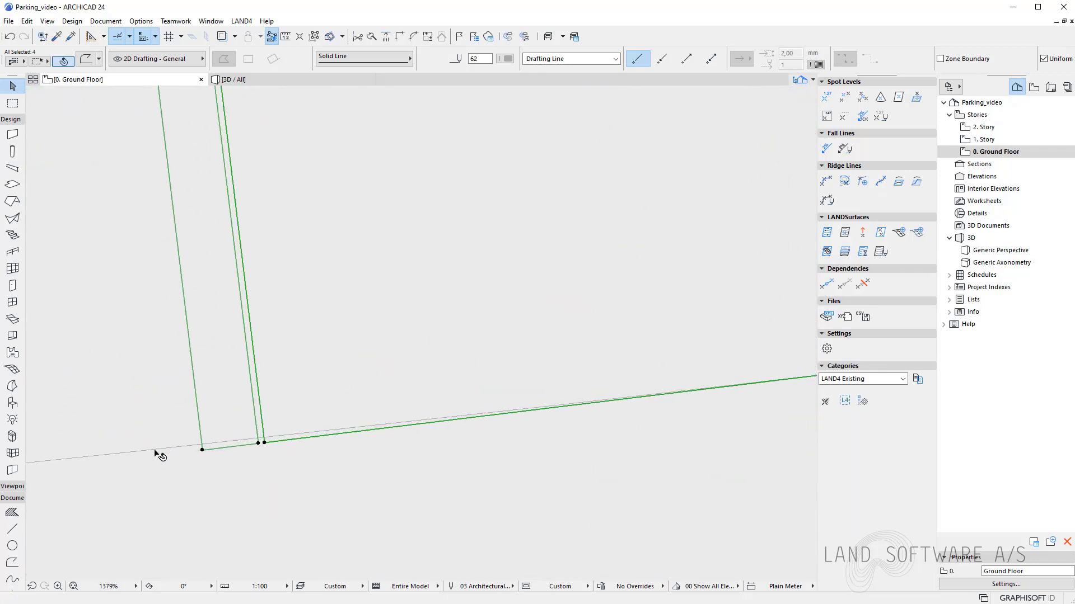
scroll(156, 451, "down", 3)
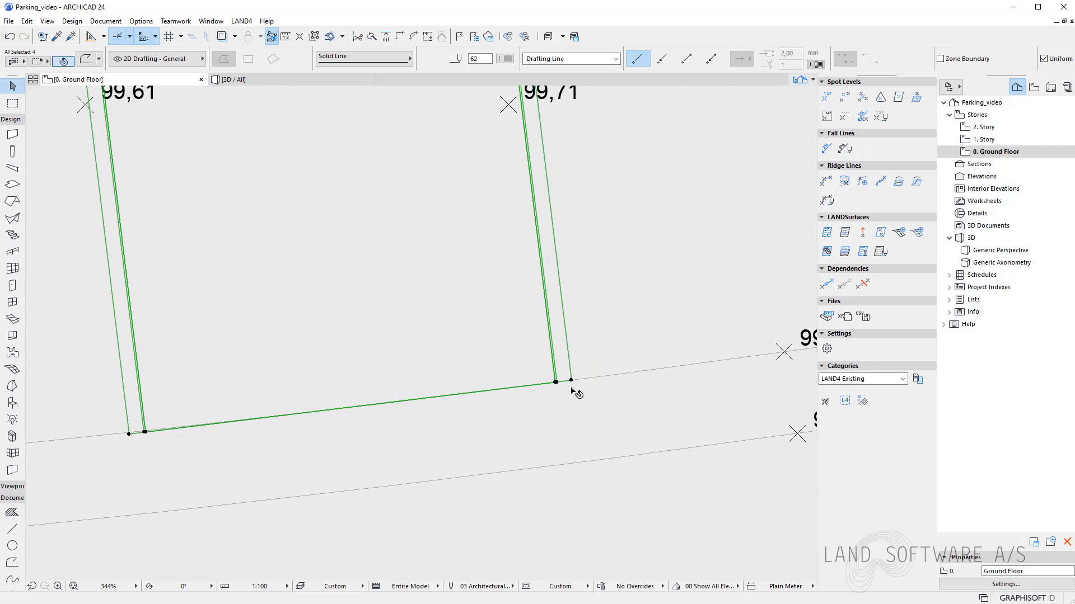
scroll(577, 393, "up", 6)
left_click(505, 379)
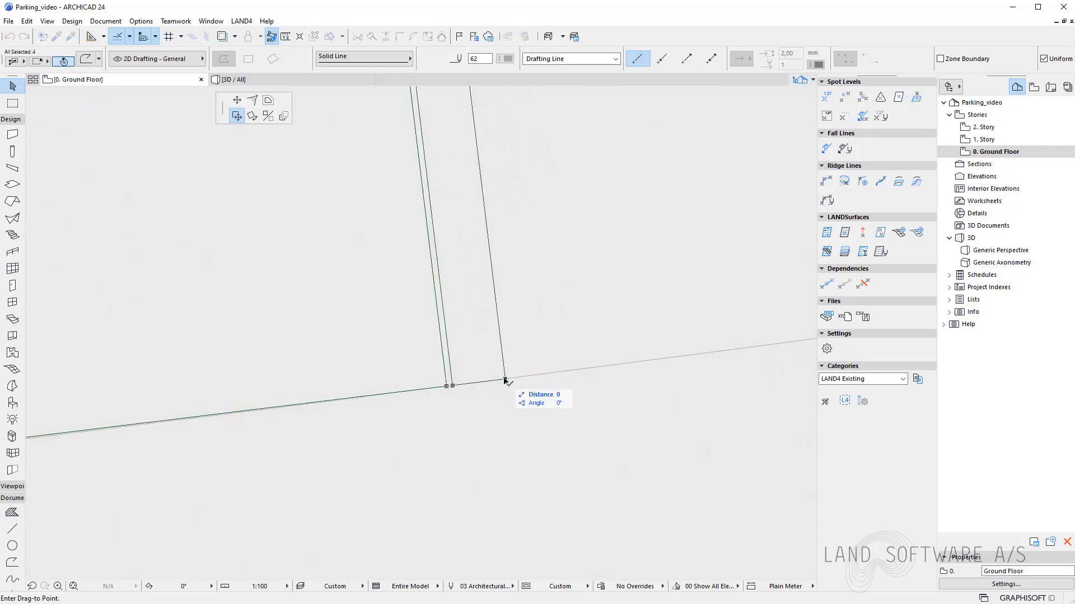
left_click(251, 116)
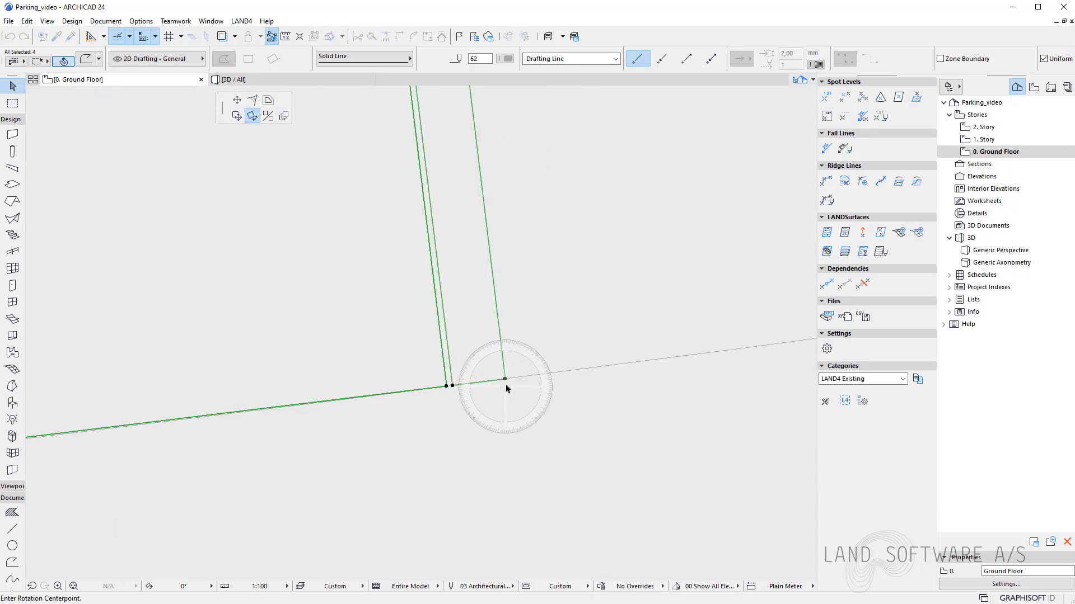
left_click(505, 381)
scroll(614, 361, "down", 5)
scroll(584, 396, "down", 3)
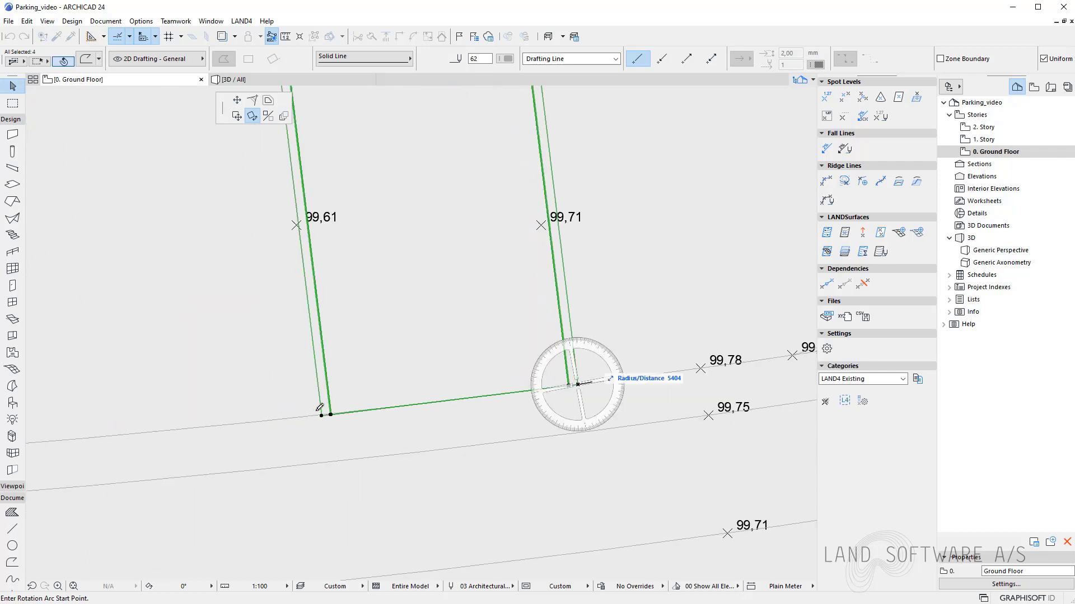
scroll(322, 400, "up", 5)
left_click(321, 397)
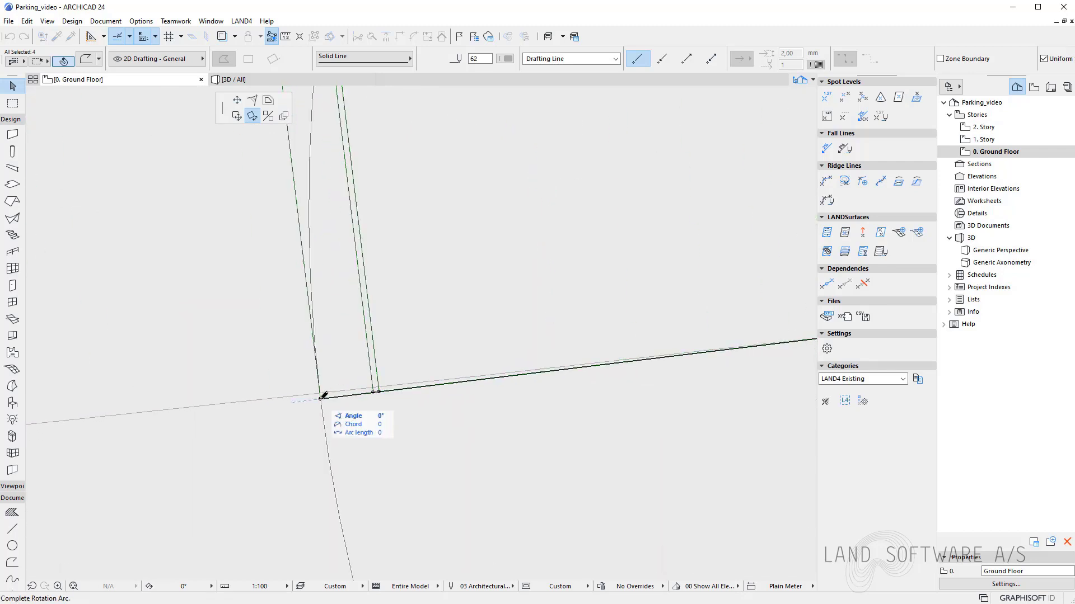
left_click(321, 392)
scroll(178, 487, "up", 3)
scroll(178, 487, "down", 6)
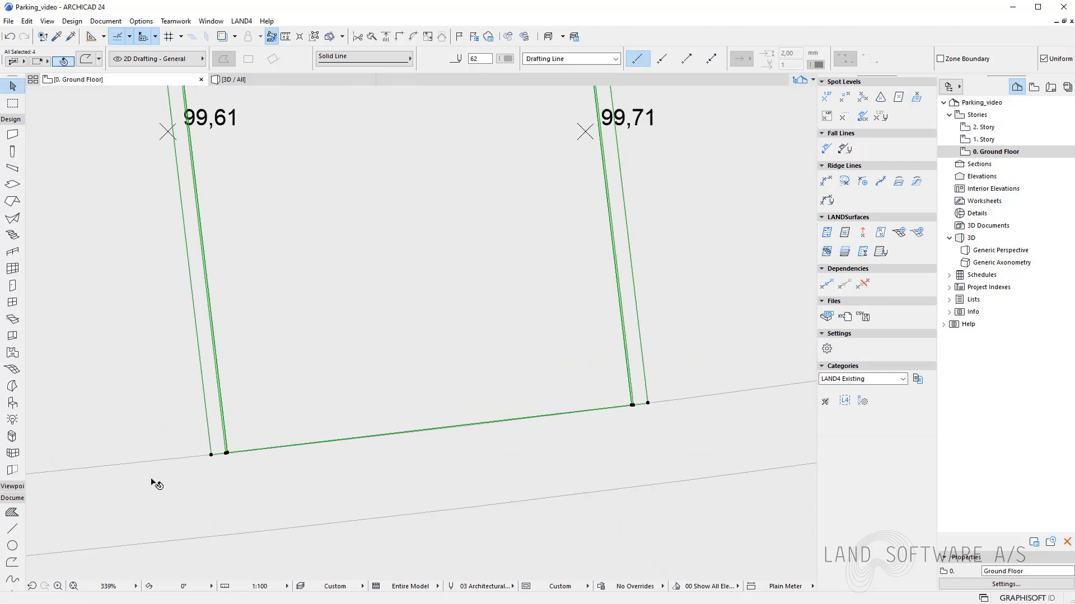
scroll(185, 495, "down", 3)
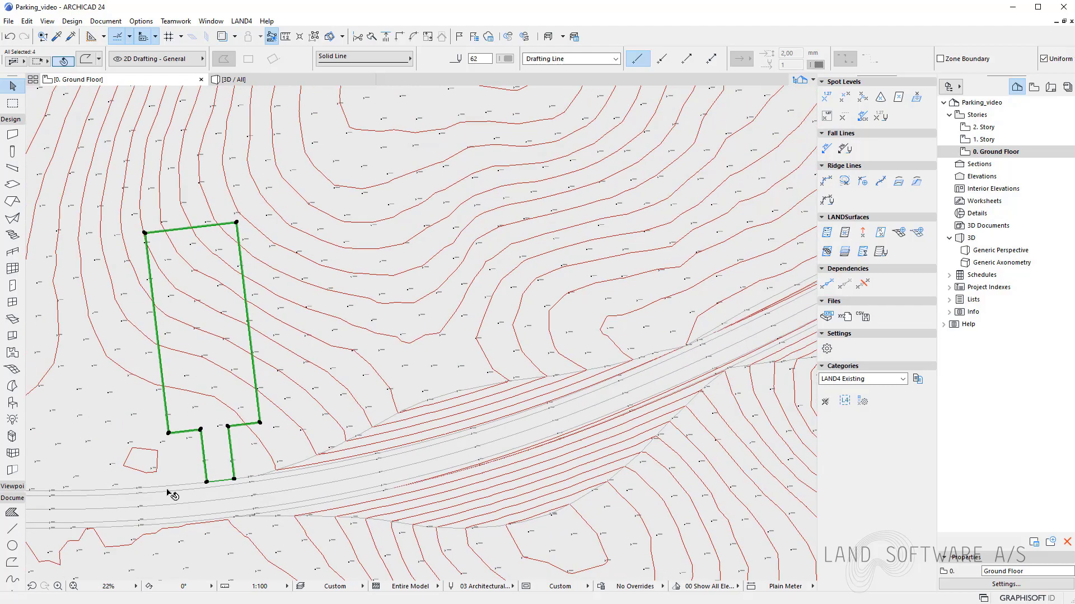
key("Escape")
Step: Examine the contour lines and existing spot levels around the far corners, inside and near the entrance of the parking outline
scroll(144, 412, "down", 2)
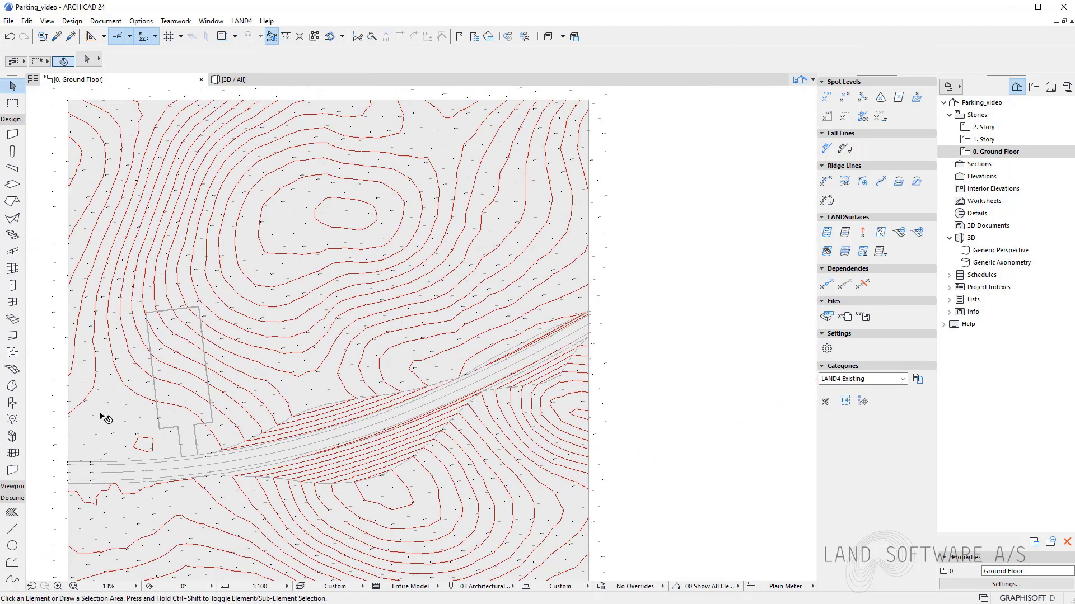
scroll(115, 431, "up", 1)
scroll(220, 439, "up", 1)
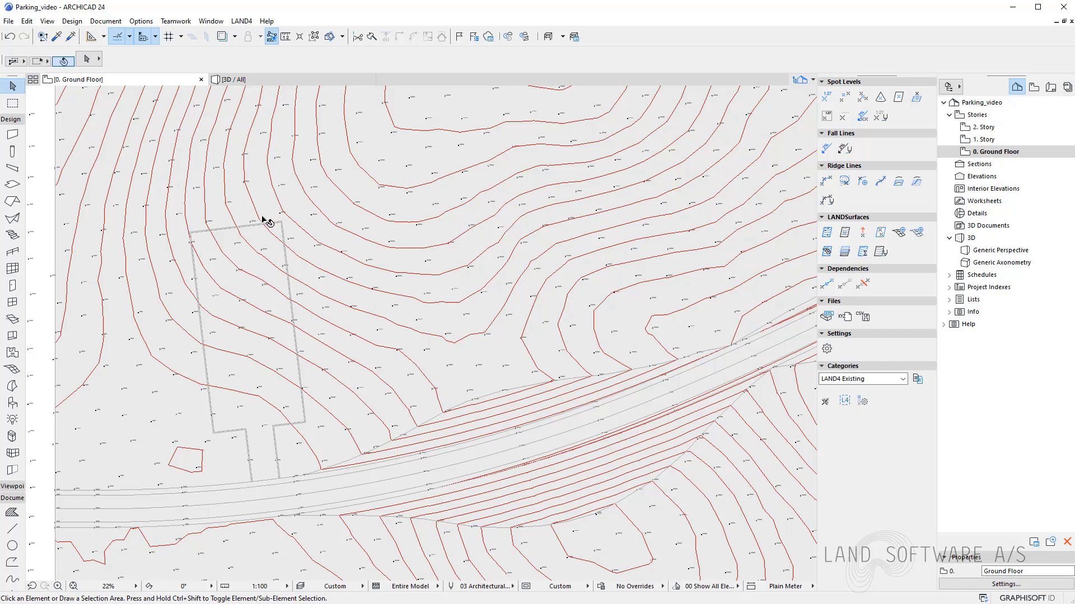
scroll(201, 376, "up", 5)
scroll(319, 403, "down", 2)
middle_click_drag(398, 165, 388, 314)
scroll(427, 322, "up", 2)
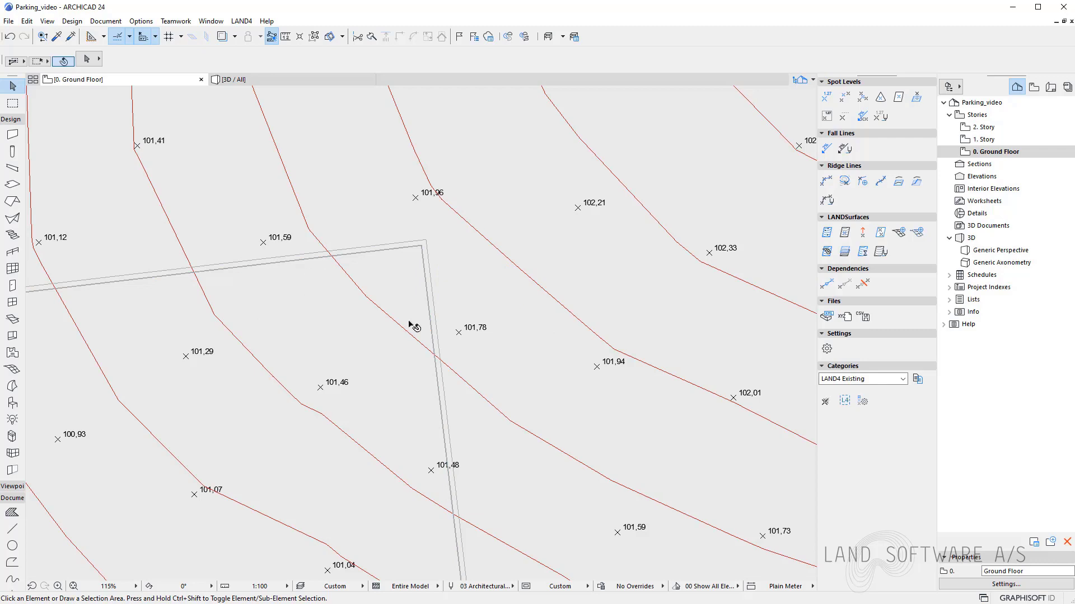
middle_click_drag(307, 300, 635, 154)
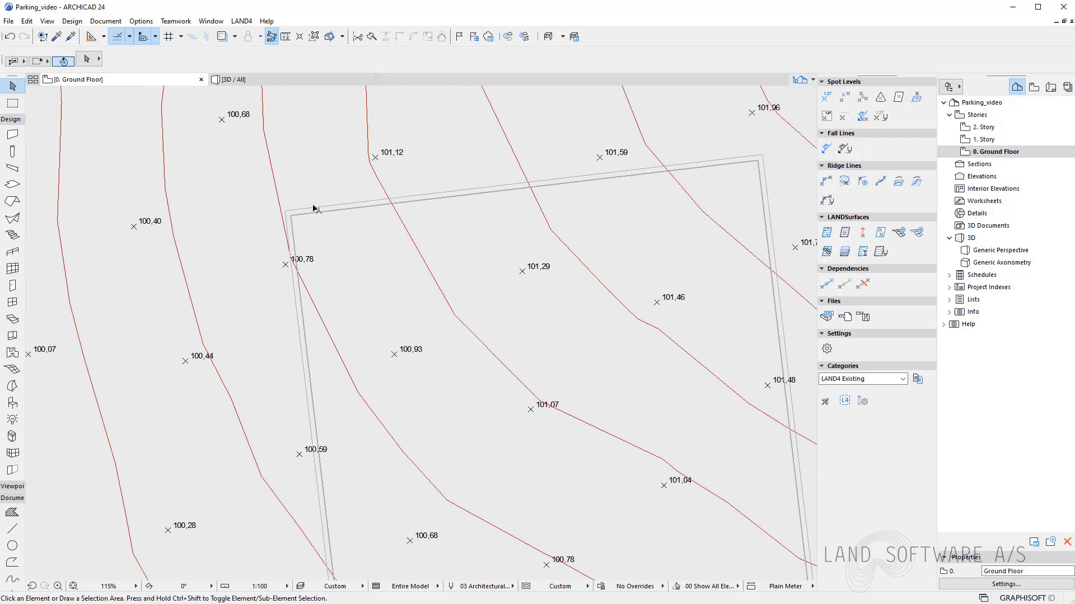
scroll(147, 232, "down", 5)
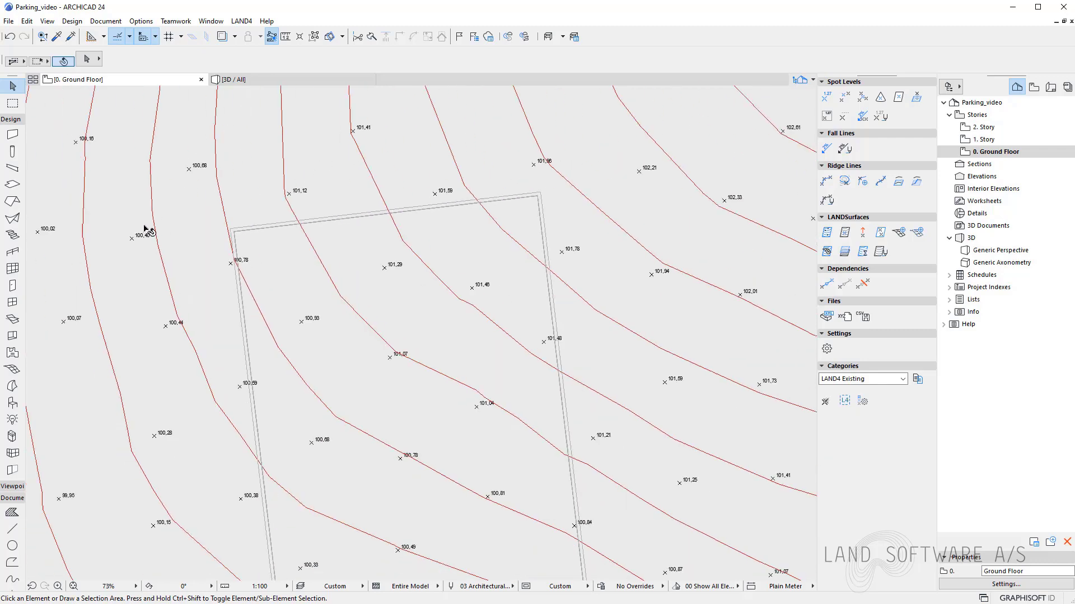
scroll(227, 218, "down", 1)
scroll(312, 446, "up", 6)
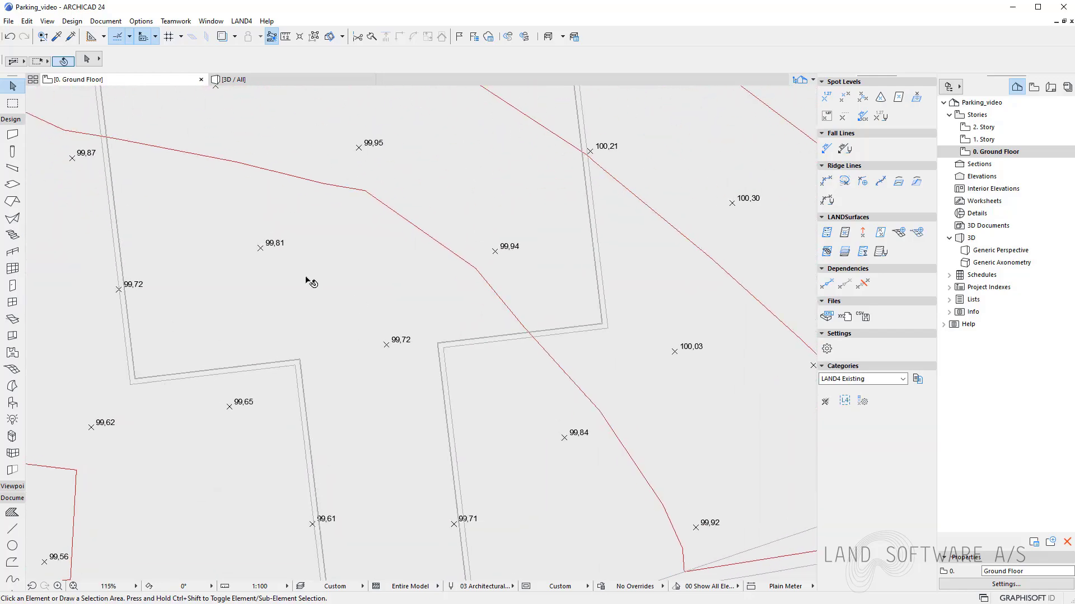
scroll(312, 278, "down", 3)
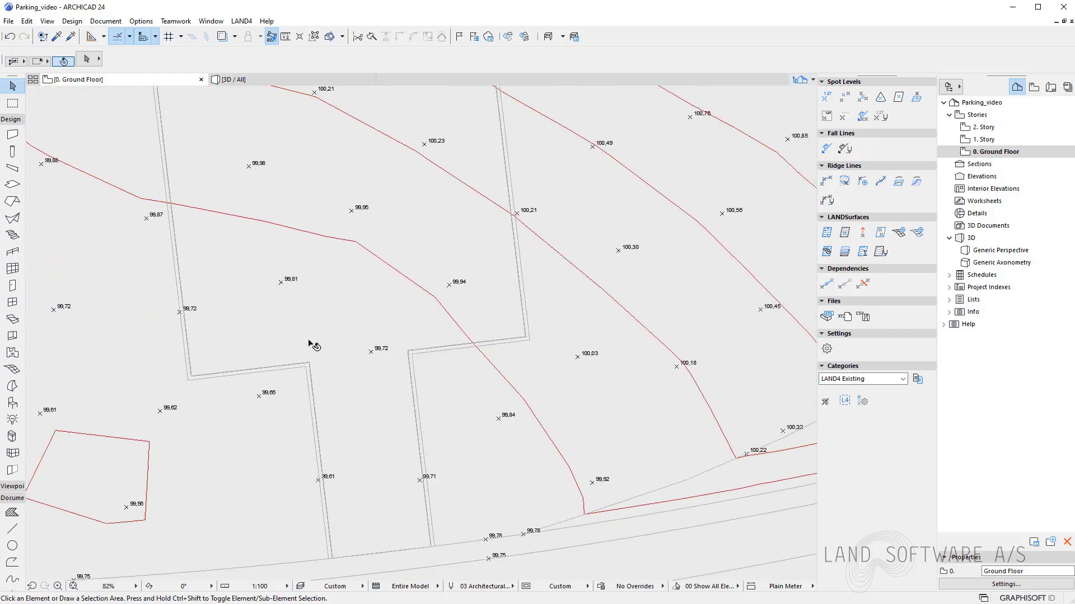
scroll(246, 507, "down", 2)
scroll(149, 422, "down", 4)
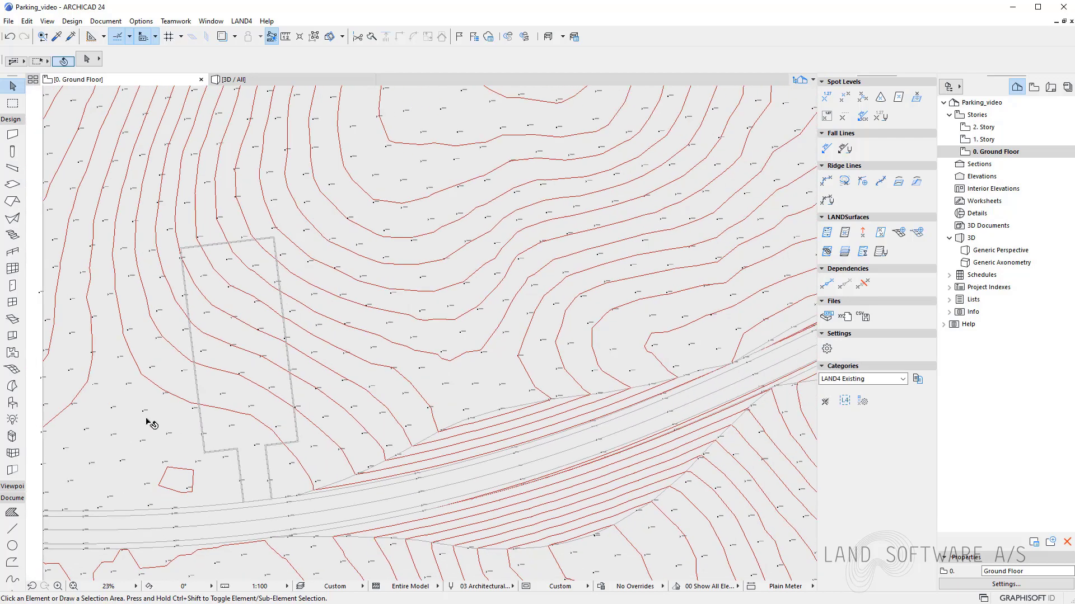
middle_click_drag(216, 441, 194, 427)
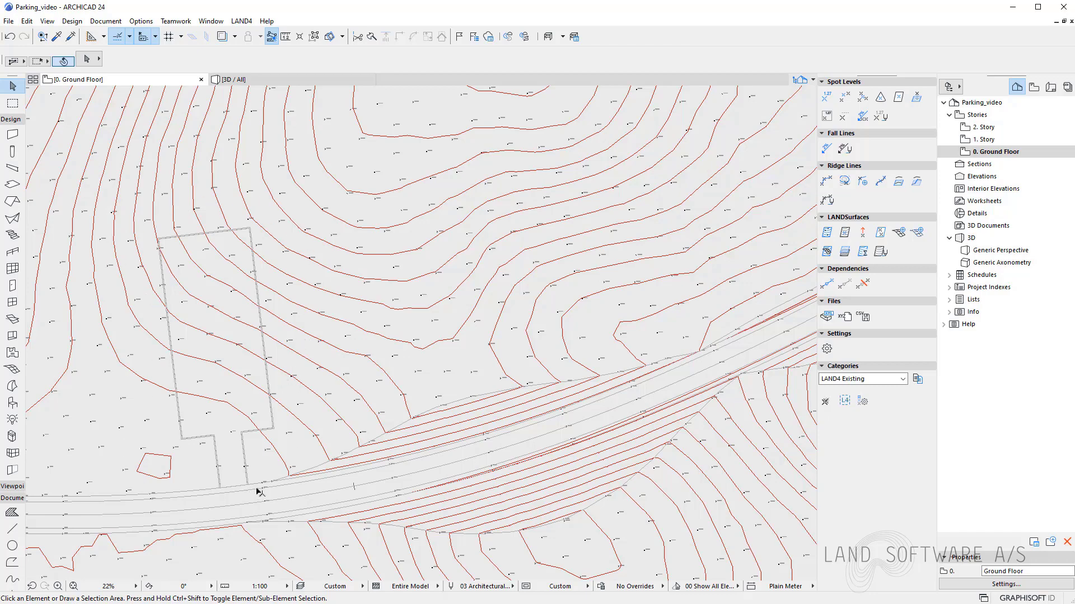
scroll(115, 332, "down", 3)
scroll(112, 345, "up", 3)
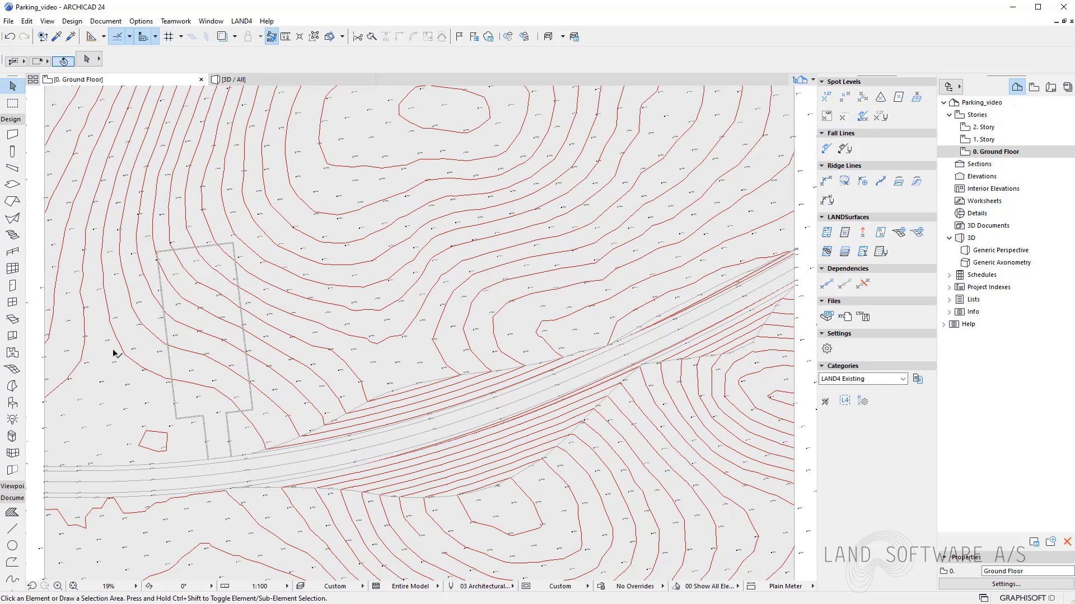
Step: Draw a rotated rectangle polyline around the parking outline, parallel to its sides, with its lower left corner on the road's upper edge line
left_click(22, 562)
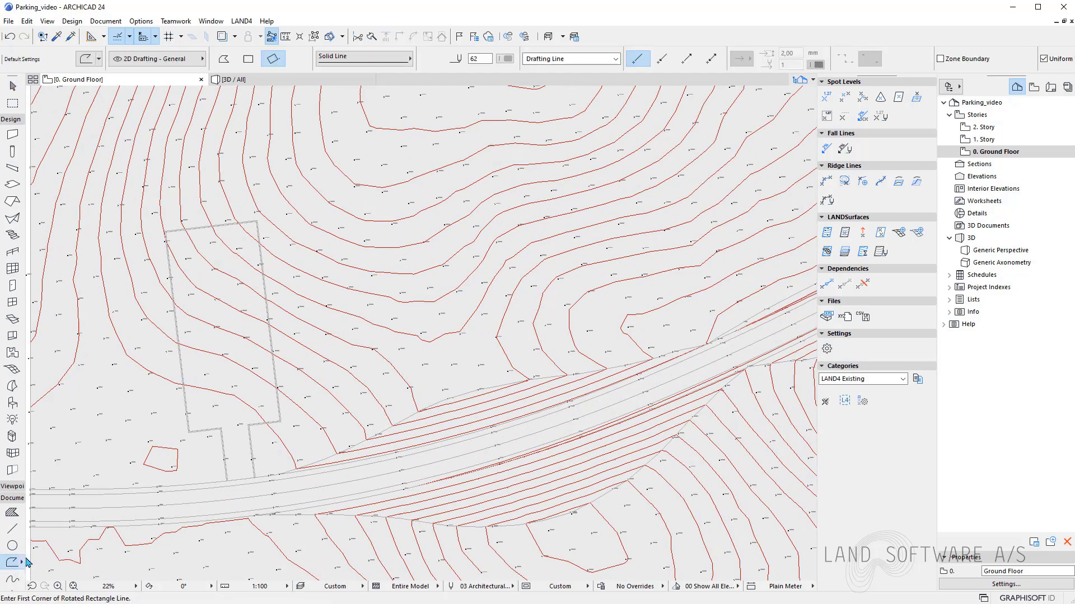
left_click(129, 223)
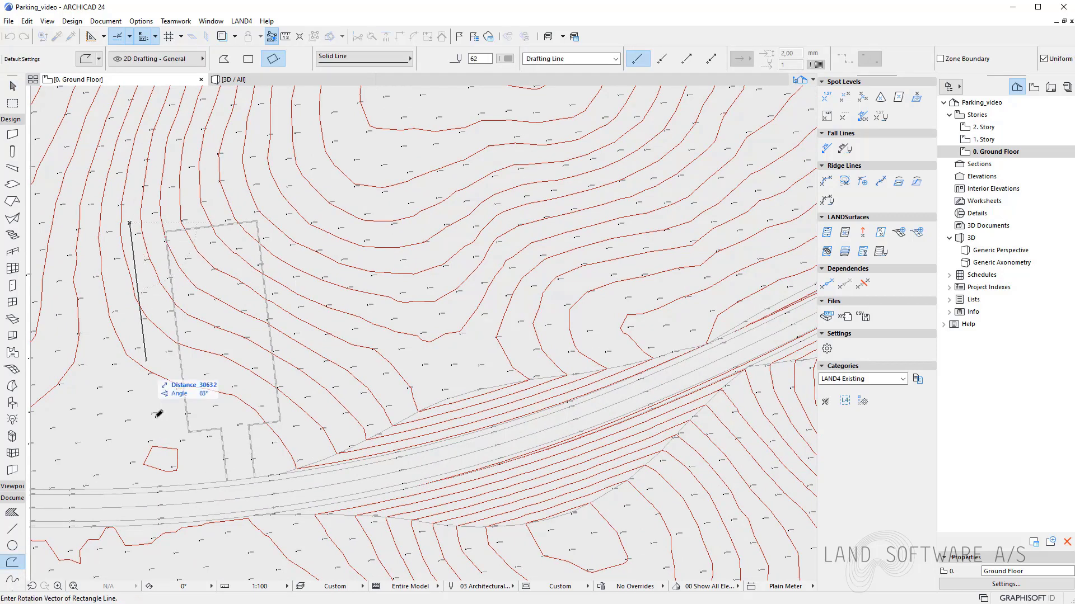
left_click(157, 486)
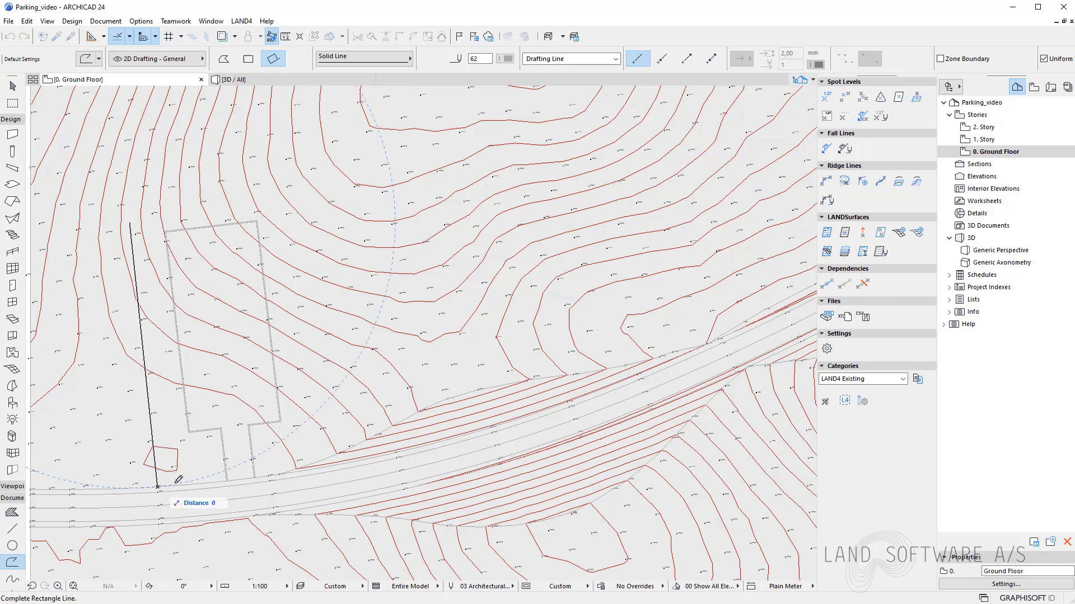
left_click(321, 473)
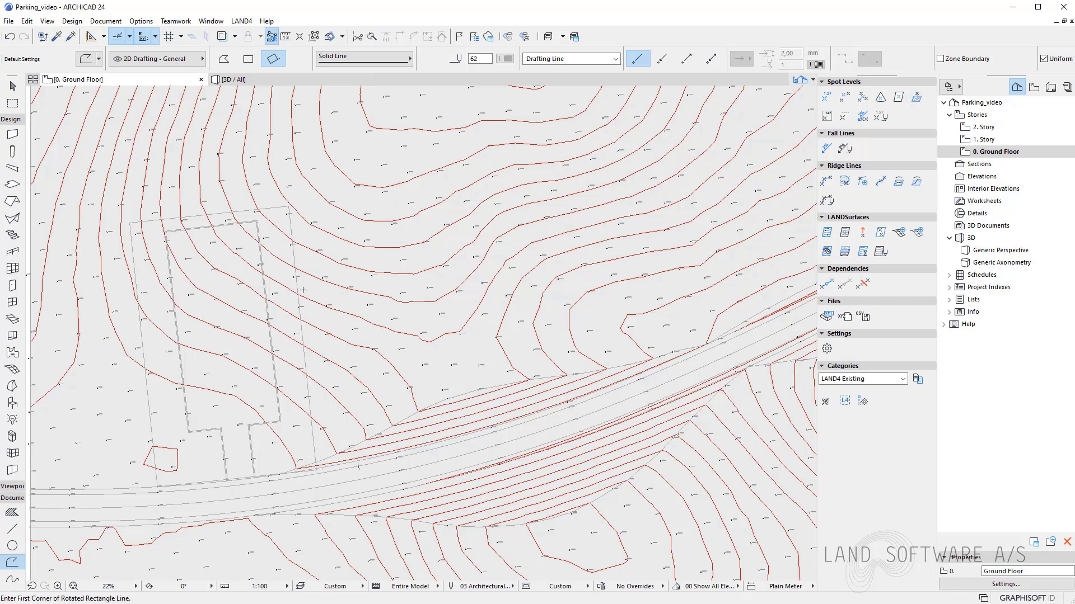
Step: Move the surrounding rectangle's two upper corners slightly outward, widening the margin beyond the far end of the parking outline
left_click(289, 209, "shift")
left_click(288, 207)
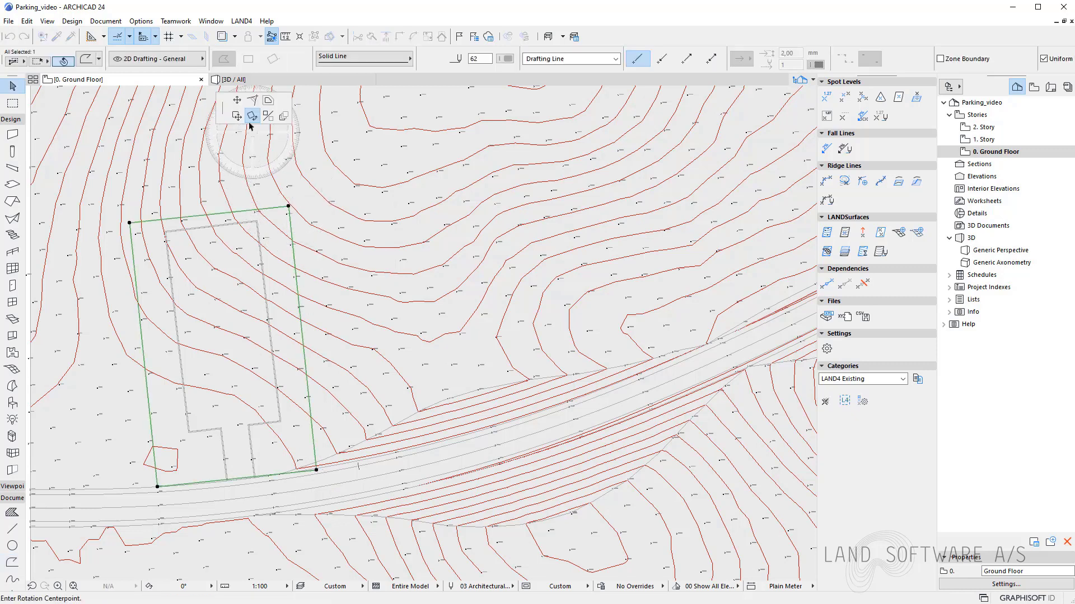
left_click(237, 101)
left_click(286, 191)
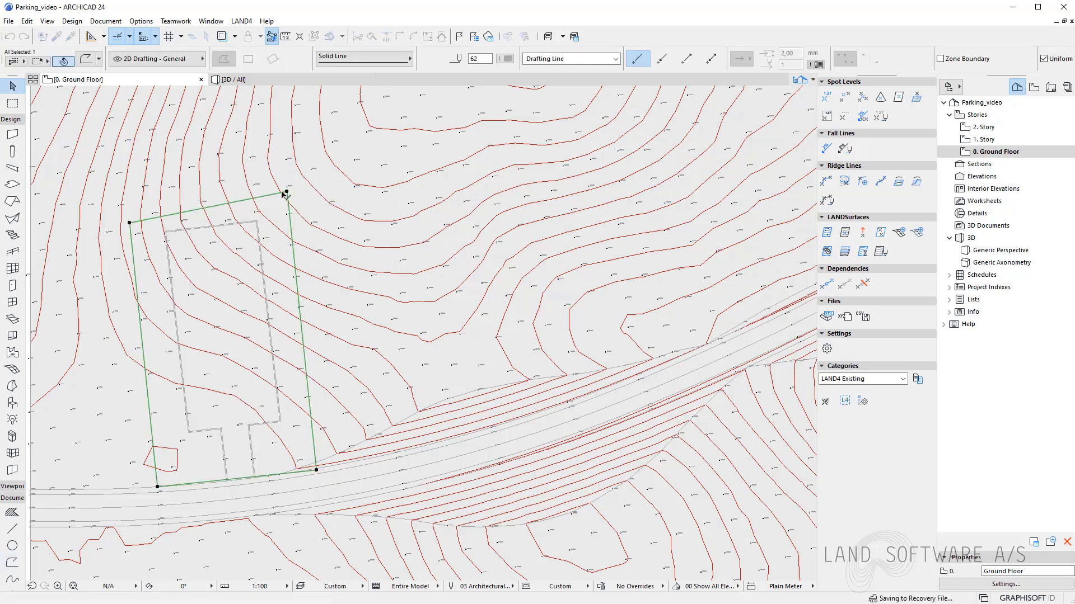
left_click(129, 222)
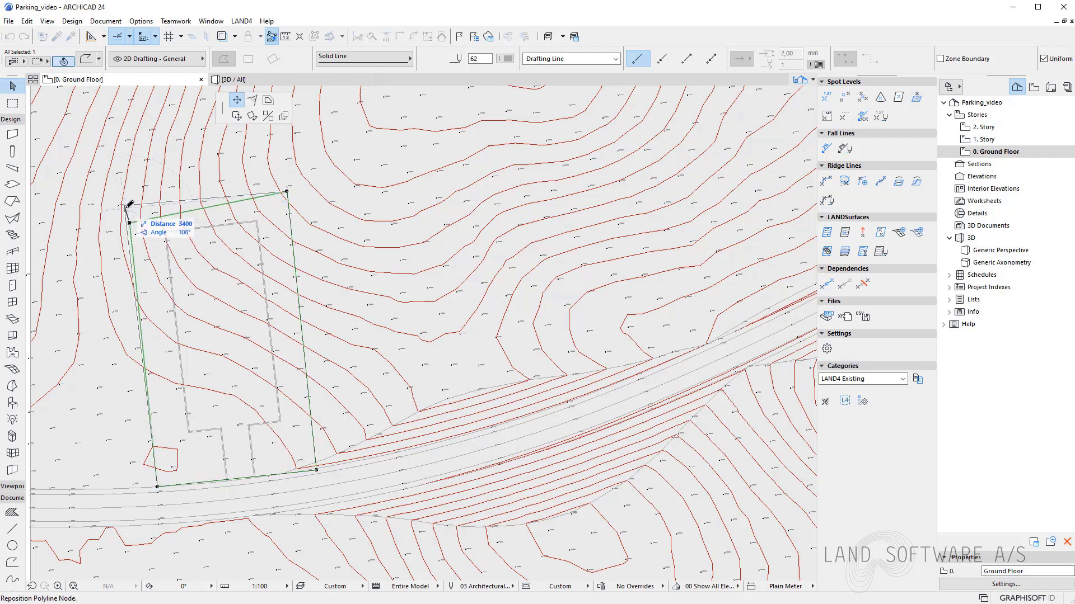
left_click(128, 207)
left_click(235, 283)
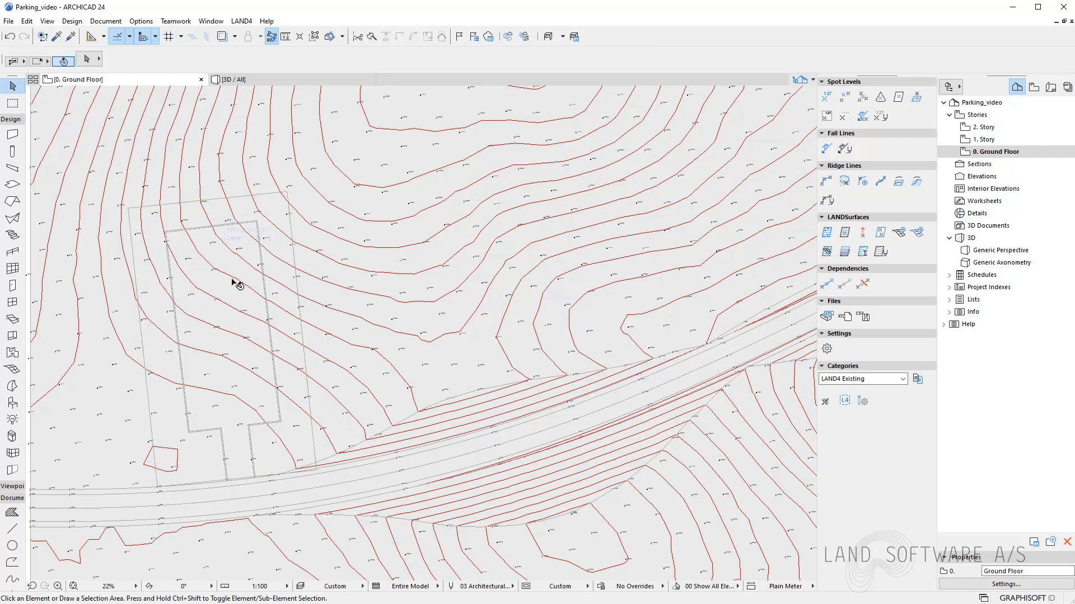
Step: Examine the spot levels and contours between the parking outline and the surrounding rectangle, including the rectangle's lower left corner at the road edge
scroll(226, 292, "down", 1)
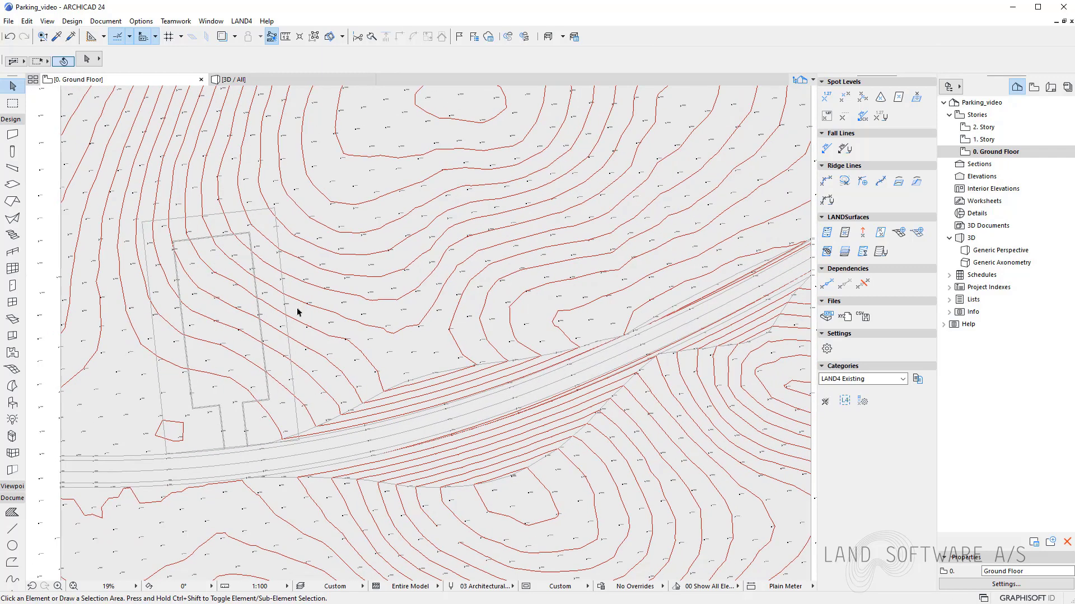
scroll(283, 386, "down", 1)
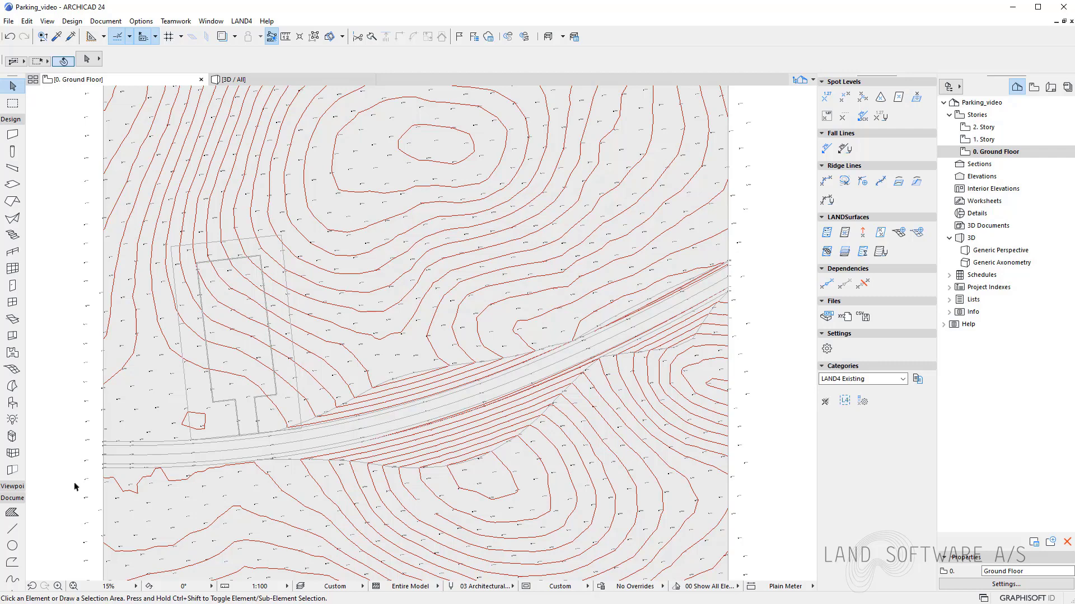
scroll(206, 331, "up", 4)
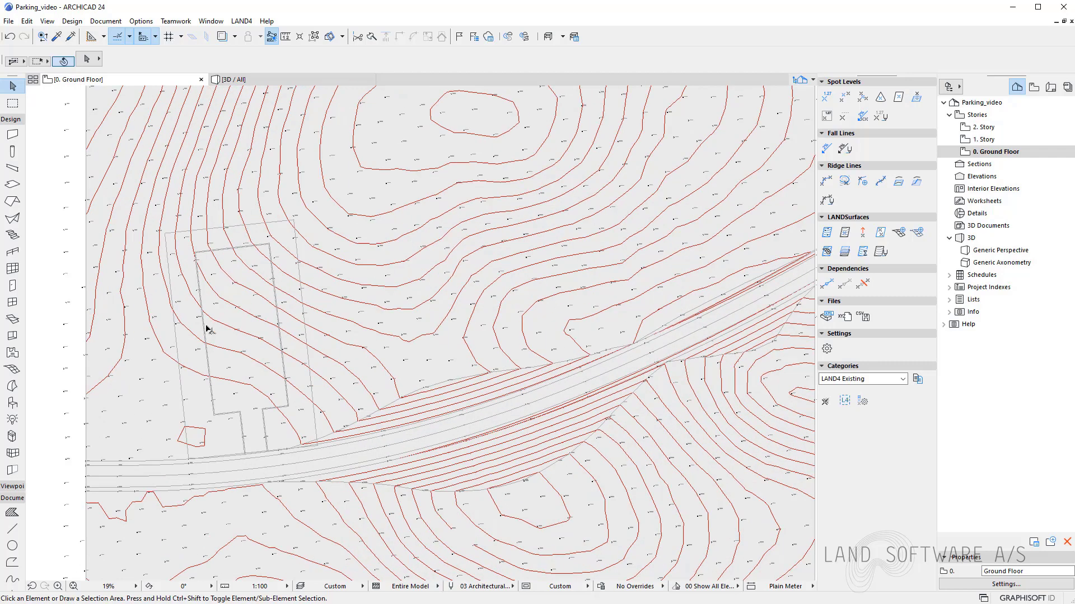
scroll(235, 493, "up", 2)
scroll(267, 194, "down", 2)
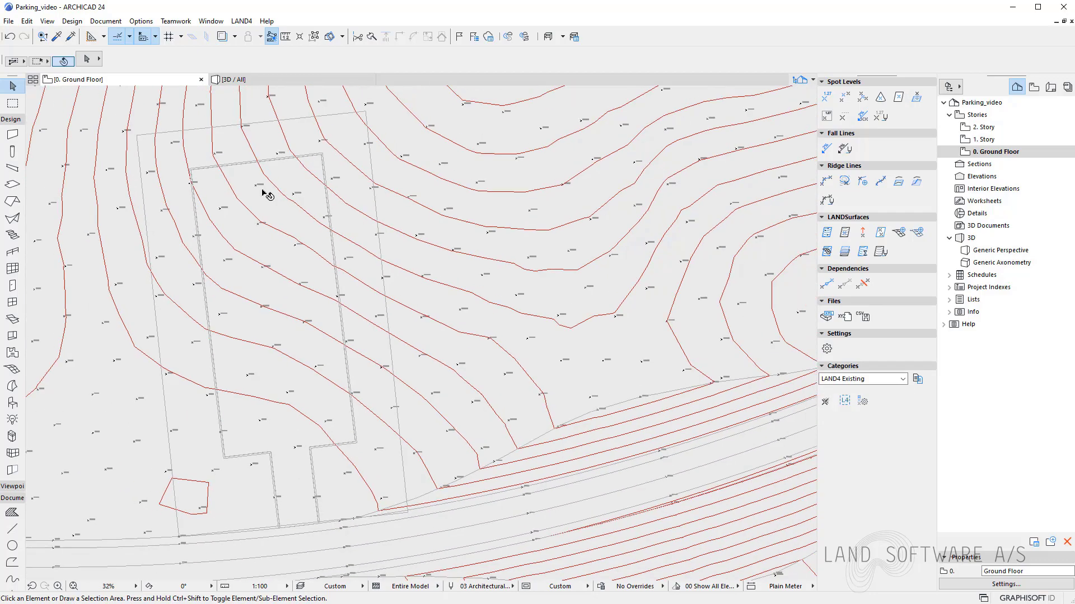
scroll(242, 132, "up", 5)
scroll(481, 211, "down", 2)
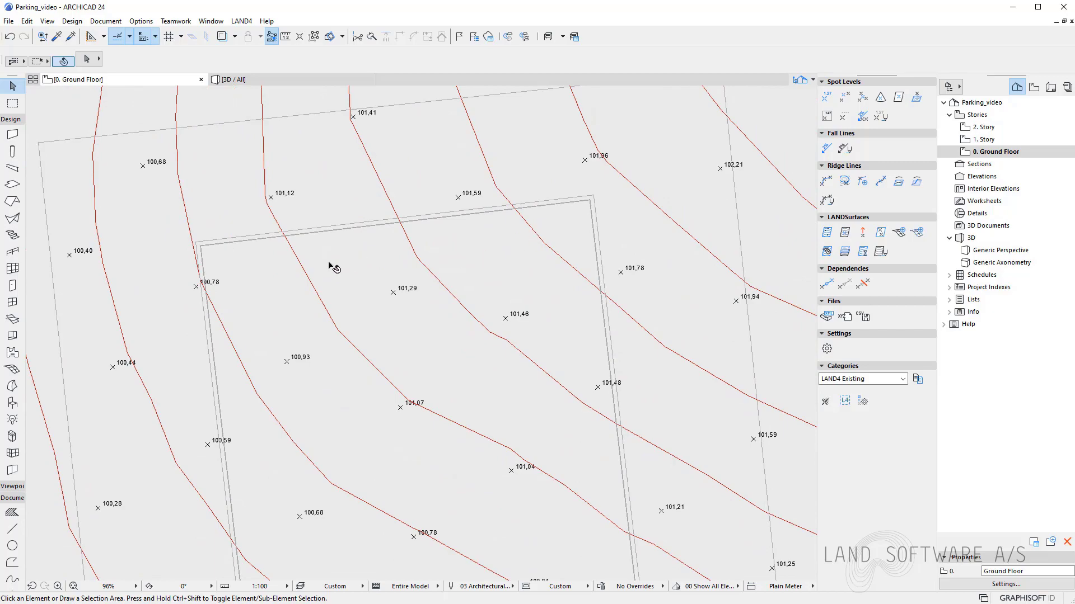
scroll(235, 224, "down", 2)
middle_click_drag(235, 224, 112, 130)
scroll(180, 173, "down", 6)
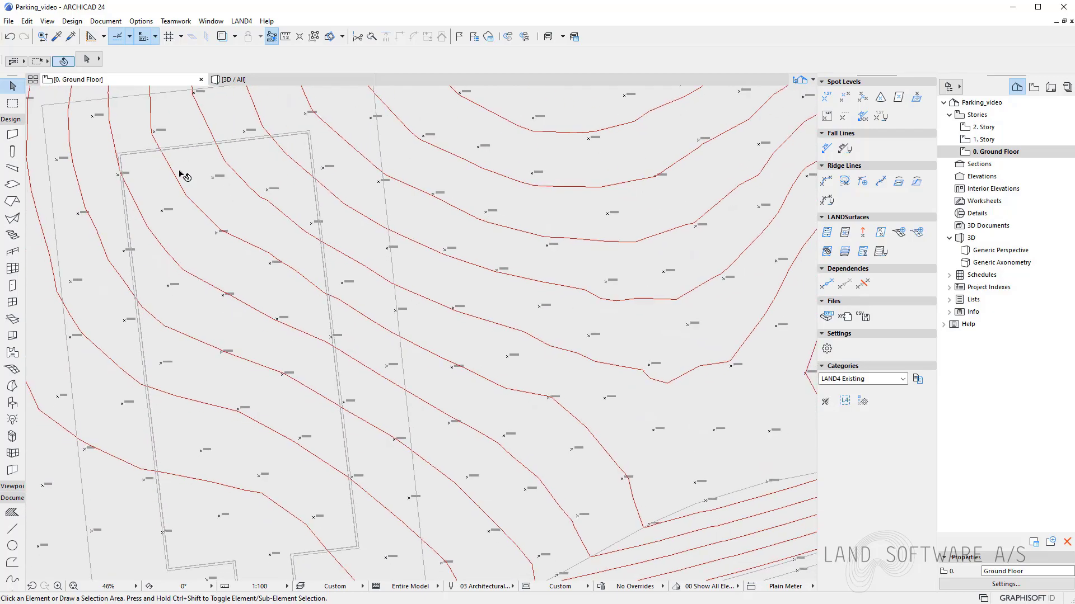
scroll(115, 395, "up", 7)
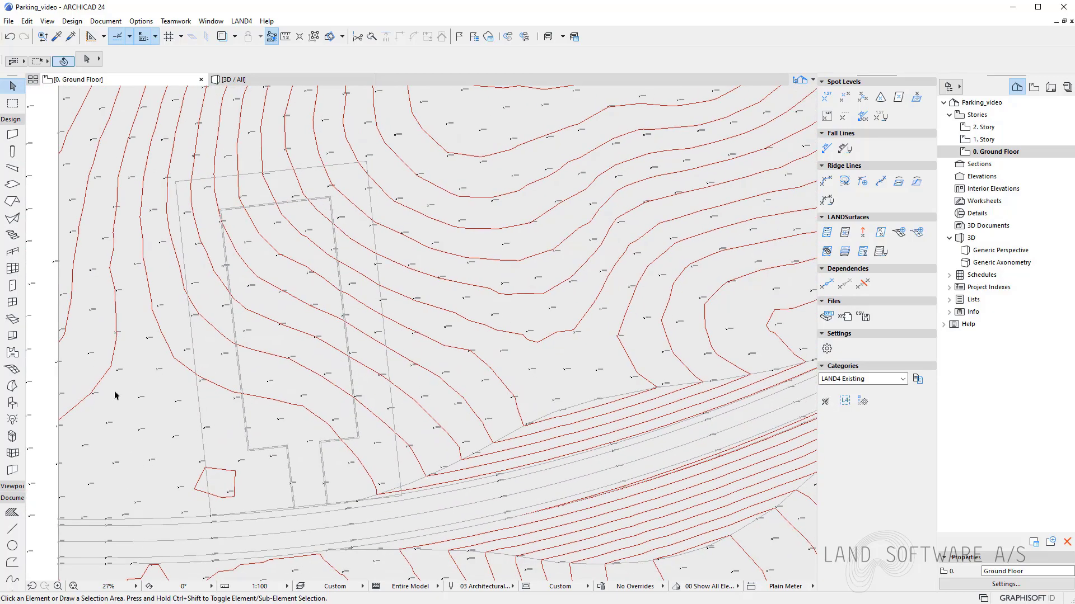
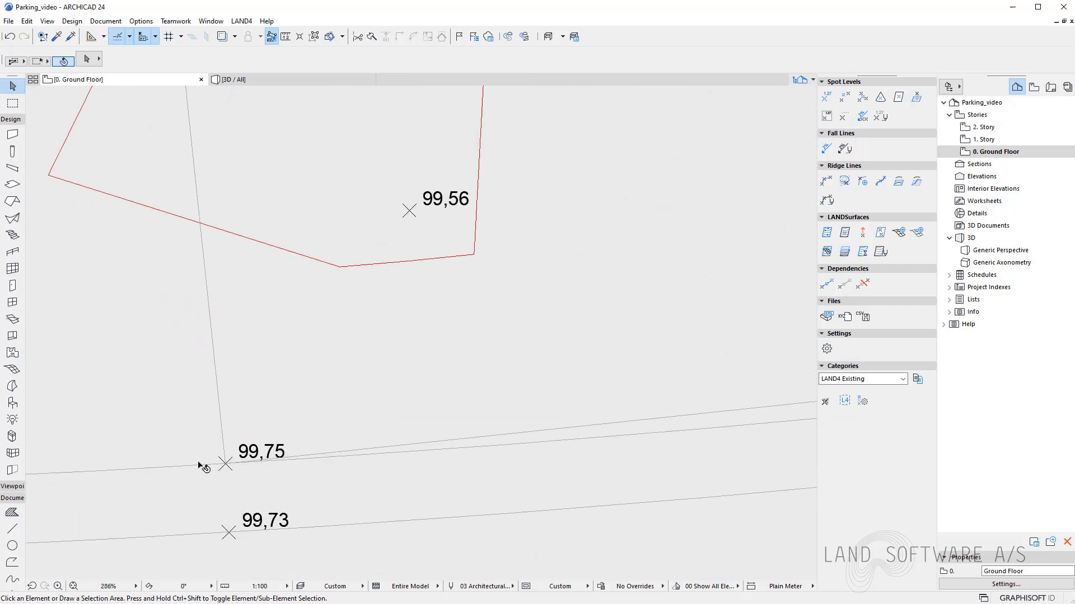
scroll(135, 473, "down", 10)
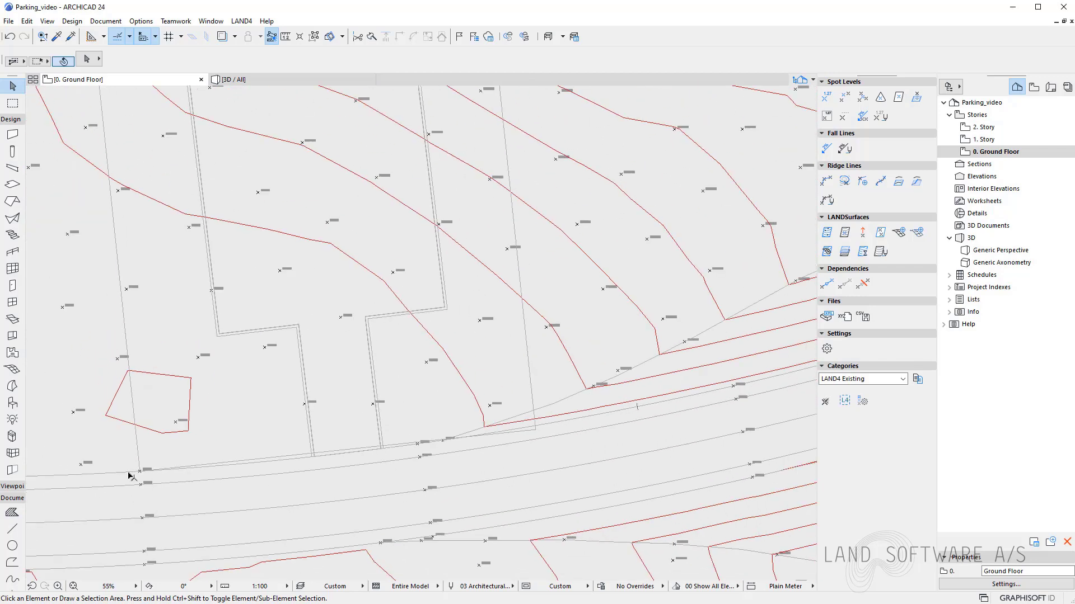
left_click(828, 96)
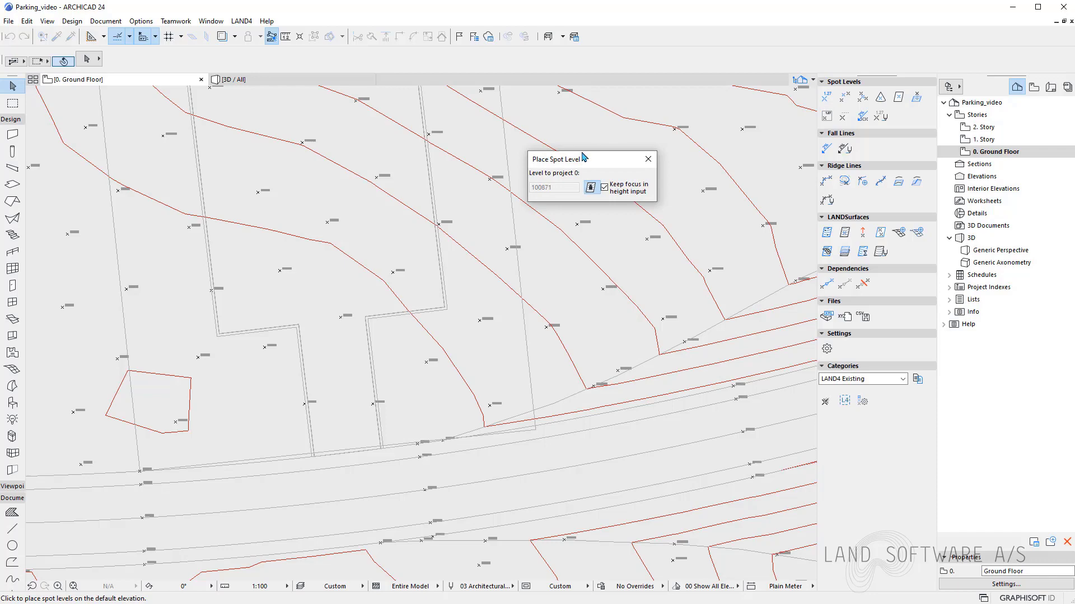
left_click(593, 188)
scroll(522, 412, "up", 3)
scroll(535, 434, "down", 3)
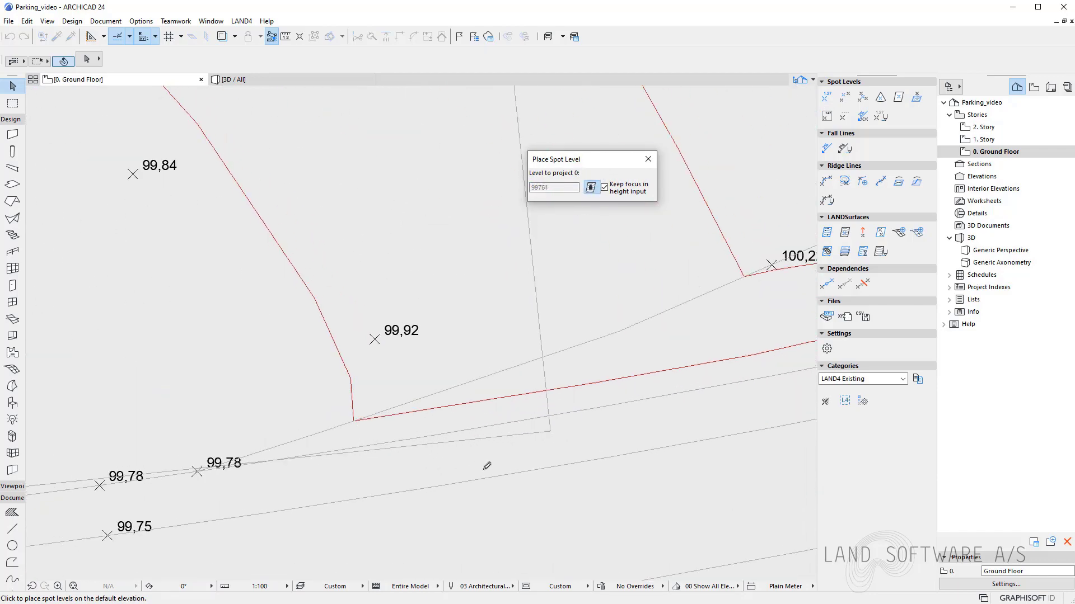
key("Escape")
Step: Rotate the surrounding rectangle about its lower left corner until its lower right corner lies on the road's upper edge line
scroll(168, 499, "up", 5)
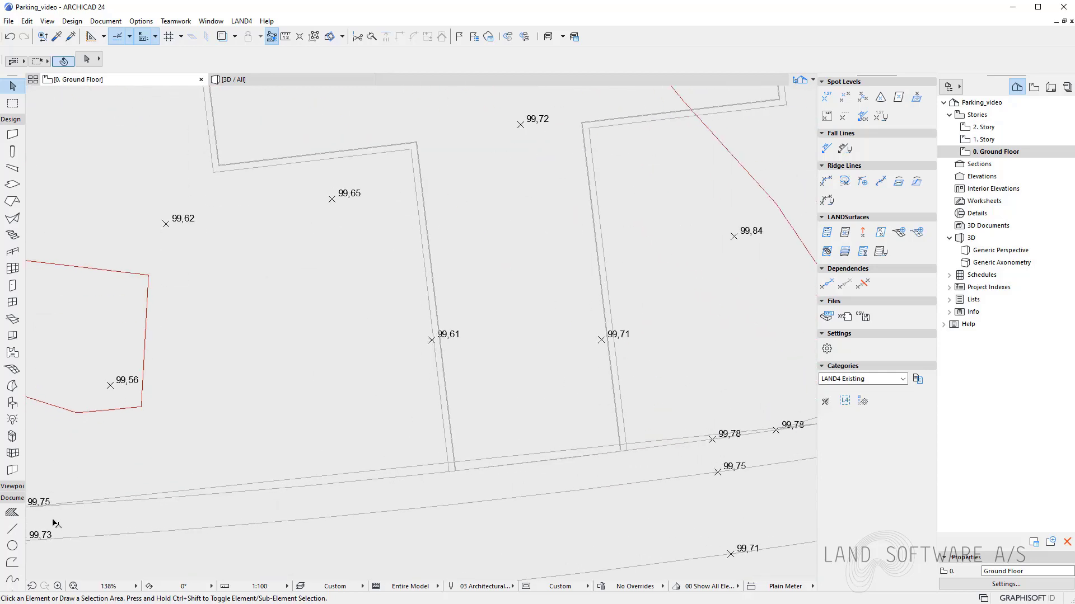
scroll(188, 443, "up", 3)
left_click(189, 457)
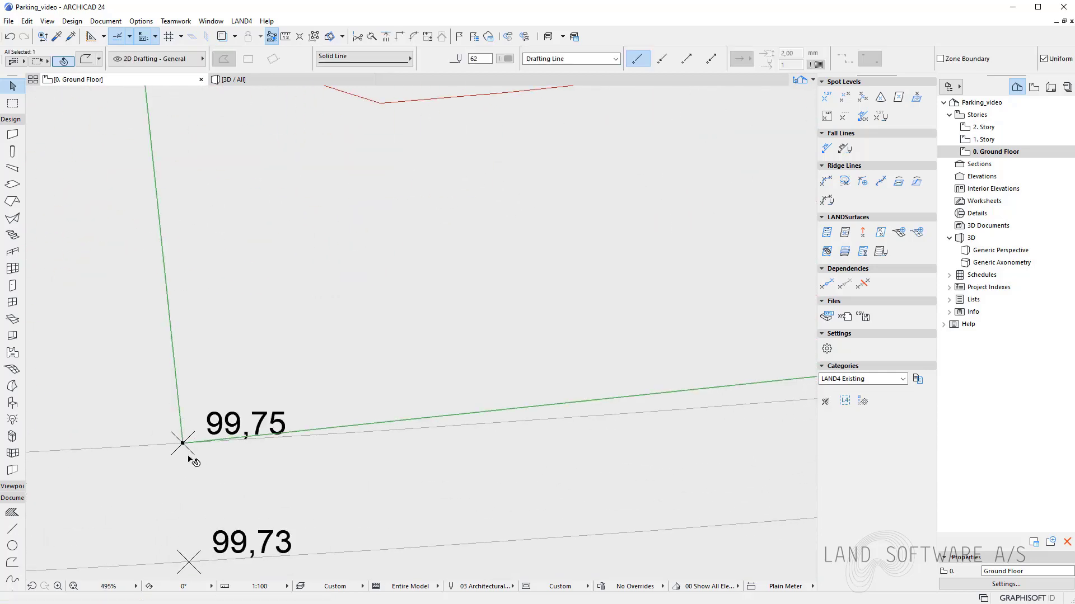
left_click(184, 444)
left_click(252, 116)
left_click(182, 443)
scroll(103, 429, "down", 5)
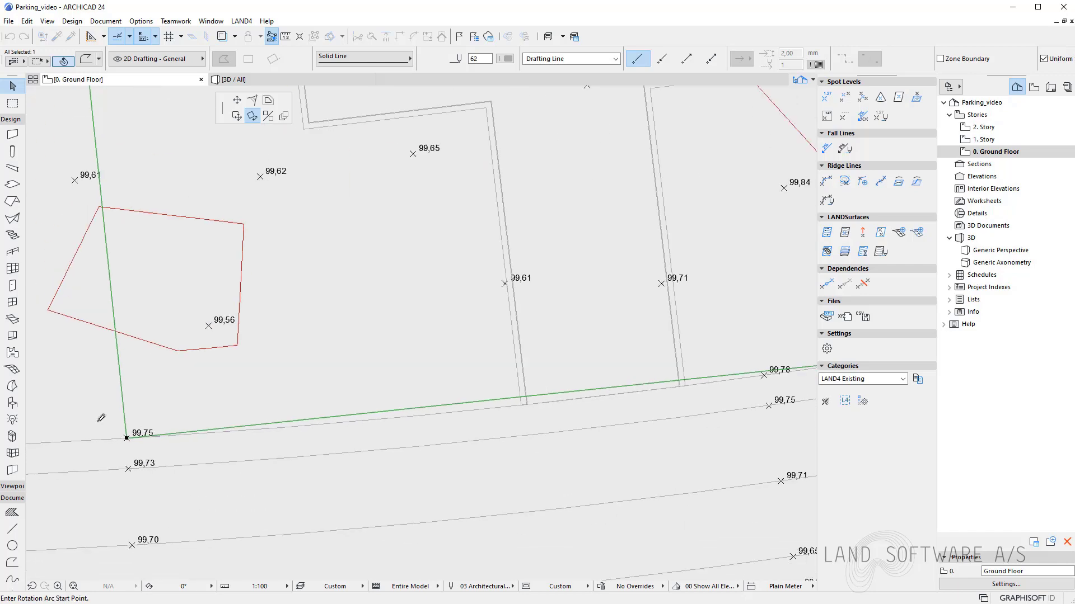
scroll(441, 376, "up", 5)
left_click(466, 410)
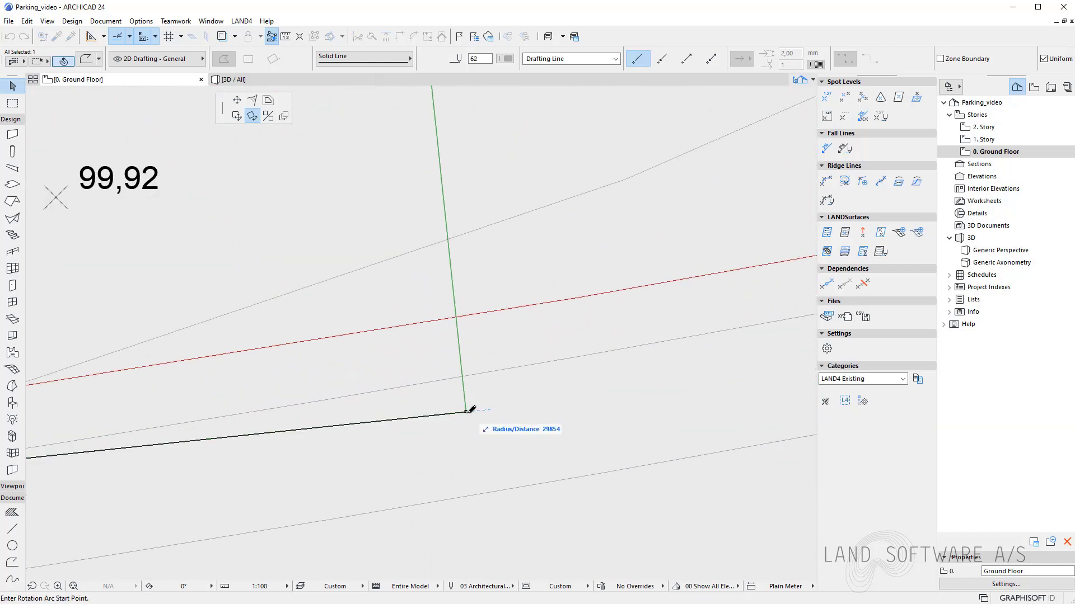
left_click(462, 376)
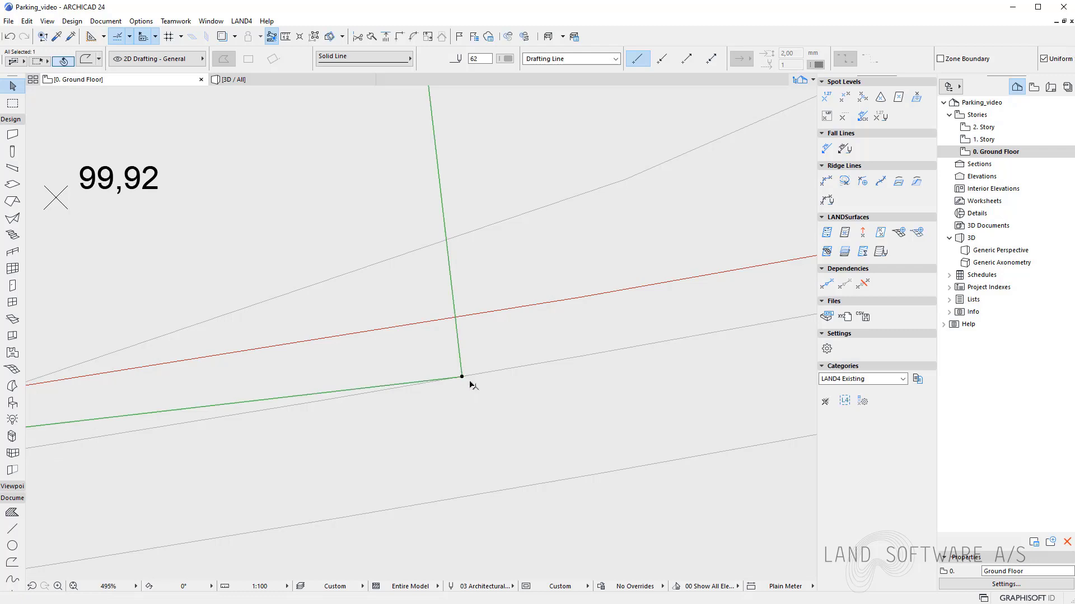
key("Escape")
Step: Place a spot level at the existing terrain height on the surrounding rectangle's lower right corner
scroll(486, 418, "down", 4)
left_click(827, 97)
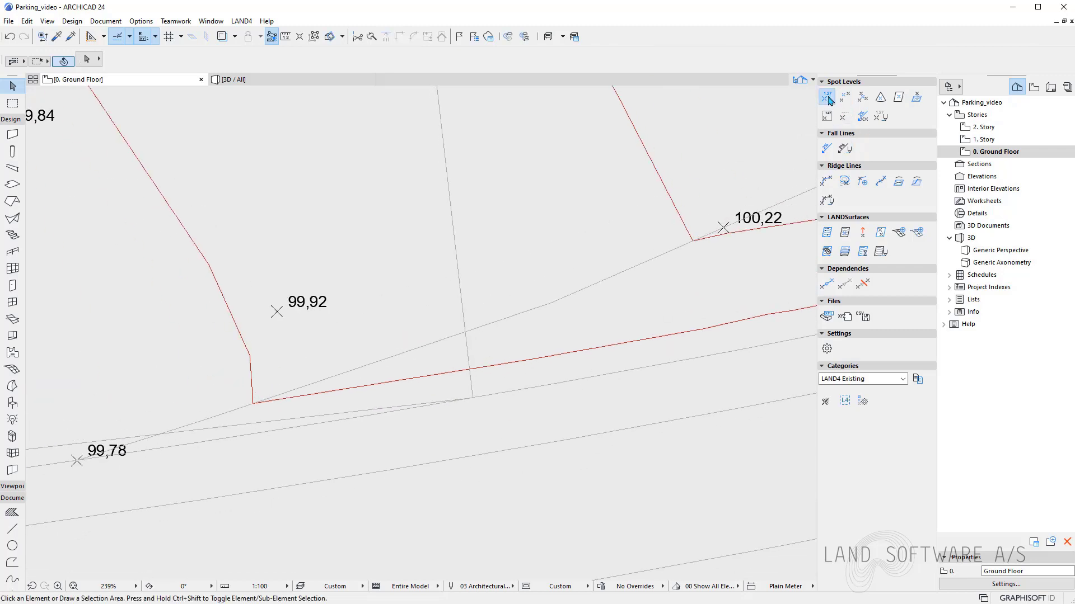
left_click(473, 398)
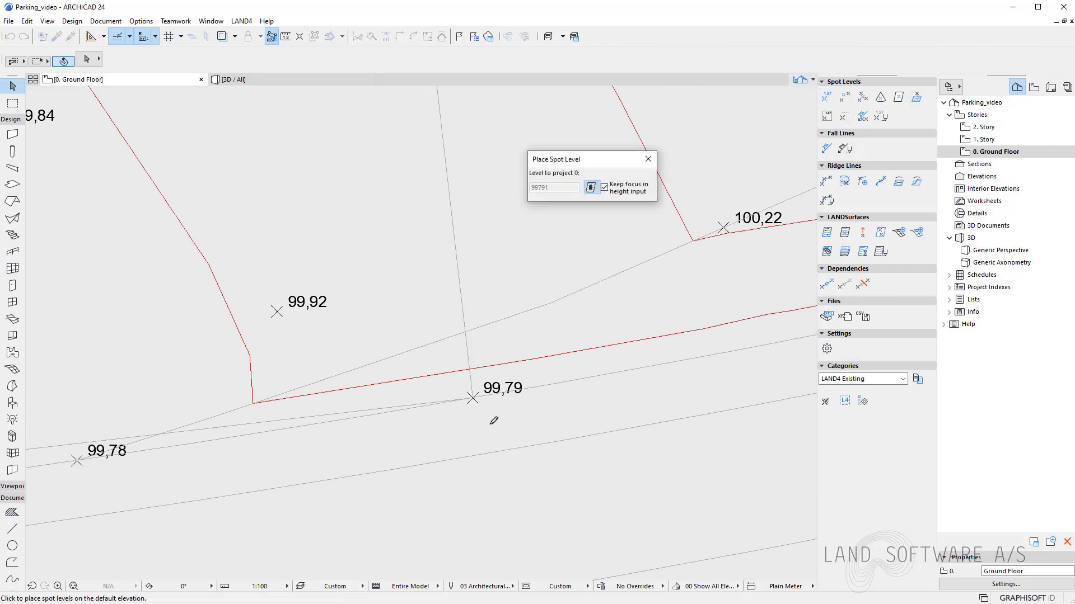
key("Escape")
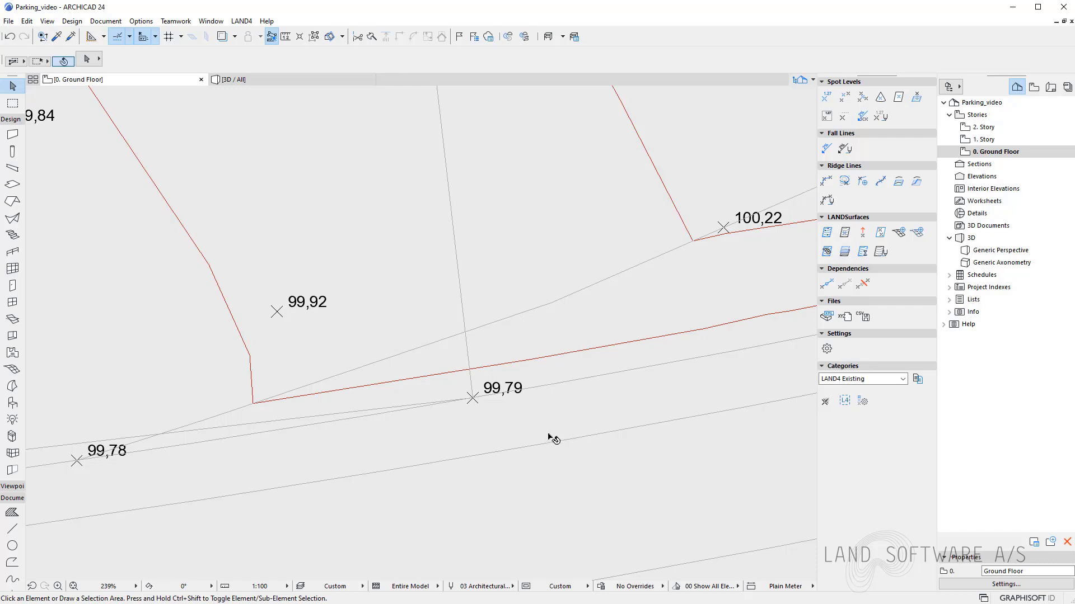
scroll(553, 441, "down", 6)
scroll(280, 537, "down", 4)
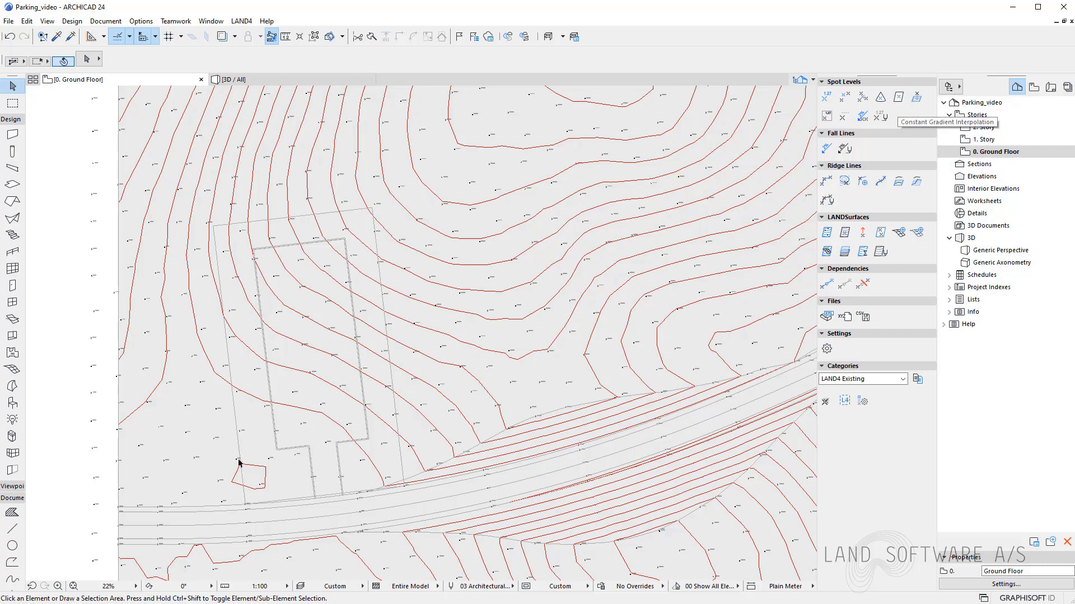
Step: Define a constant-gradient plane from the spot level at the rectangle's lower left corner, with a -3 % fall directed at the upper right corner
scroll(219, 552, "up", 8)
left_click(202, 546)
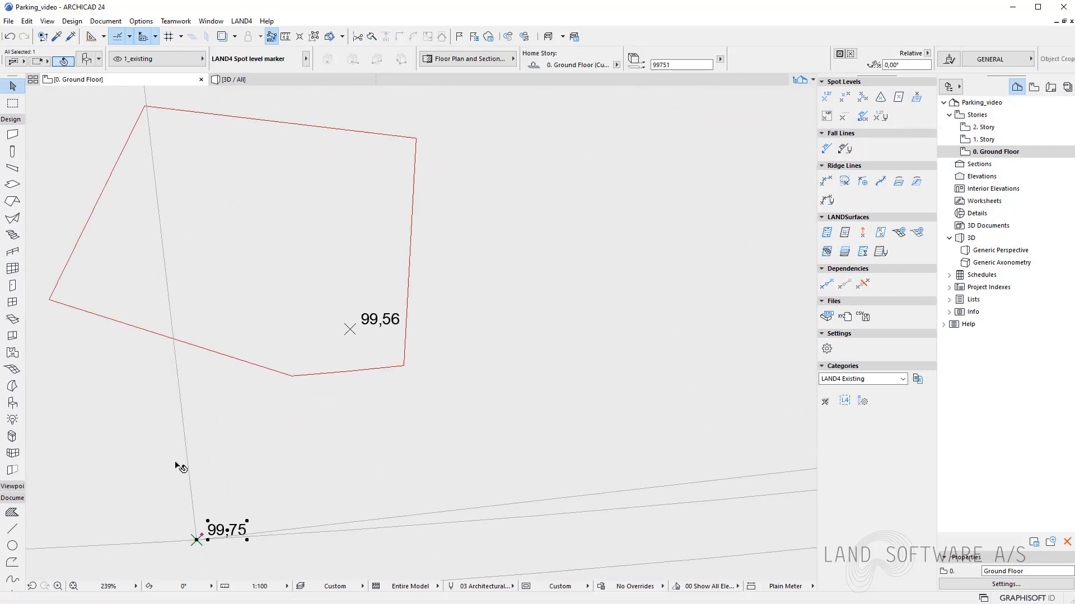
scroll(213, 526, "down", 8)
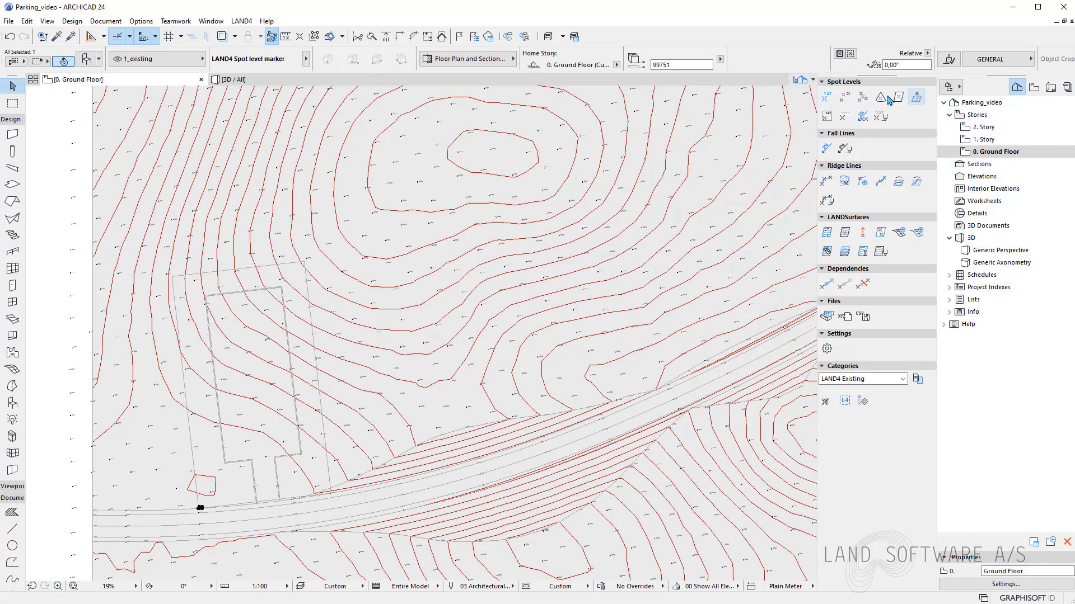
left_click(899, 99)
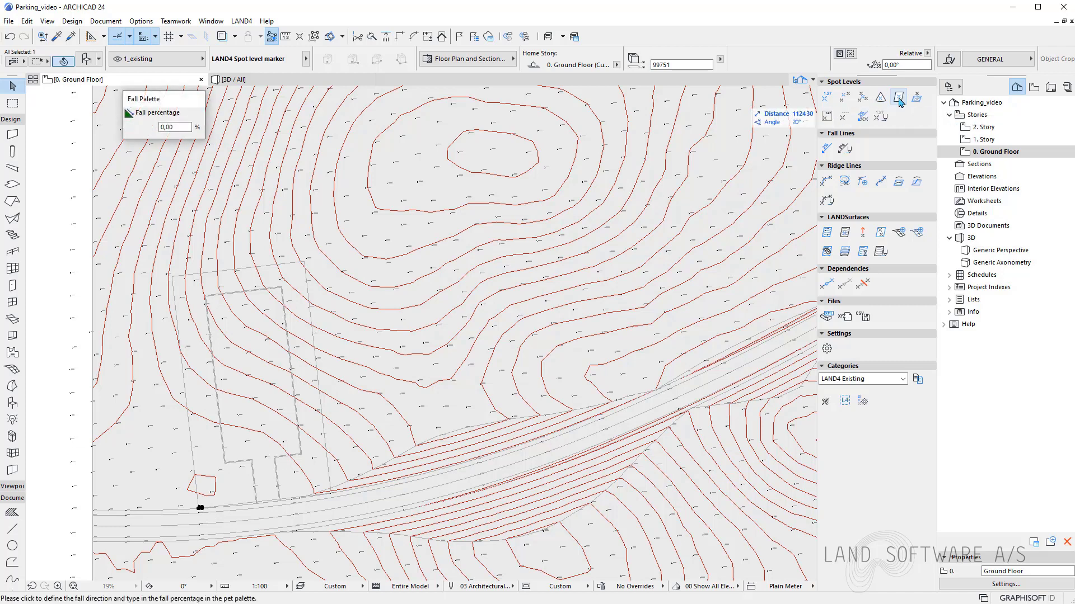
left_click_drag(172, 99, 168, 149)
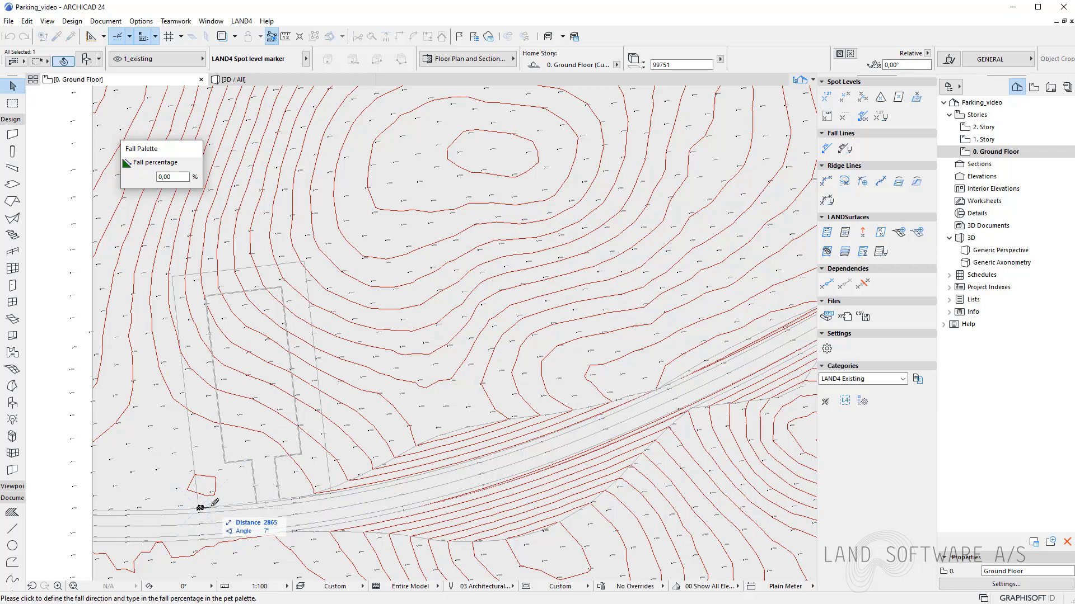
scroll(200, 508, "up", 1)
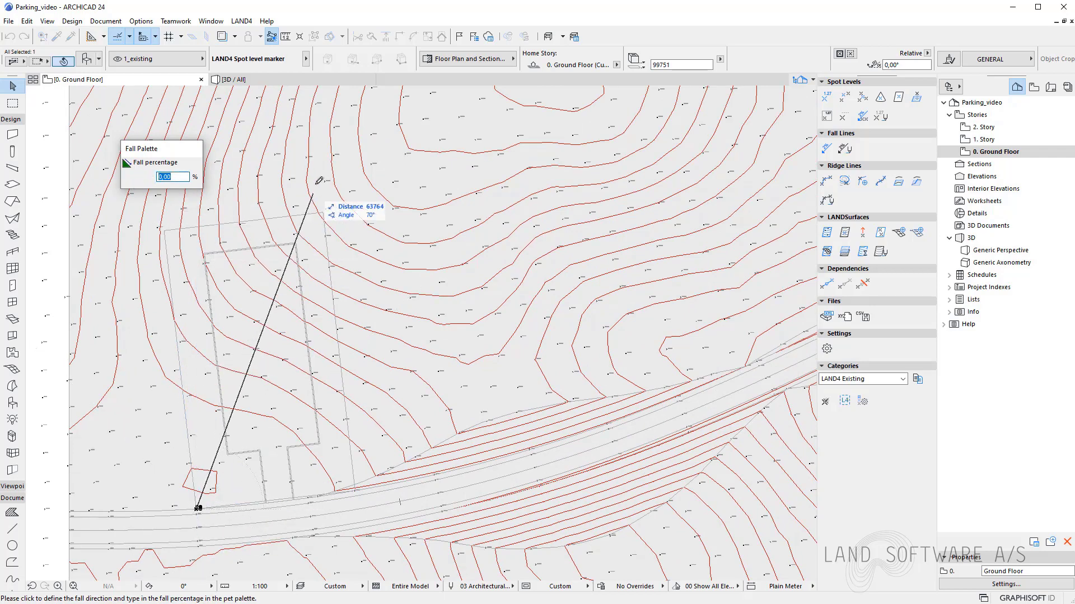
scroll(328, 209, "up", 2)
scroll(330, 212, "down", 2)
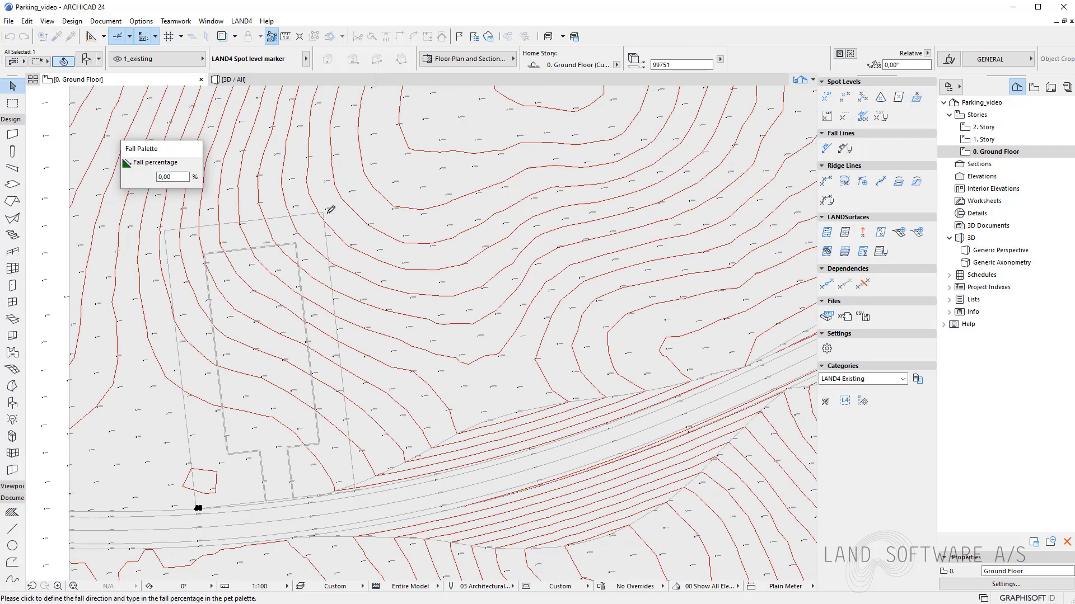
left_click(174, 176)
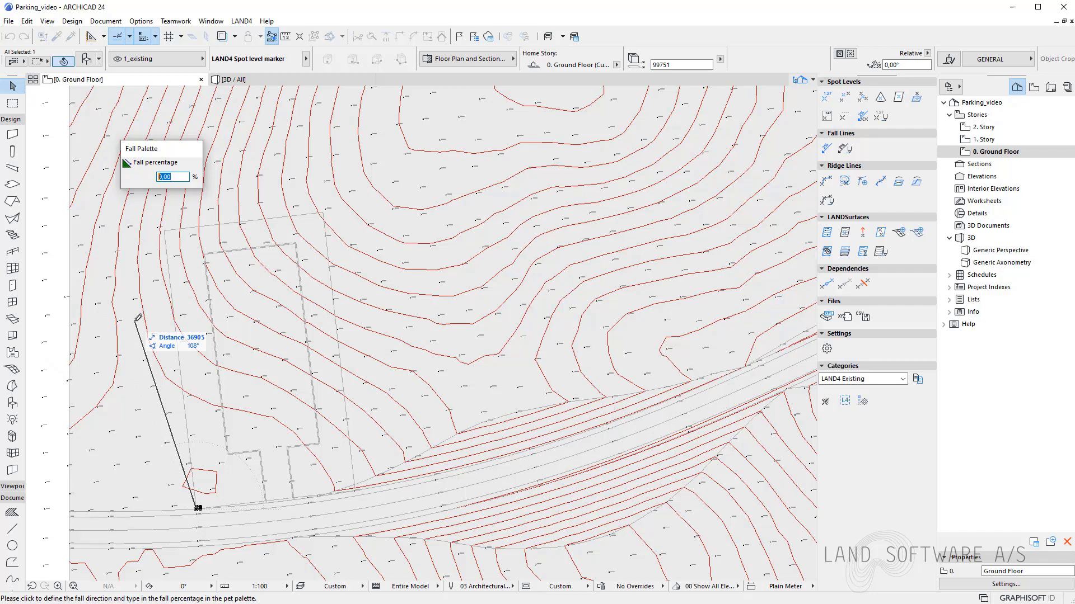
scroll(330, 212, "up", 5)
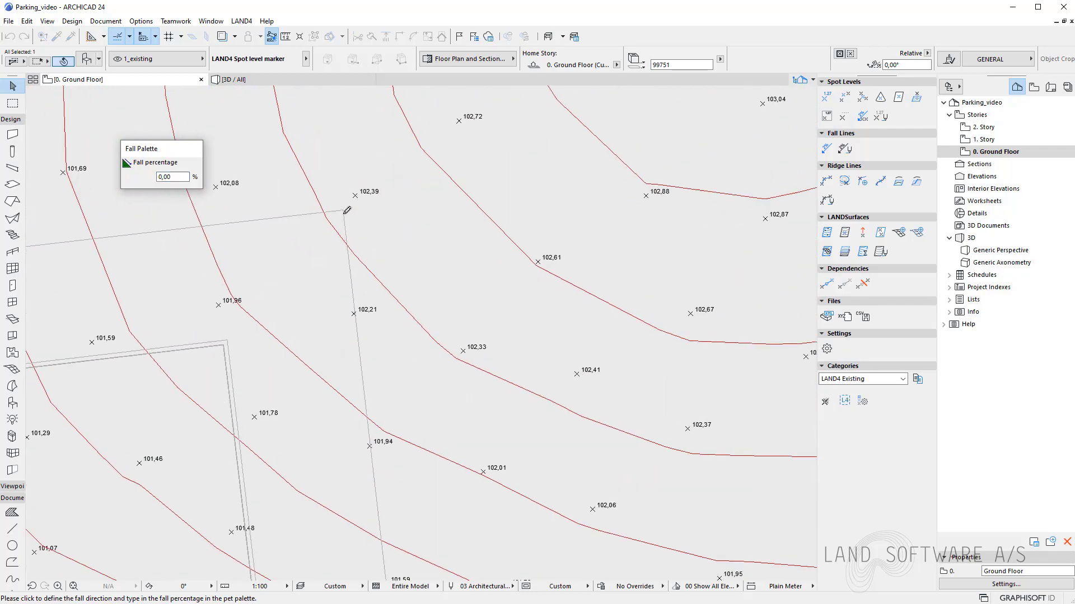
scroll(354, 203, "down", 4)
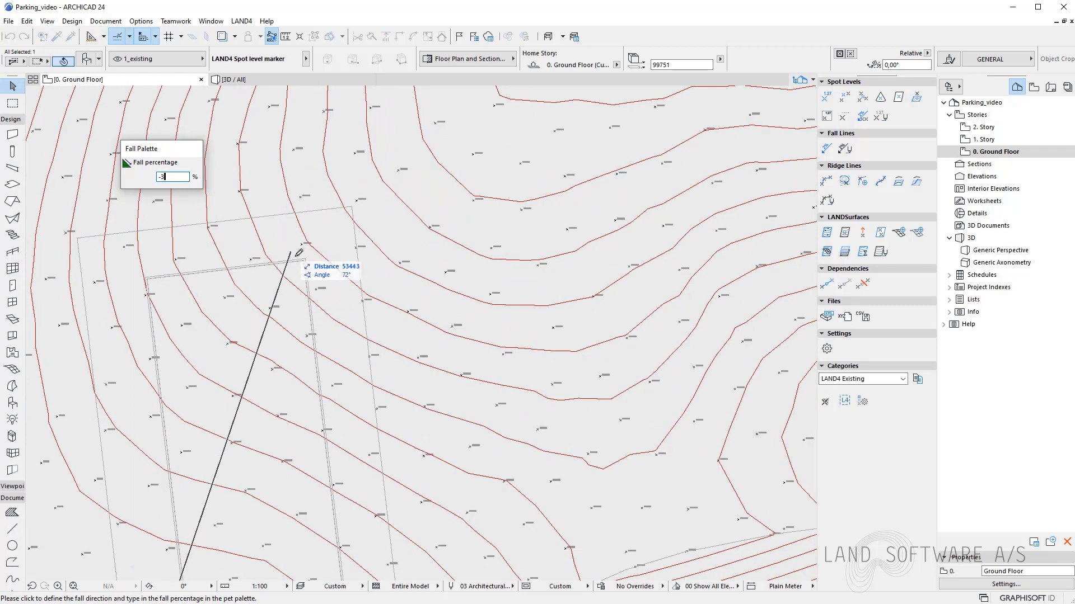
left_click(353, 200)
Step: Place spot levels from the sloped plane on the surrounding rectangle's upper right and upper left corners
right_click(354, 207)
key("Escape")
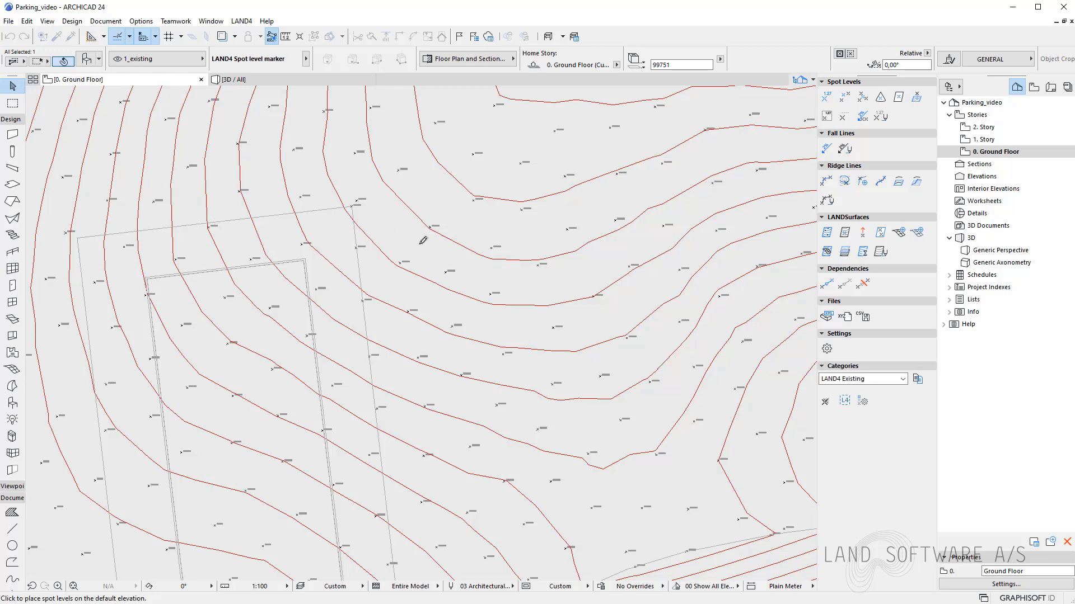
scroll(357, 192, "up", 4)
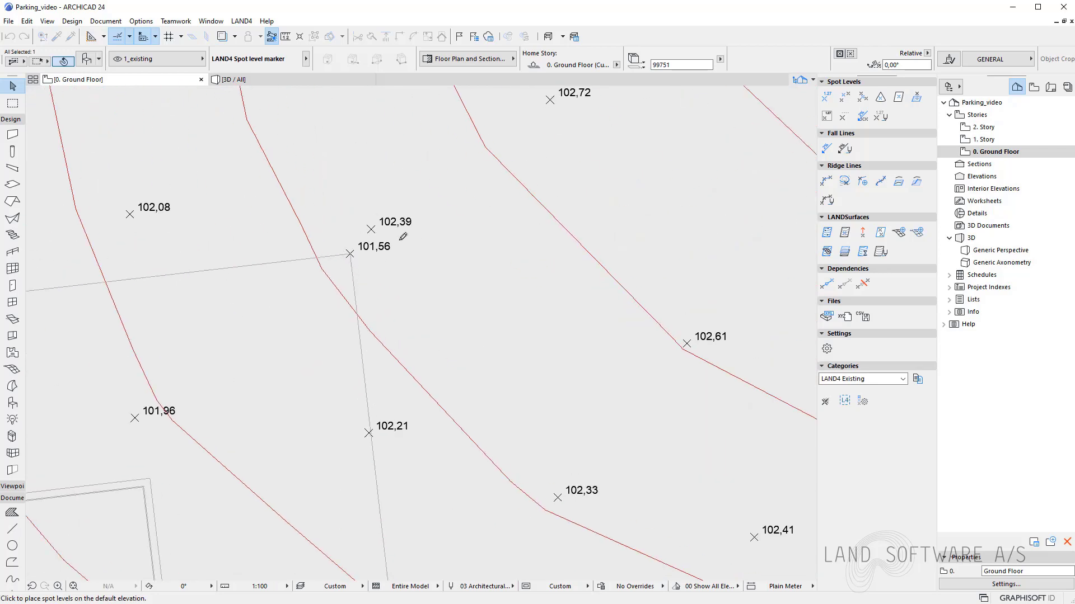
scroll(414, 222, "down", 4)
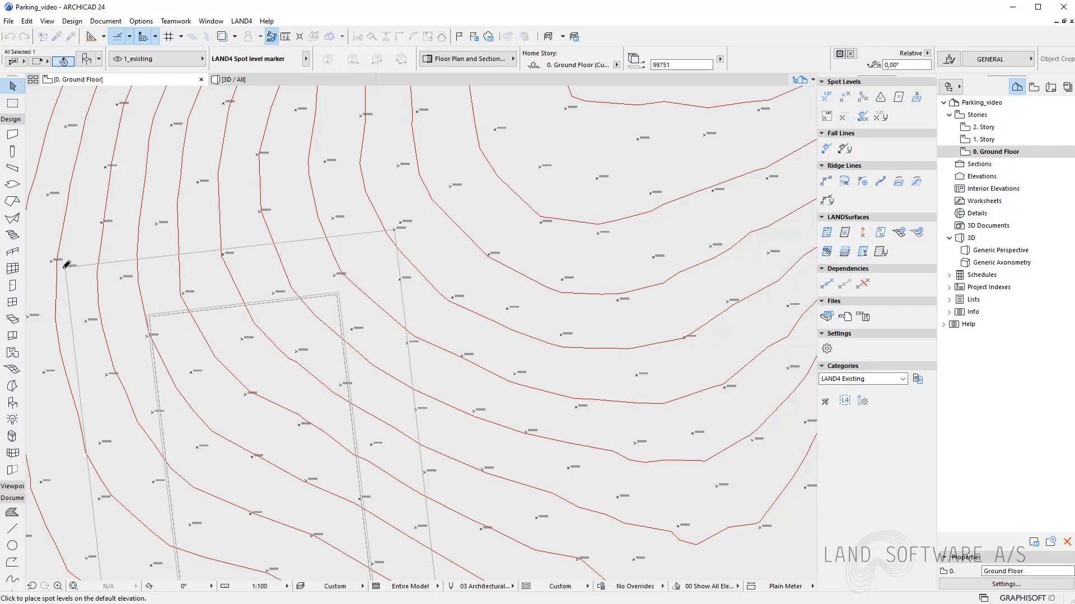
scroll(66, 265, "up", 4)
scroll(135, 185, "down", 6)
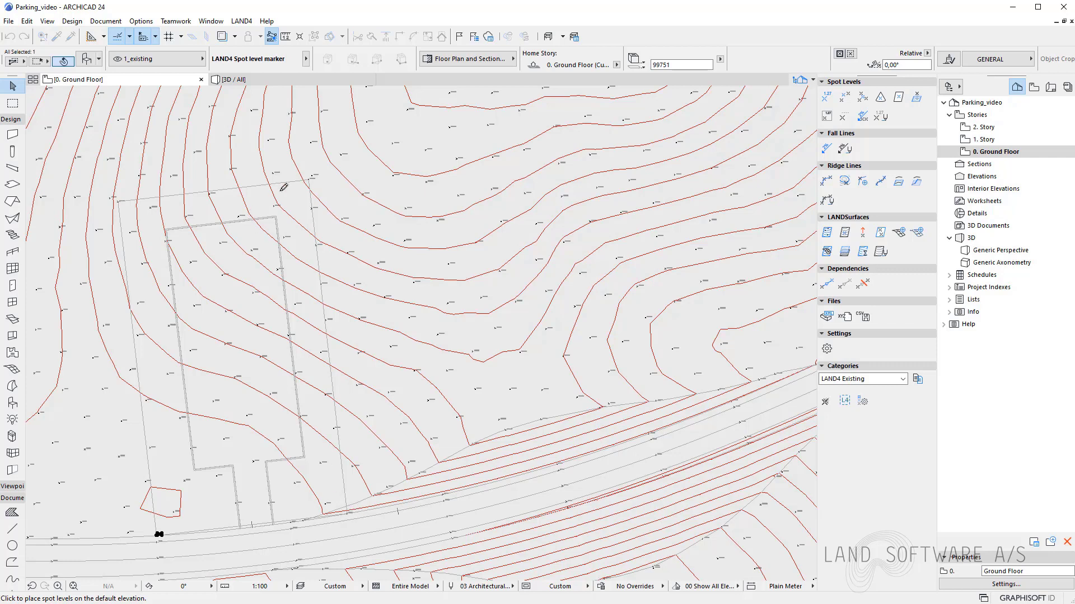
key("Escape")
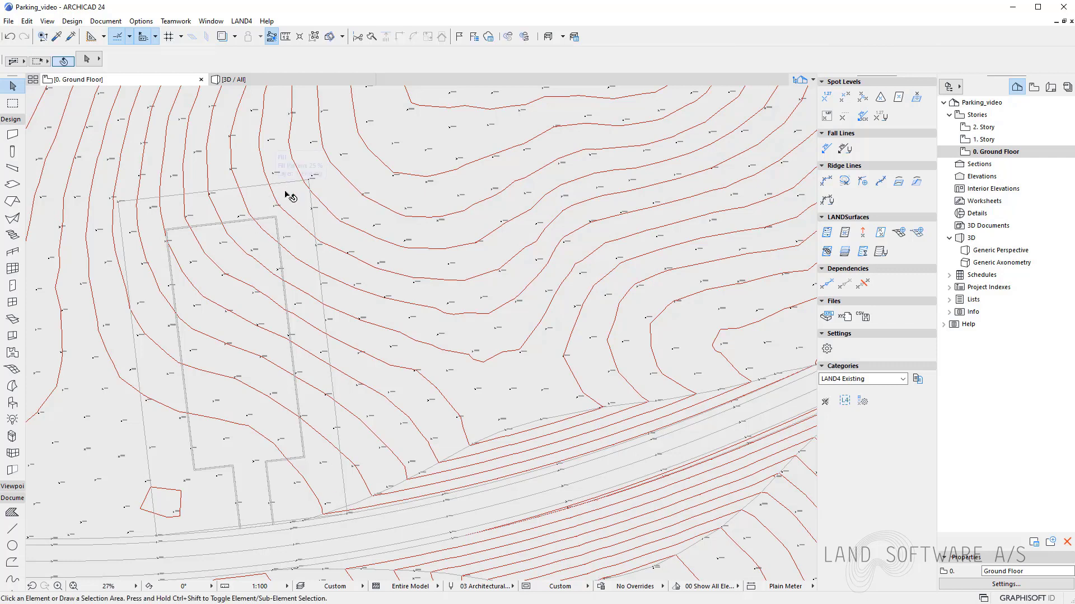
Step: Turn on the Elevation Palette and check the fall between the spot levels at the rectangle's upper left and upper right corners
left_click(861, 118)
scroll(98, 201, "up", 6)
left_click(103, 215)
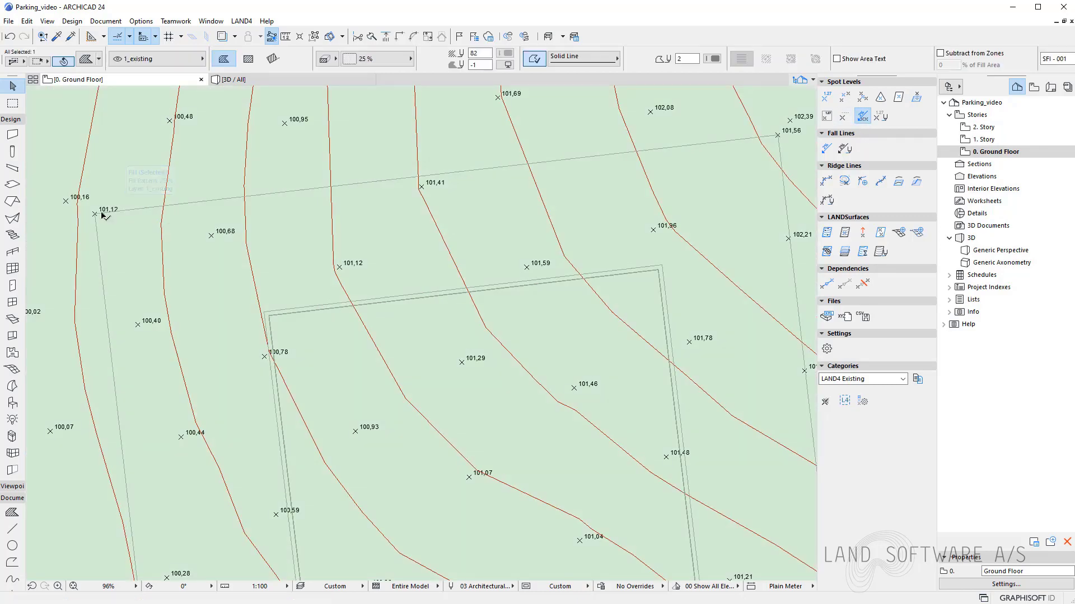
left_click(98, 218)
scroll(98, 219, "up", 6)
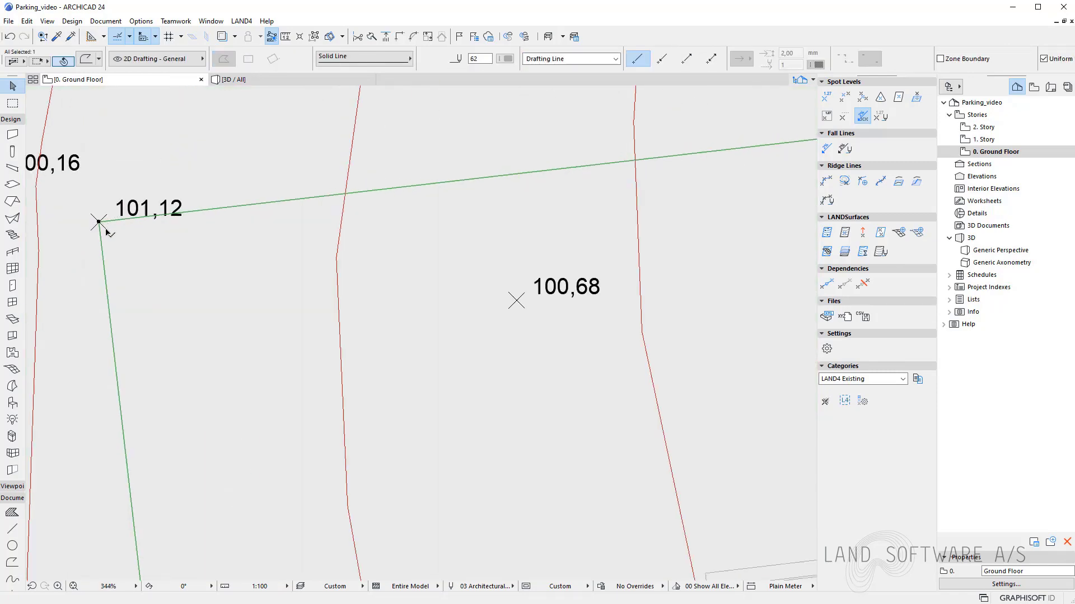
left_click(101, 222)
scroll(79, 269, "down", 10)
scroll(504, 240, "up", 6)
scroll(503, 239, "up", 2)
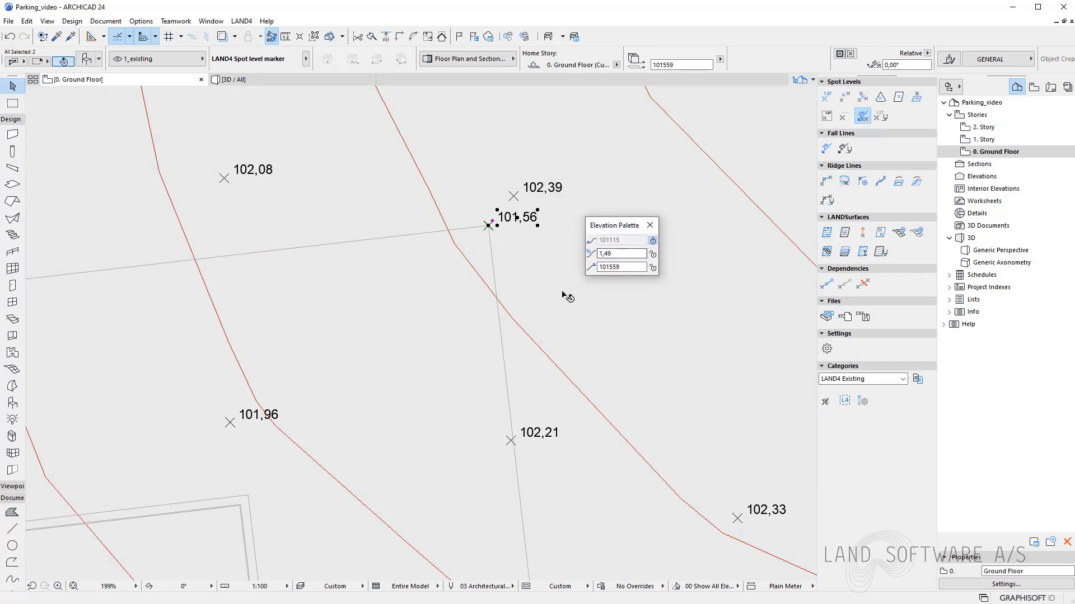
scroll(409, 260, "down", 3)
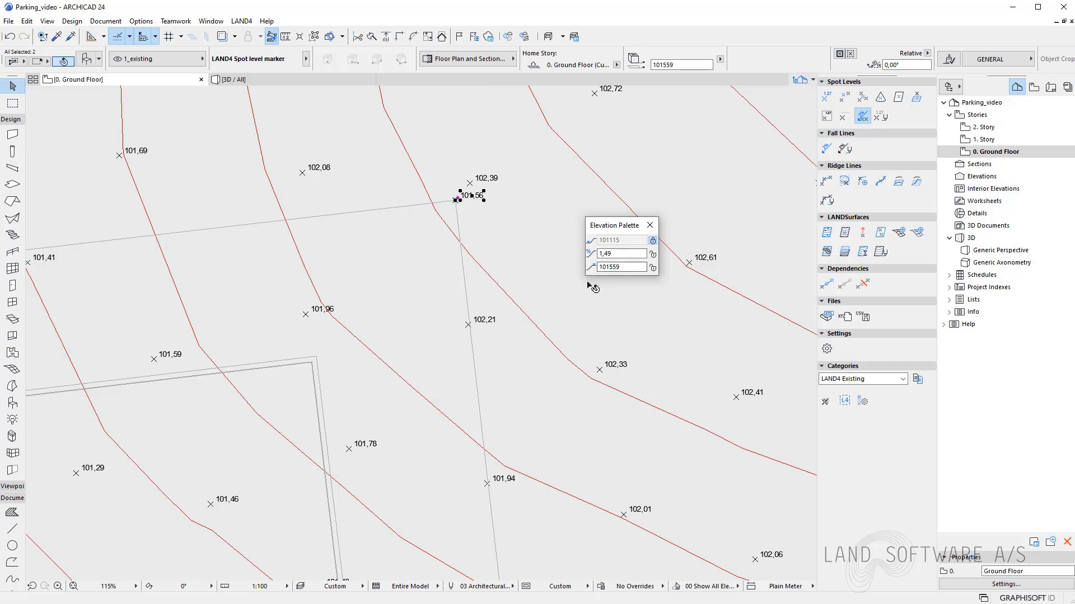
scroll(537, 179, "down", 5)
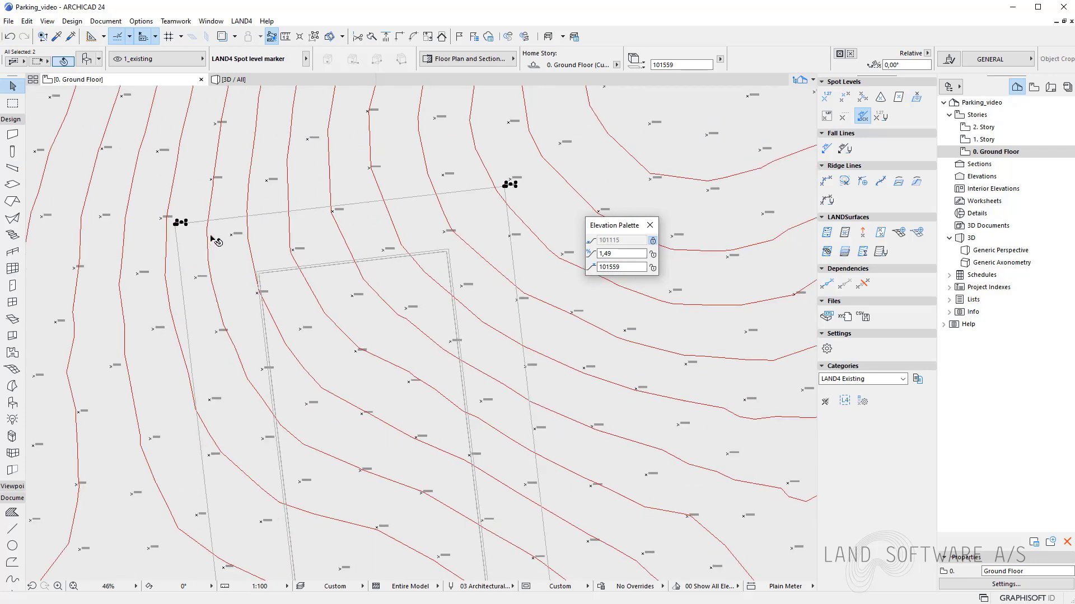
left_click(227, 241)
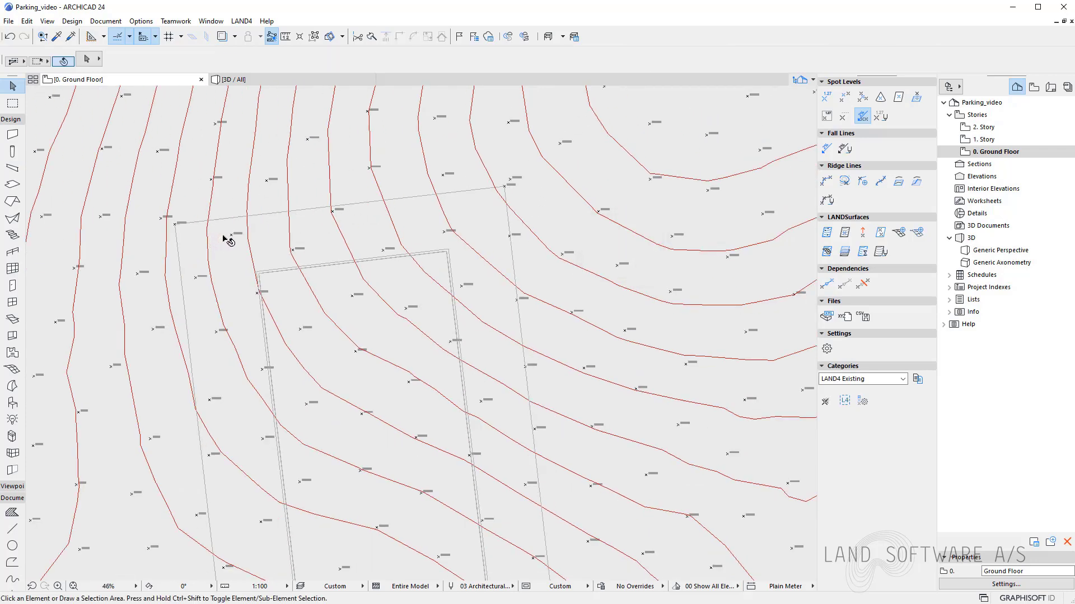
Step: Check the fall between the spot levels at the rectangle's upper right and lower left corners and dismiss the Elevation Palette
scroll(509, 185, "up", 3)
scroll(519, 179, "down", 3)
left_click(518, 181)
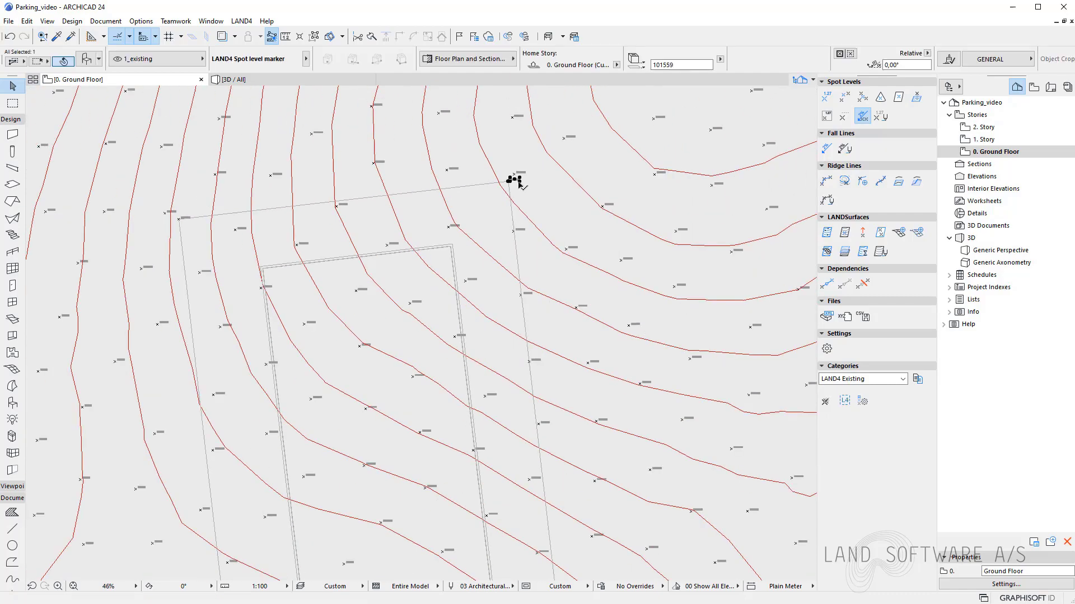
scroll(384, 442, "down", 2)
scroll(336, 432, "up", 6)
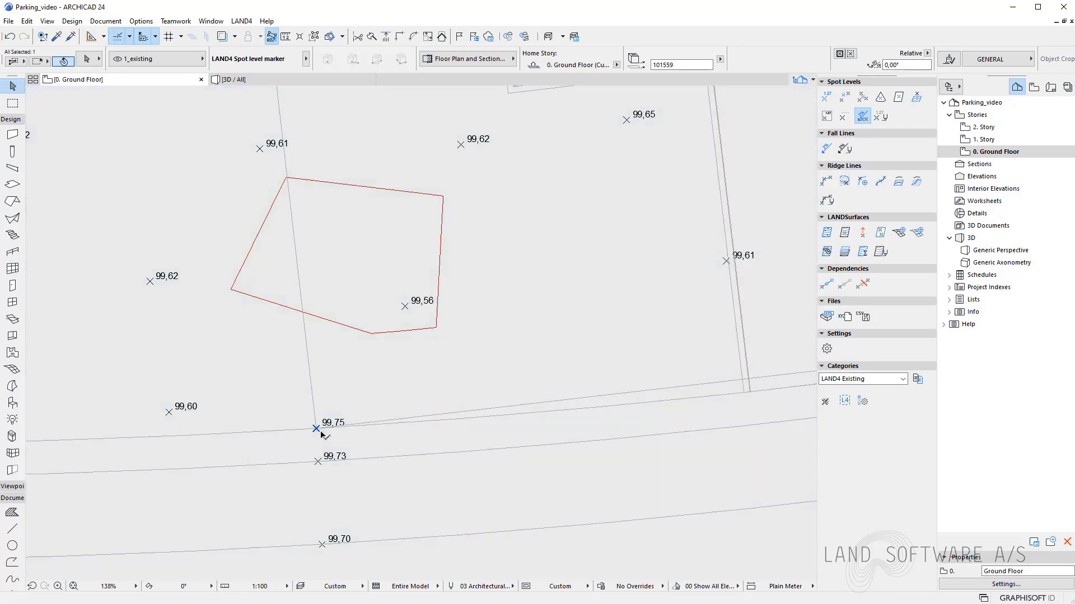
left_click(318, 430, "shift")
scroll(300, 442, "down", 5)
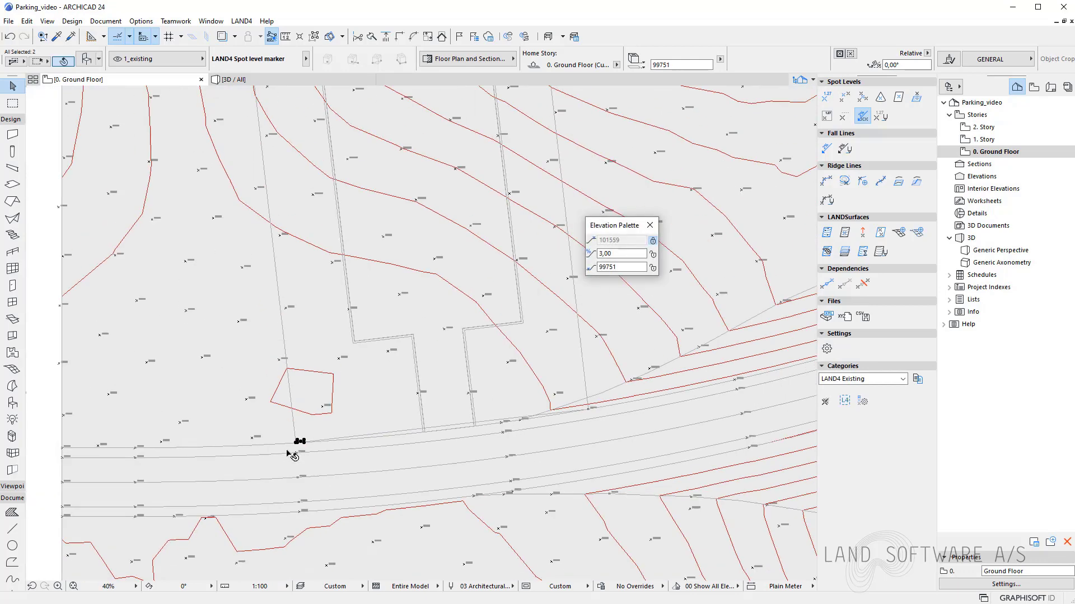
left_click(650, 226)
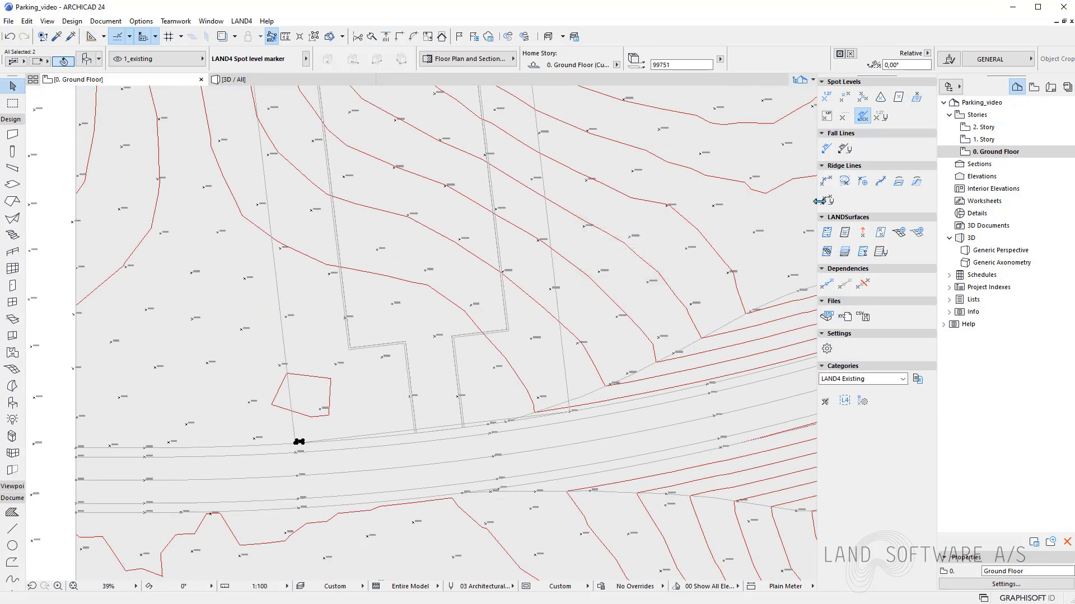
Step: Place a fall line between the spot levels at the rectangle's lower left and upper right corners, check its gradient, and delete it
left_click(825, 149)
scroll(425, 241, "up", 8)
scroll(400, 257, "down", 5)
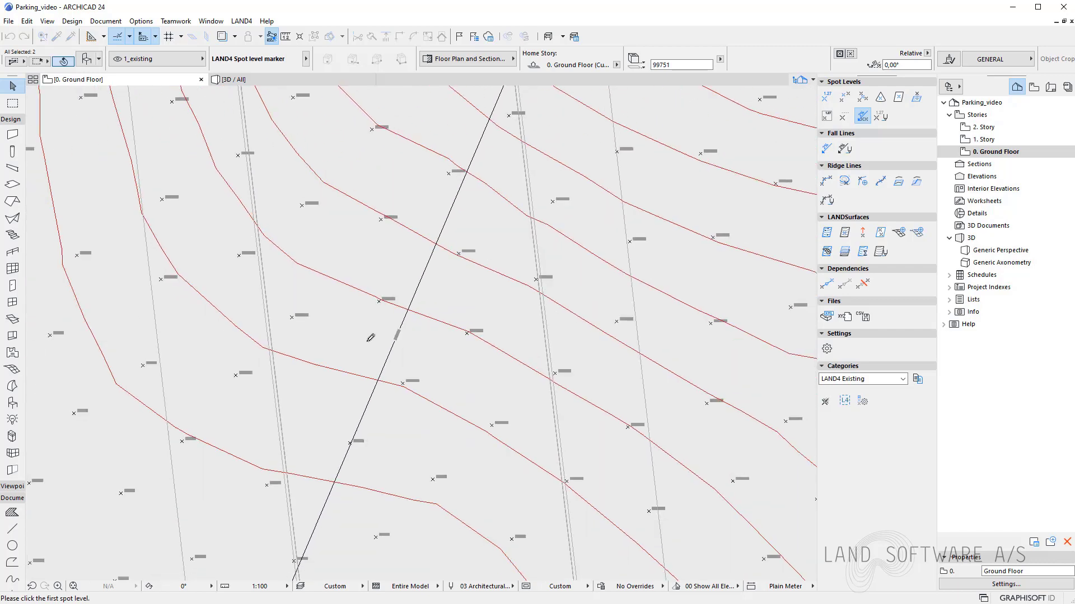
scroll(396, 386, "up", 2)
key("Escape")
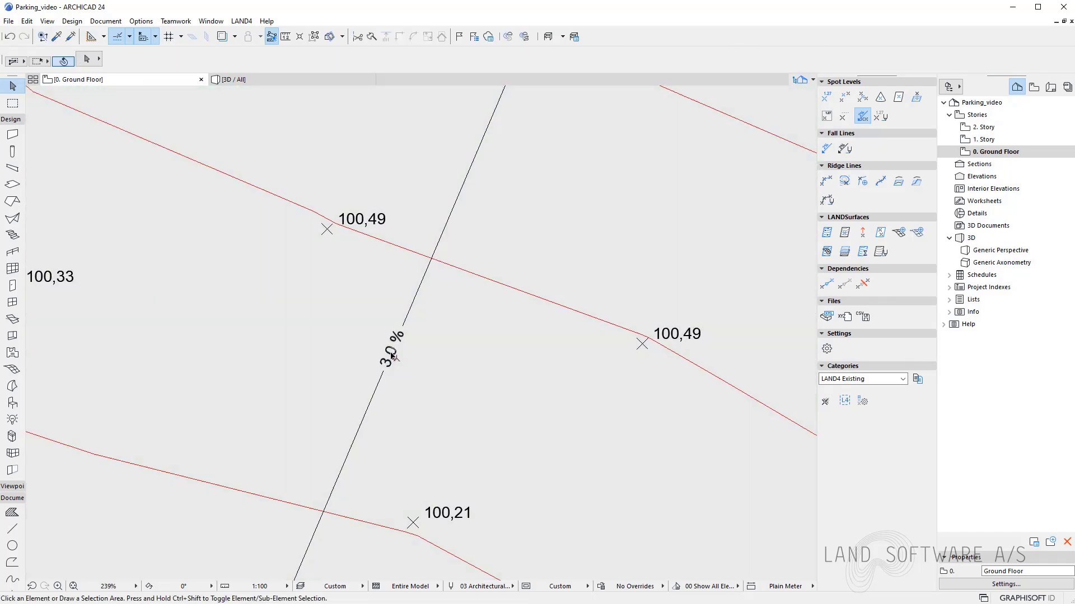
left_click(417, 370)
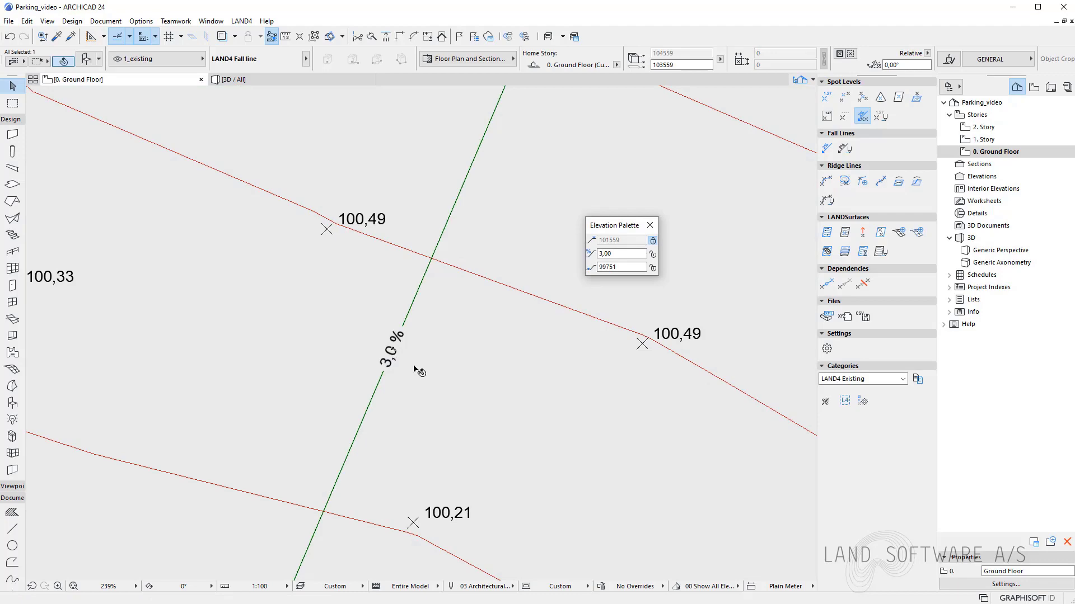
left_click(414, 369)
scroll(400, 358, "down", 4)
scroll(244, 379, "down", 4)
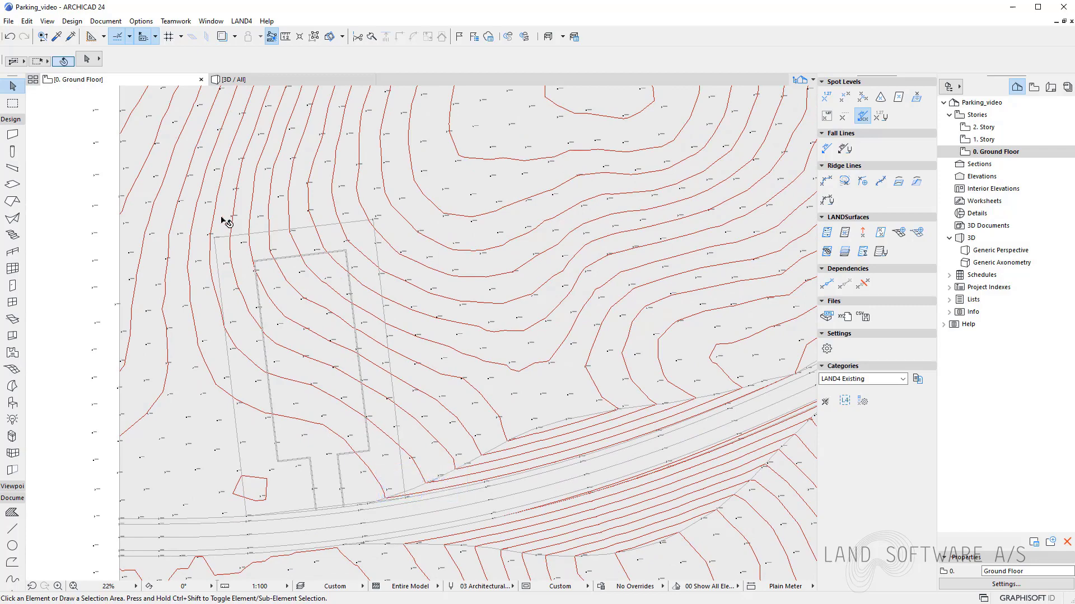
Step: Start a ridge line from the surrounding rectangle's polyline, taking heights from the spot levels at its upper left and upper right corners
scroll(220, 274, "up", 5)
left_click(365, 239)
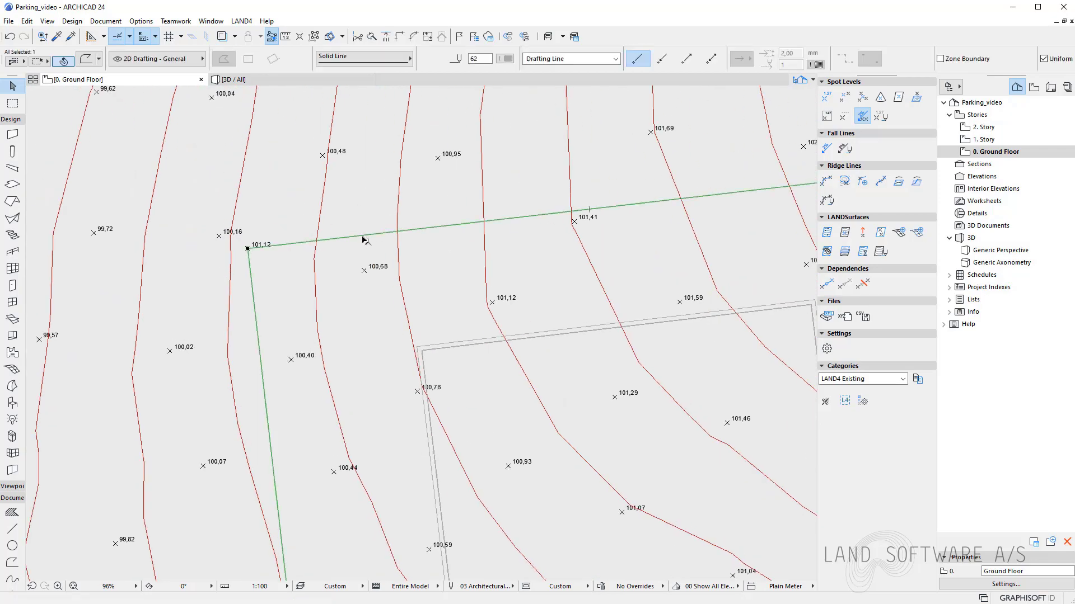
scroll(140, 168, "down", 4)
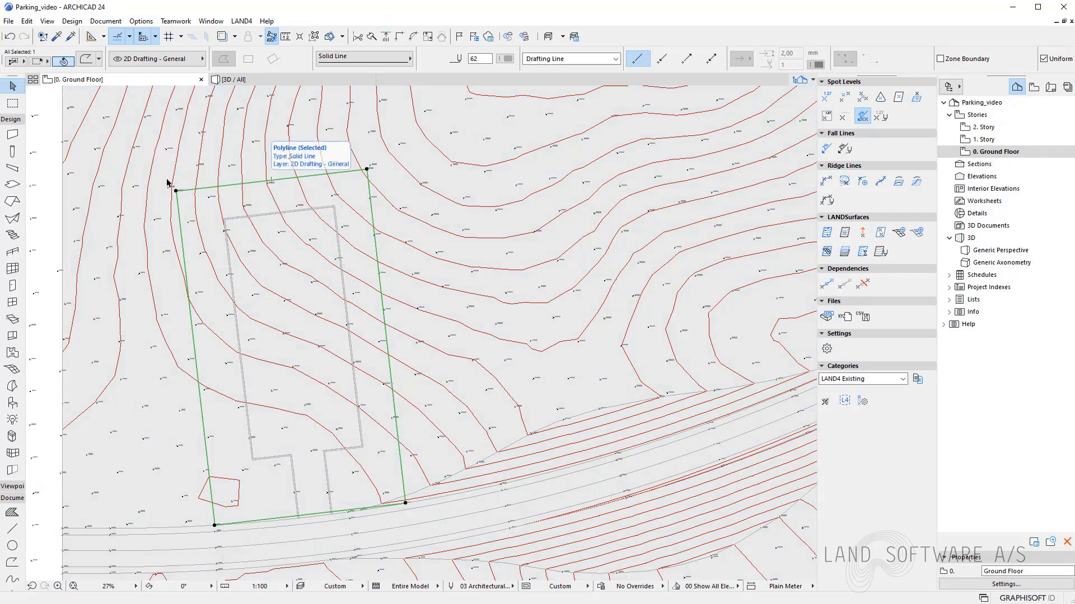
scroll(175, 204, "up", 5)
scroll(176, 204, "down", 4)
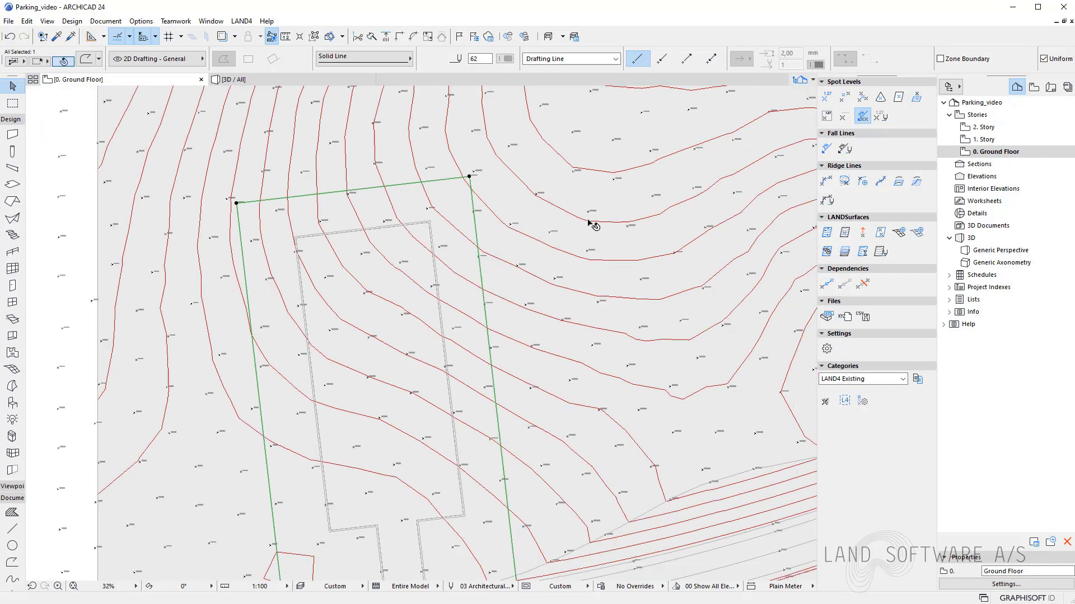
left_click(826, 183)
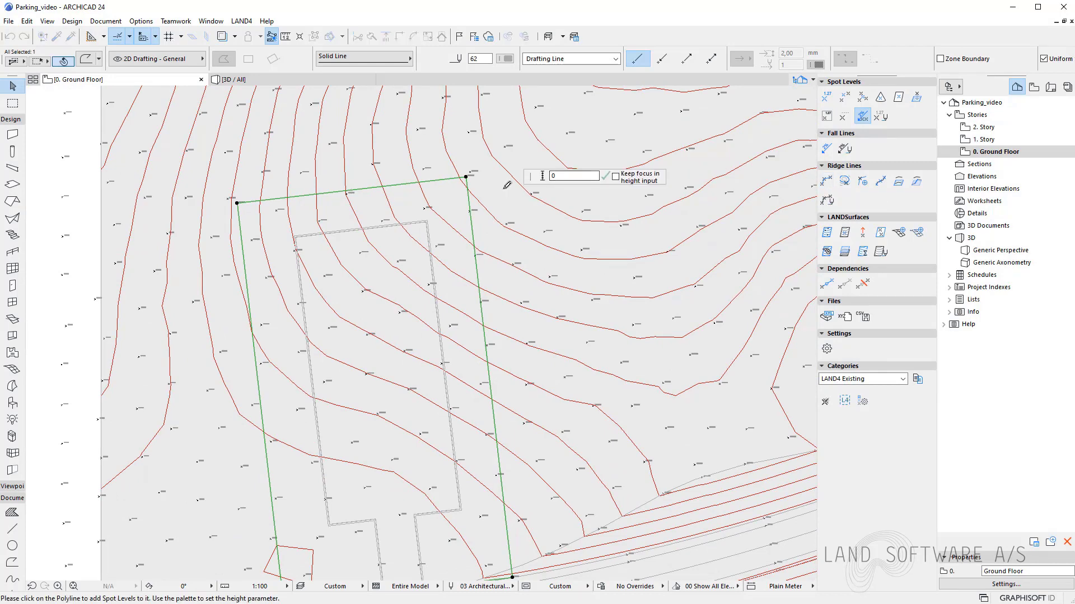
scroll(239, 203, "up", 4)
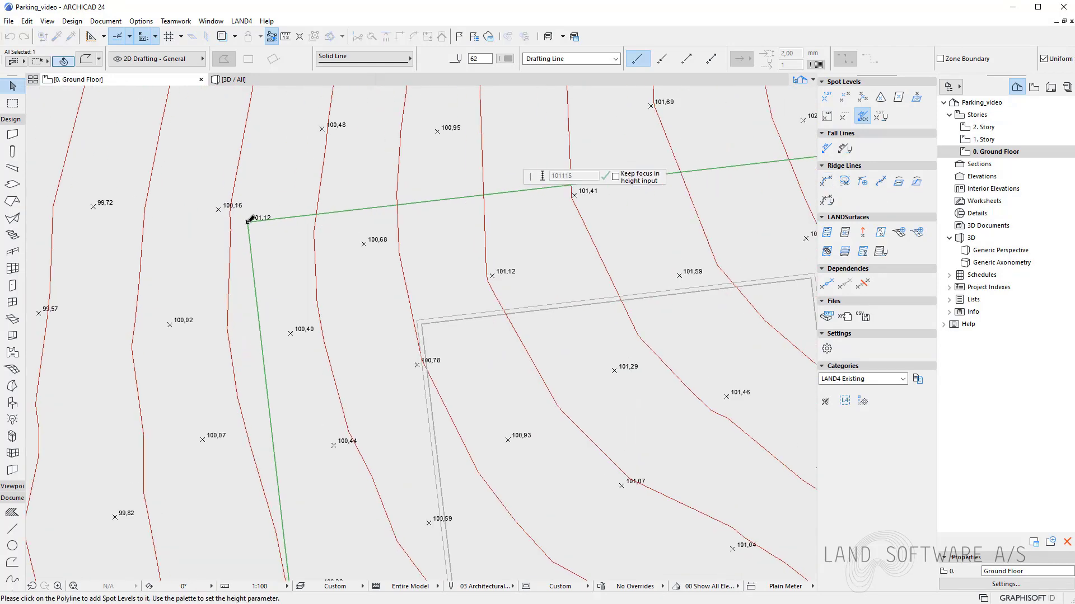
scroll(179, 233, "down", 3)
scroll(347, 215, "up", 6)
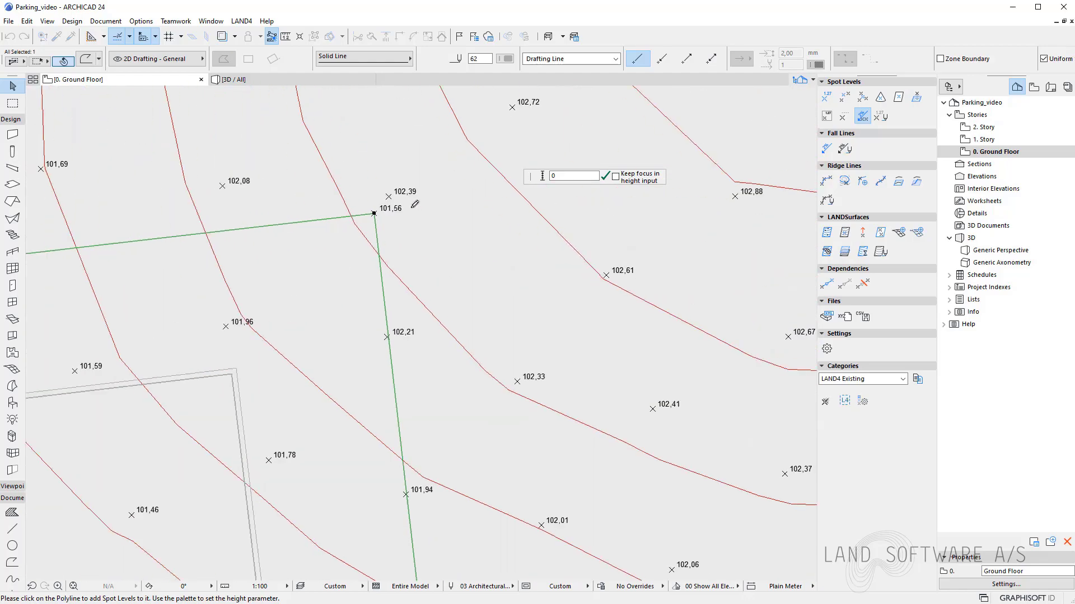
Step: Take the ridge line's remaining heights from the spot levels at the rectangle's lower right and lower left corners and finish it
scroll(372, 126, "down", 5)
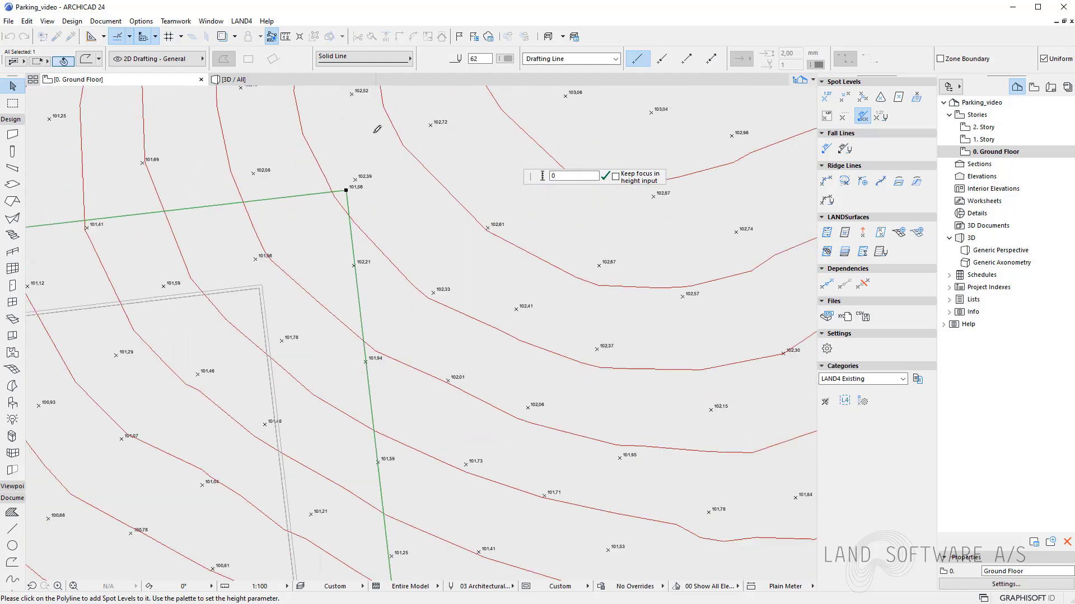
scroll(398, 430, "up", 6)
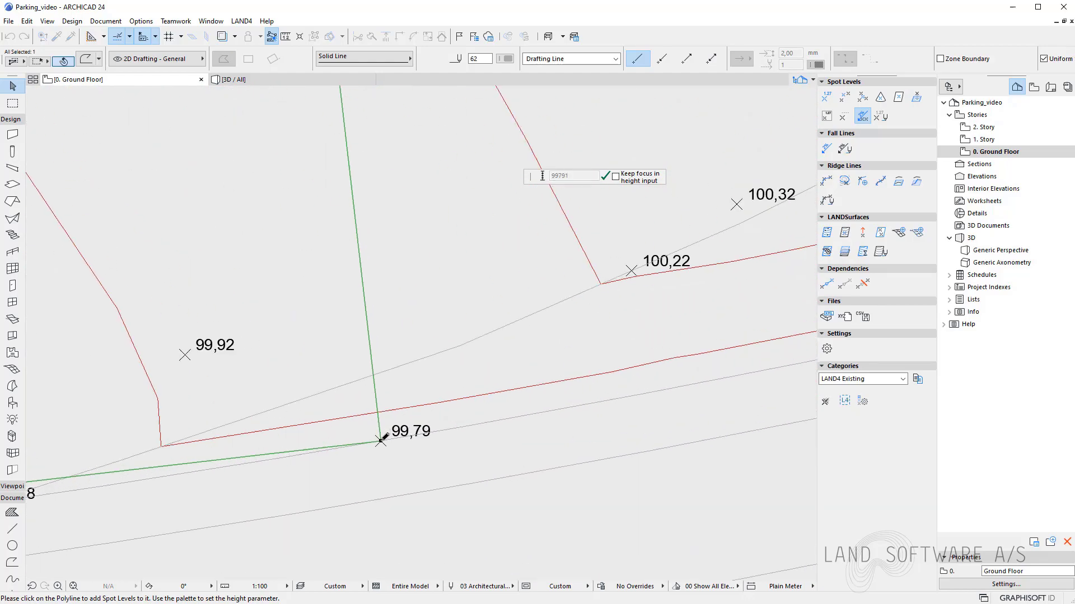
scroll(620, 357, "down", 4)
scroll(188, 414, "up", 5)
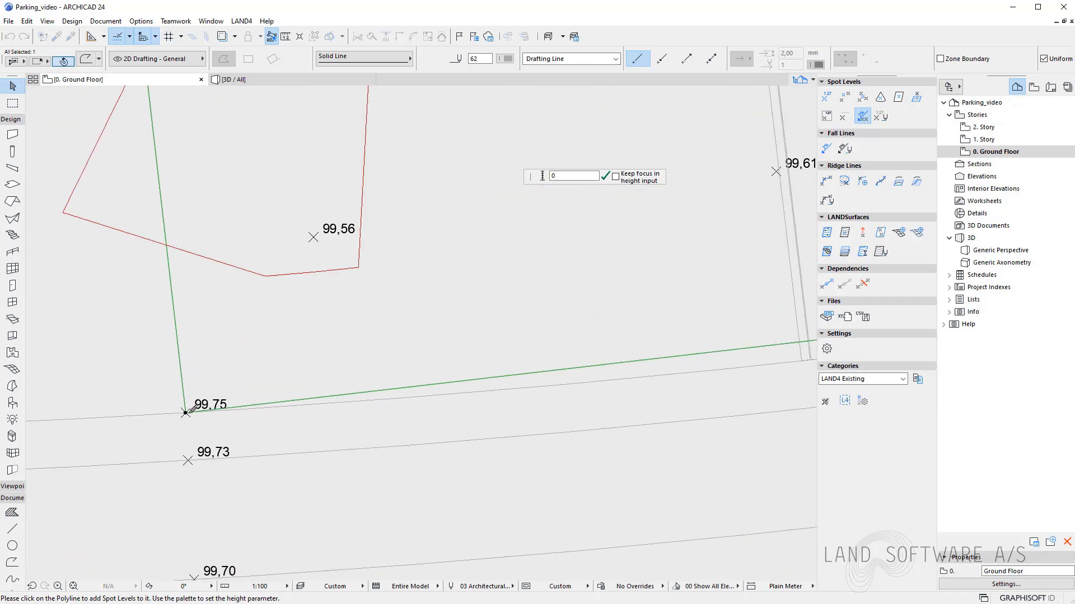
scroll(187, 439, "down", 5)
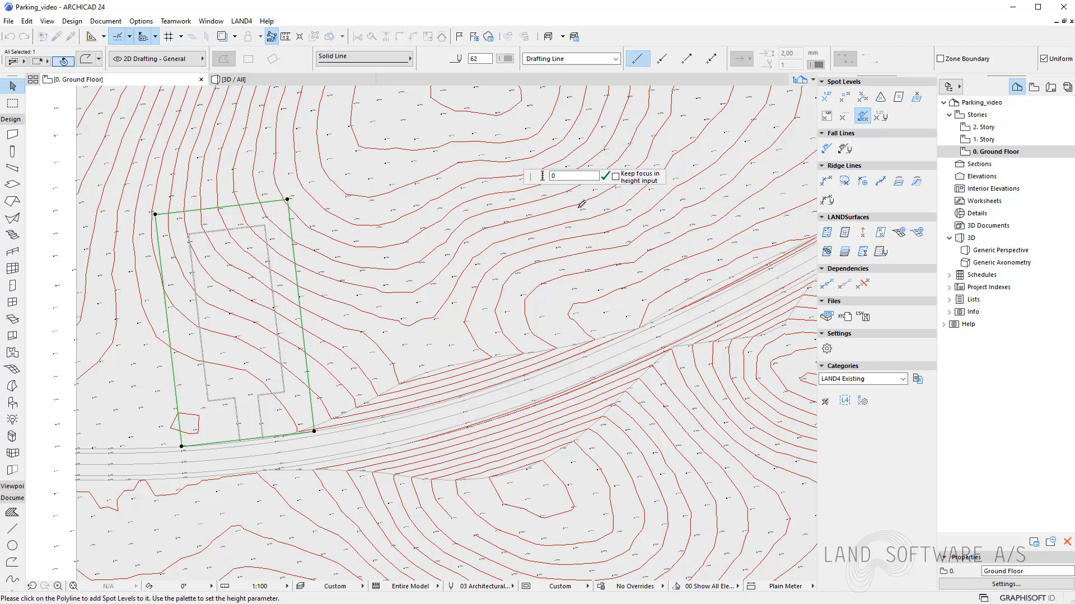
left_click(606, 178)
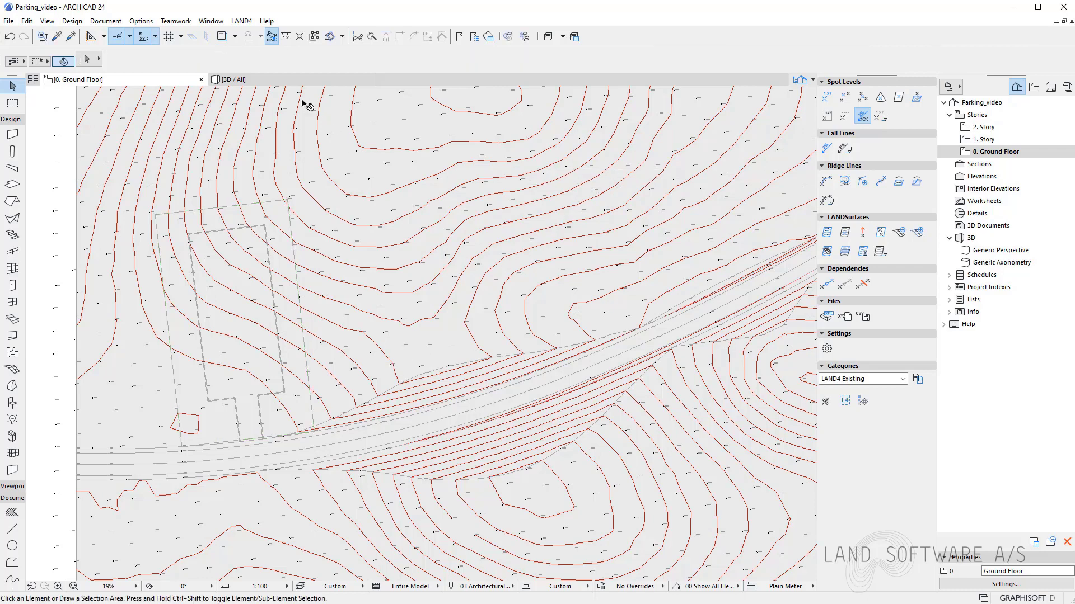
Step: Examine in 3D how the rectangle's boundary lies against the terrain and road, and return to the ground floor plan
left_click(280, 79)
middle_click_drag(253, 324, 445, 389, "shift")
scroll(356, 376, "up", 5)
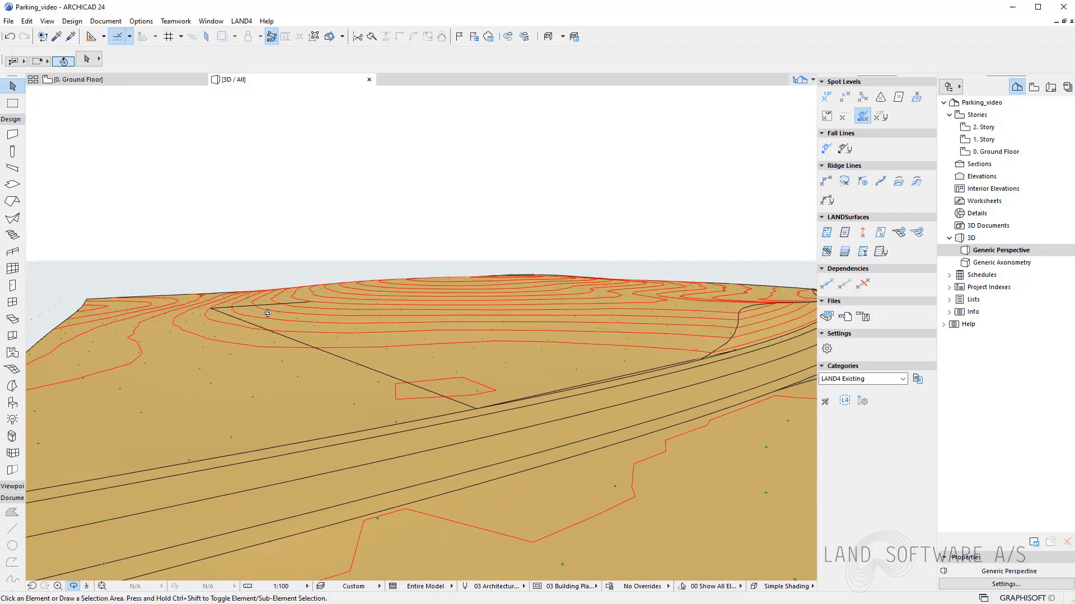
scroll(345, 390, "down", 1)
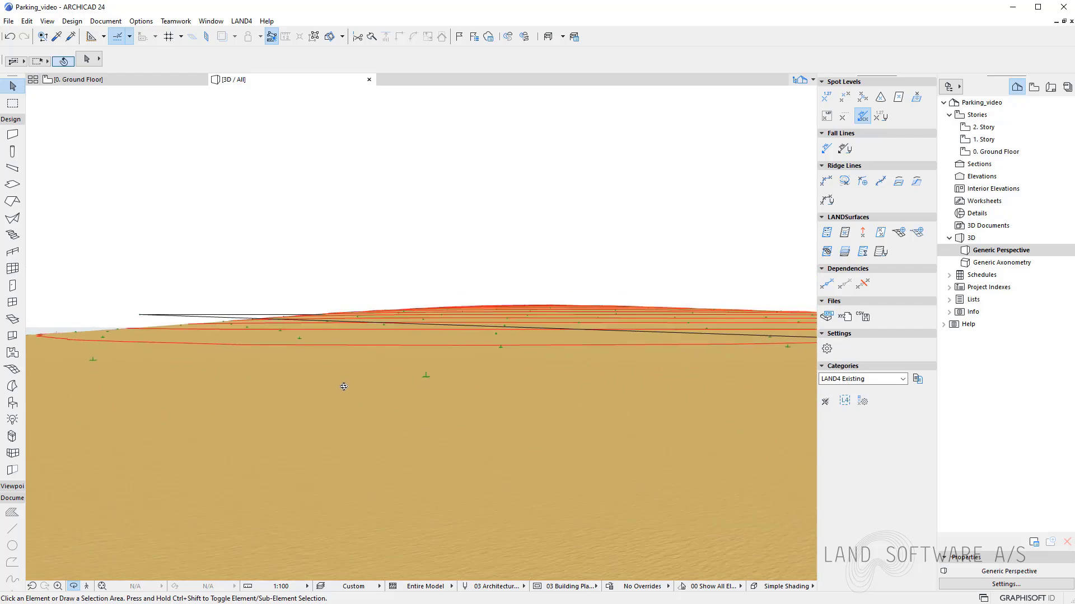
left_click_drag(208, 428, 400, 360)
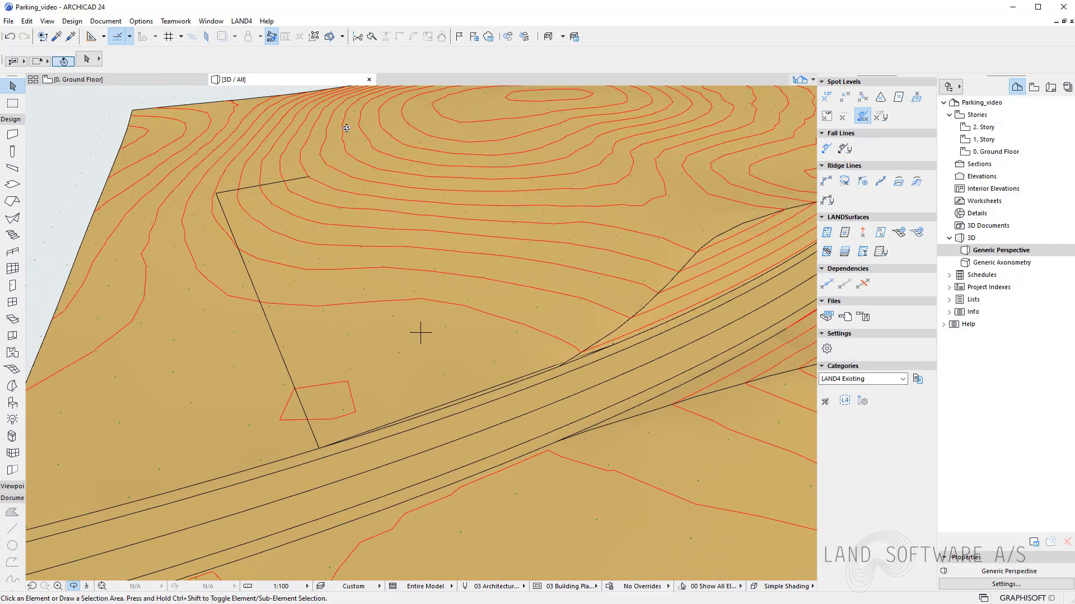
left_click(156, 84)
Step: Select the surrounding rectangle together with the spot levels at its lower left and lower right corners, and dismiss the Elevation Palette
scroll(264, 338, "down", 2)
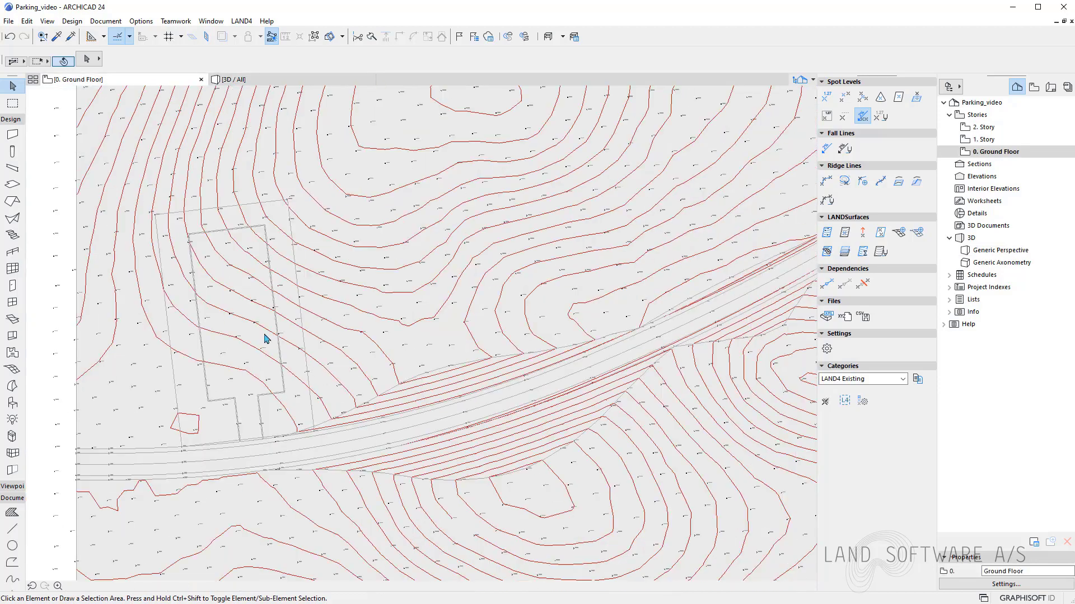
scroll(136, 264, "up", 1)
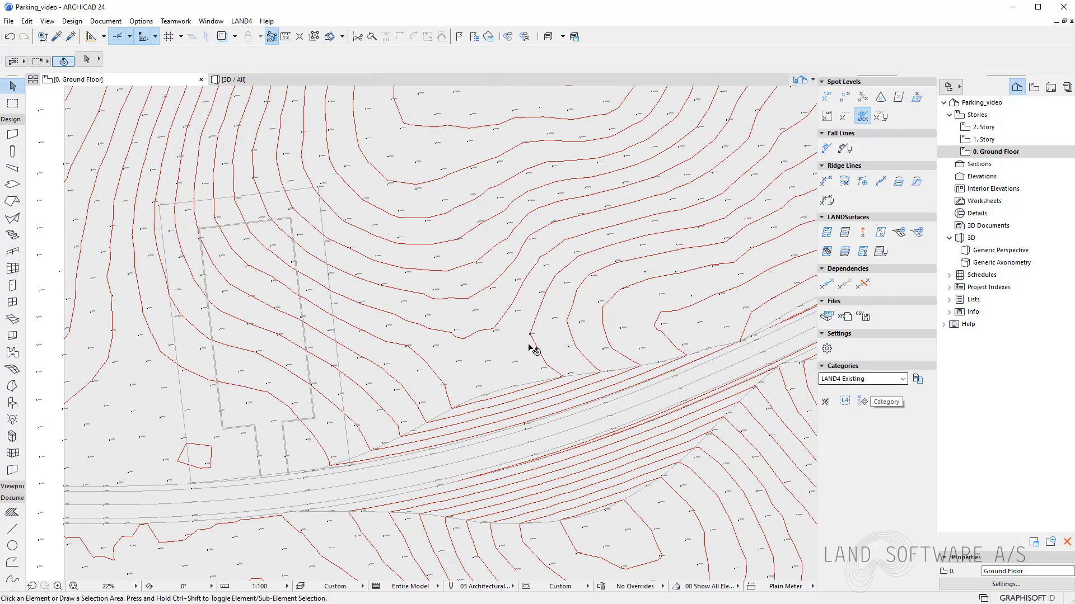
scroll(314, 187, "up", 5)
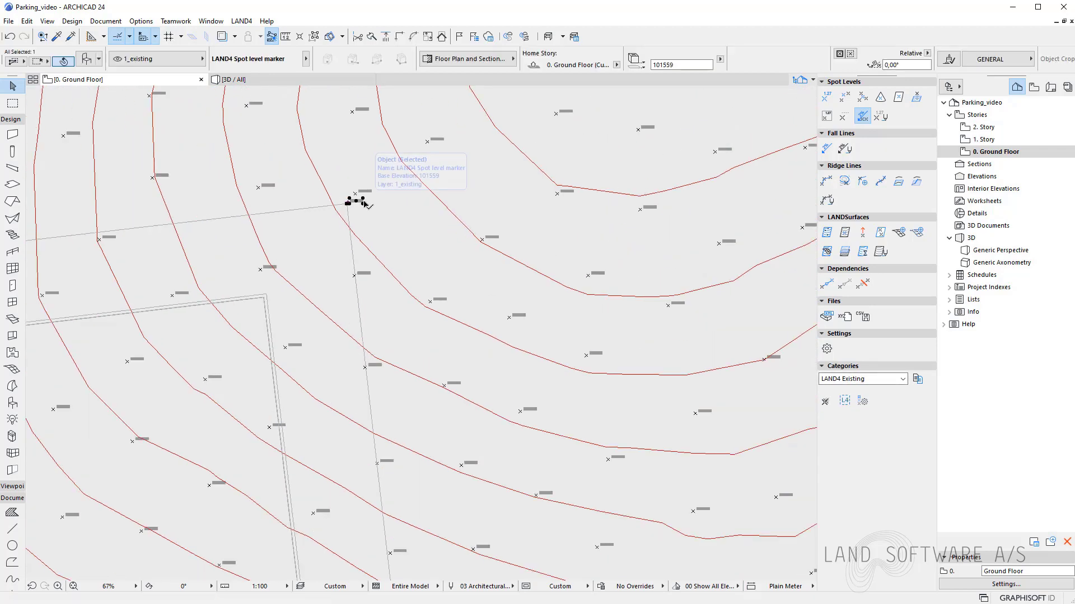
scroll(520, 229, "down", 4)
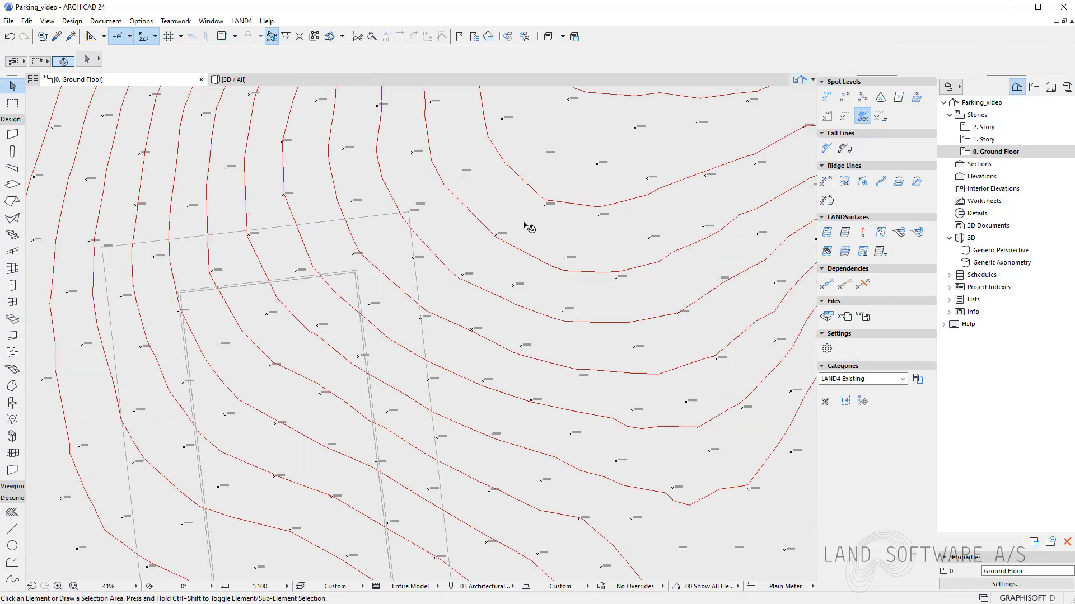
middle_click_drag(457, 372, 453, 359)
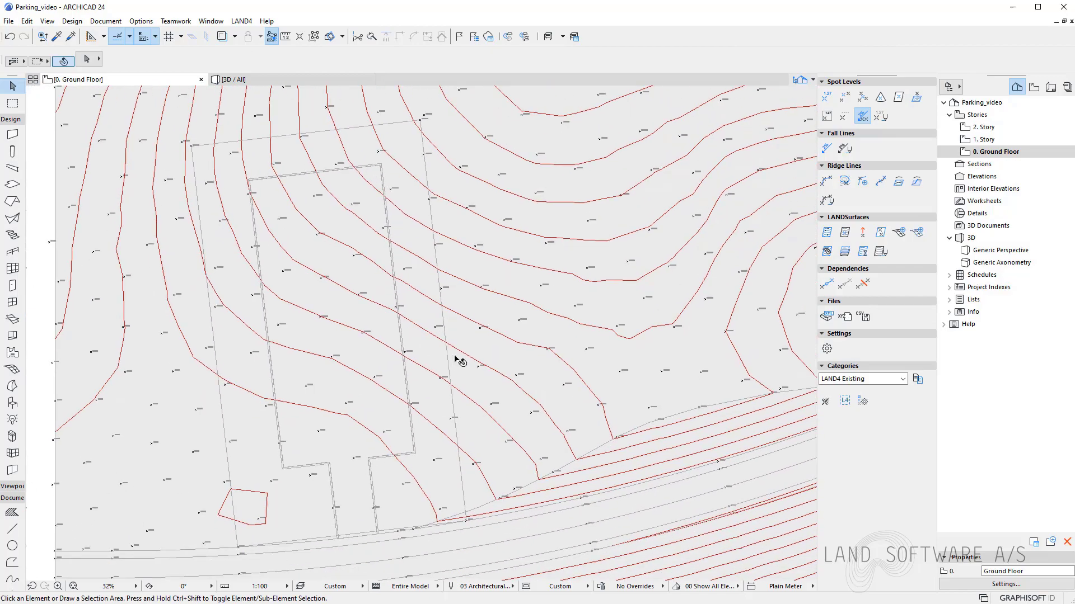
scroll(221, 549, "up", 6)
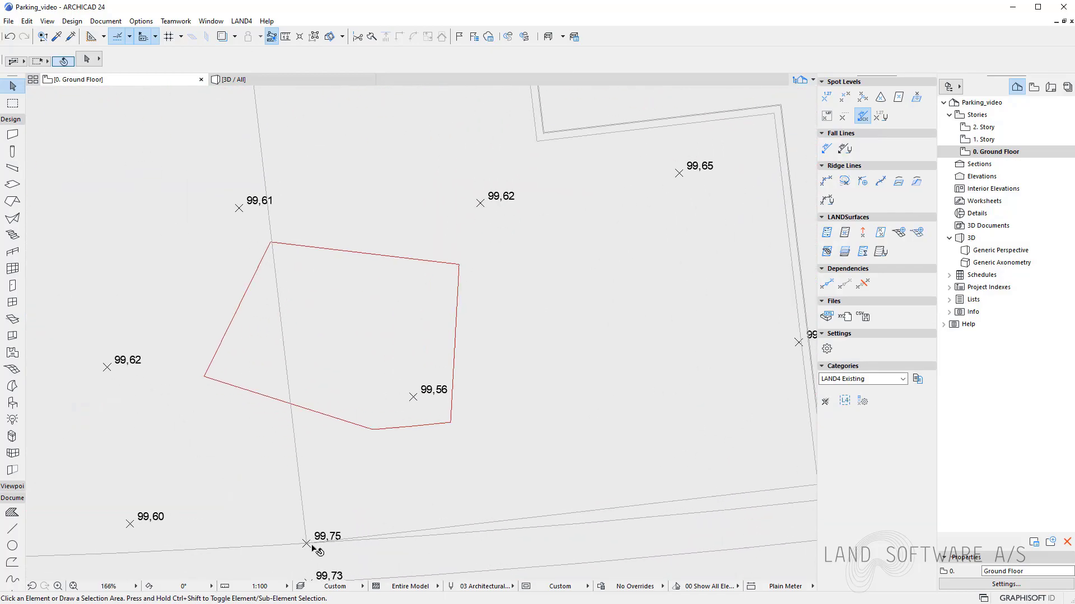
left_click(310, 544)
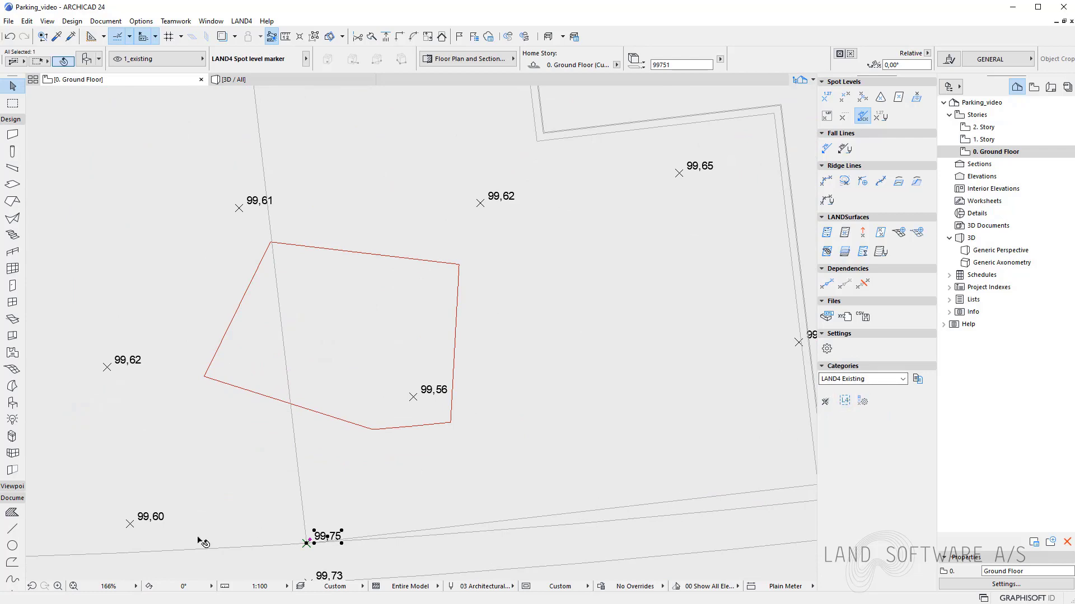
left_click(302, 511, "shift")
scroll(152, 504, "down", 3)
scroll(727, 450, "up", 4)
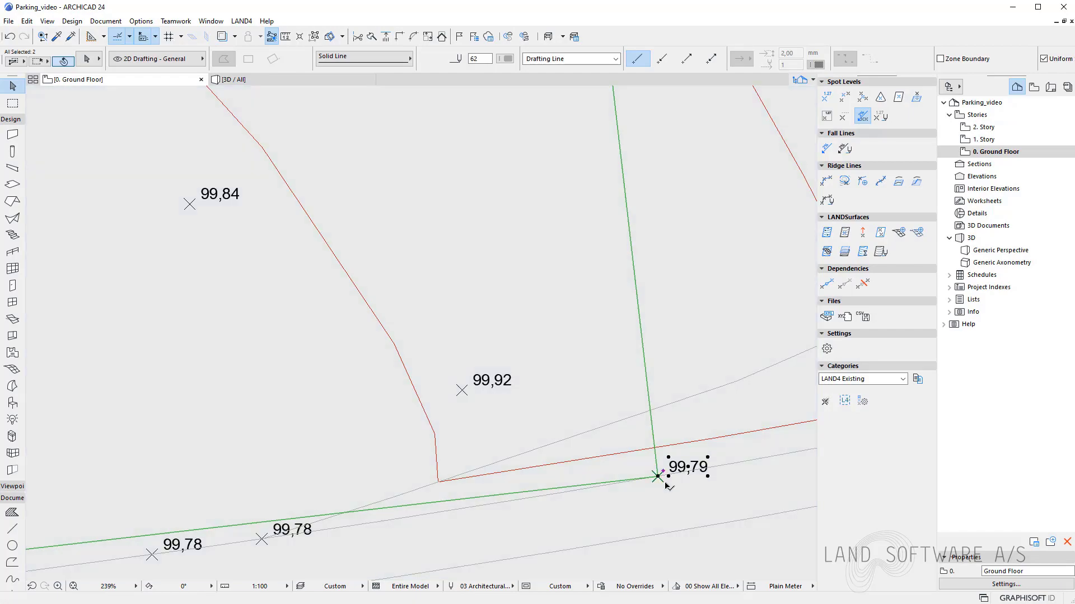
left_click(667, 486, "shift")
scroll(560, 448, "down", 10)
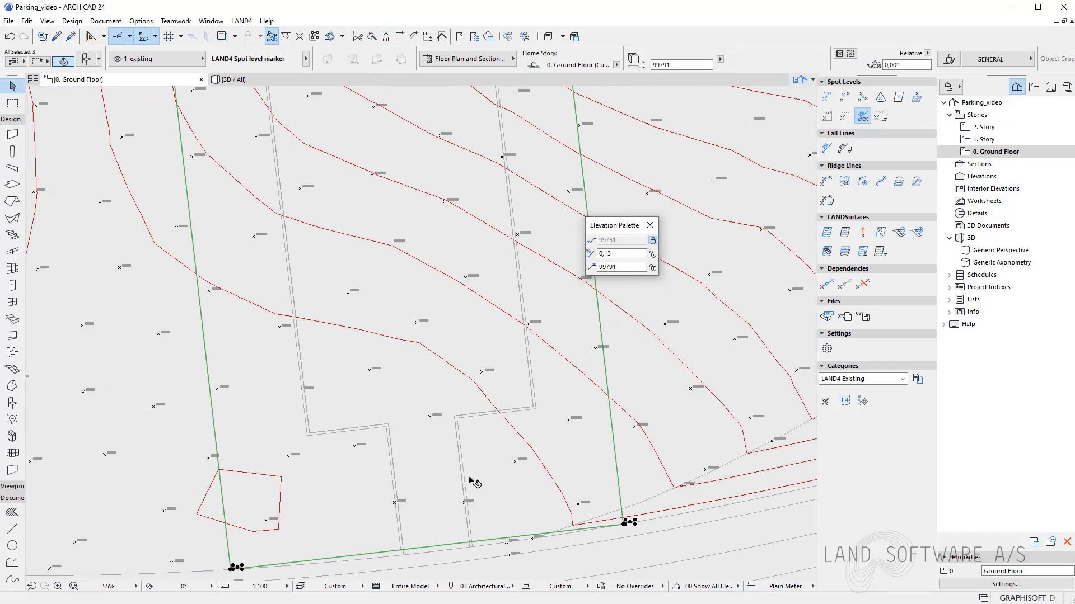
left_click(650, 225)
Step: Add the upper right and upper left corner spot levels to the selection and assign all selected elements to the Test surface category
scroll(496, 260, "up", 6)
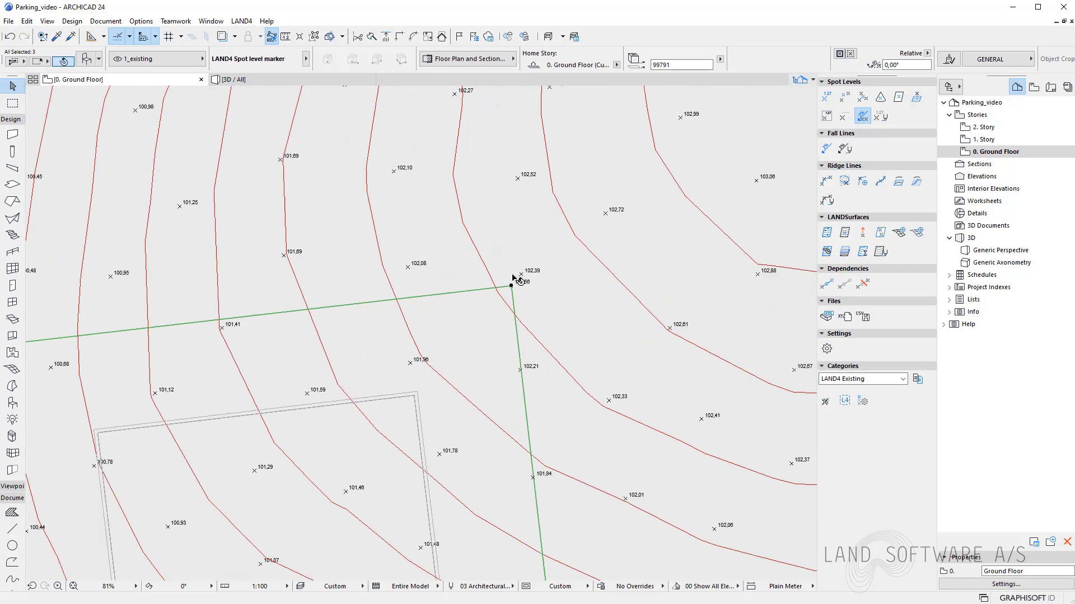
left_click(526, 292, "shift")
middle_click_drag(525, 289, 302, 288)
scroll(303, 288, "up", 4)
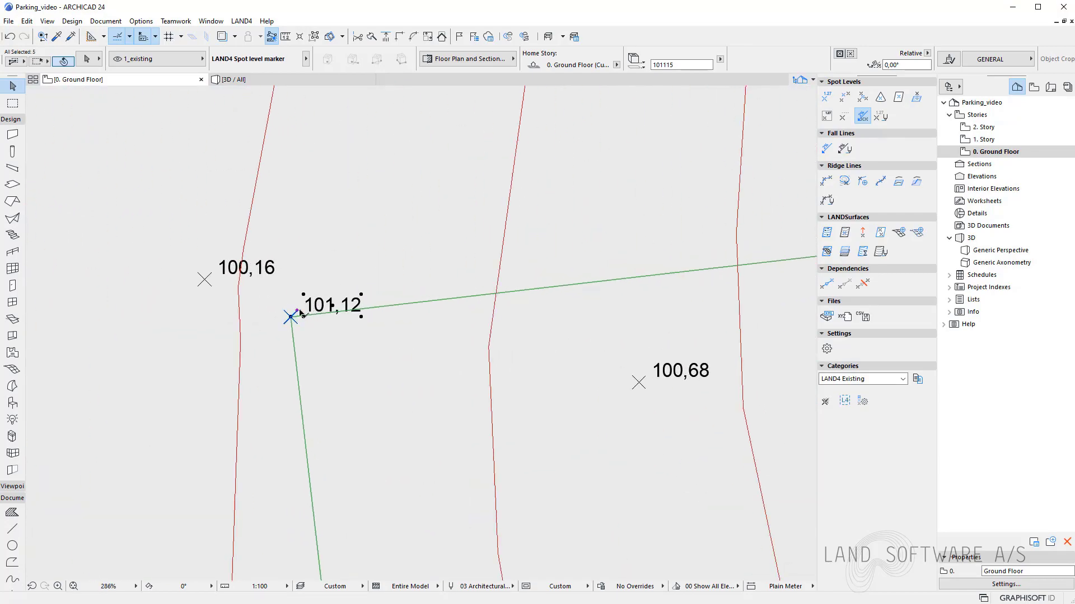
scroll(300, 314, "down", 9)
scroll(315, 280, "down", 1)
left_click(839, 382)
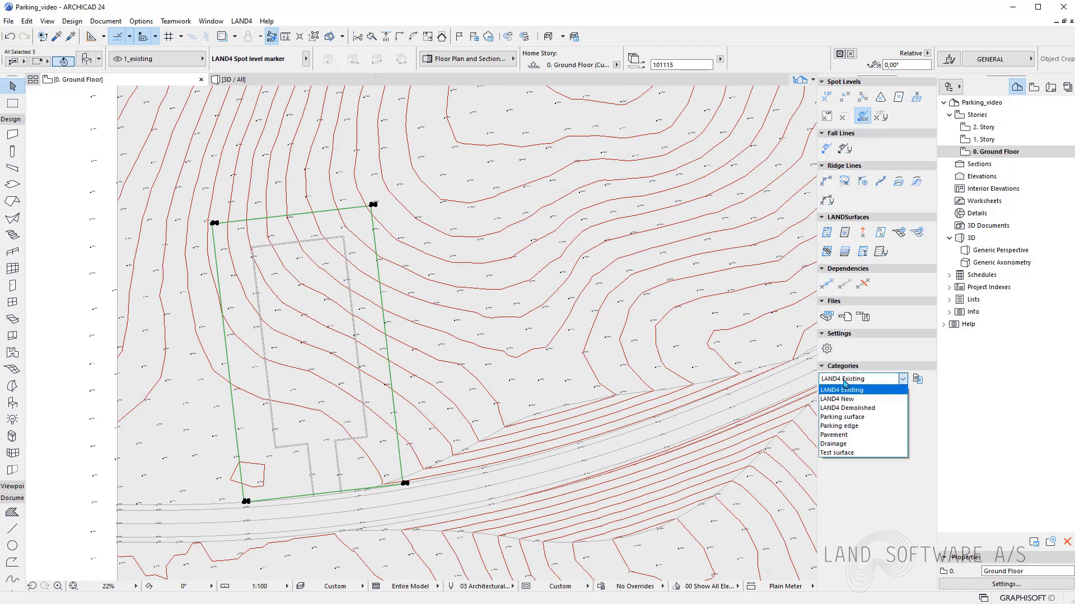
left_click(850, 453)
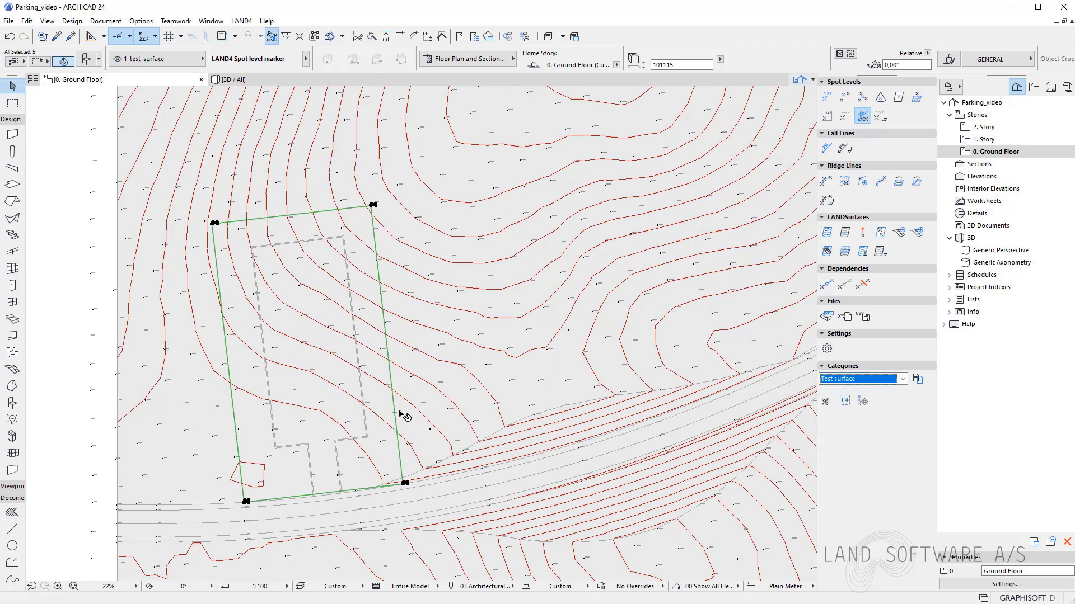
key("Escape")
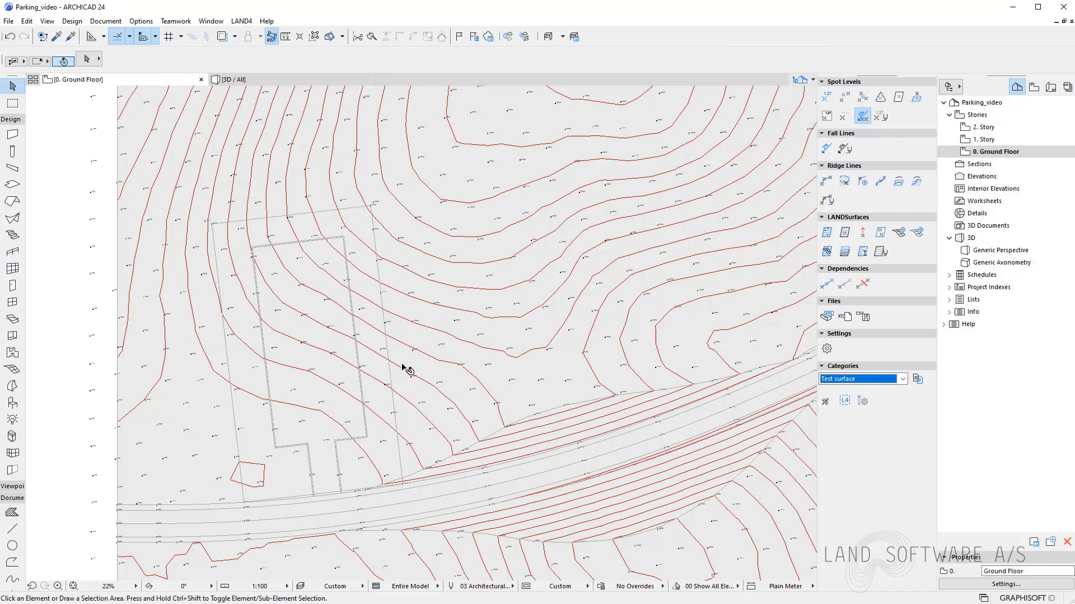
Step: Create a LANDSurface by outlining the surrounding rectangle through its four corners, using the automatically selected spot levels and ridge line
scroll(392, 271, "down", 1)
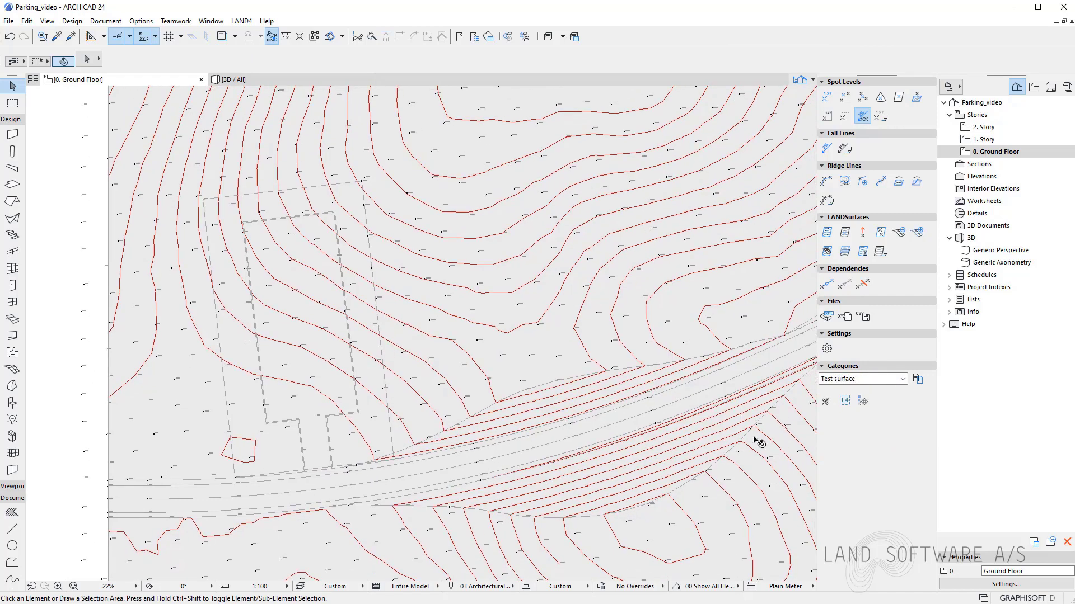
left_click(827, 233)
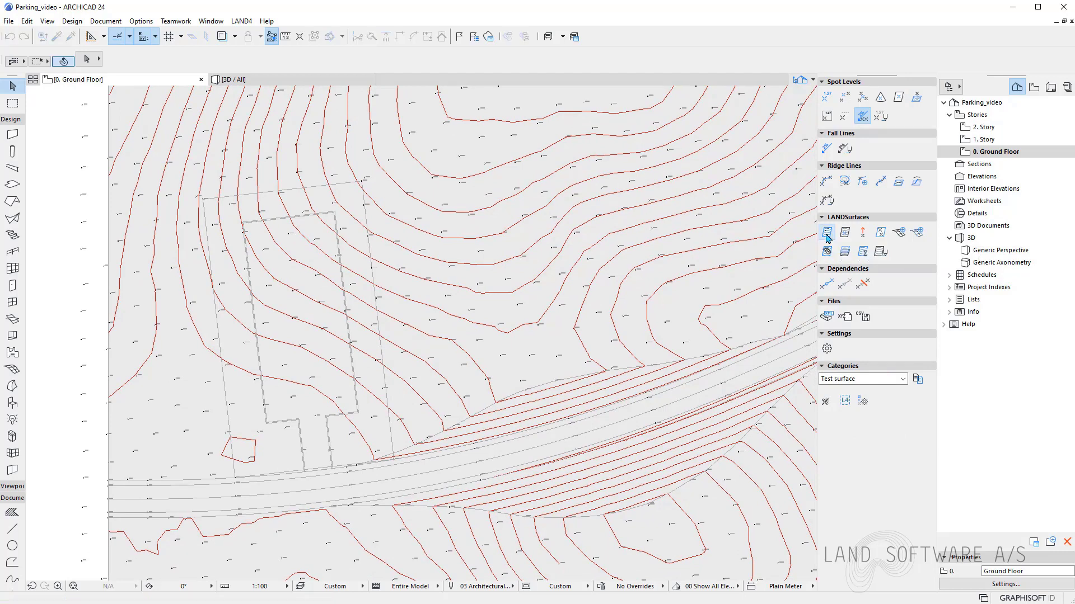
left_click(203, 198)
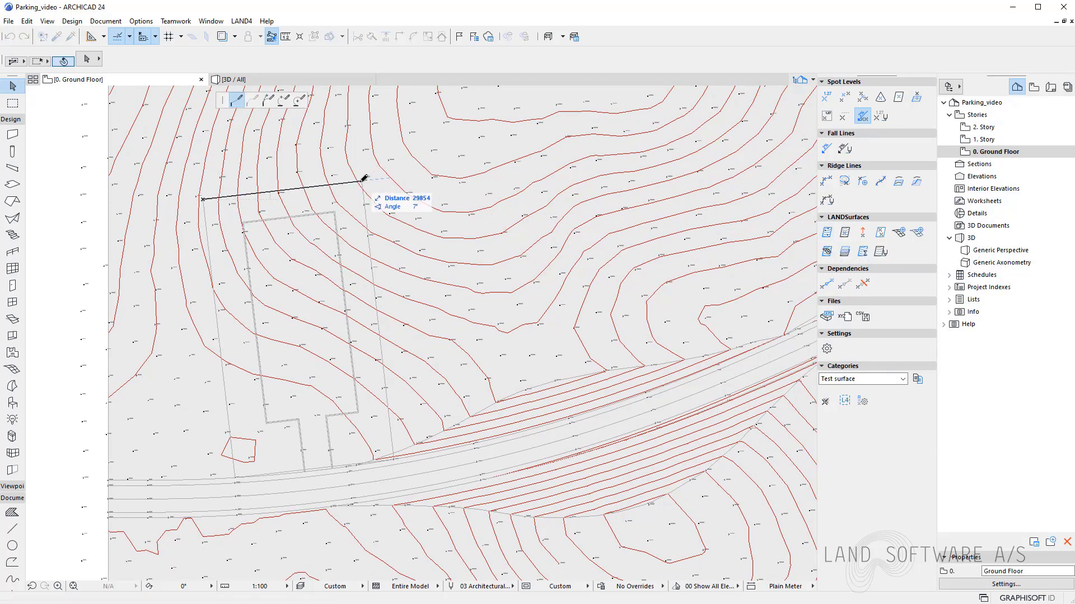
scroll(399, 455, "up", 5)
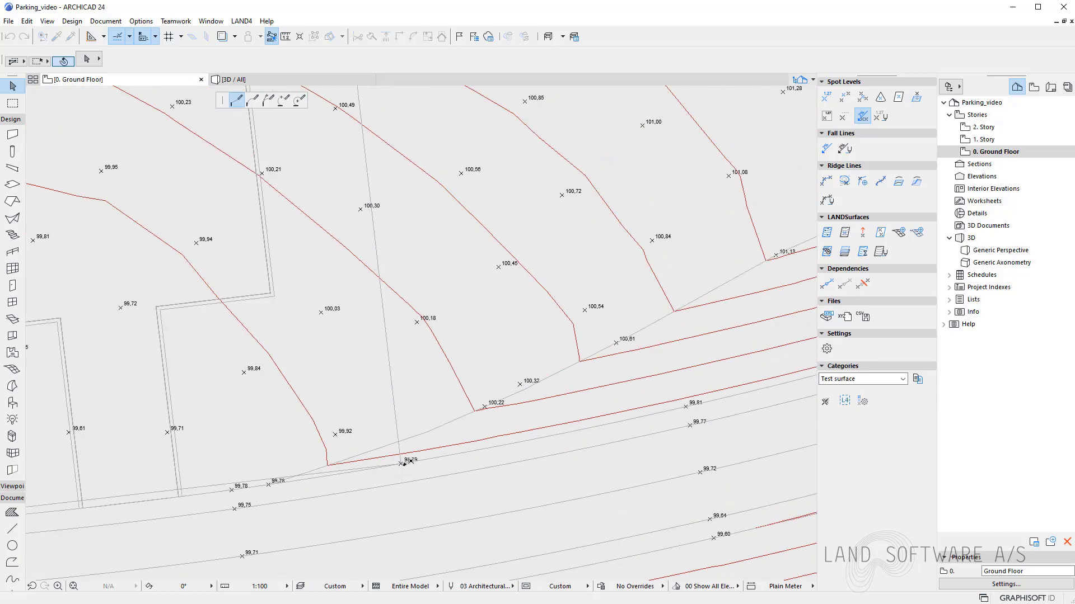
scroll(402, 462, "up", 8)
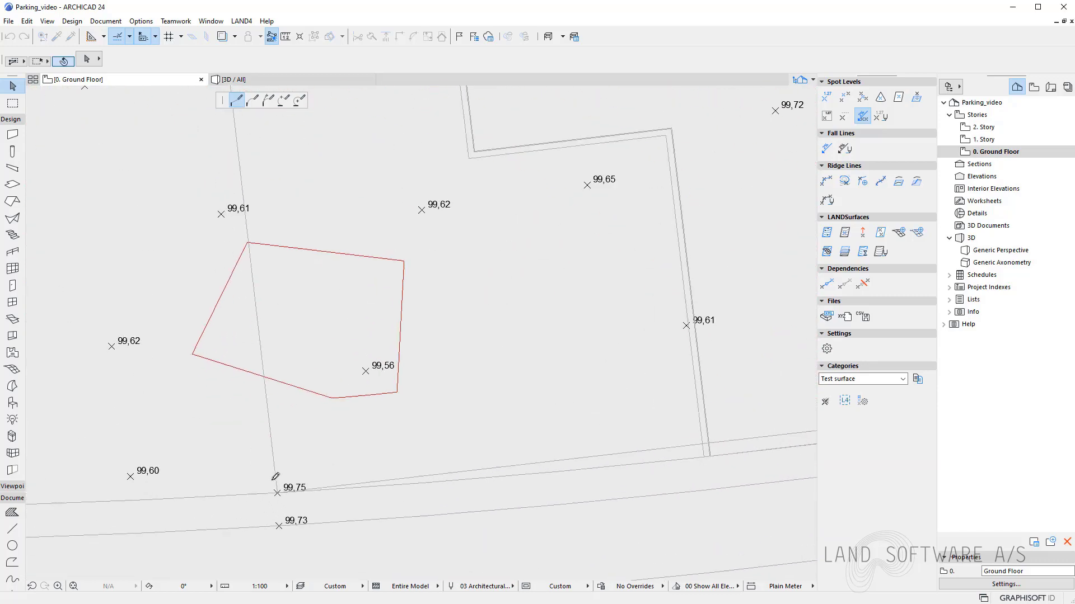
left_click(246, 524)
scroll(247, 518, "down", 10)
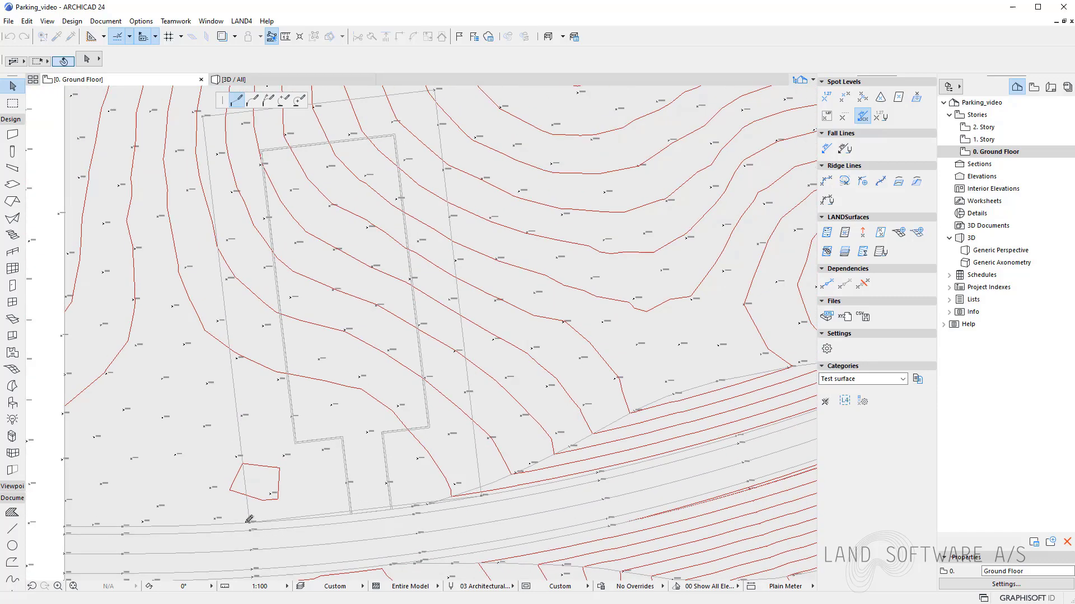
left_click(204, 120)
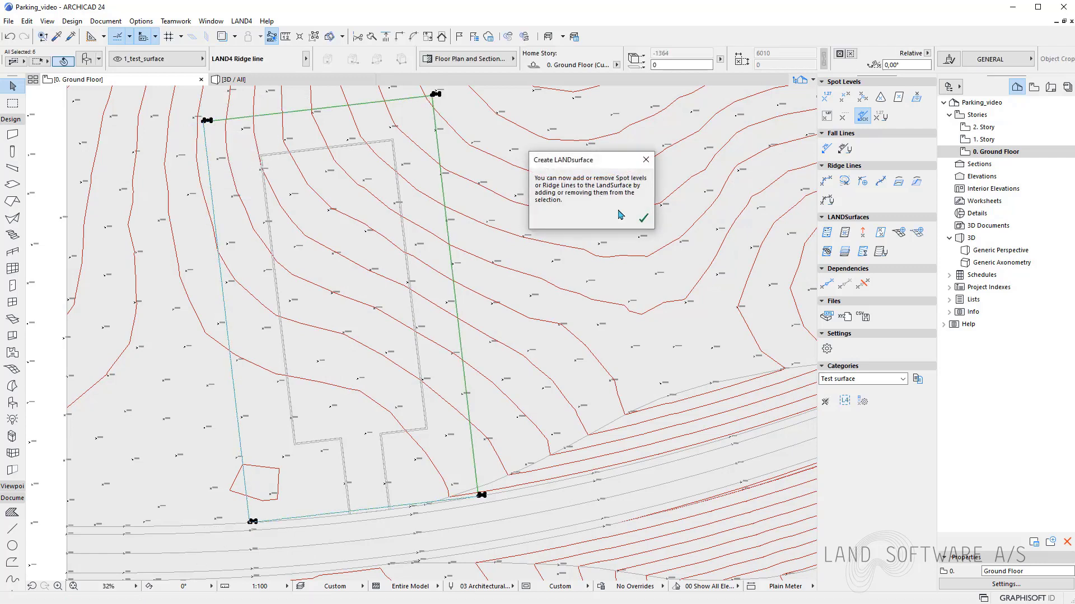
left_click(643, 219)
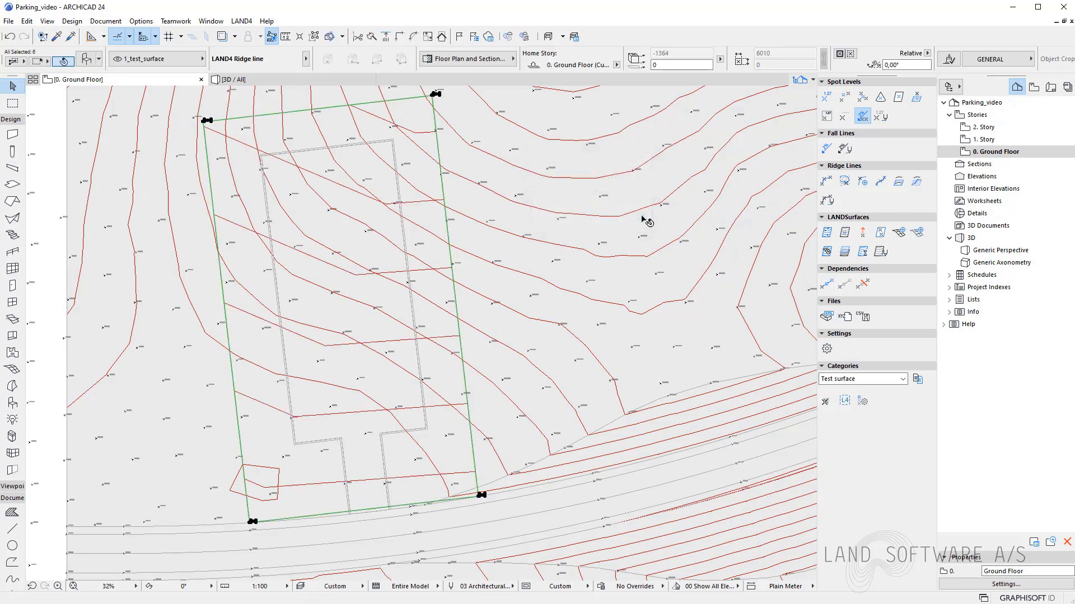
Step: Select the new test surface and set its surface material to Earth - Brown
left_click(435, 242)
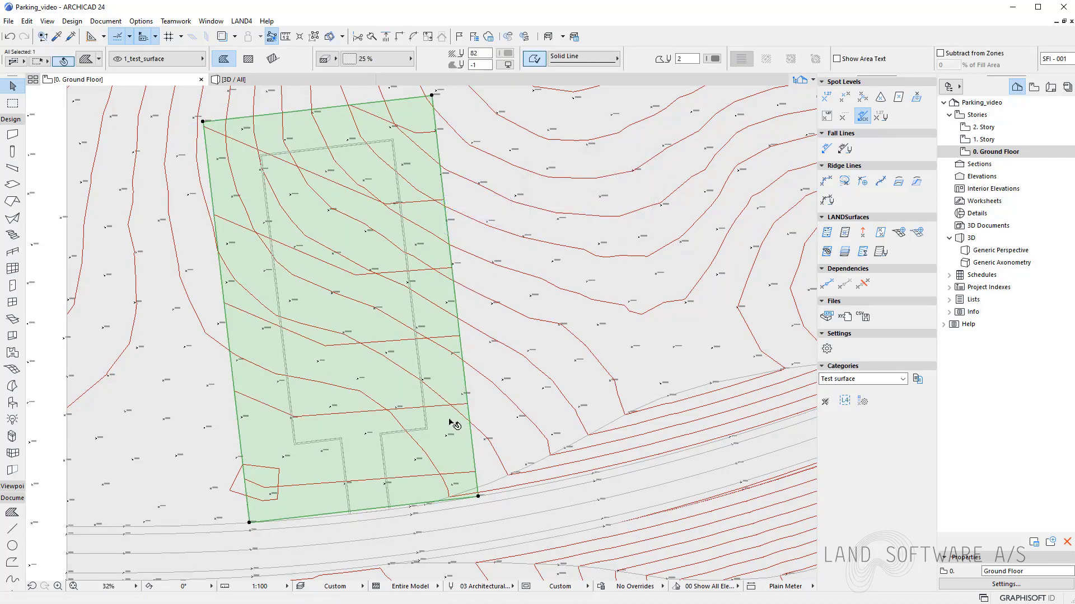
left_click(880, 251)
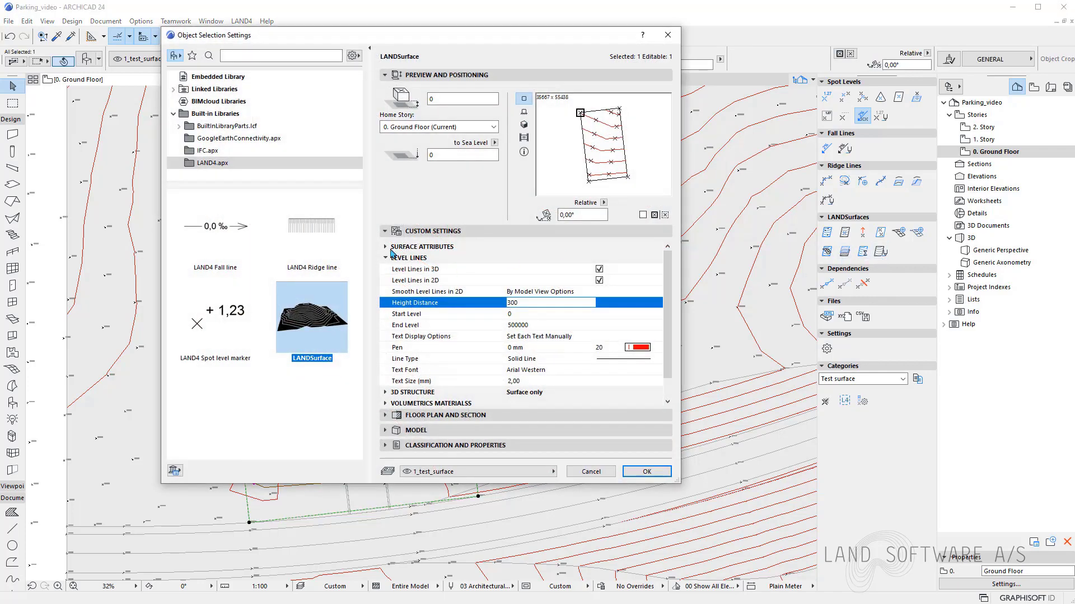
left_click(392, 251)
left_click(656, 302)
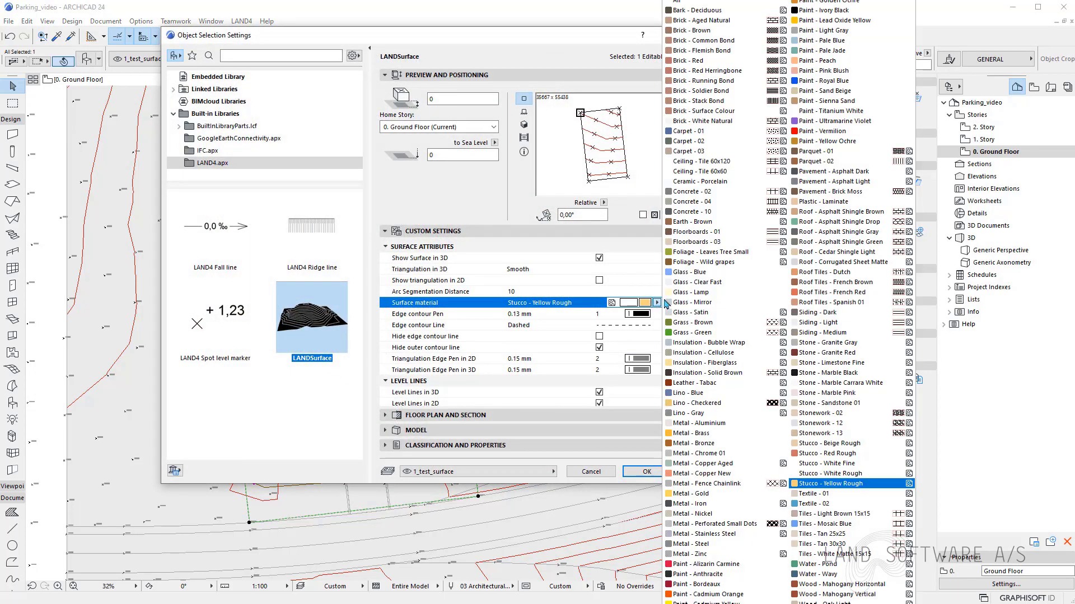
left_click(692, 222)
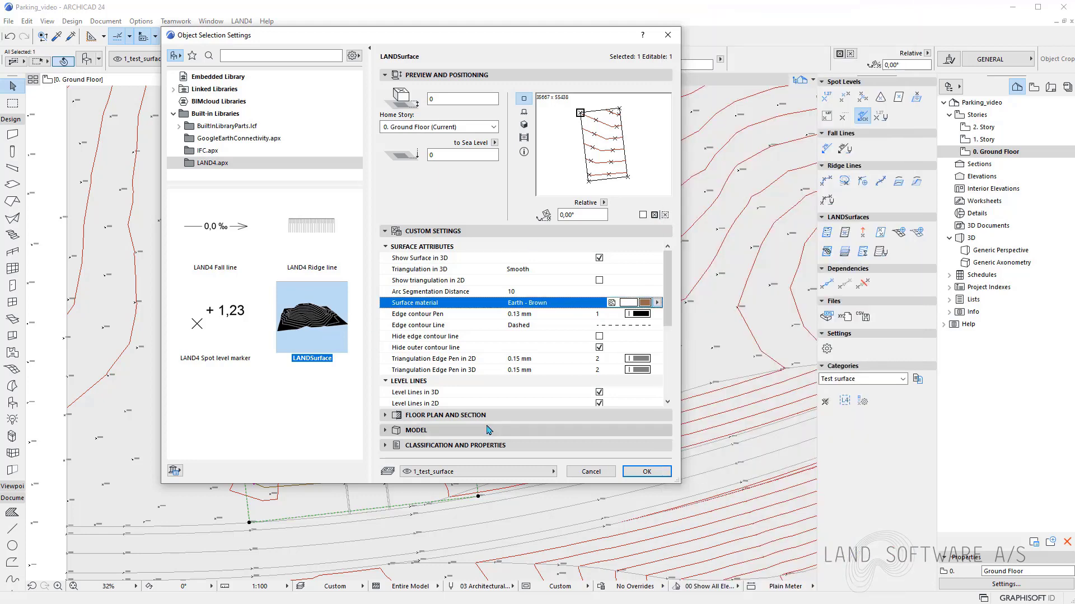
left_click(647, 471)
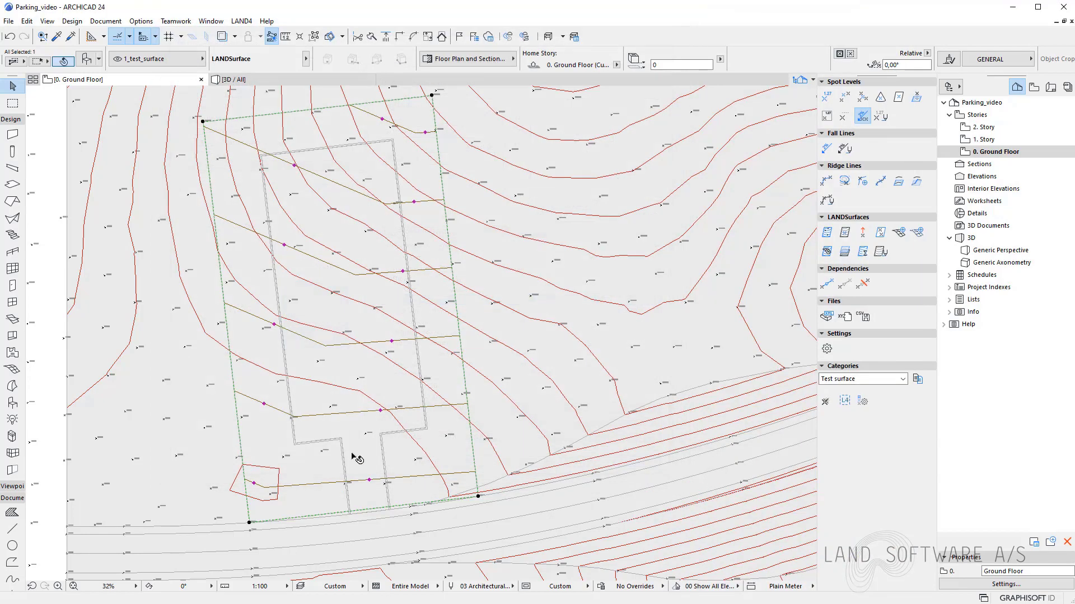
Step: Set the test surface's level lines to light blue pen 65 with a height distance of 100, and deselect the surface
left_click(881, 253)
double_click(355, 336)
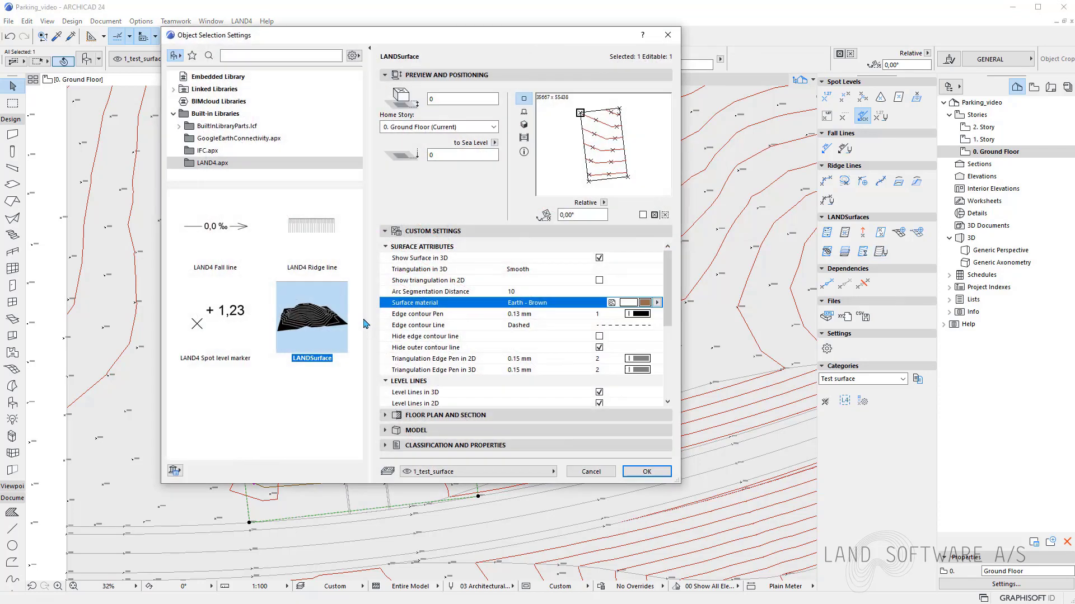
left_click(386, 246)
left_click(385, 258)
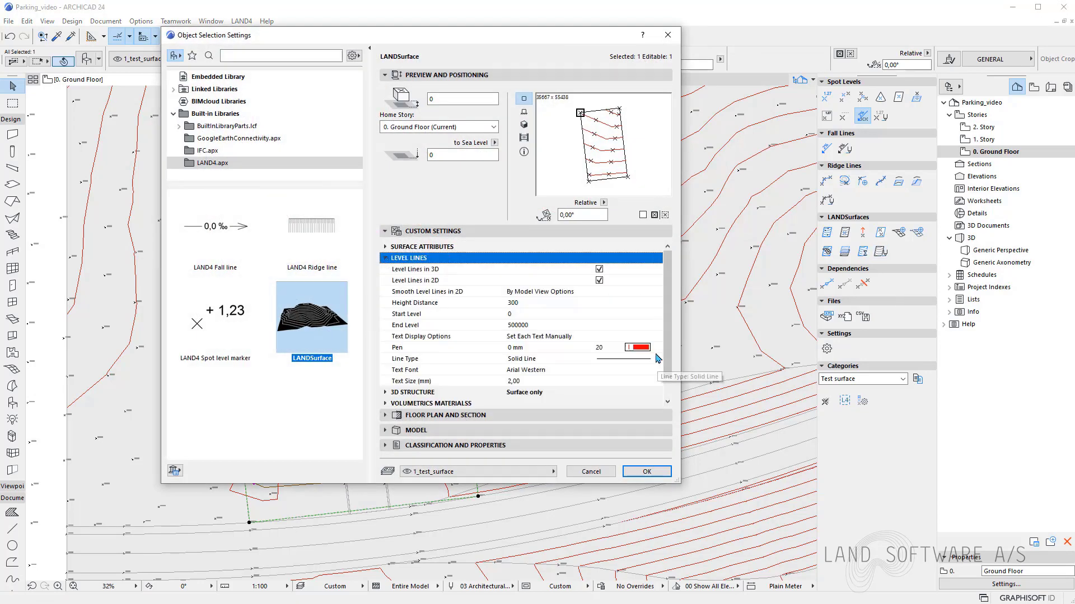
left_click(638, 348)
left_click(717, 379)
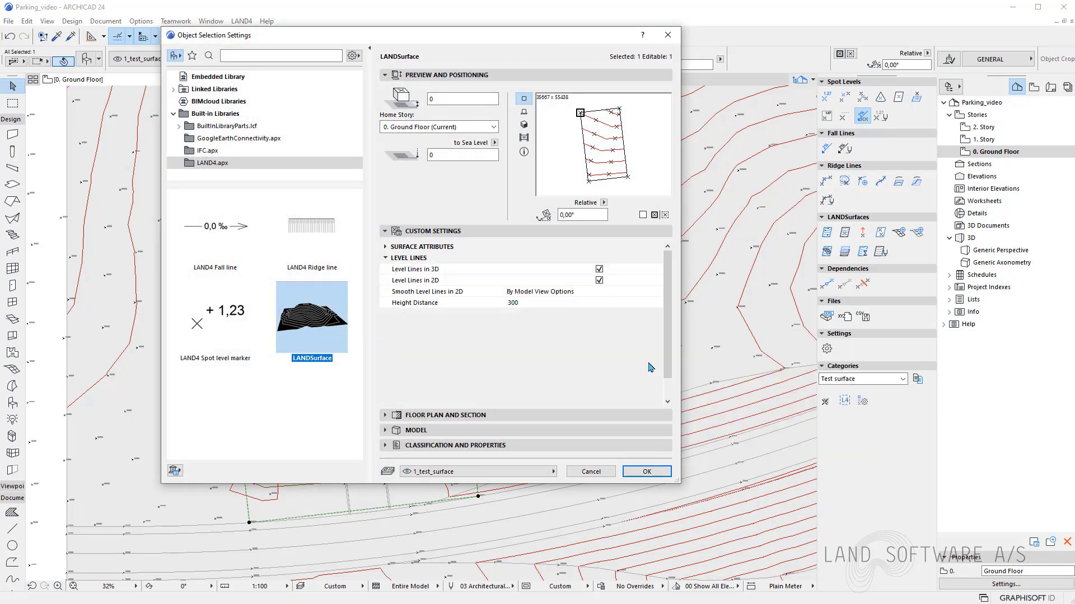
left_click(528, 303)
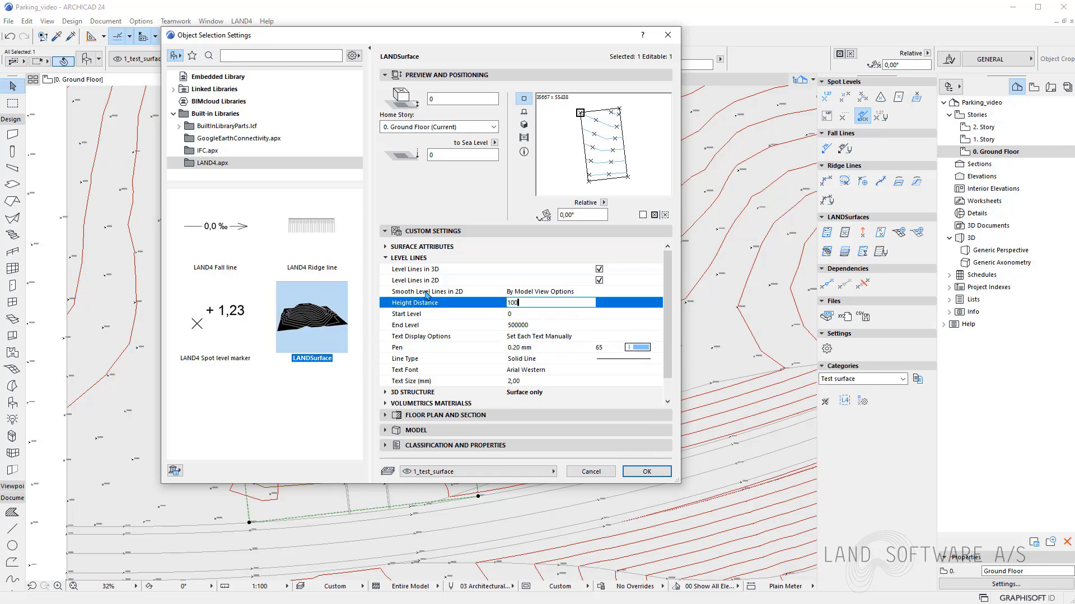
type("100")
key("Return")
left_click(342, 385)
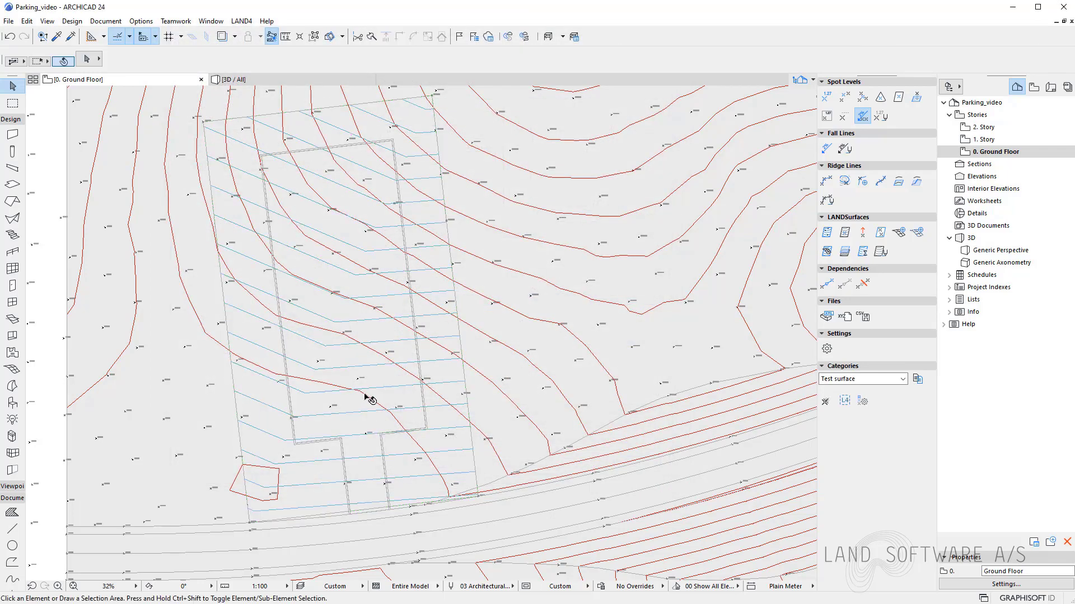
Step: Show the 1_test_surface layer in the 3D view and examine how the test surface intersects the terrain
left_click(249, 80)
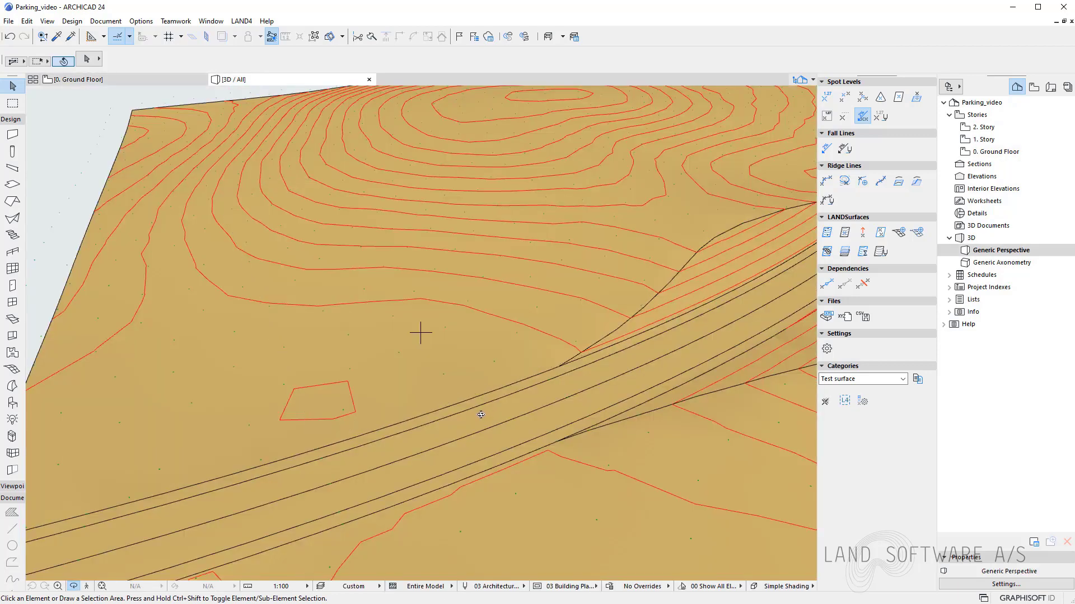
key("ctrl+l")
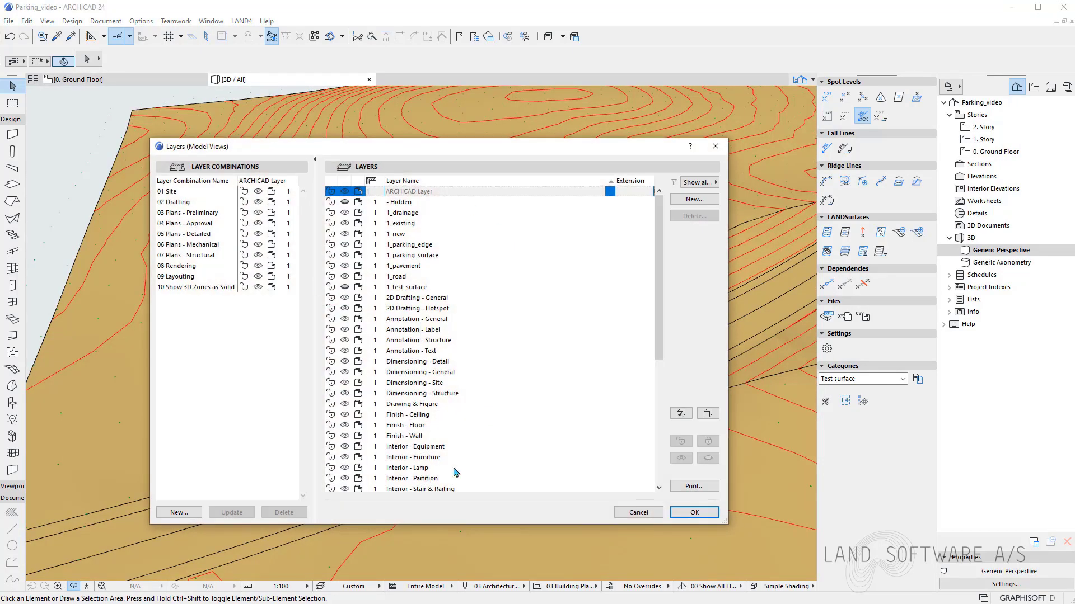
left_click(346, 289)
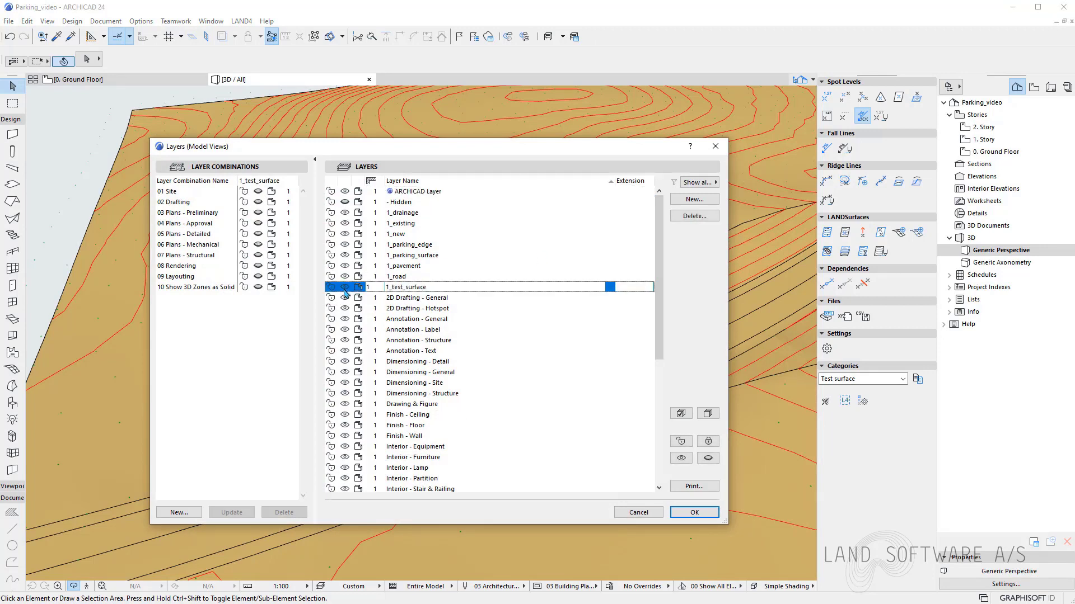
left_click(694, 513)
key("Escape")
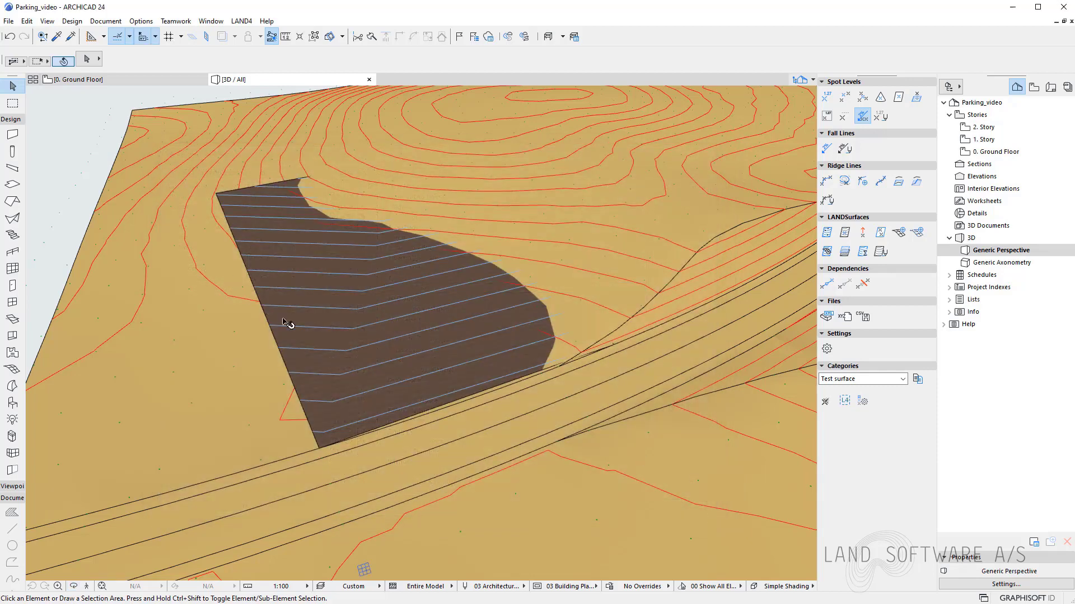
middle_click_drag(386, 361, 479, 328, "shift")
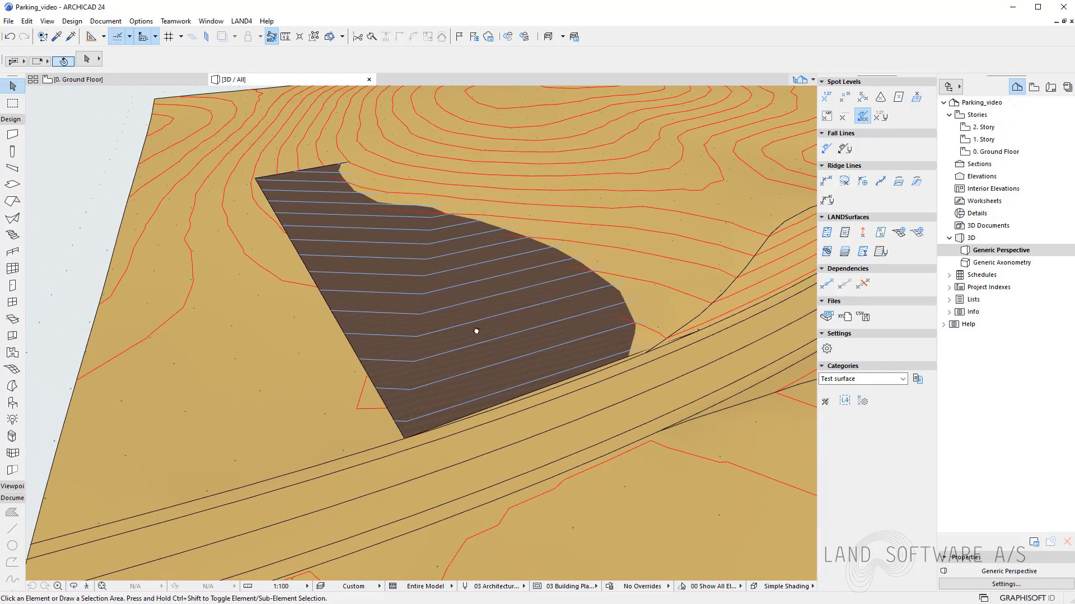
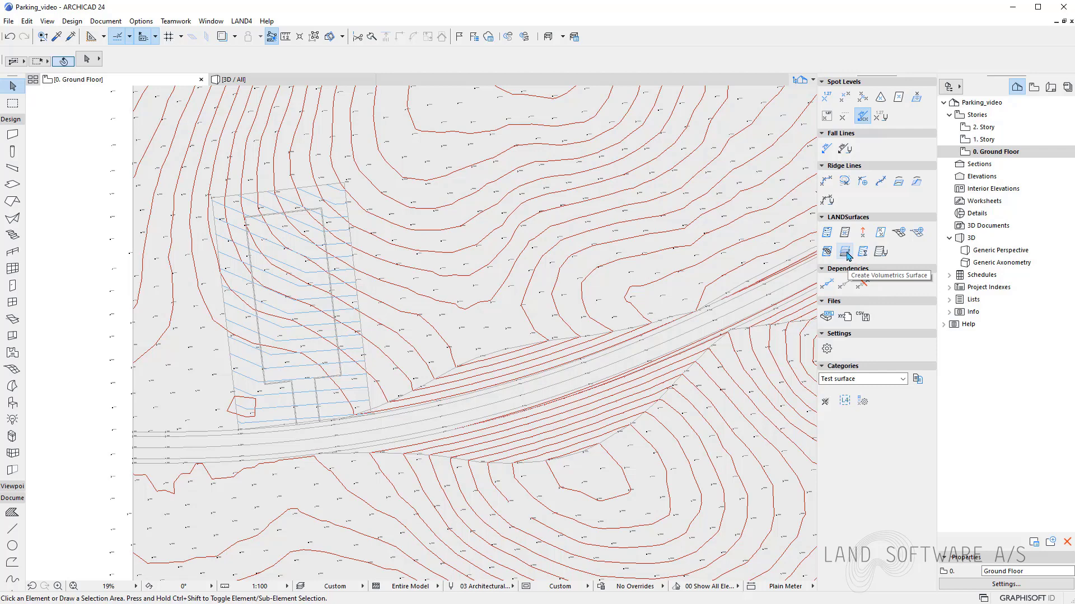
Step: Start creating a volumetrics surface on the ground floor plan and pick the existing terrain and the test surface as the two LANDSurfaces
left_click(846, 252)
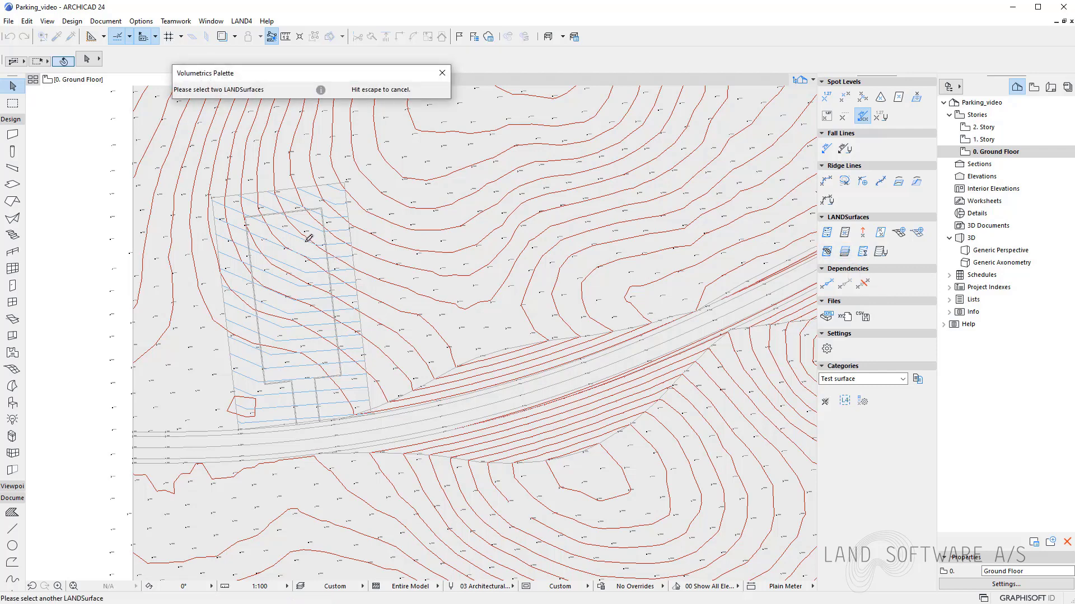
scroll(309, 238, "up", 3)
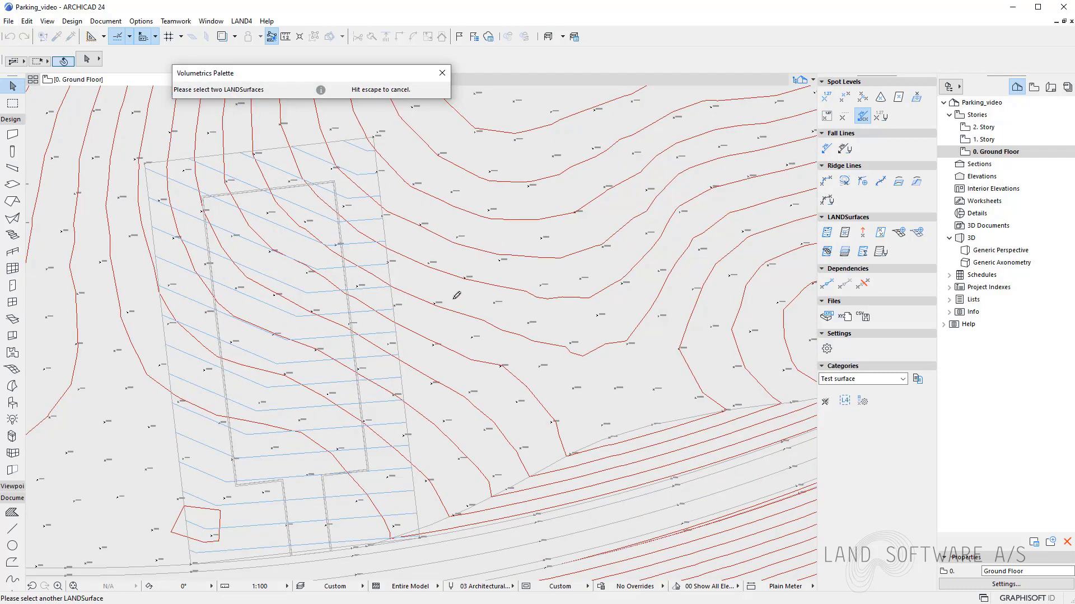
scroll(437, 353, "down", 1)
scroll(448, 356, "down", 1)
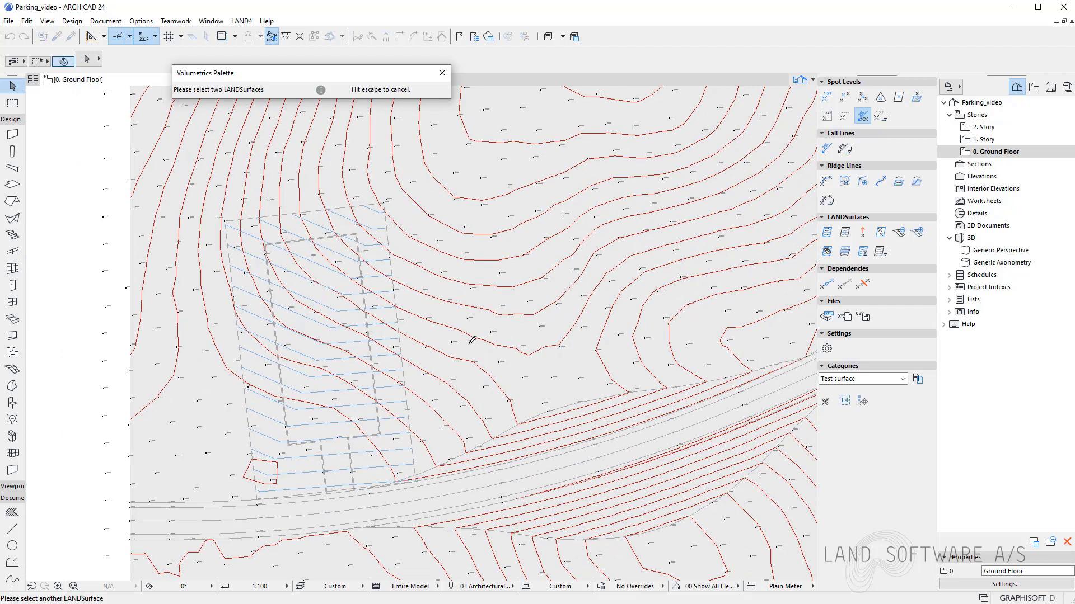
left_click(262, 369)
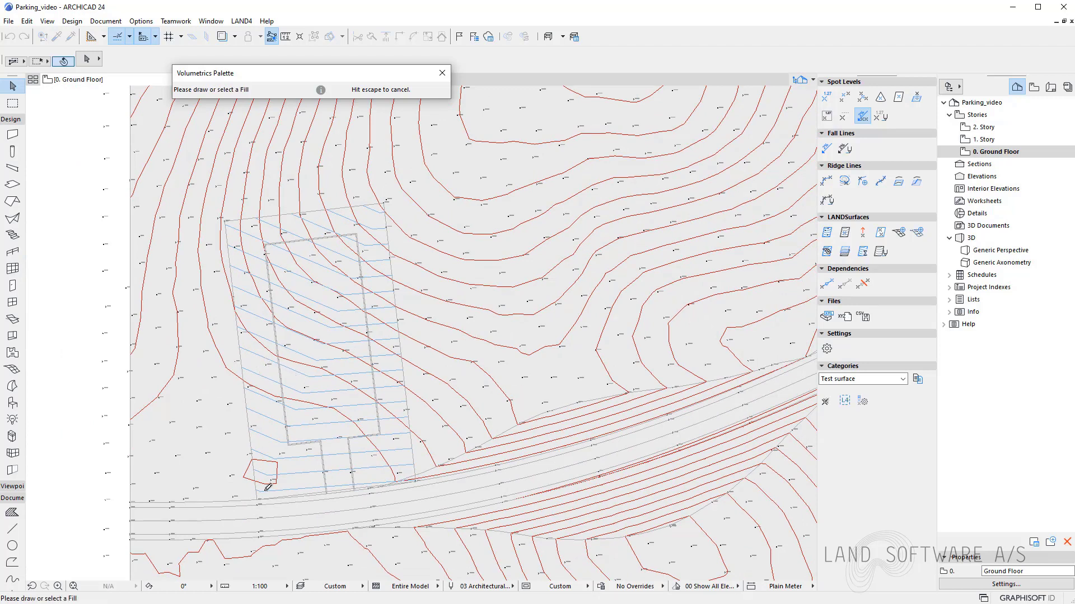
Step: Outline the volumetrics fill through the surrounding rectangle's four corners, closing it at the upper left, and move the Volumetrics Palette lower
scroll(234, 222, "up", 5)
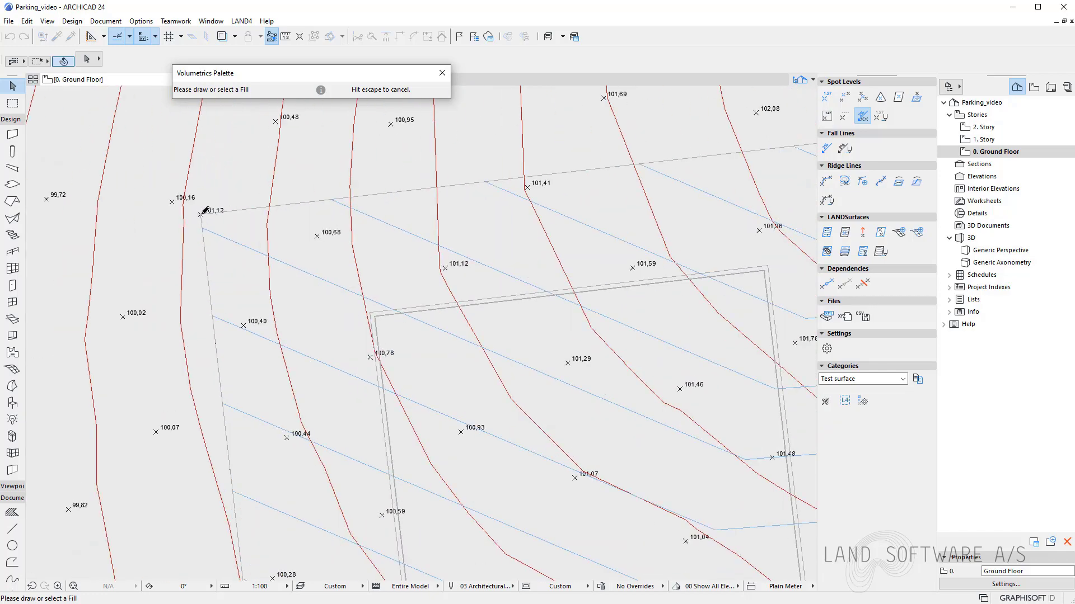
left_click(202, 214)
scroll(238, 221, "down", 3)
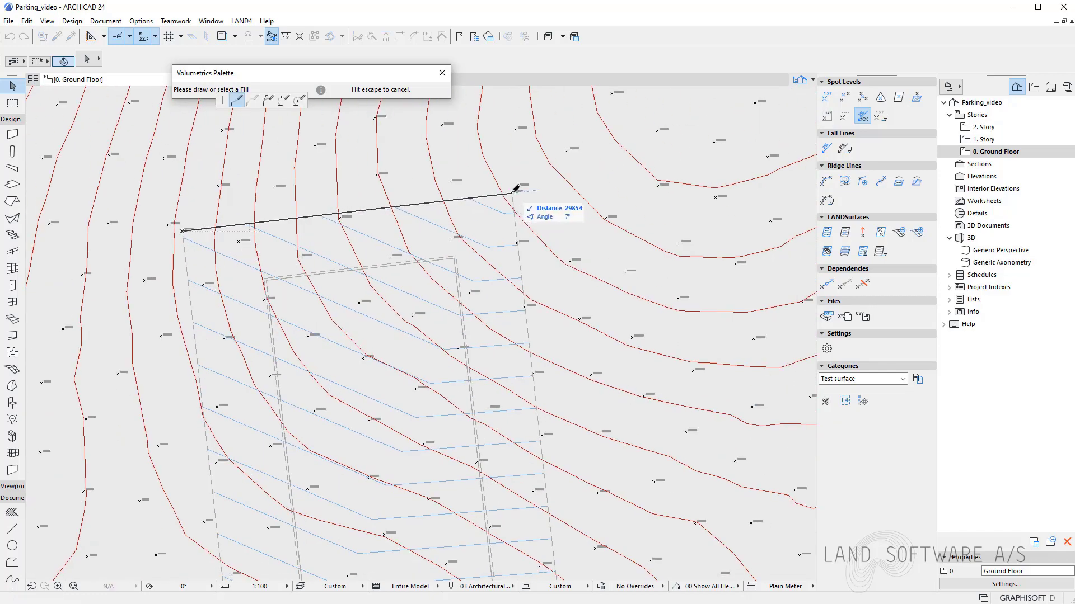
scroll(504, 190, "down", 3)
scroll(665, 327, "up", 6)
left_click(664, 328)
middle_click_drag(228, 370, 579, 356)
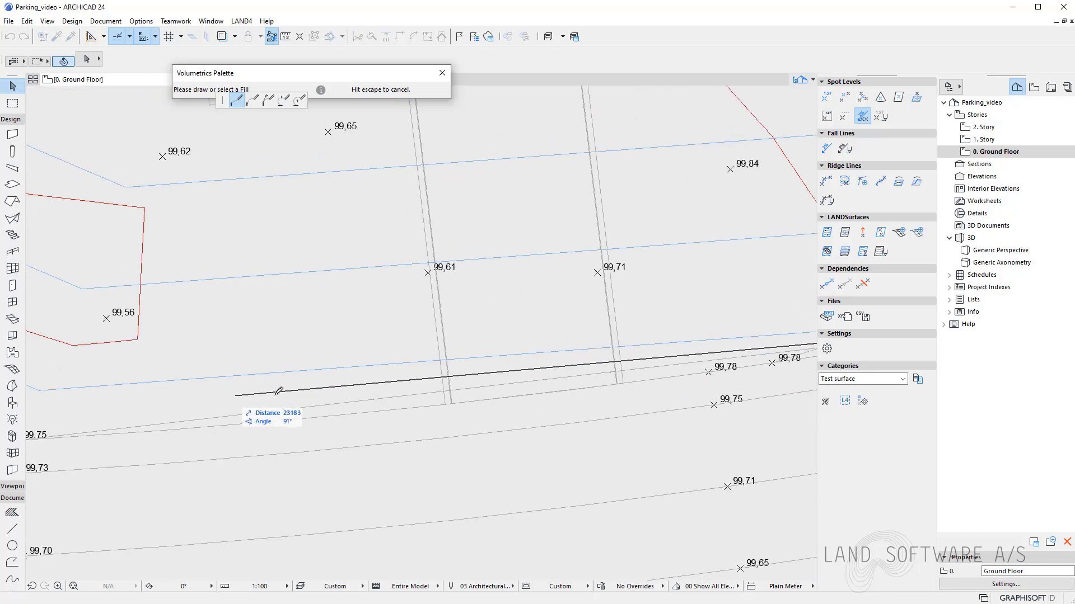
scroll(347, 386, "down", 2)
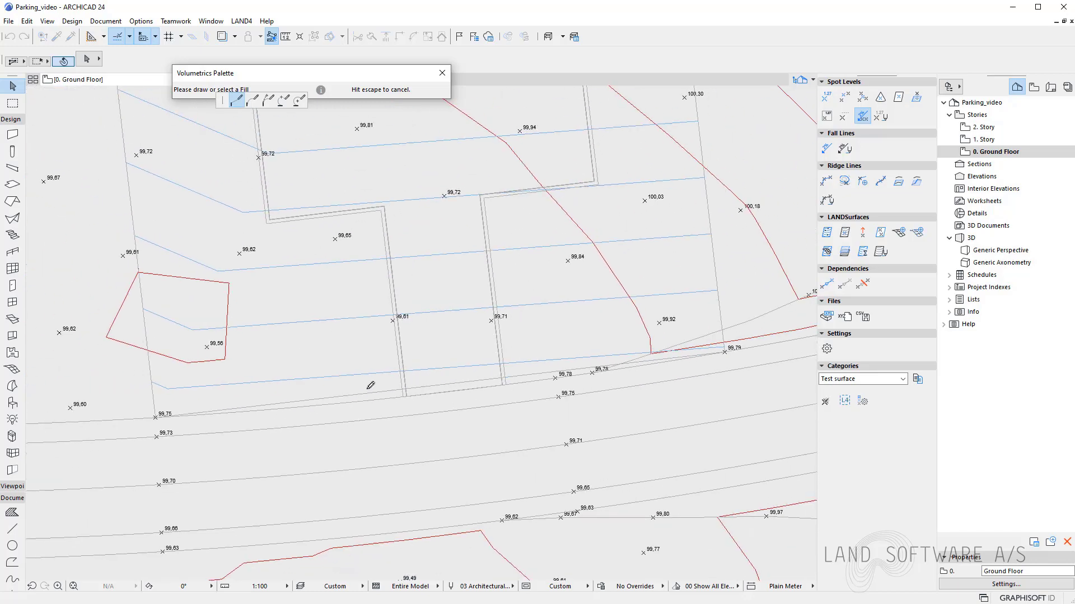
left_click(159, 413)
scroll(163, 417, "down", 2)
scroll(168, 190, "up", 4)
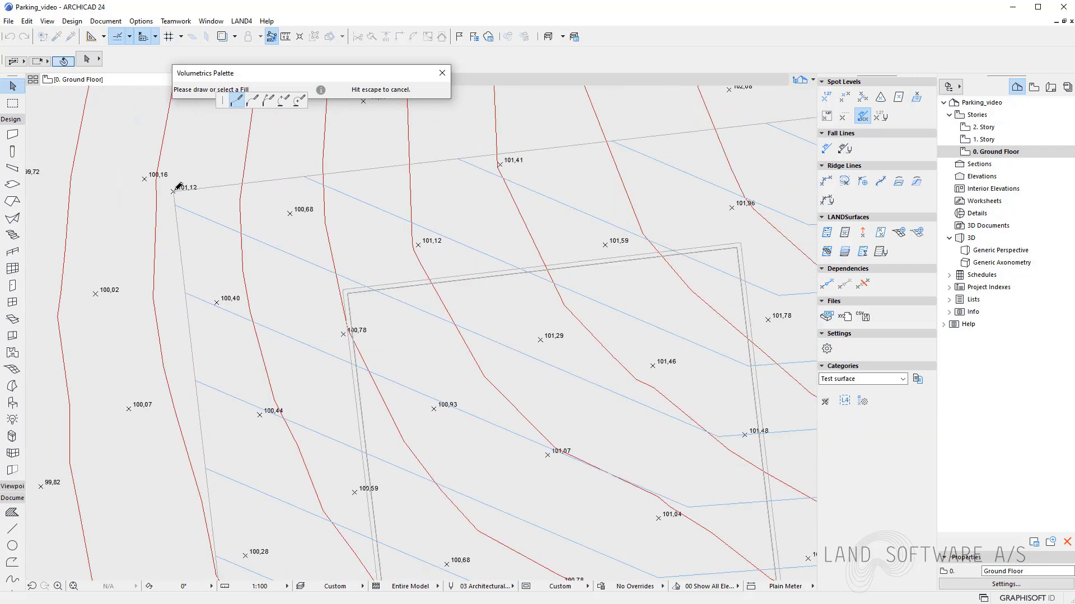
left_click(173, 191)
scroll(179, 187, "down", 3)
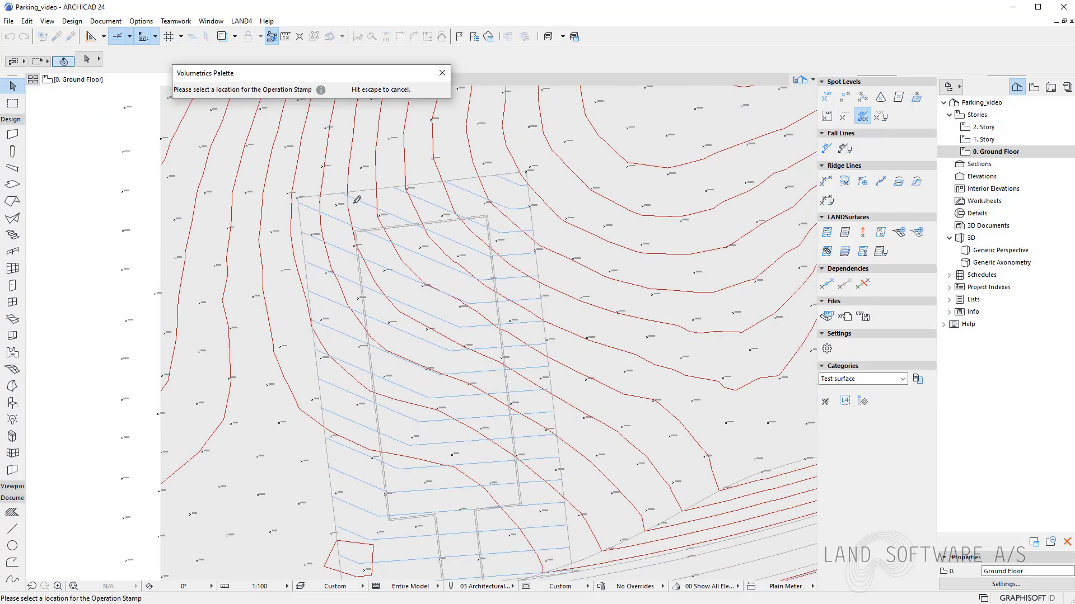
left_click_drag(257, 79, 260, 127)
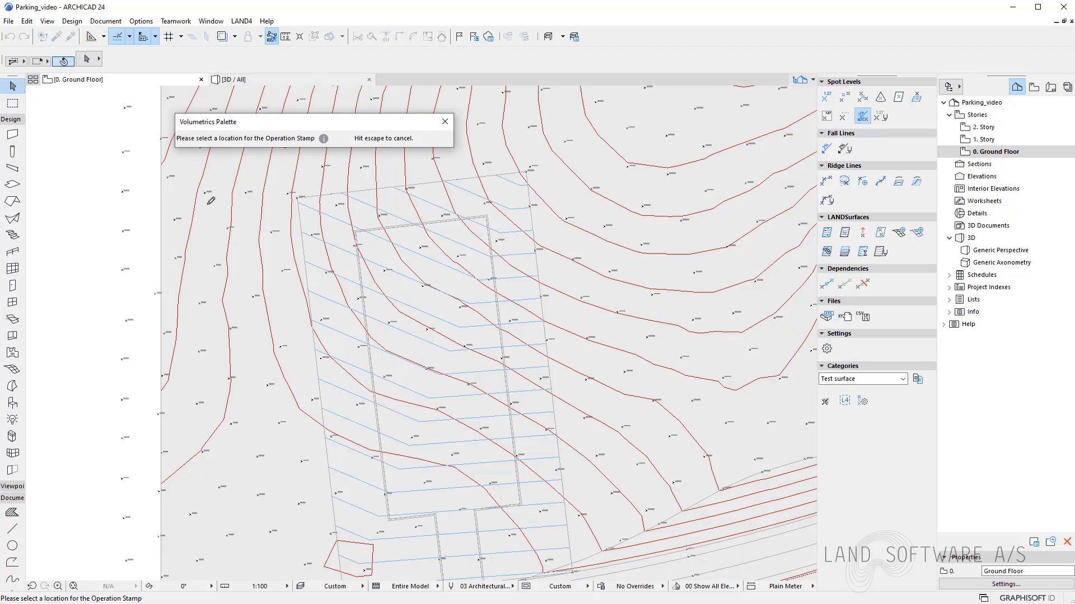
Step: Place the volumetrics Operation Stamp in the empty area west of the terrain and read its table
middle_click_drag(101, 361, 137, 343)
left_click(110, 371)
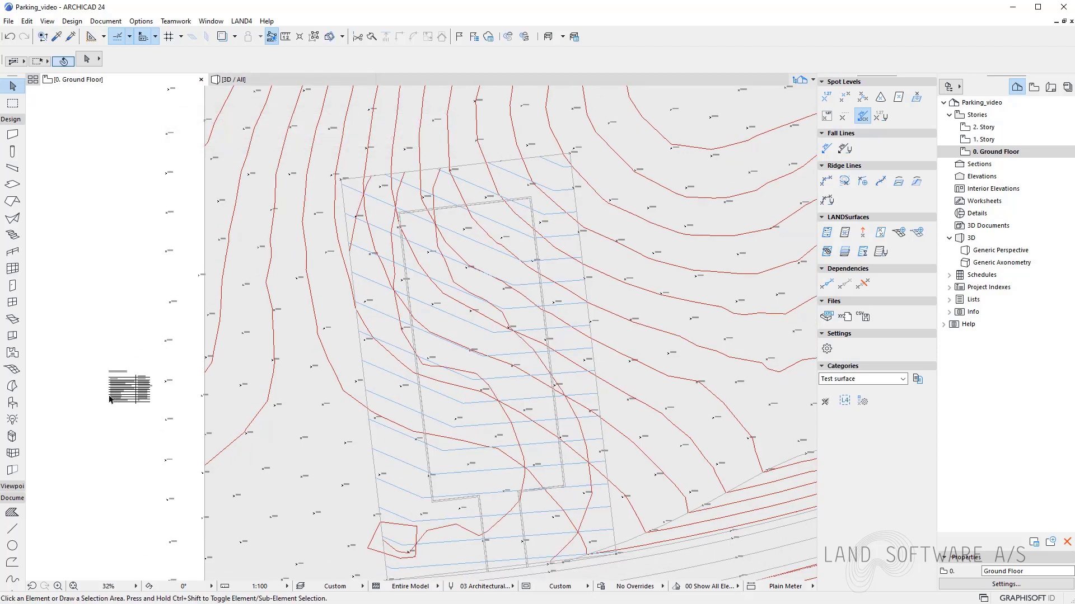
scroll(112, 399, "up", 5)
scroll(113, 400, "up", 3)
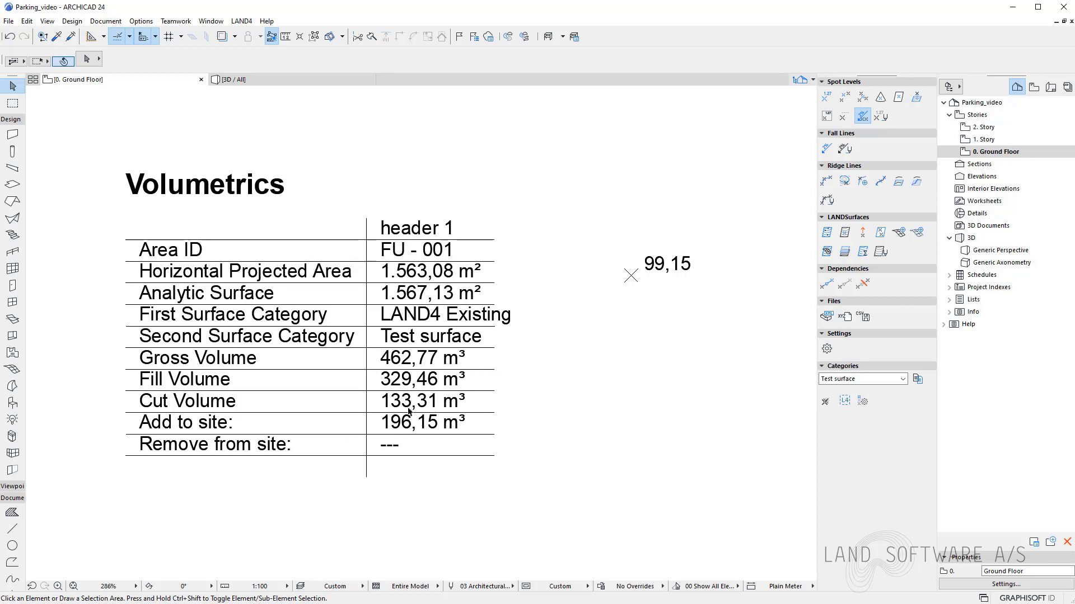
scroll(166, 464, "down", 10)
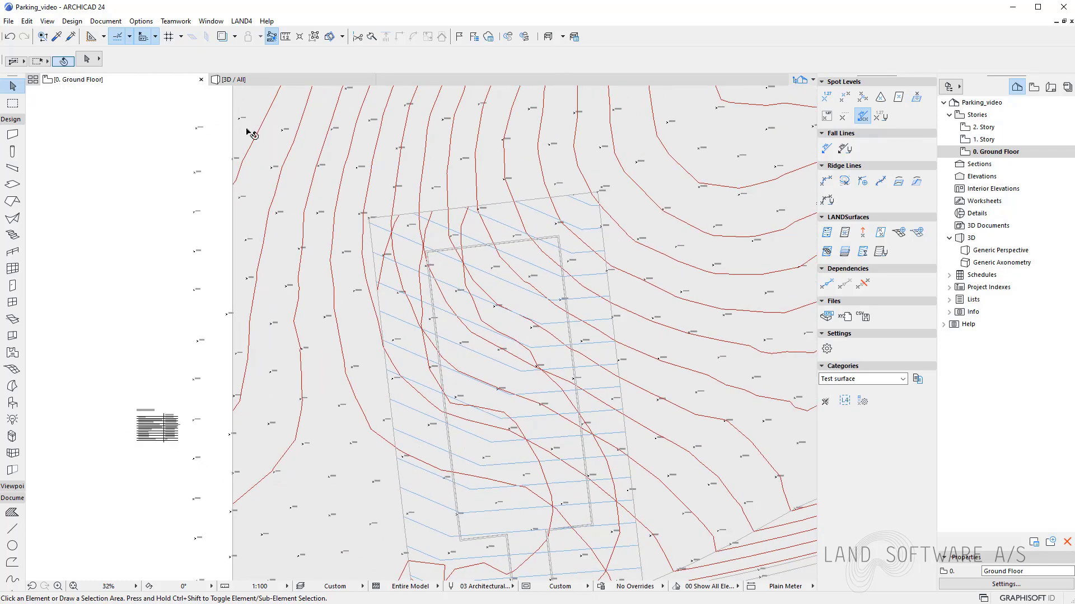
Step: Switch to the 3D view and examine the red and blue volumetrics surface below the terrain against the test surface
left_click(246, 84)
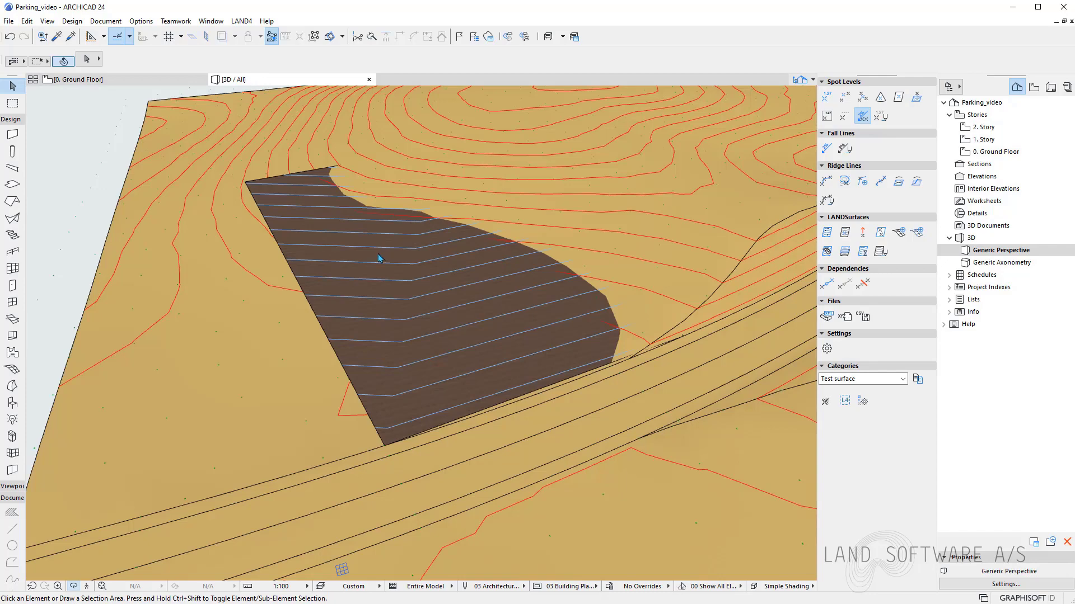
scroll(381, 272, "down", 5)
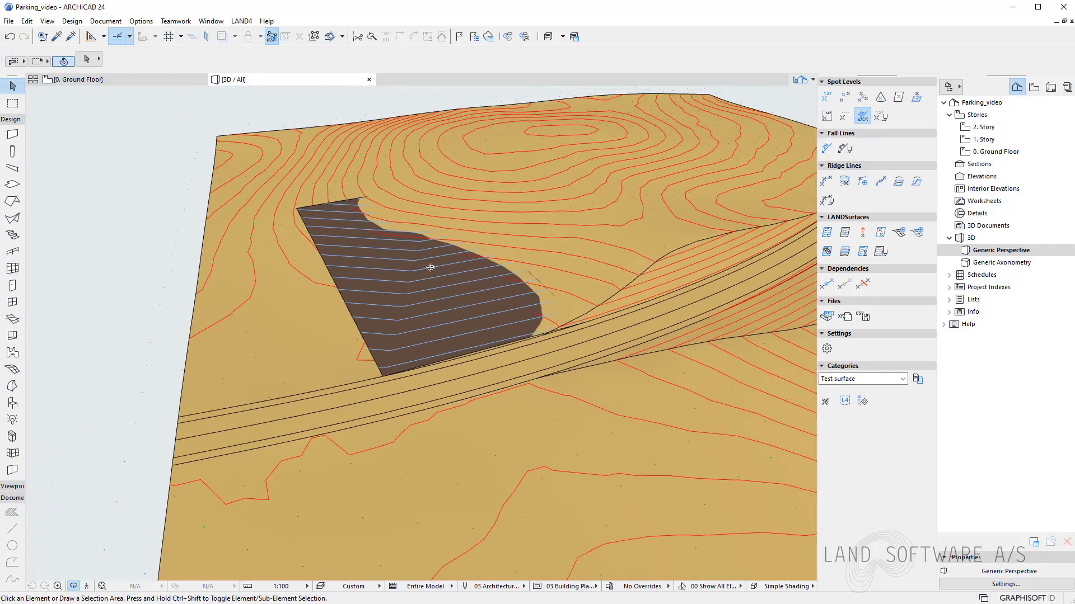
mouse_move(490, 539)
left_mouse_down()
mouse_move(481, 511)
mouse_move(509, 540)
left_mouse_up()
left_click_drag(488, 487, 506, 506)
scroll(483, 364, "up", 5)
left_click_drag(483, 364, 435, 411)
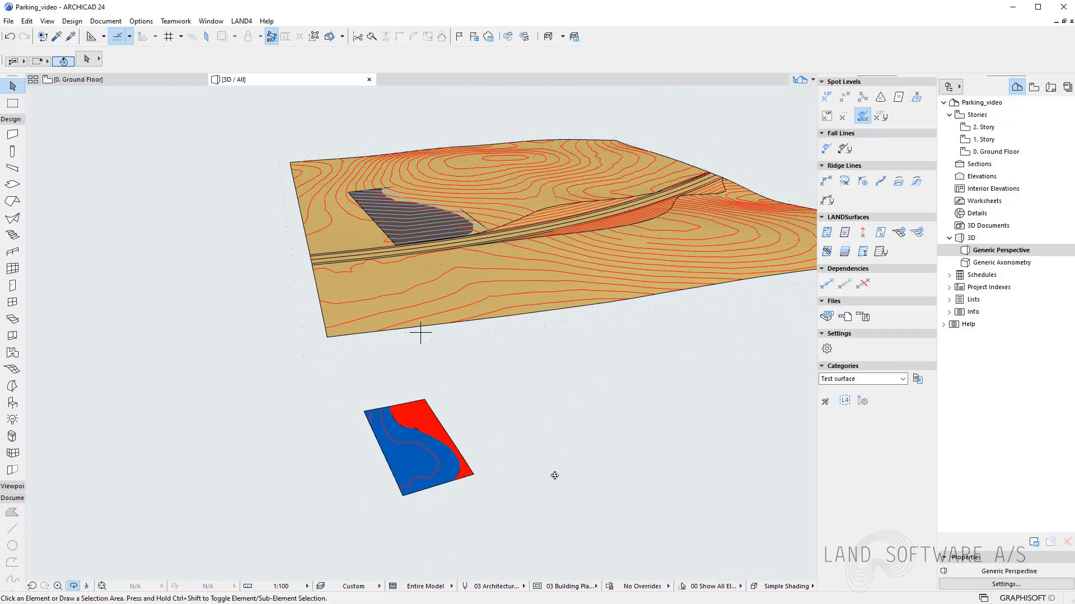
left_click_drag(421, 333, 453, 286)
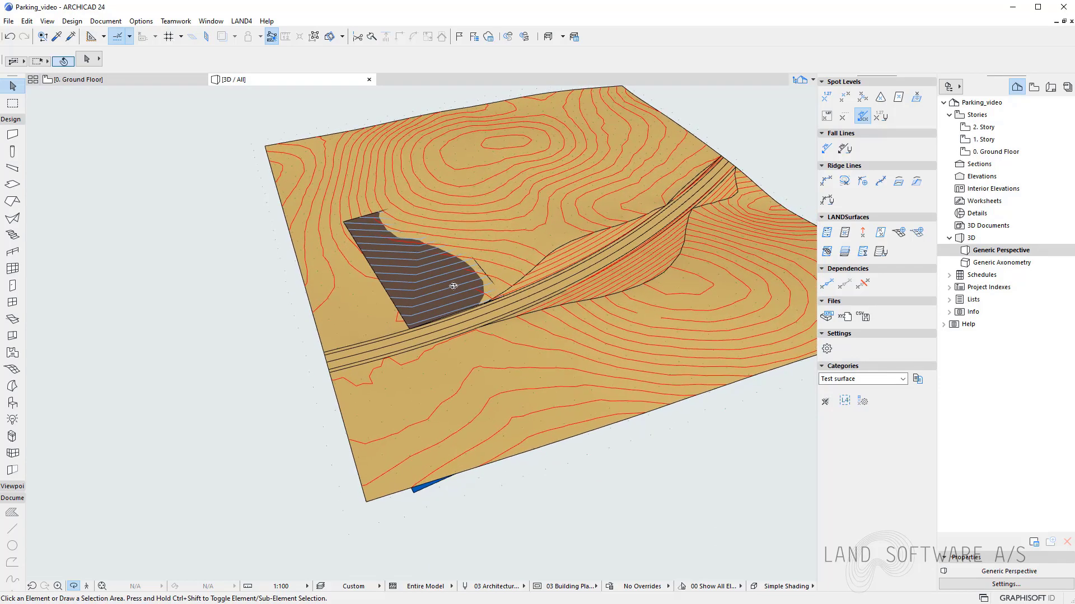
left_click_drag(502, 409, 515, 355)
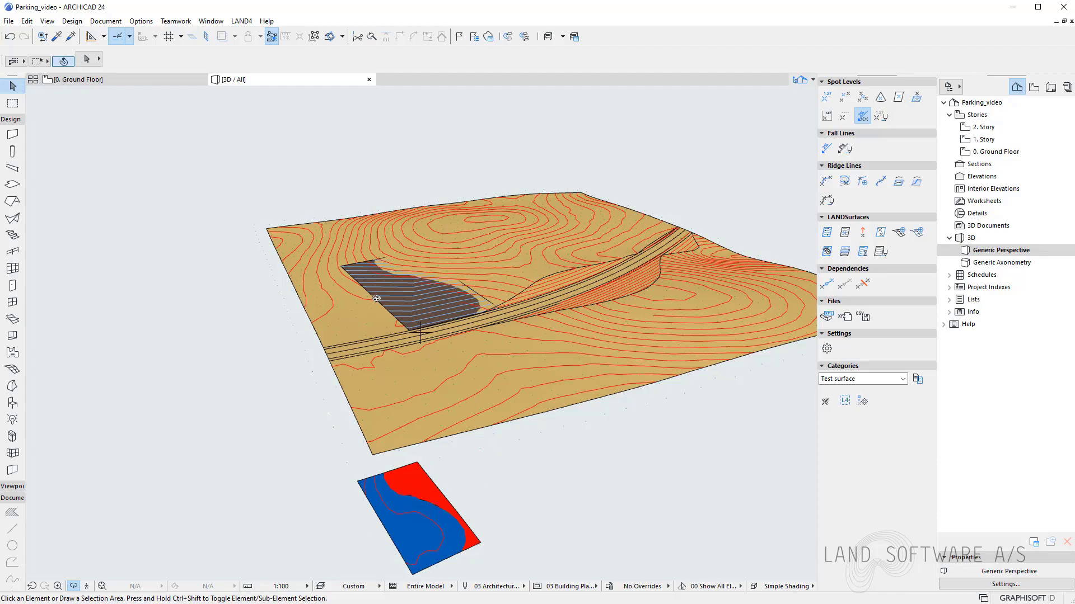
scroll(371, 299, "up", 10)
left_click_drag(441, 359, 276, 351)
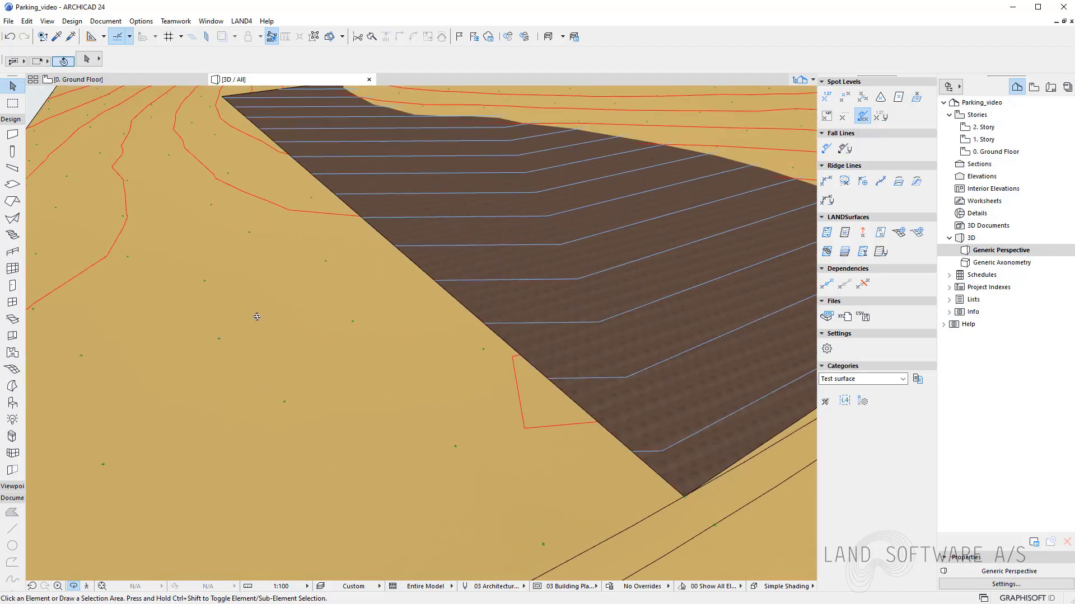
Step: Select the volumetrics surface below the terrain and show only it in the 3D view
scroll(276, 350, "down", 10)
left_click(352, 495)
key("F5")
scroll(387, 463, "down", 2)
left_click_drag(420, 389, 463, 425)
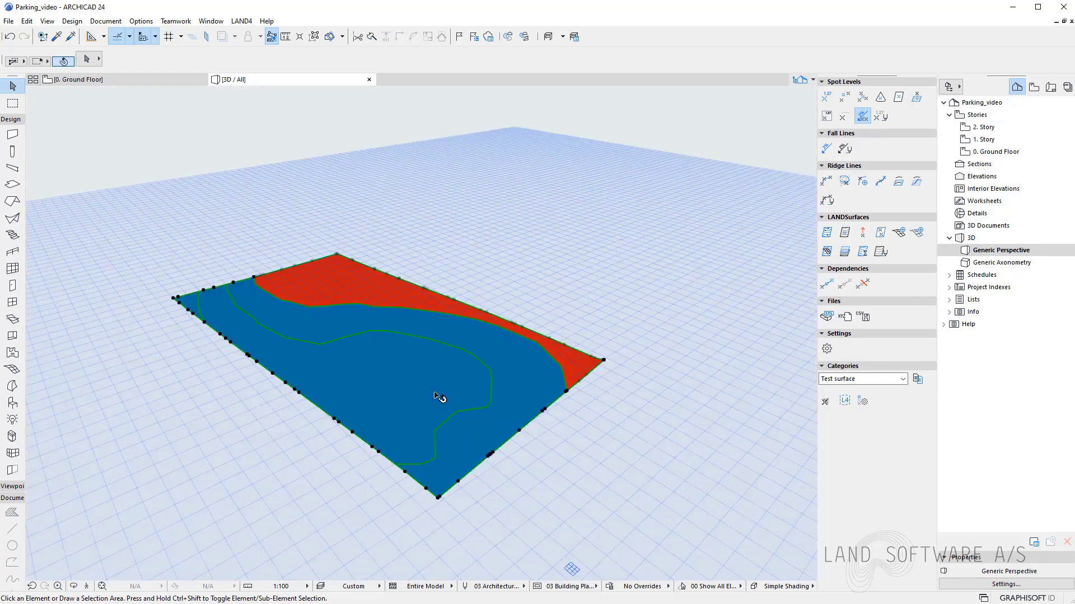
Step: Set the volumetrics surface's level lines to a height distance of 100 and green pen 4, and deselect the surface
left_click(439, 397)
left_click(880, 251)
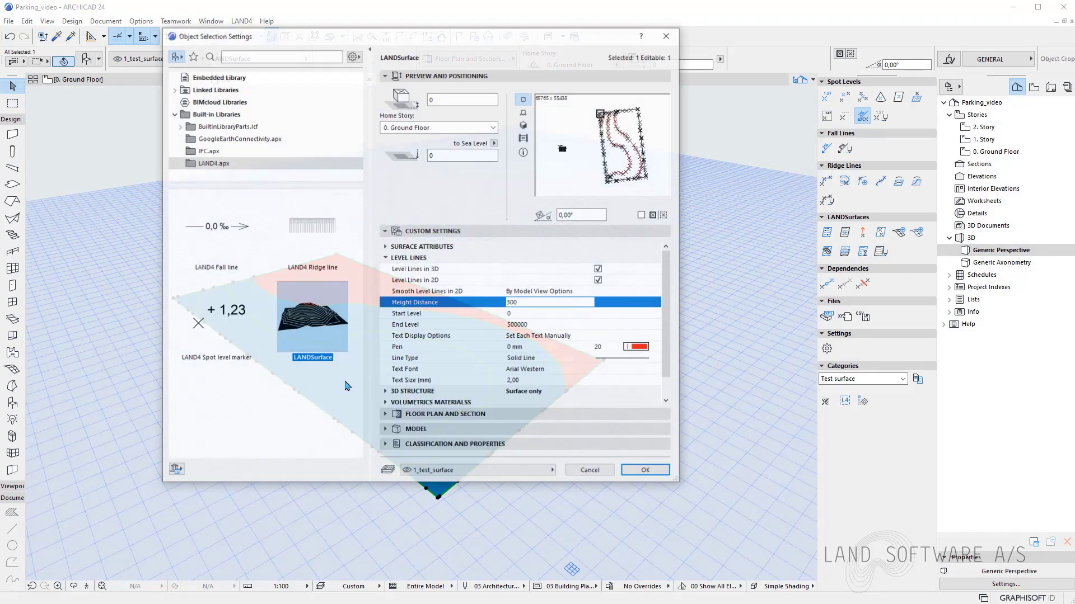
type("1")
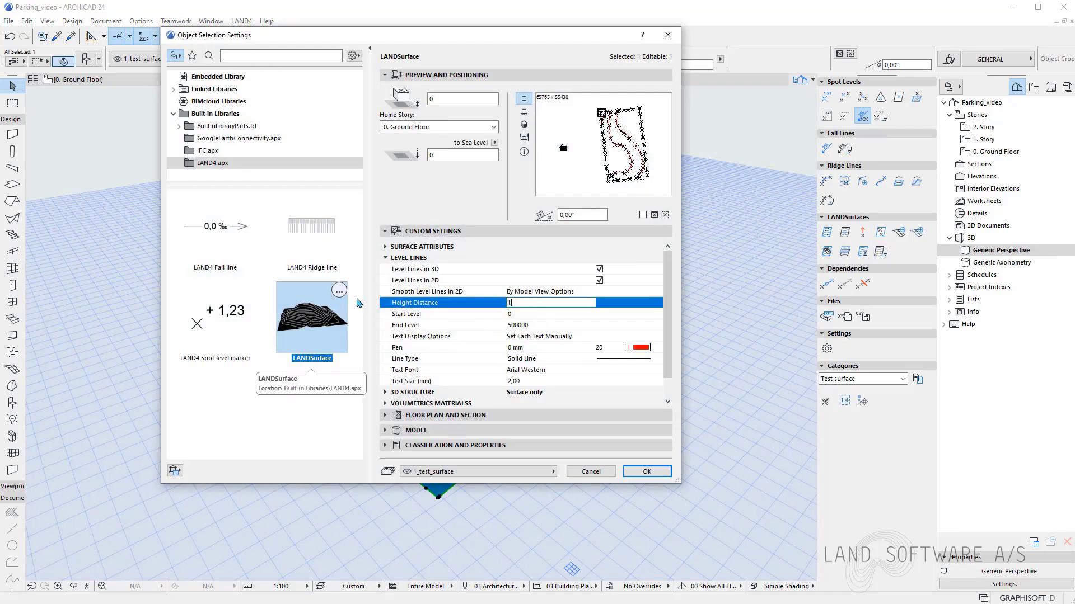
type("00")
left_click(638, 347)
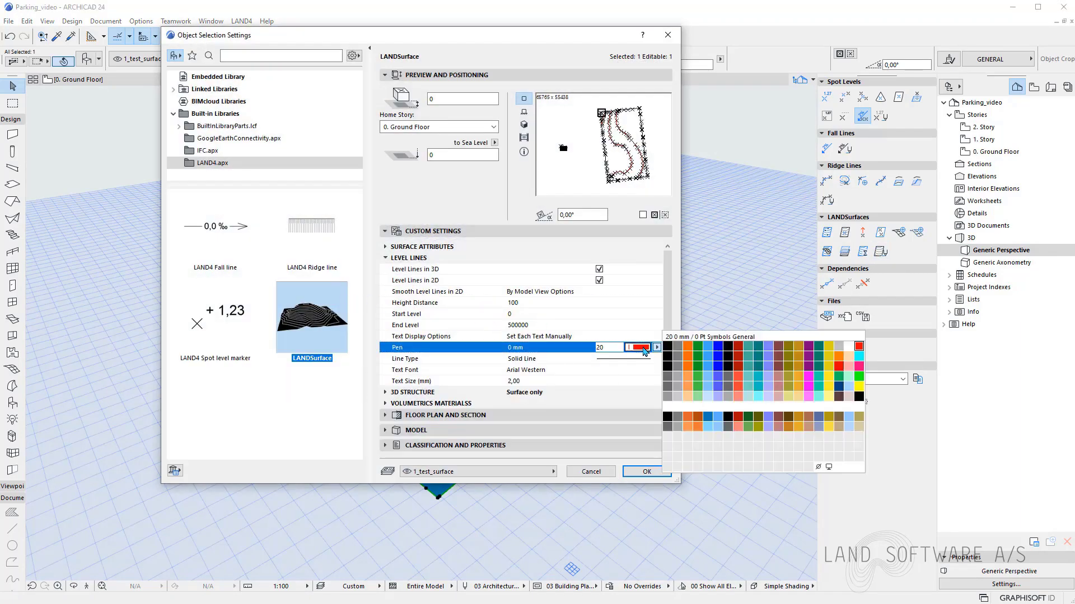
left_click(699, 353)
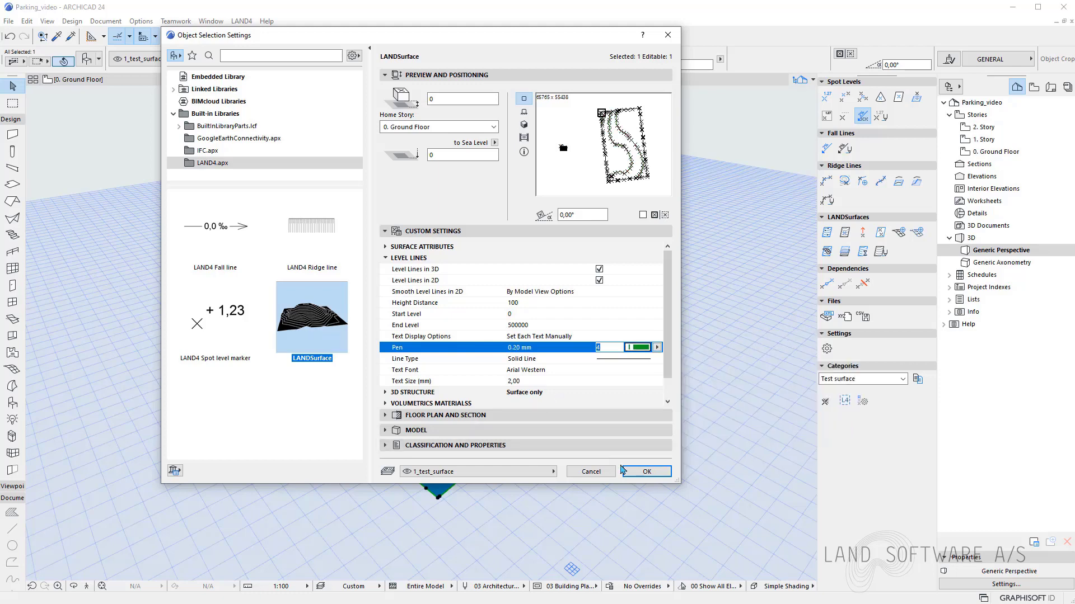
left_click(638, 476)
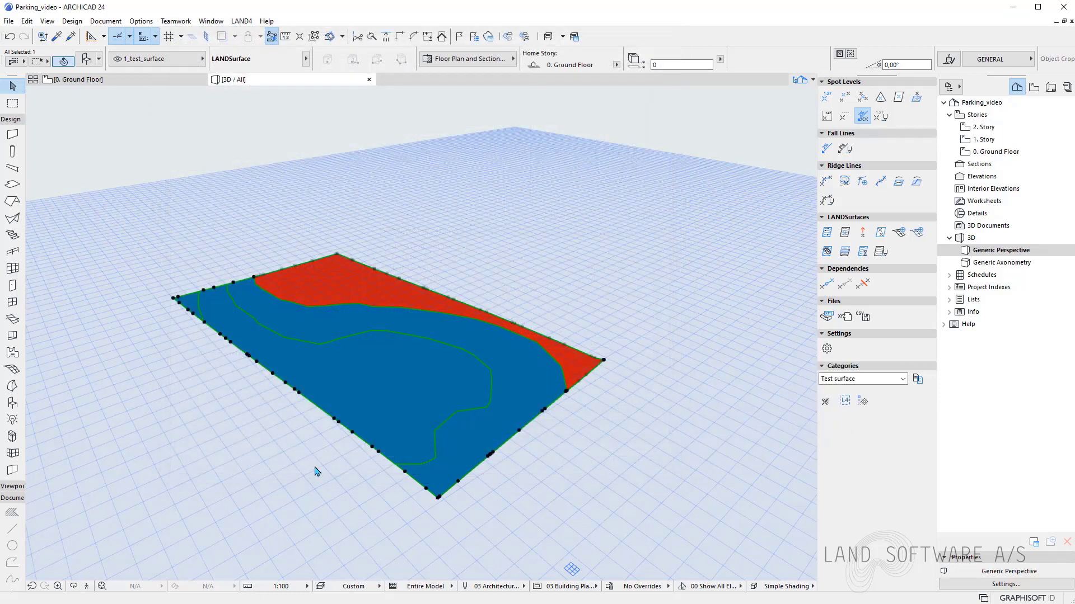
key("Escape")
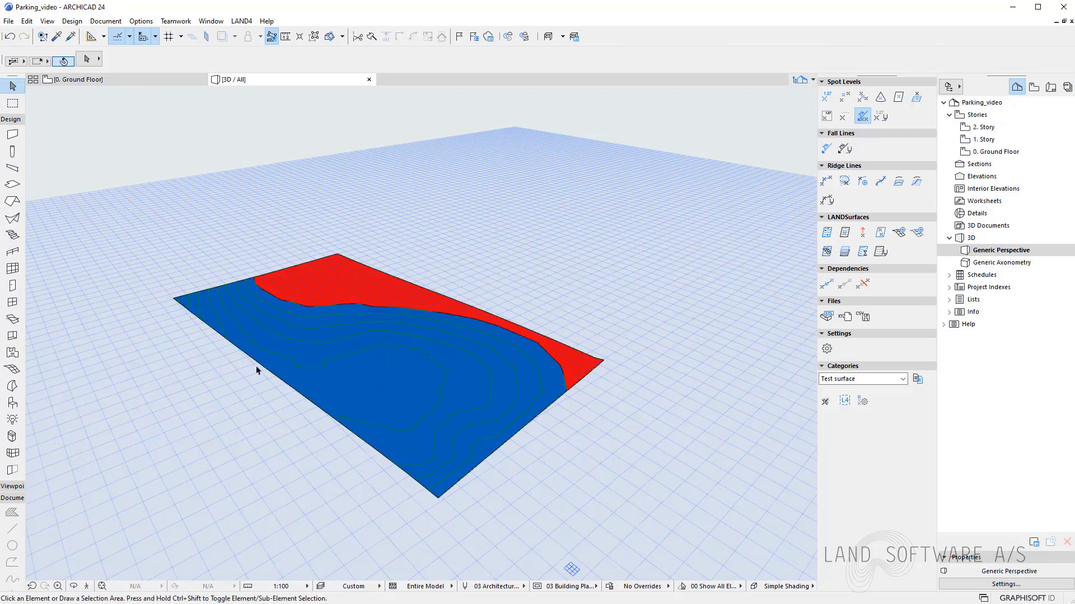
Step: Set the start level of the volumetrics surface's level lines to -10000
left_click_drag(417, 404, 492, 413)
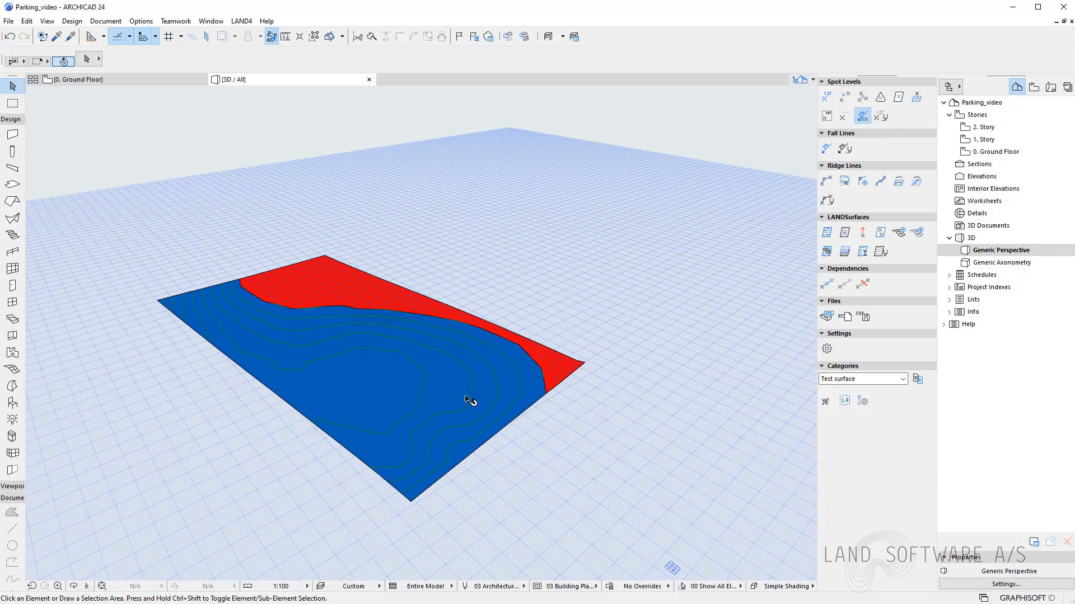
left_click(377, 370)
left_click(882, 252)
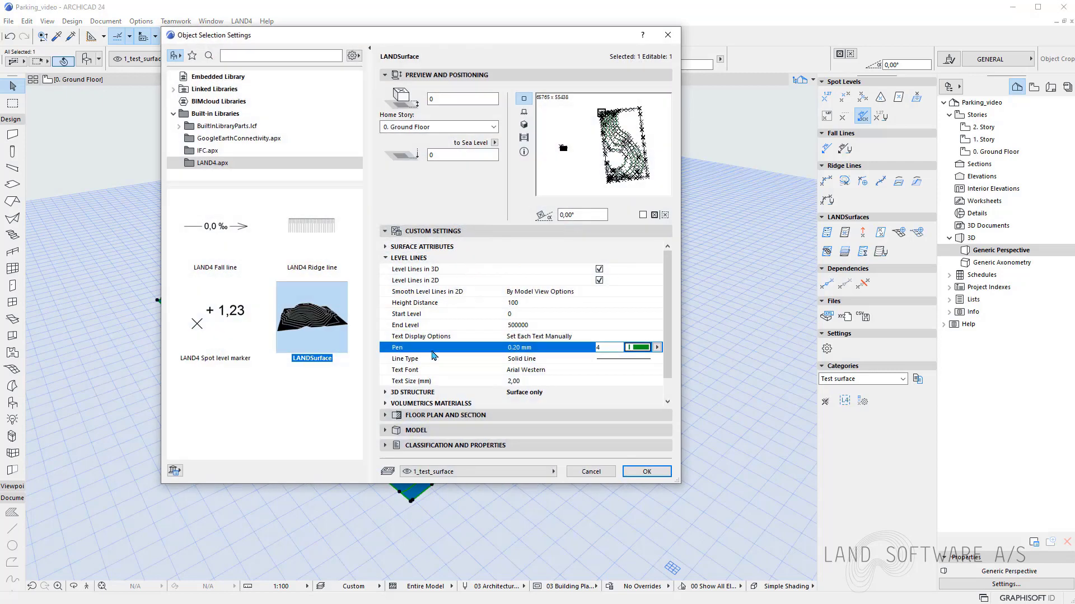
left_click(542, 315)
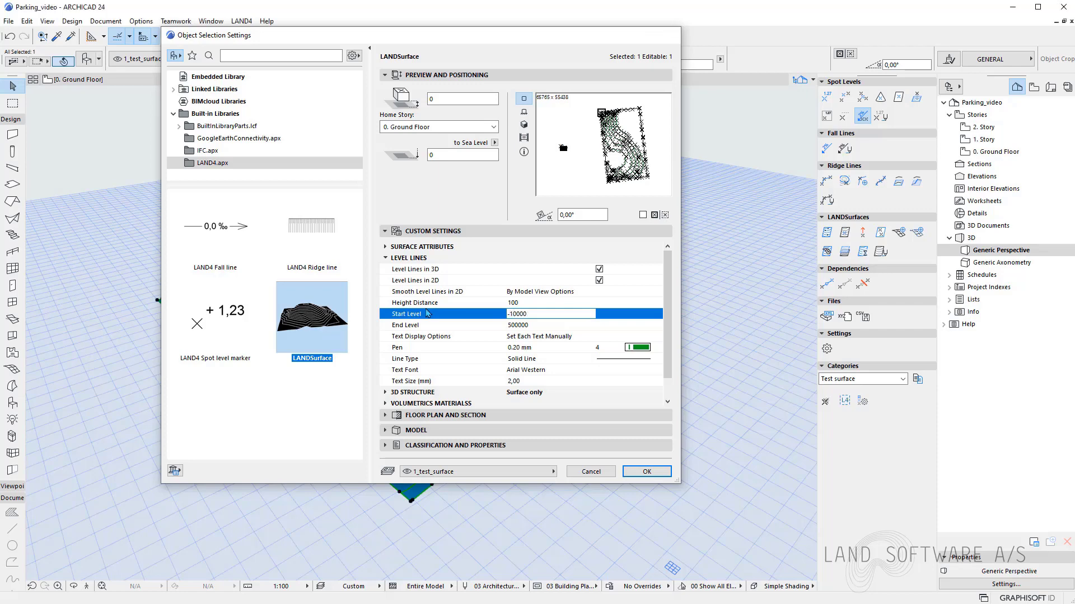
key("Return")
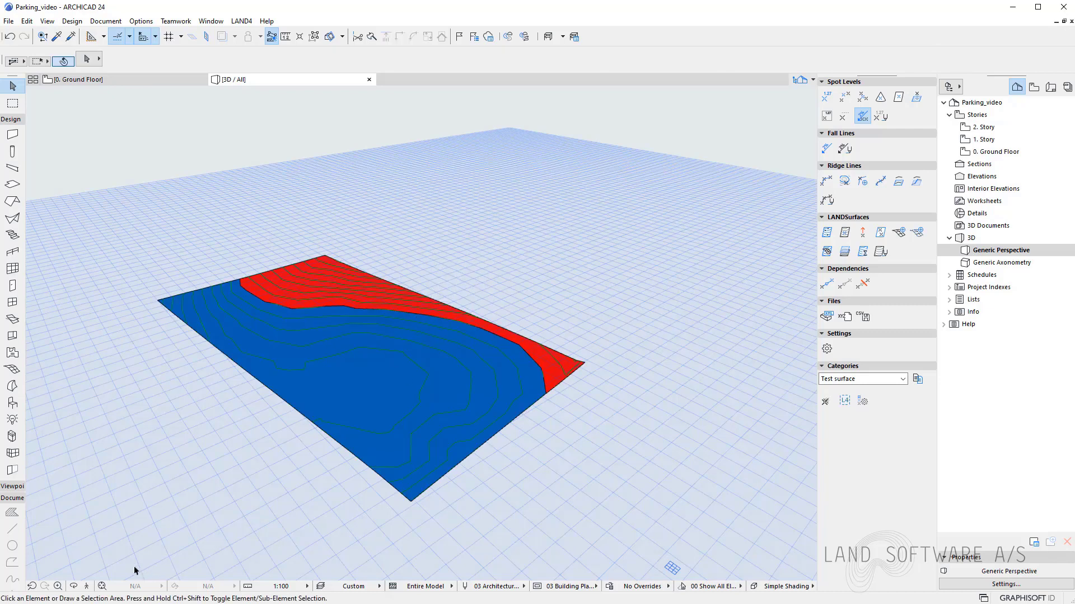
Step: Bring the terrain and test surface back into the 3D view and examine them together with the volumetrics surface
left_click(74, 586)
left_click_drag(521, 448, 451, 439)
scroll(420, 489, "down", 5)
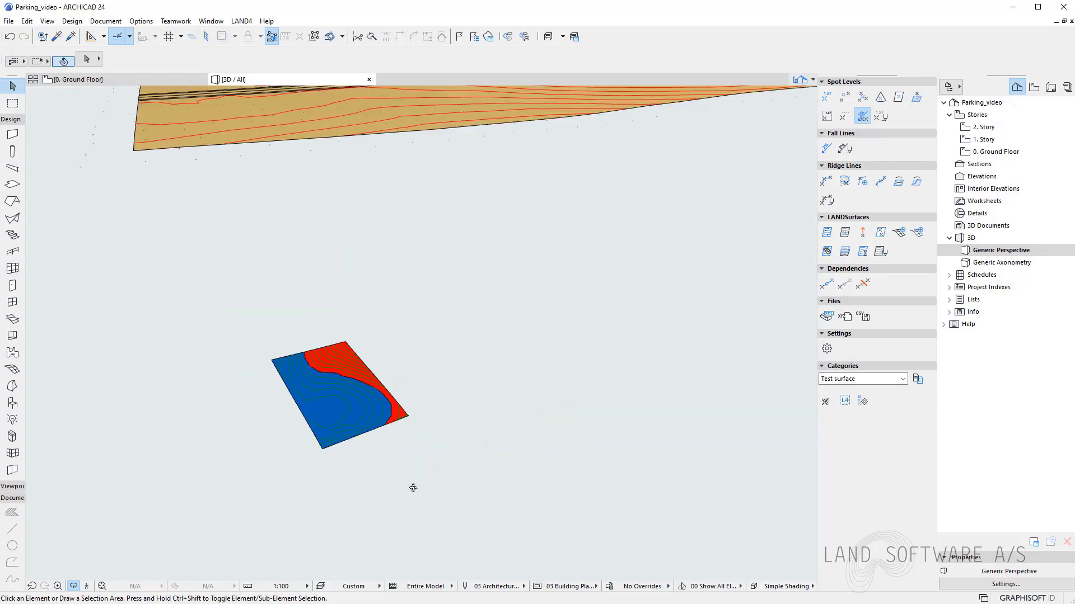
scroll(420, 331, "up", 6)
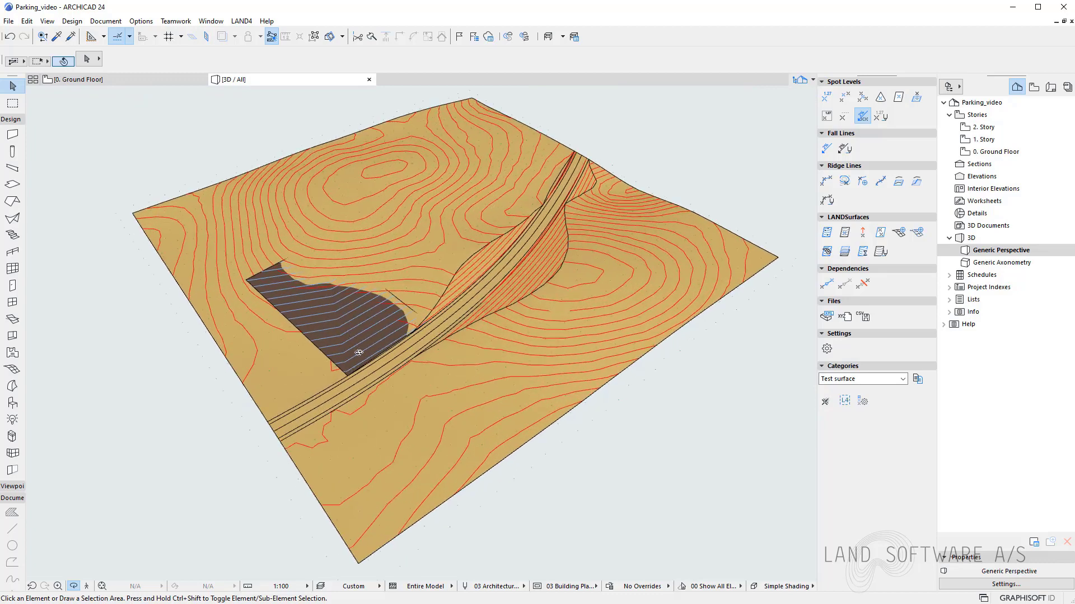
Step: Return to the ground floor plan and examine the volumetrics surface's green level lines against the terrain, test surface and stamp
left_click(129, 81)
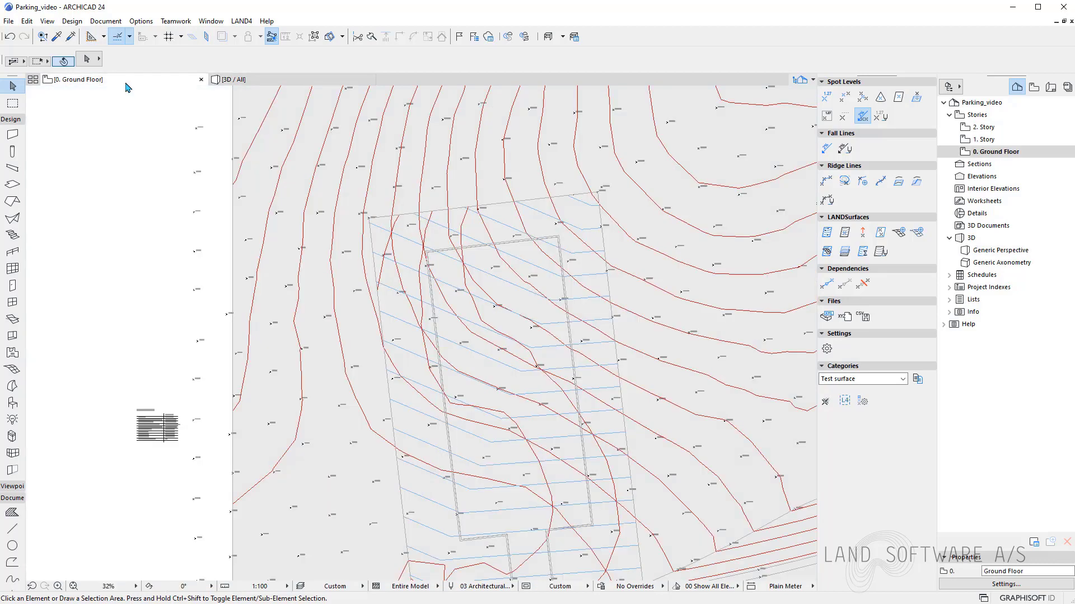
scroll(166, 171, "down", 2)
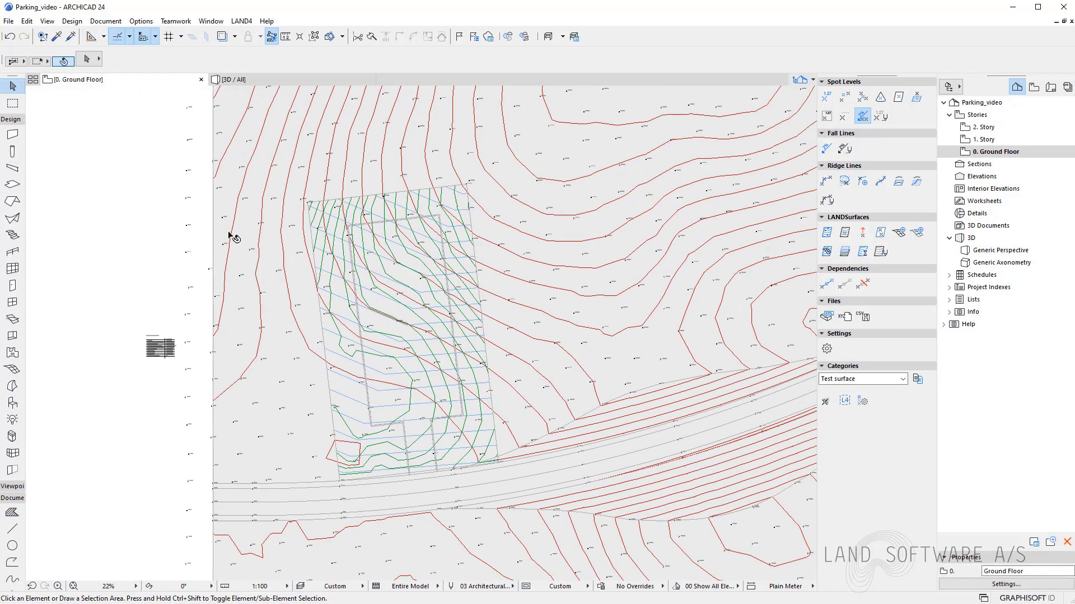
scroll(166, 343, "up", 10)
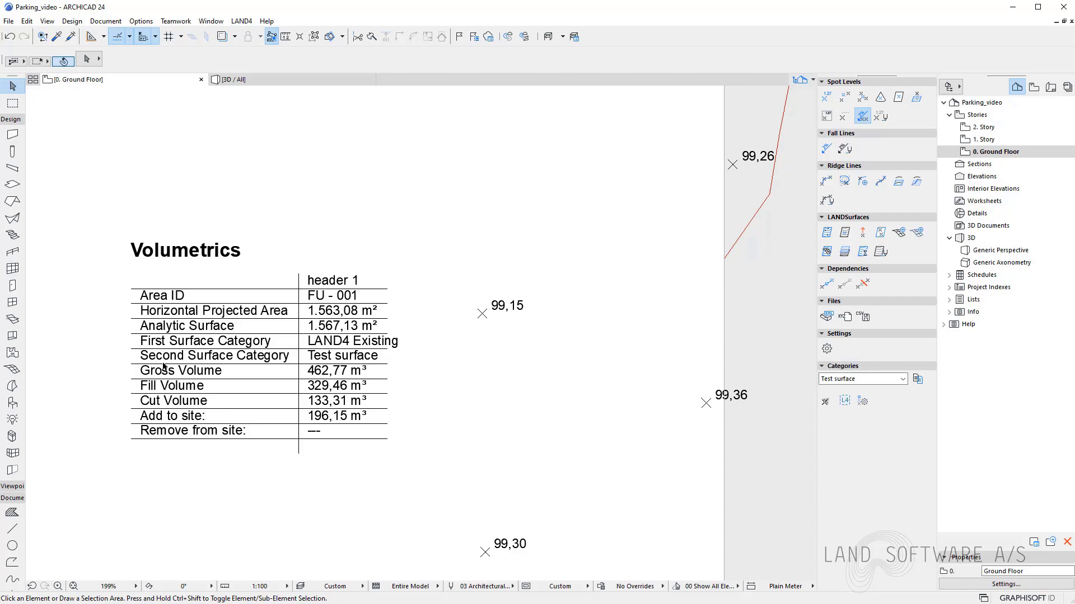
scroll(156, 366, "down", 15)
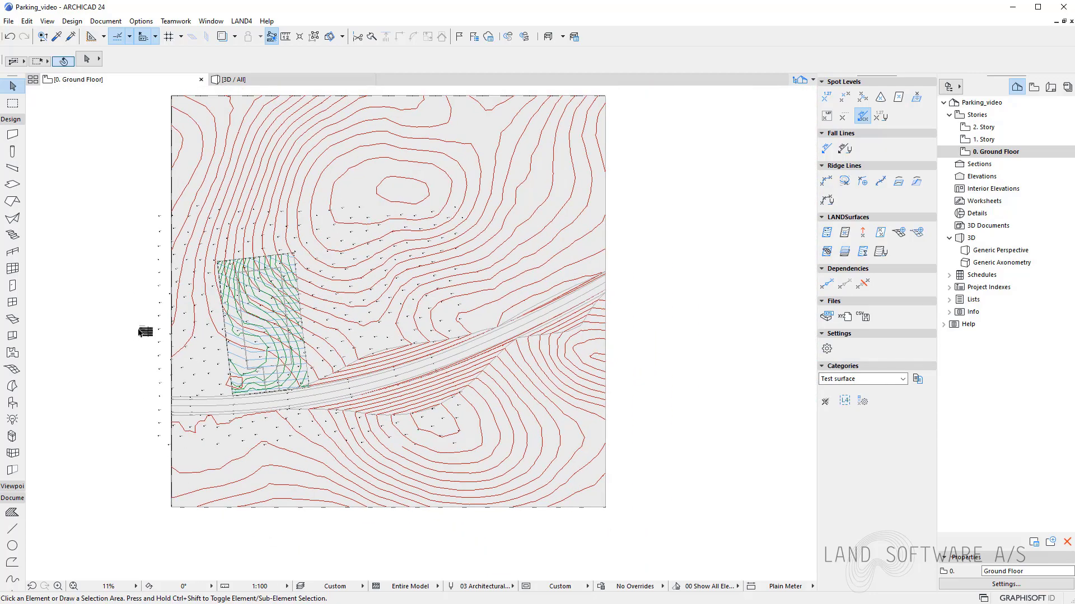
scroll(143, 333, "down", 2)
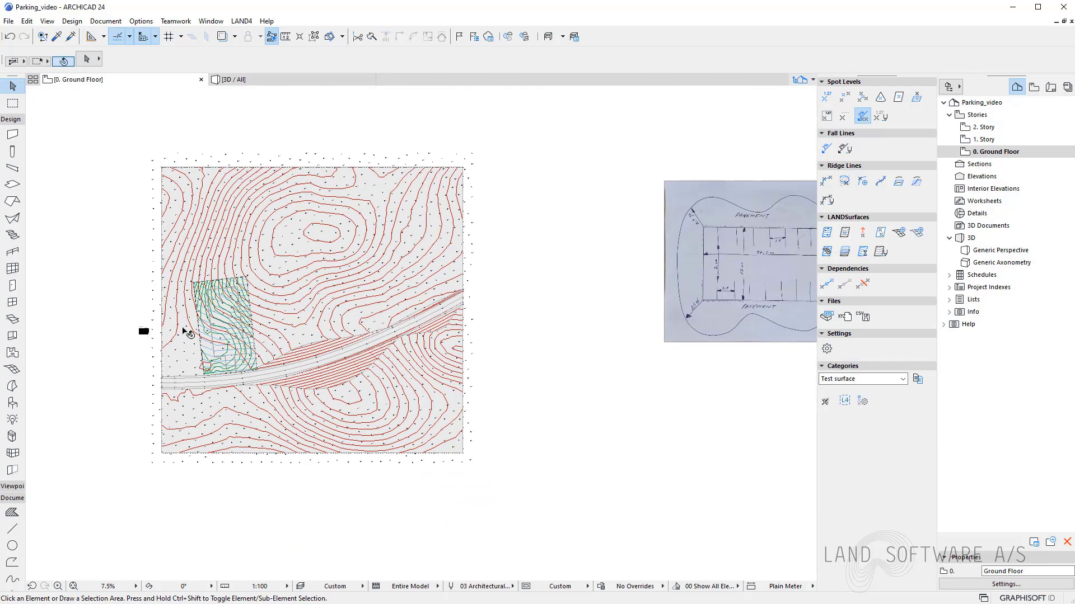
scroll(182, 331, "up", 6)
scroll(72, 335, "up", 1)
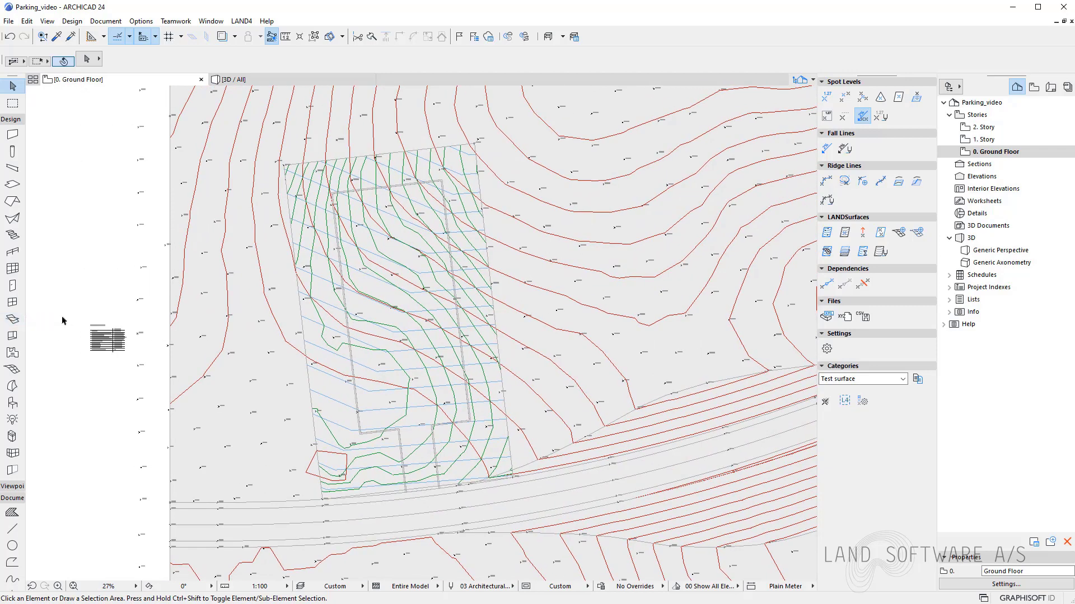
scroll(366, 314, "up", 3)
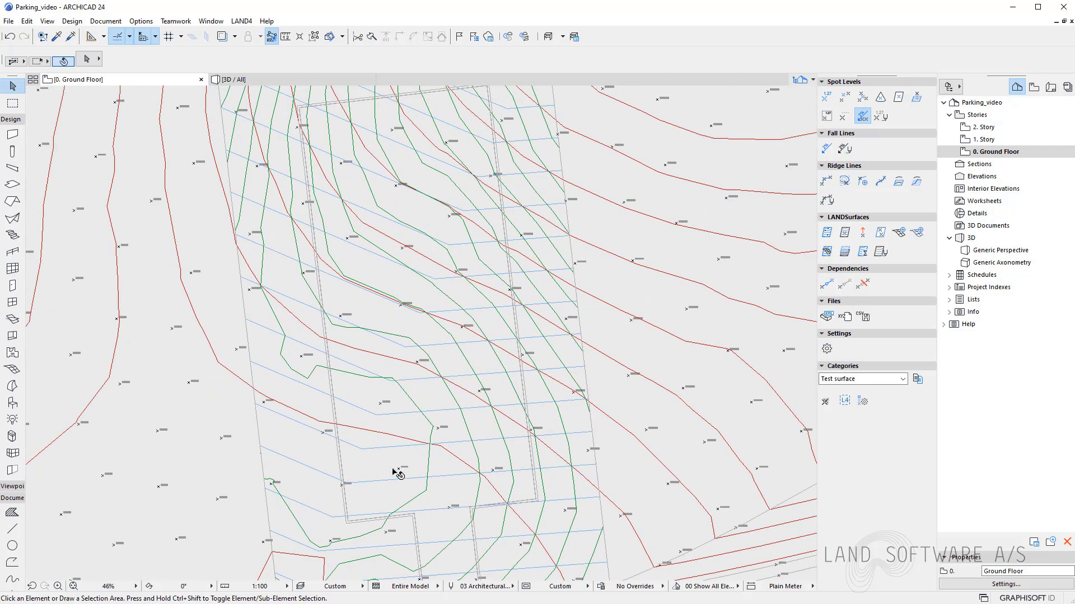
middle_click_drag(397, 475, 336, 472)
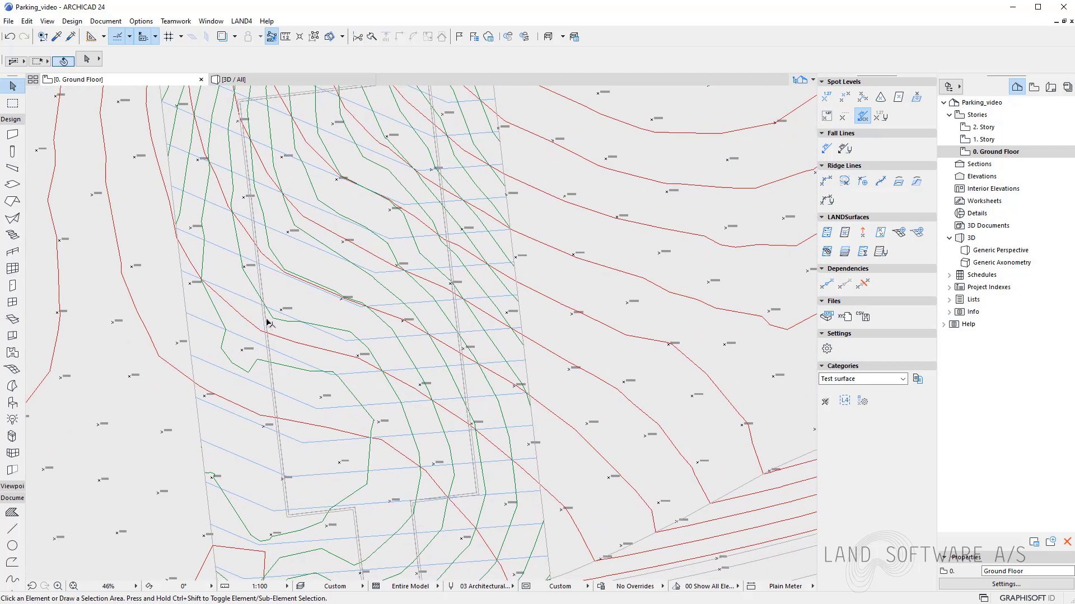
scroll(267, 323, "down", 1)
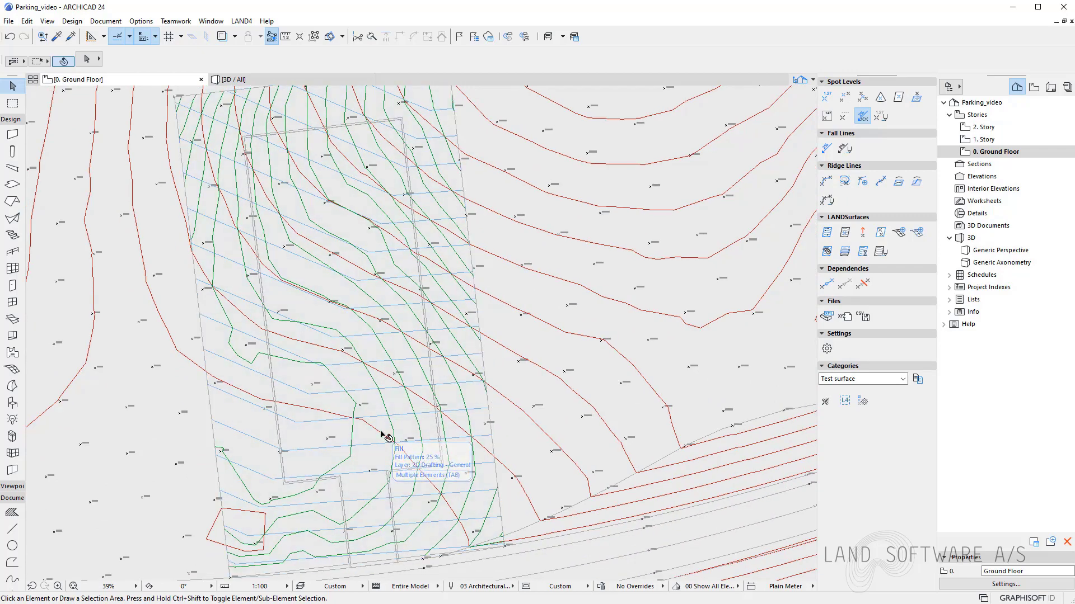
scroll(459, 372, "down", 4)
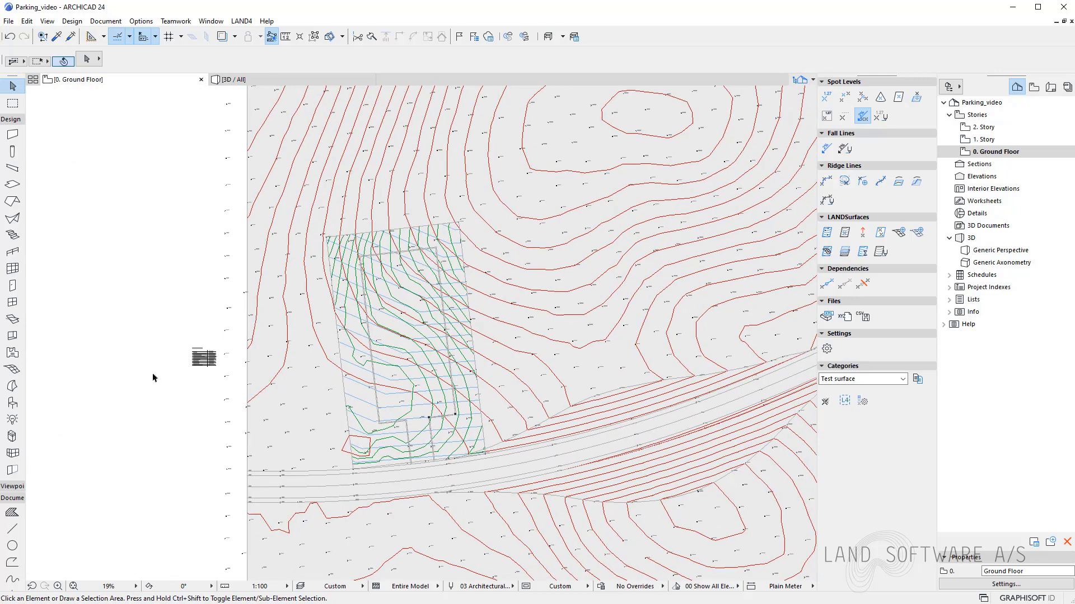
Step: Read the fill, cut and add-to-site volumes in the Volumetrics stamp
scroll(151, 378, "up", 10)
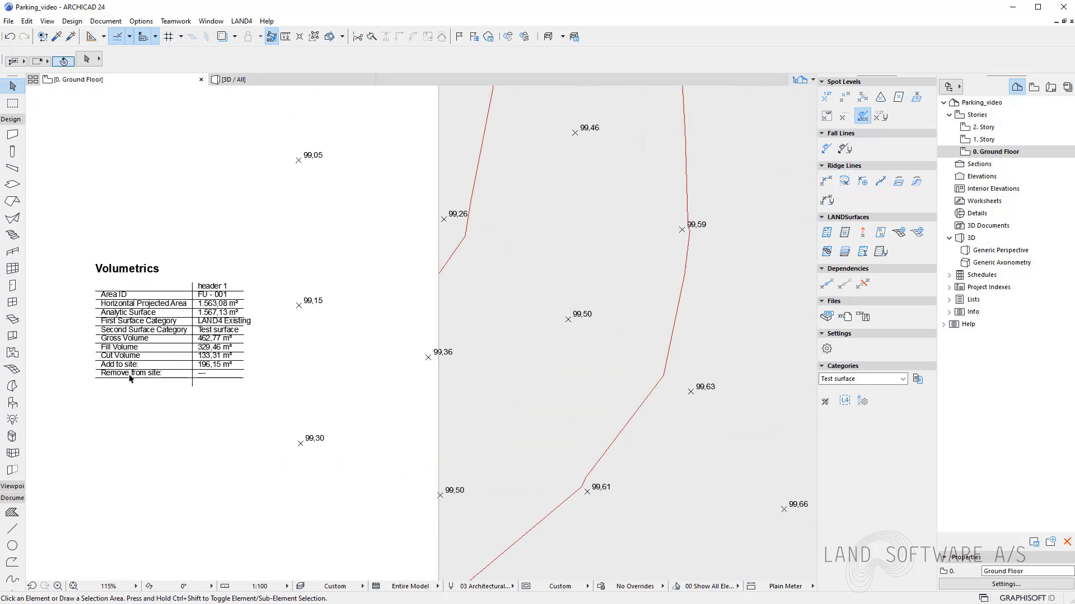
scroll(130, 379, "up", 4)
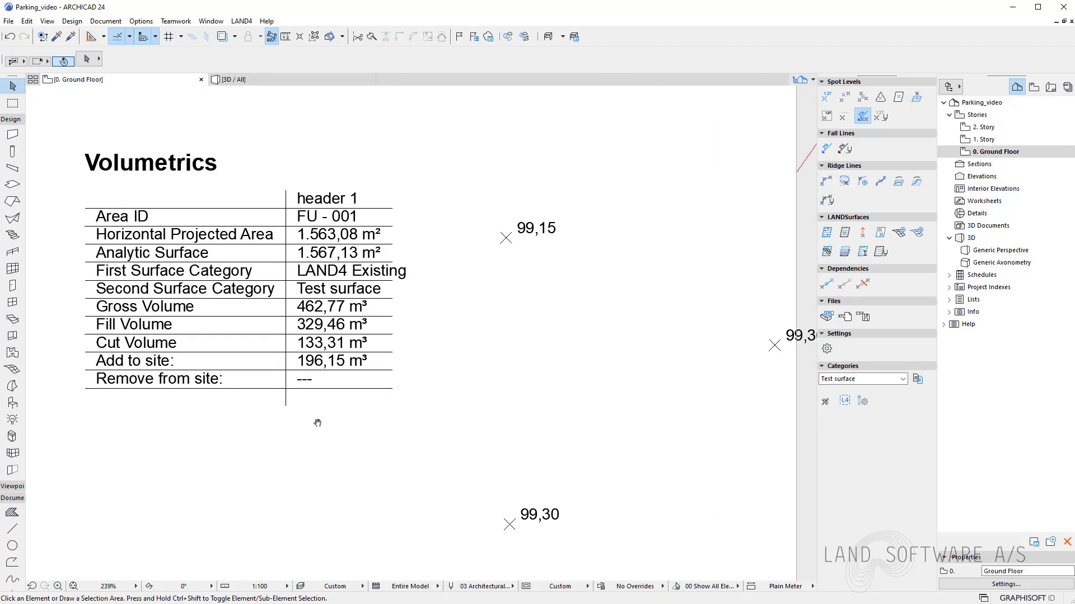
middle_click_drag(305, 420, 339, 441)
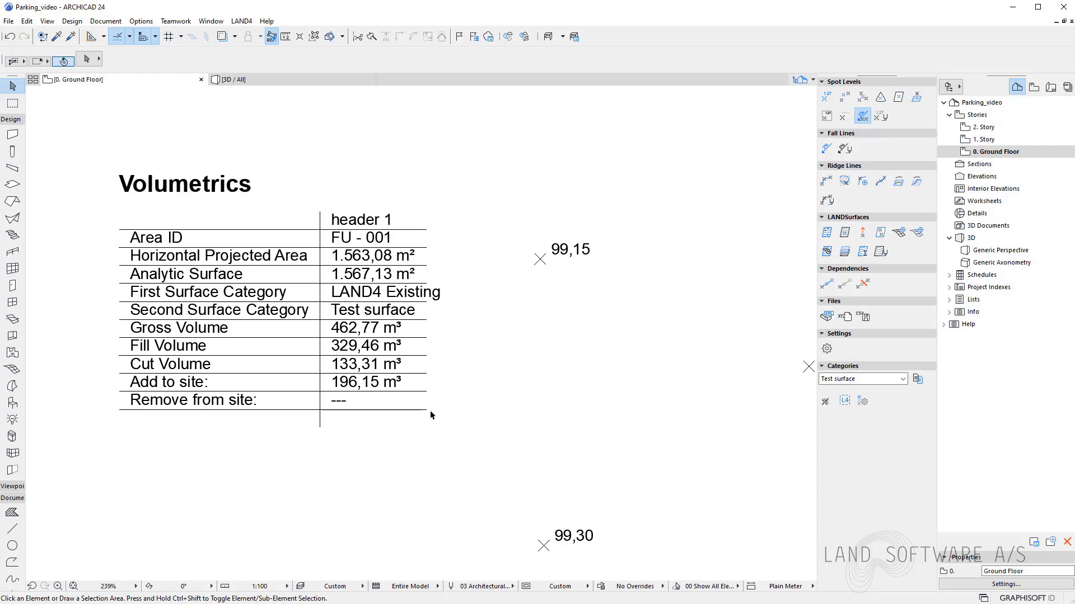
Step: Compare the add-to-site and remove-from-site rows with the fill and cut rows in the Volumetrics stamp
scroll(85, 404, "down", 6)
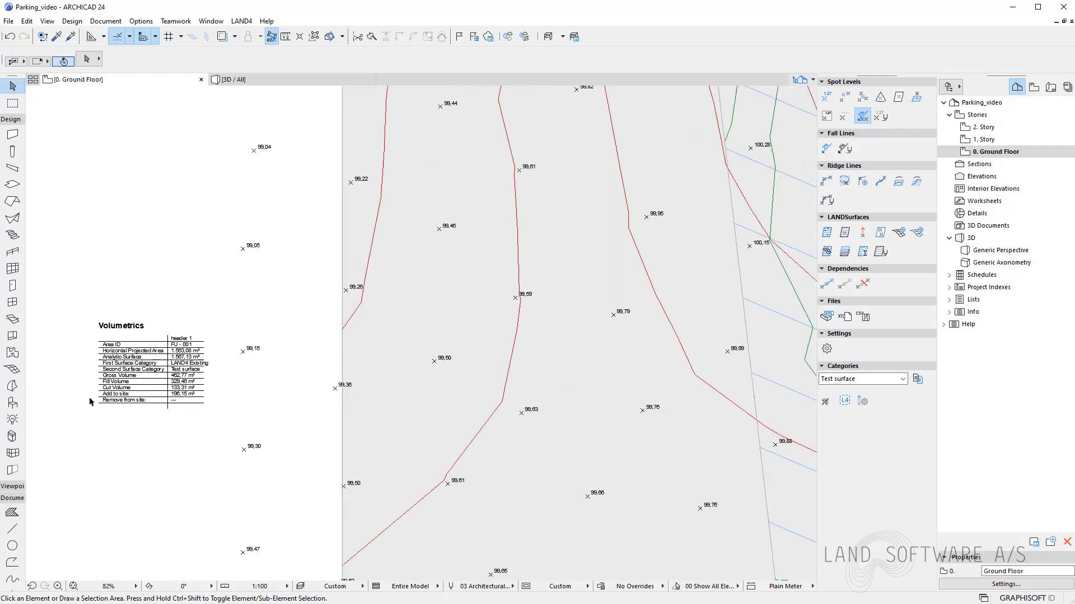
scroll(89, 364, "up", 5)
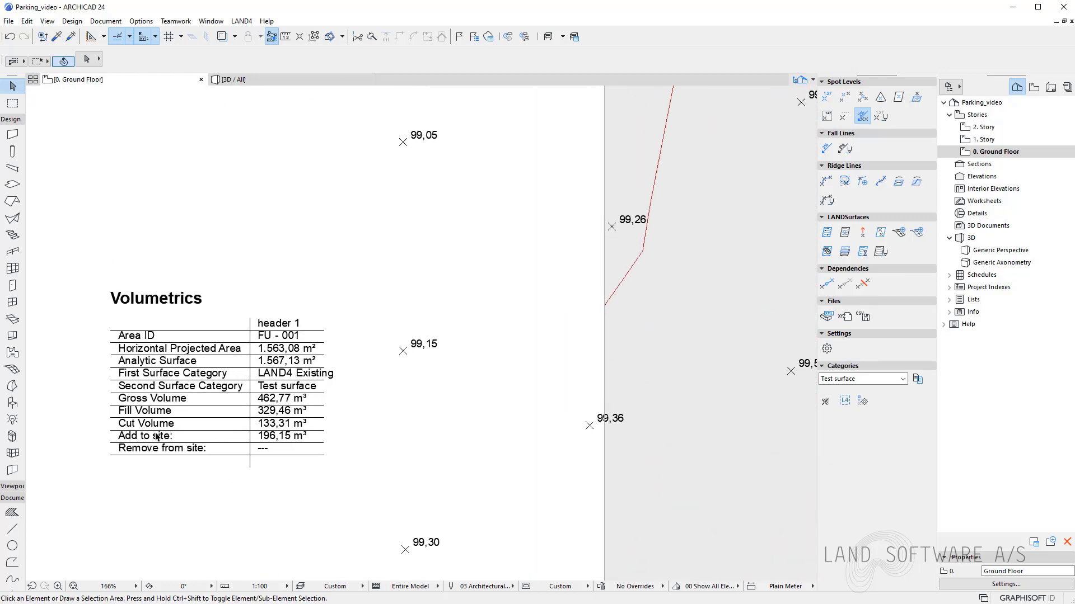
scroll(162, 444, "up", 1)
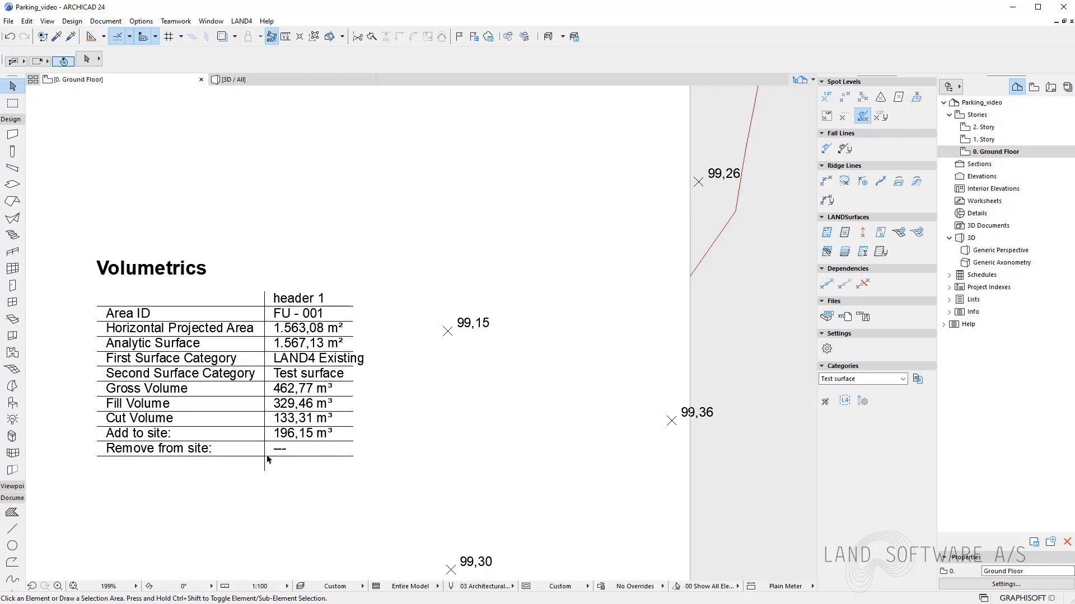
scroll(109, 493, "down", 1)
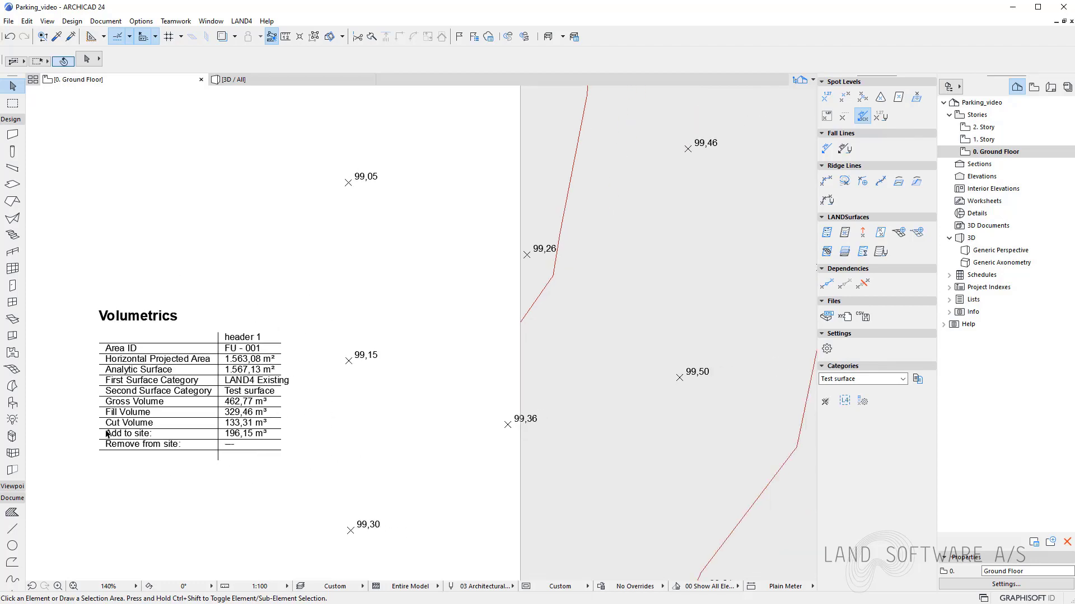
scroll(113, 435, "up", 2)
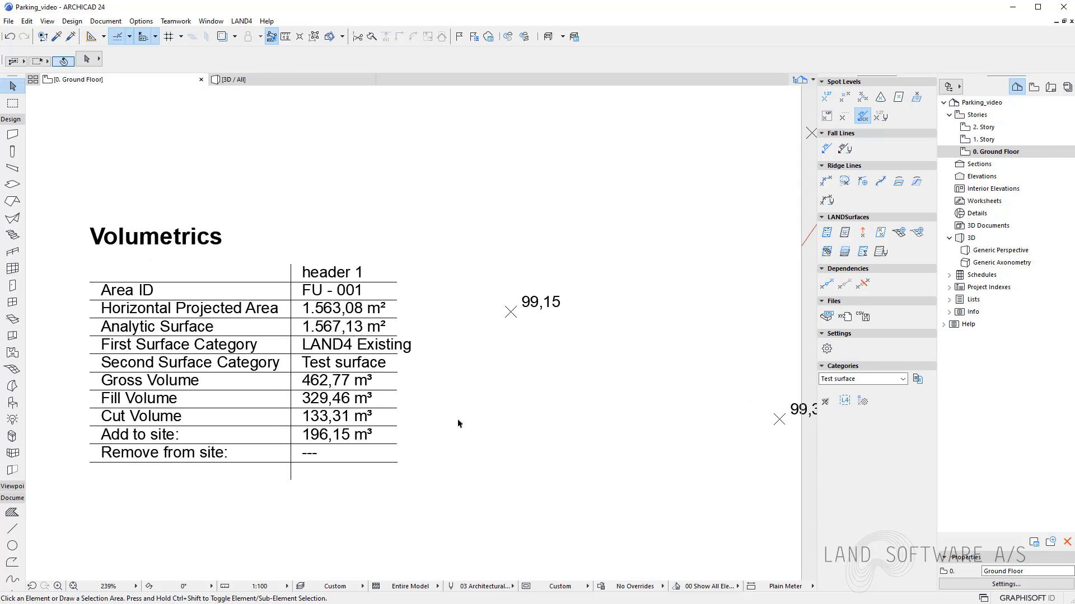
scroll(140, 482, "down", 5)
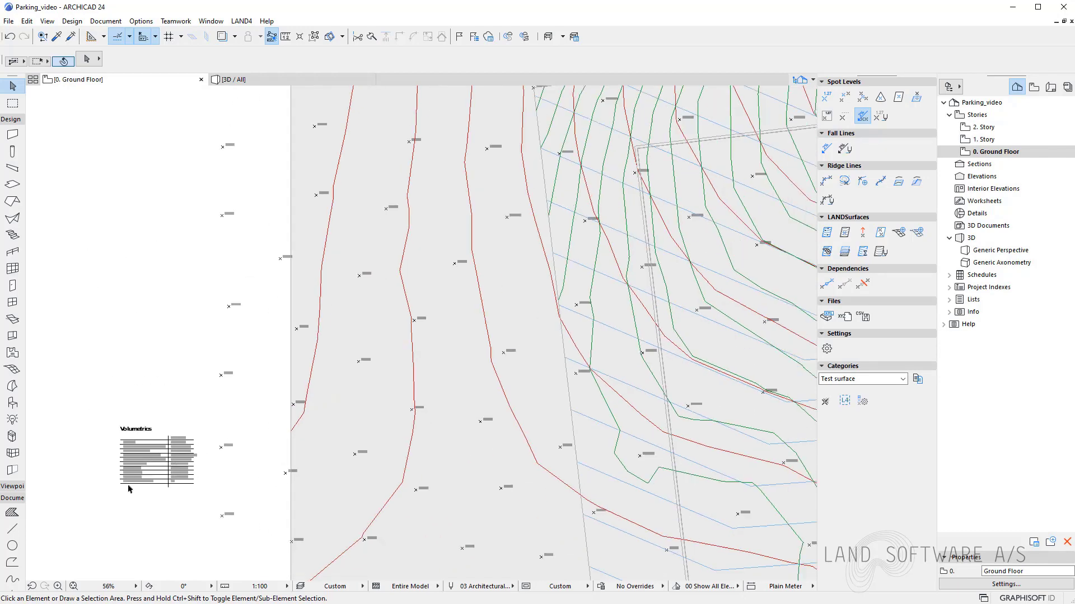
Step: Remove the Volumetrics stamp and the green-lined volumetrics surface from the ground floor plan, keeping the terrain and test surface
left_click_drag(103, 426, 175, 494)
left_click(174, 495)
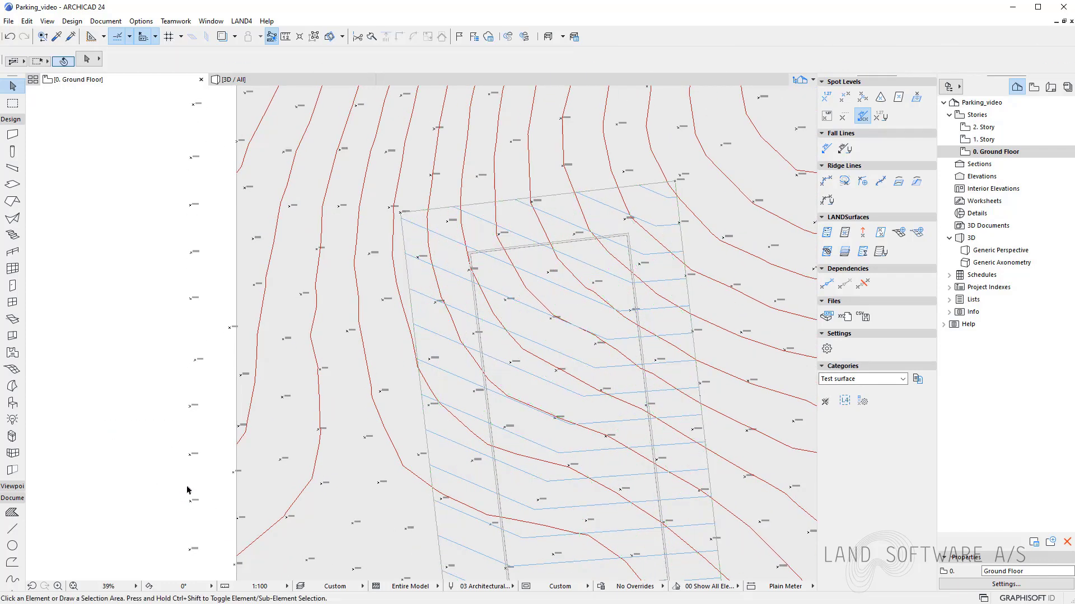
scroll(632, 276, "up", 2)
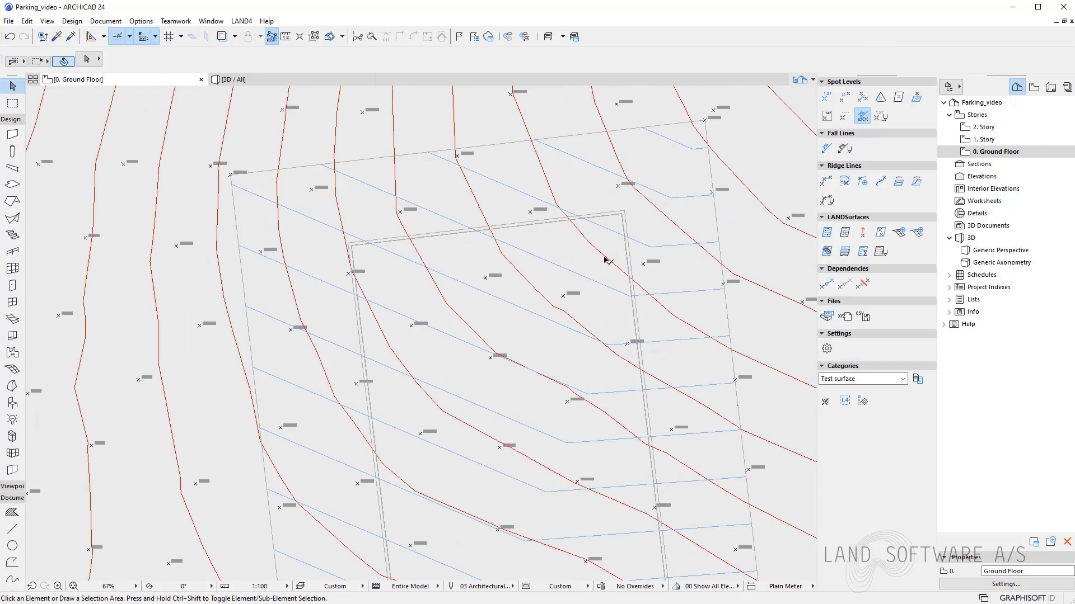
scroll(545, 257, "up", 2)
middle_click_drag(419, 274, 297, 324)
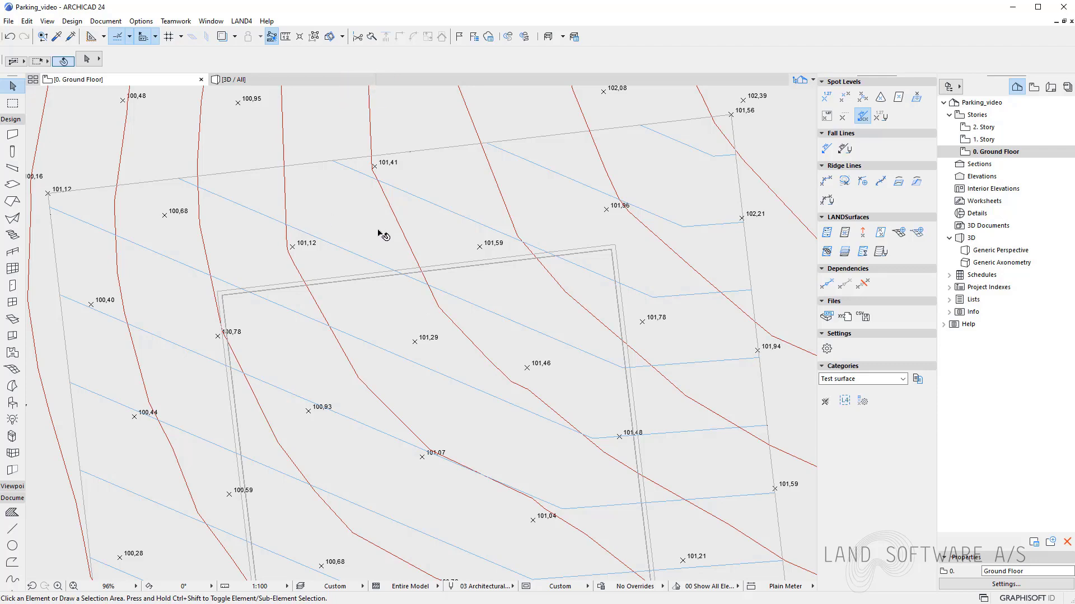
middle_click_drag(276, 235, 307, 179)
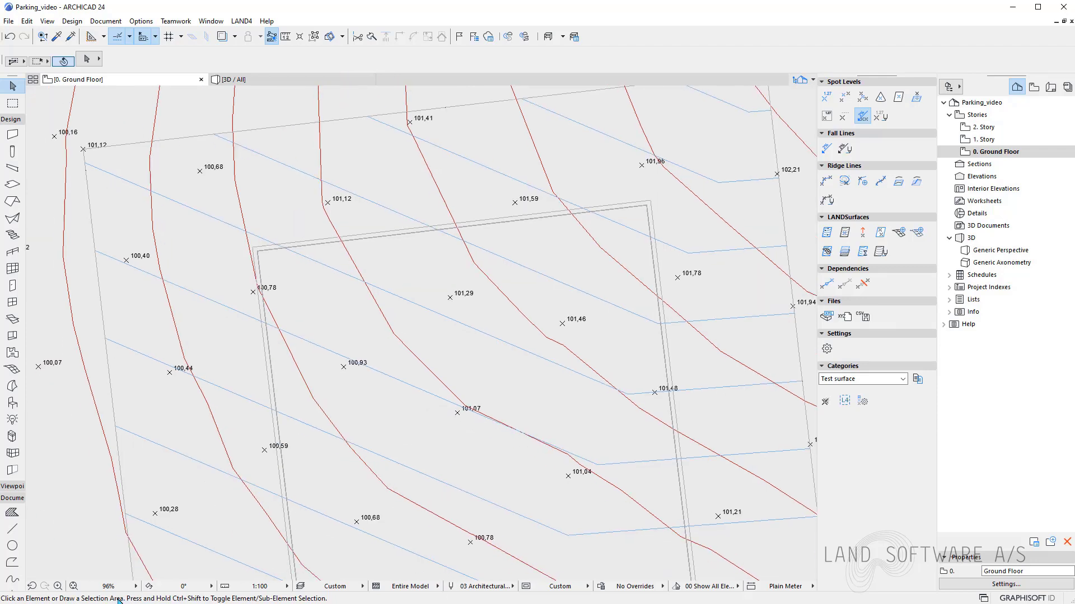
Step: Examine in 3D how the test surface meets the existing terrain along its long edge and far corner
left_click(268, 84)
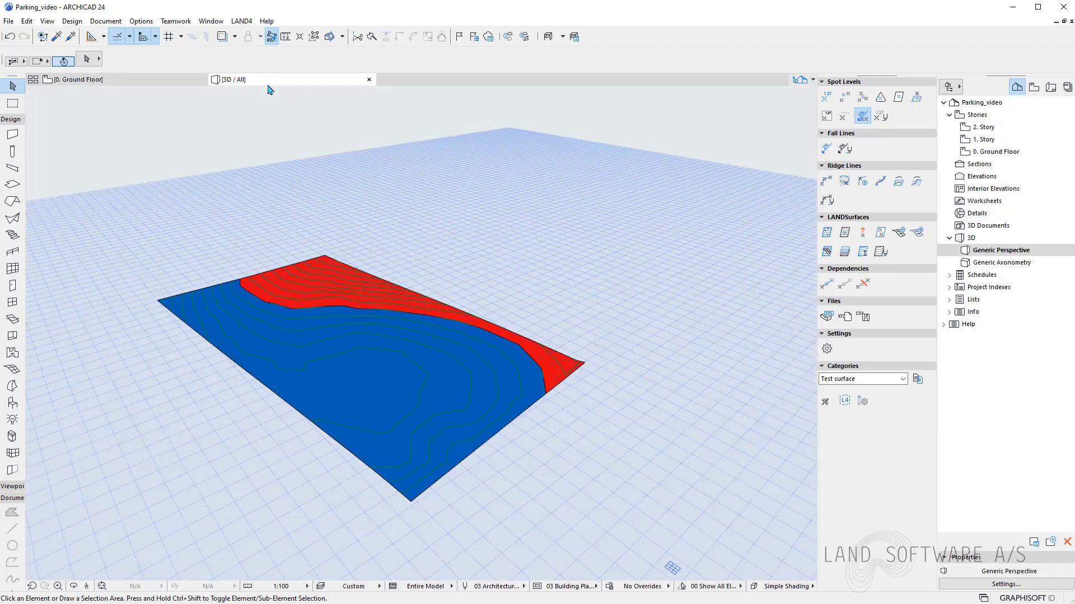
scroll(283, 422, "up", 10)
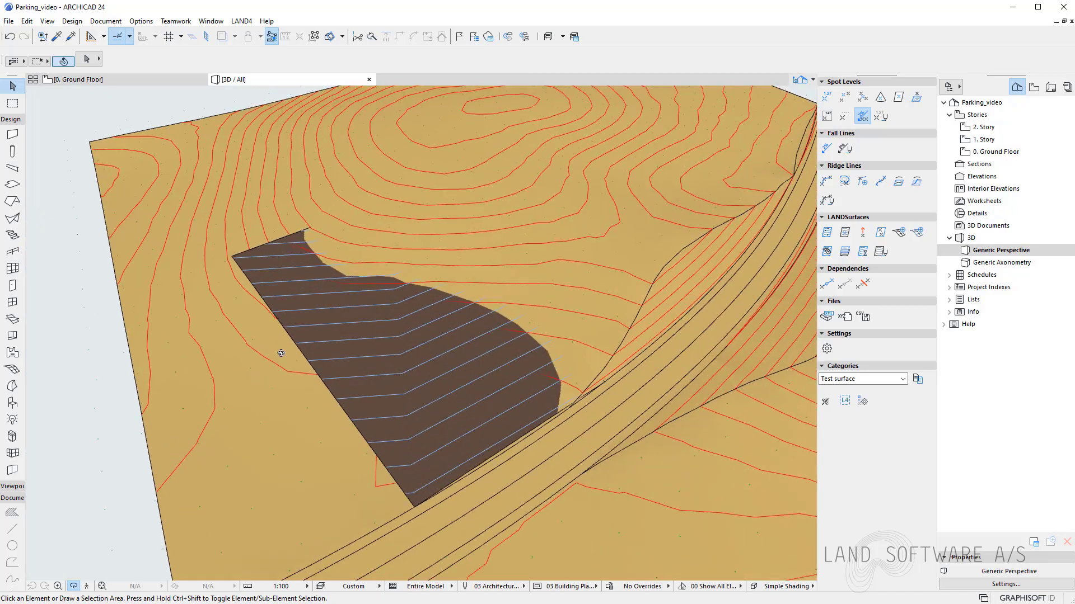
middle_click_drag(372, 446, 336, 357, "shift")
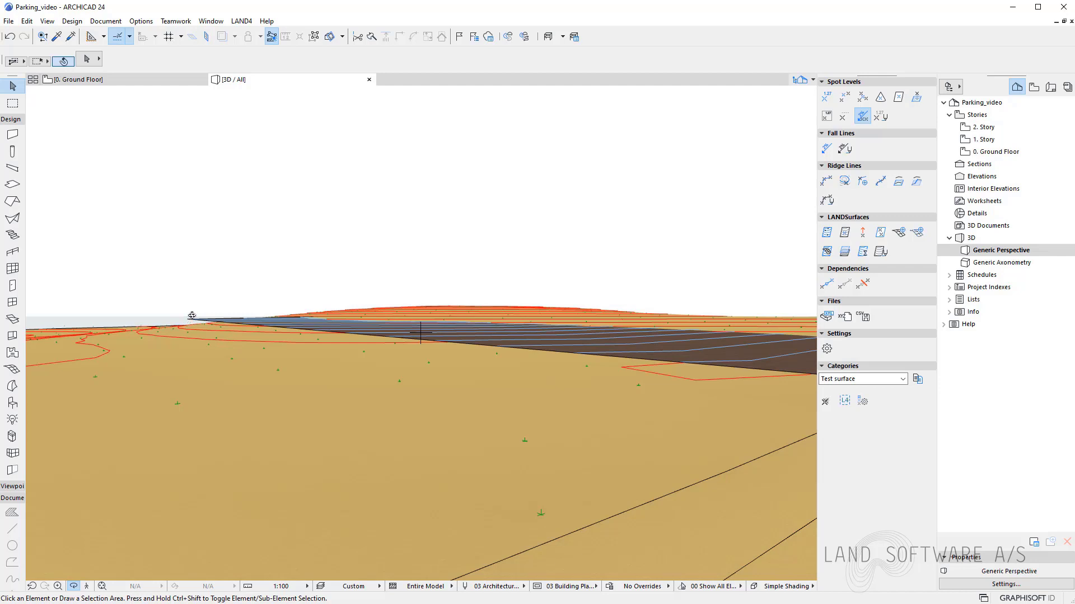
middle_click_drag(195, 335, 195, 383, "shift")
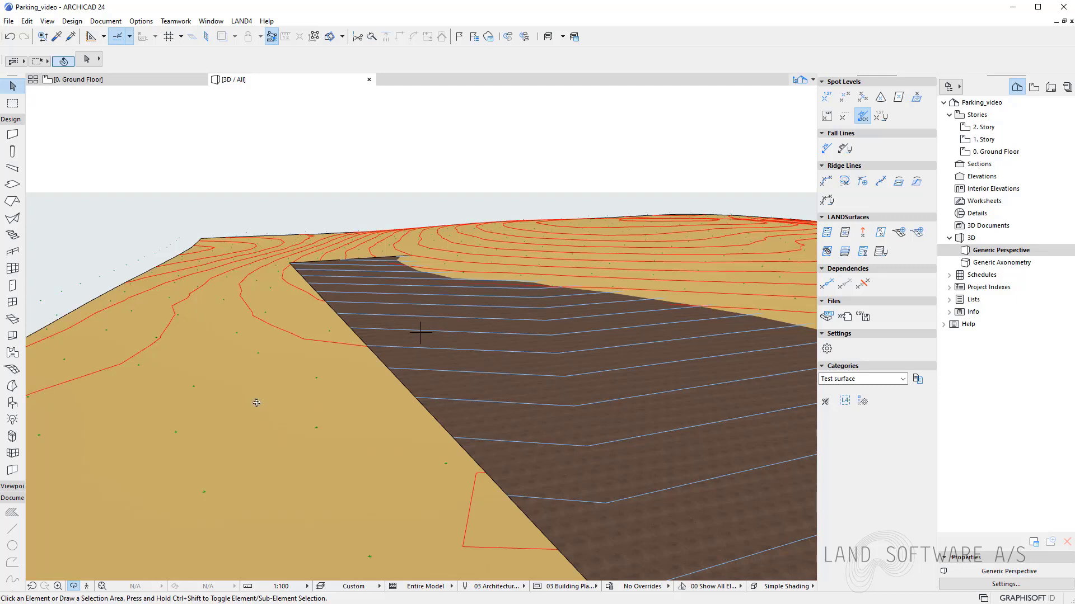
left_click_drag(257, 382, 257, 377)
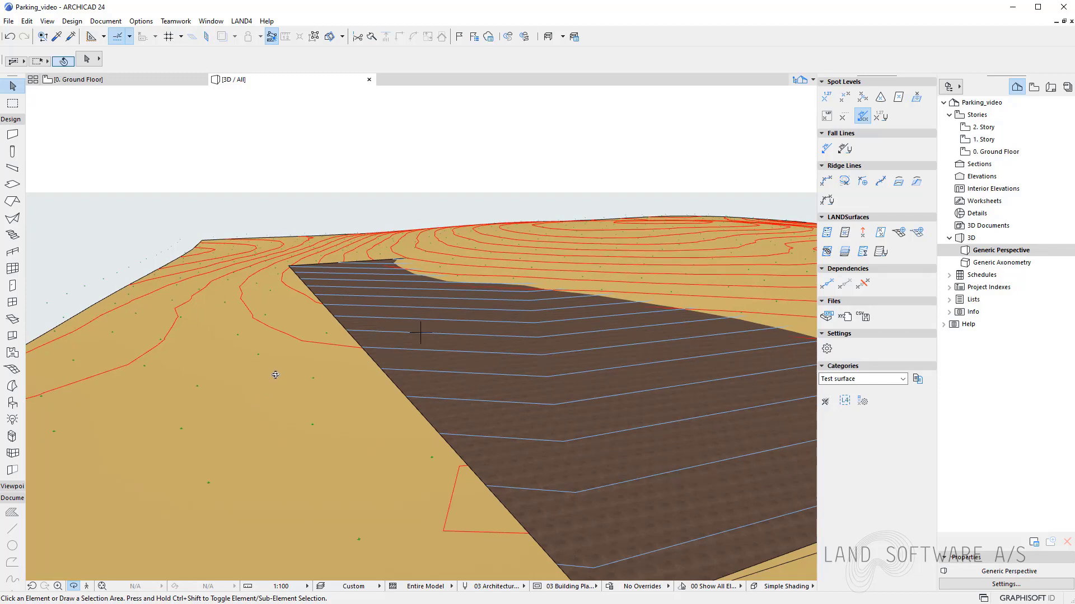
left_click_drag(515, 291, 524, 319)
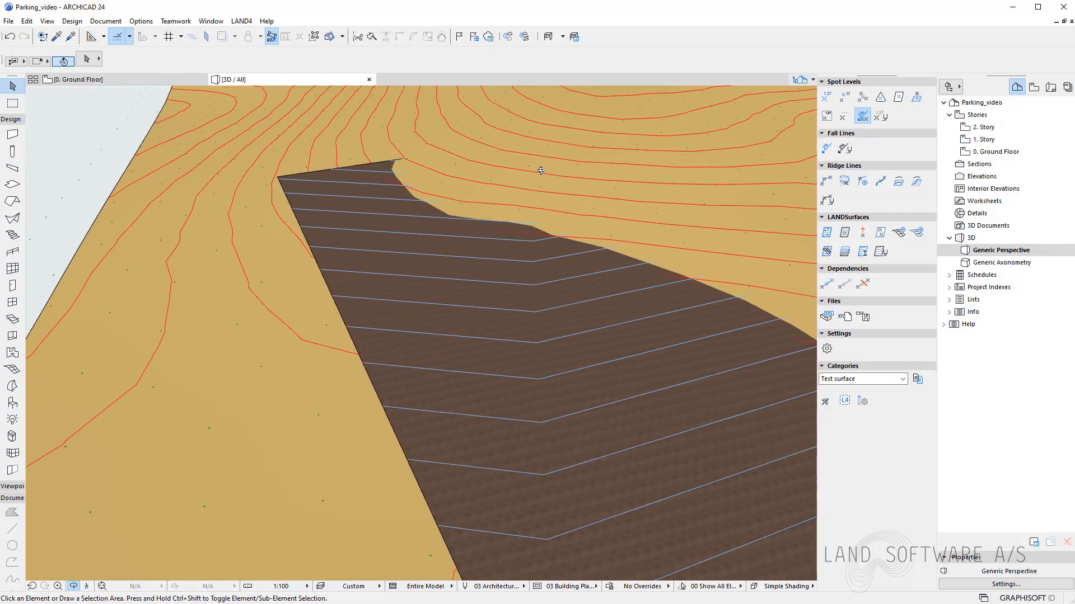
Step: Return to the ground floor plan and check the slope between the test surface's diagonal corner spot levels, 101,56 and 99,75
left_click(161, 84)
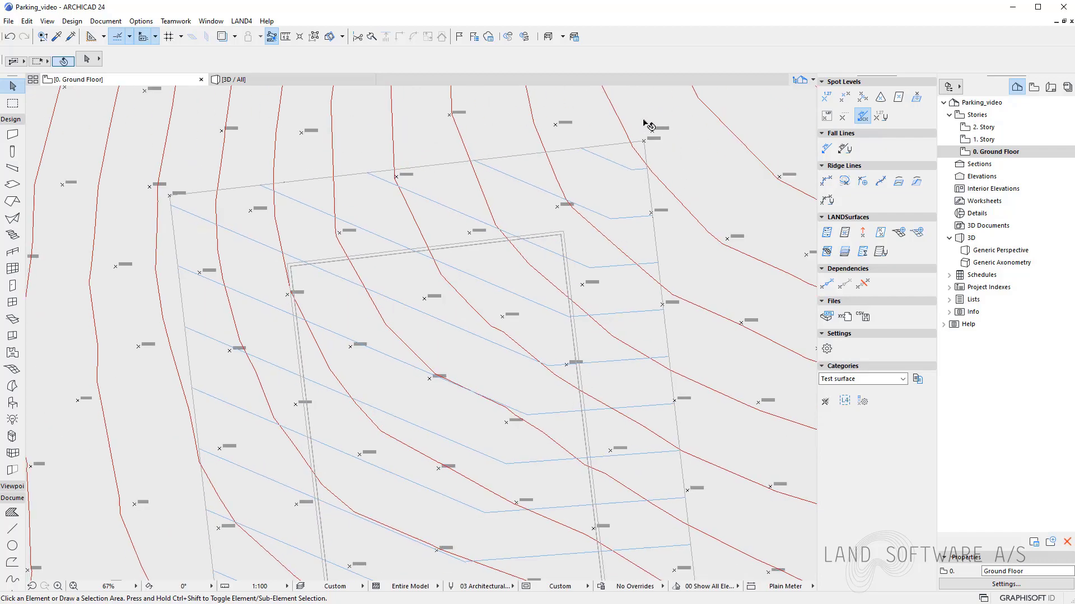
middle_click_drag(650, 148, 622, 208)
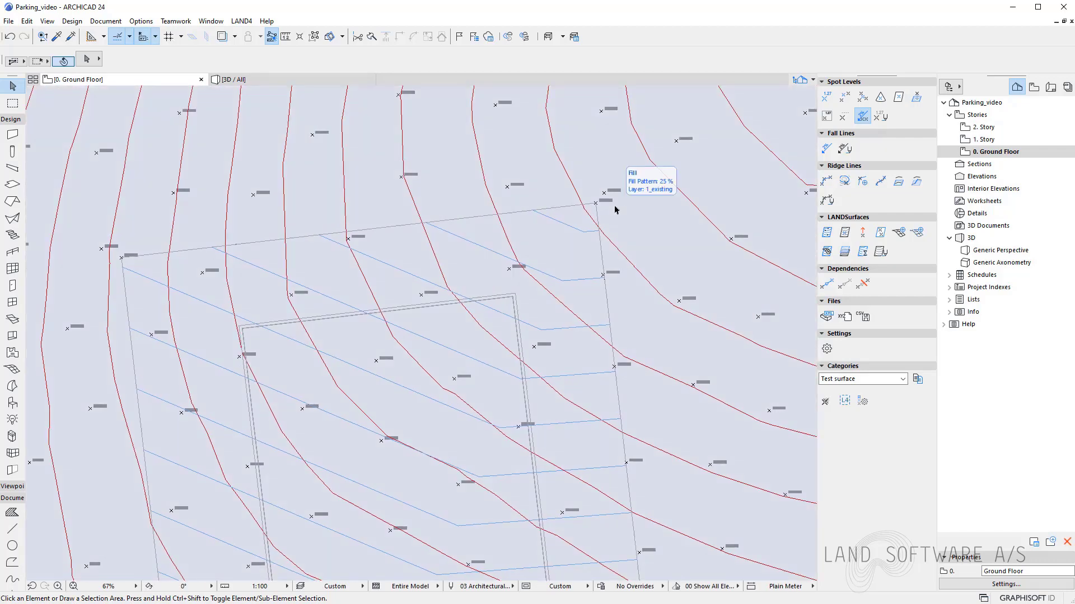
scroll(614, 209, "up", 4)
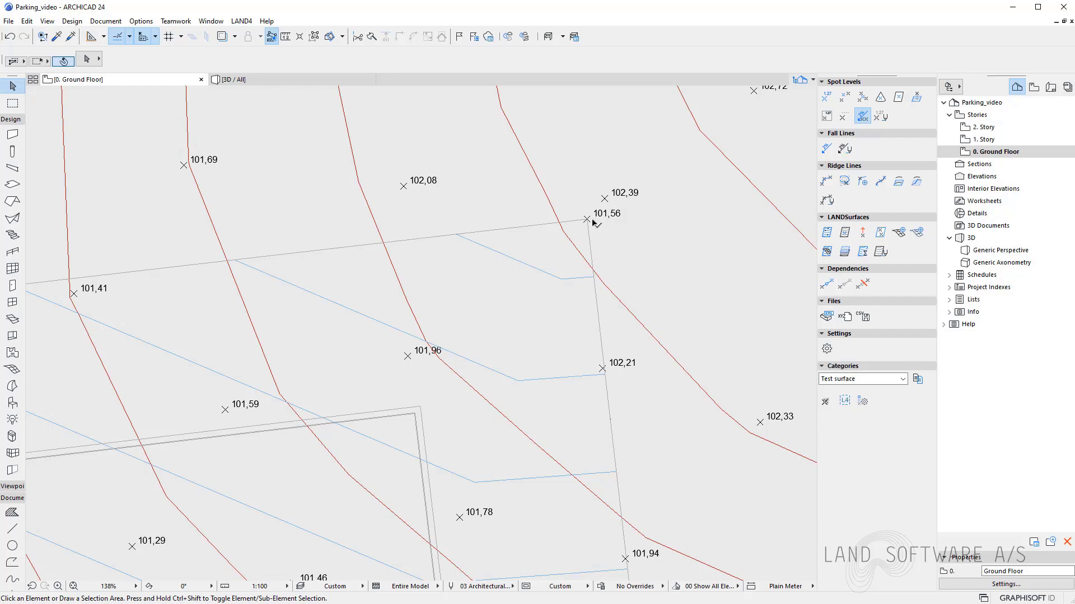
left_click(587, 219)
scroll(515, 173, "down", 5)
scroll(344, 546, "up", 3)
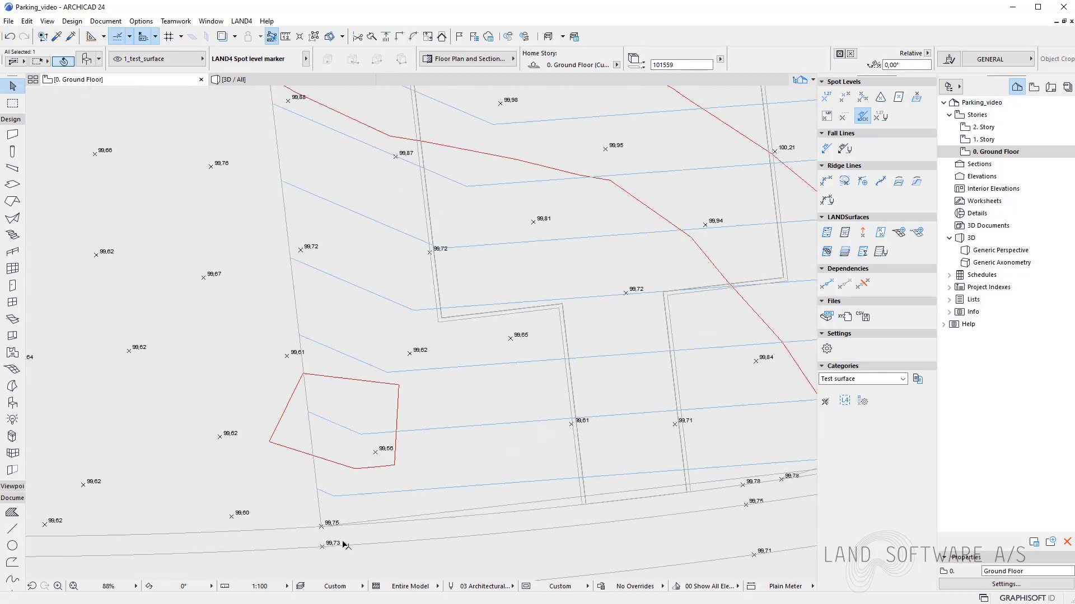
scroll(344, 545, "up", 3)
left_click(307, 516, "shift")
left_click(621, 267)
key("Tab")
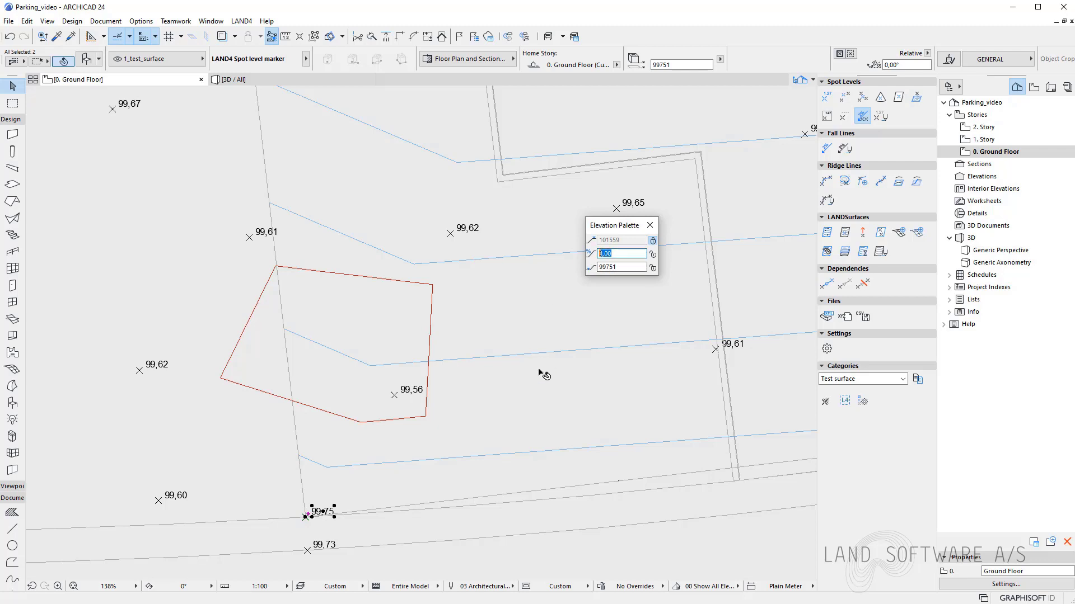
left_click(631, 255)
left_click(649, 225)
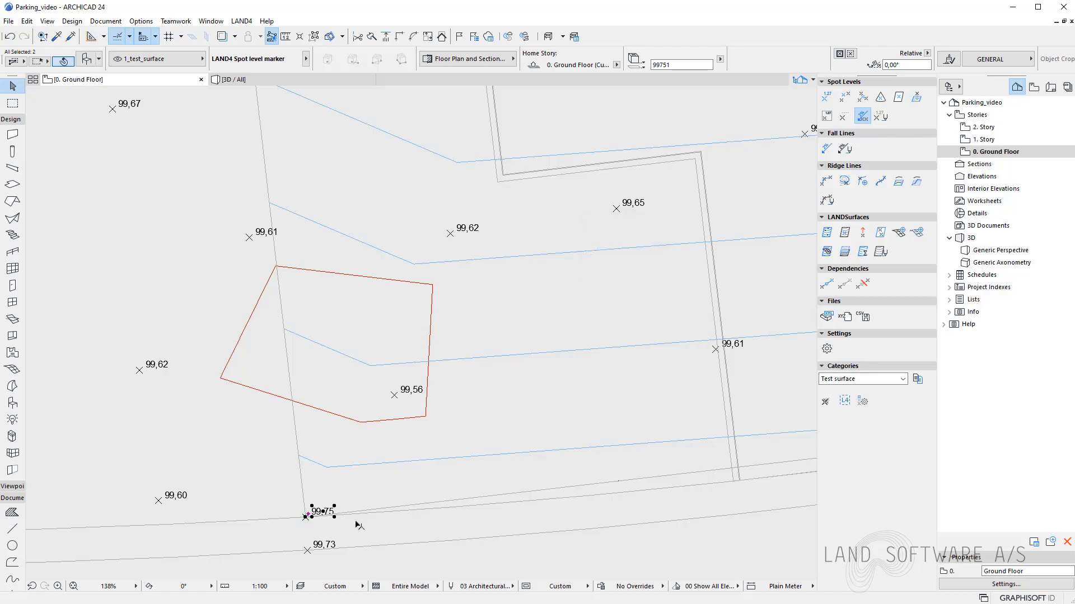
Step: Check the slope along the test surface's left edge, choosing its lower corner spot level first and its upper one second
left_click(307, 519)
scroll(311, 524, "down", 3)
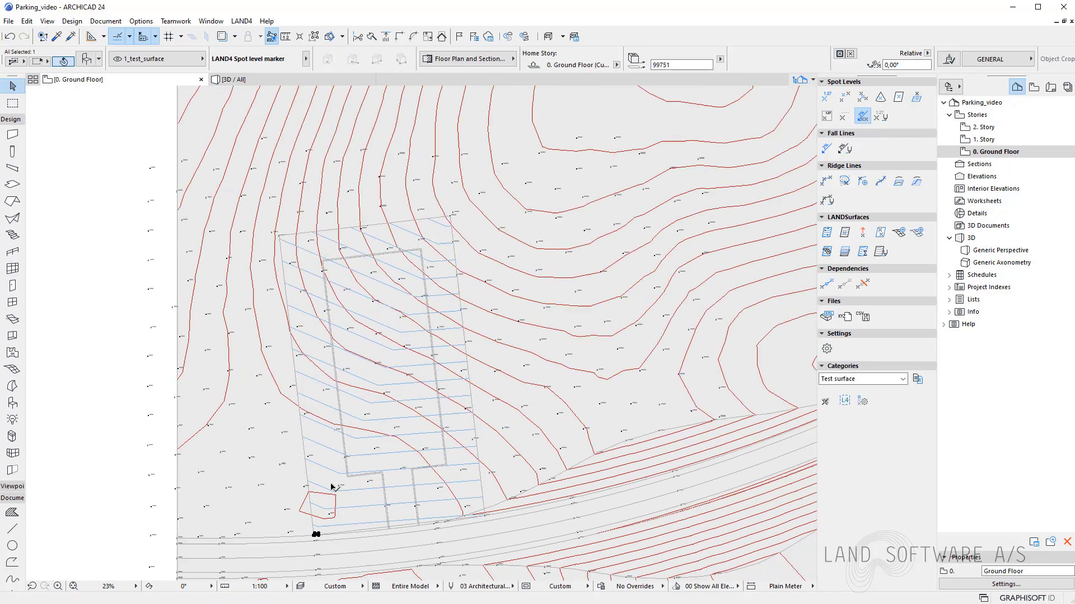
scroll(280, 255, "up", 2)
scroll(296, 259, "up", 3)
left_click(295, 256, "shift")
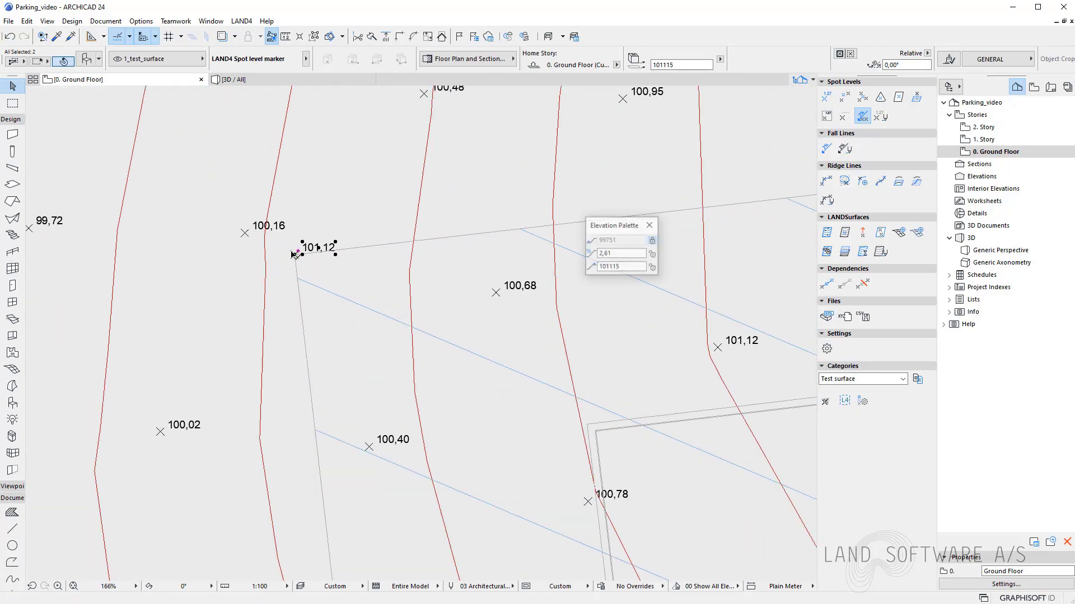
left_click(613, 254)
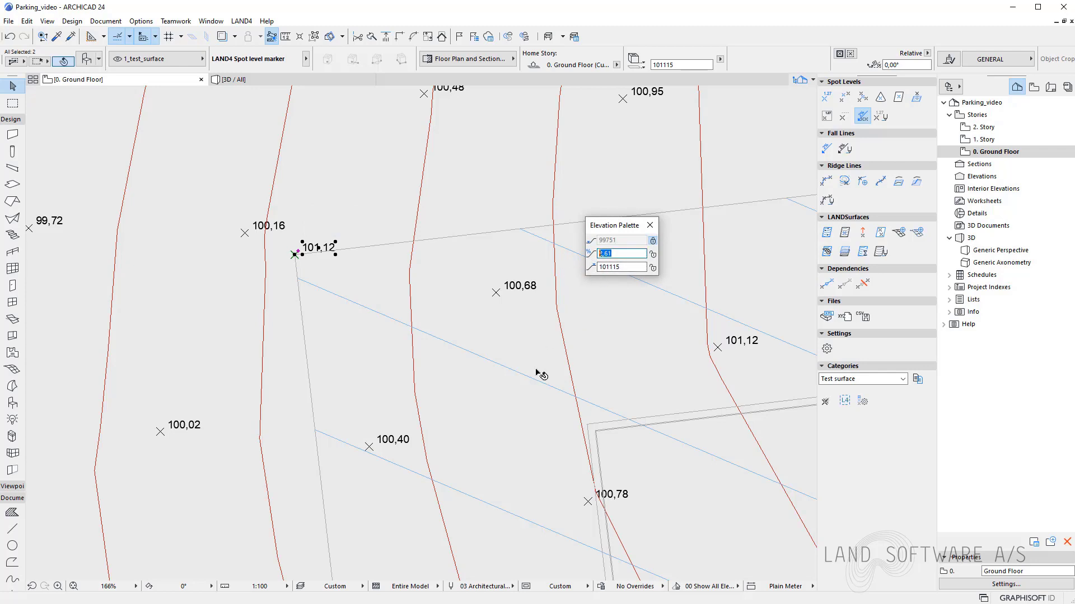
key("Escape")
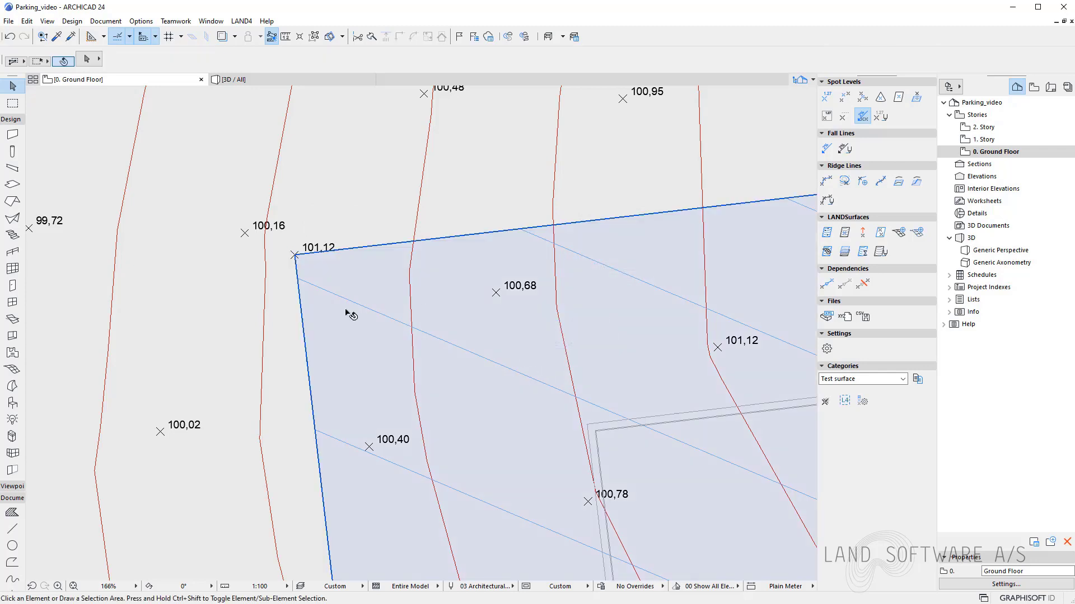
Step: Select the left edge's two corner spot levels, upper corner first, and compare their entries in the Elevation Palette
left_click(296, 255)
scroll(244, 159, "down", 10)
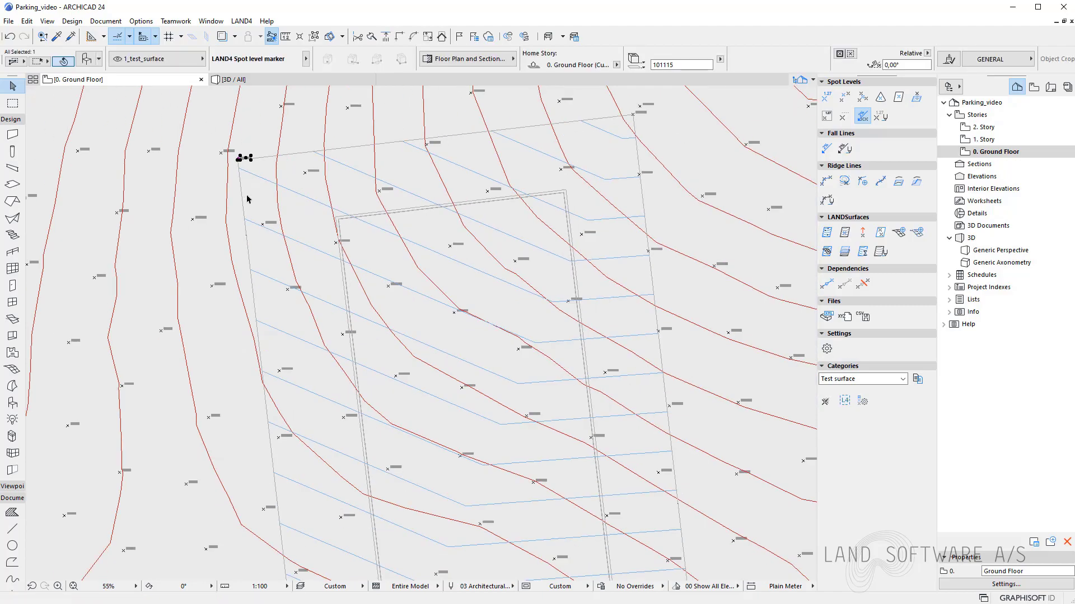
scroll(282, 475, "up", 9)
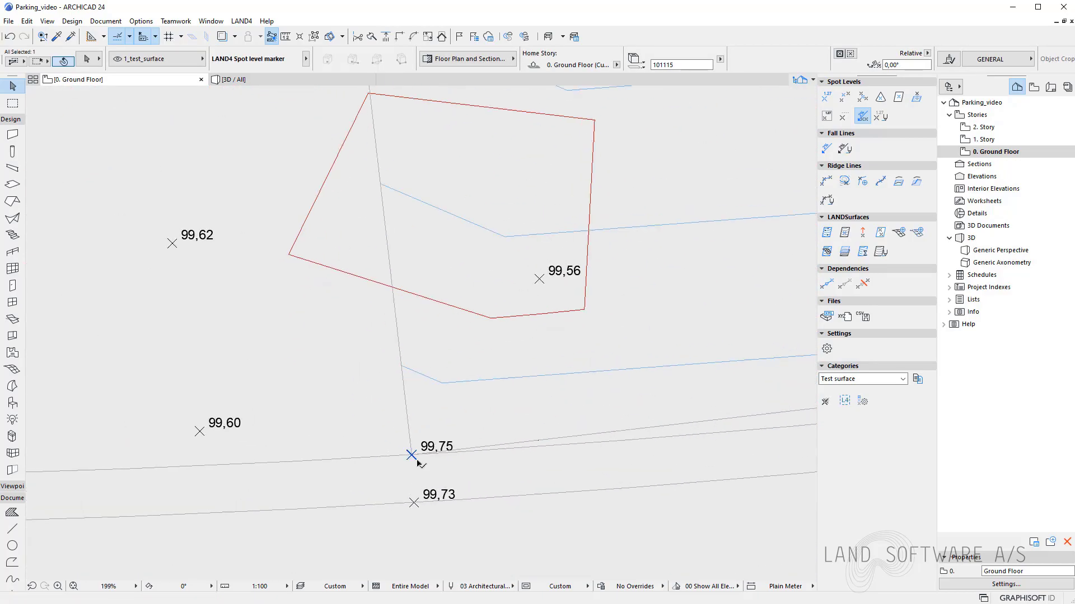
left_click(410, 451, "shift")
scroll(318, 507, "down", 6)
scroll(318, 507, "up", 14)
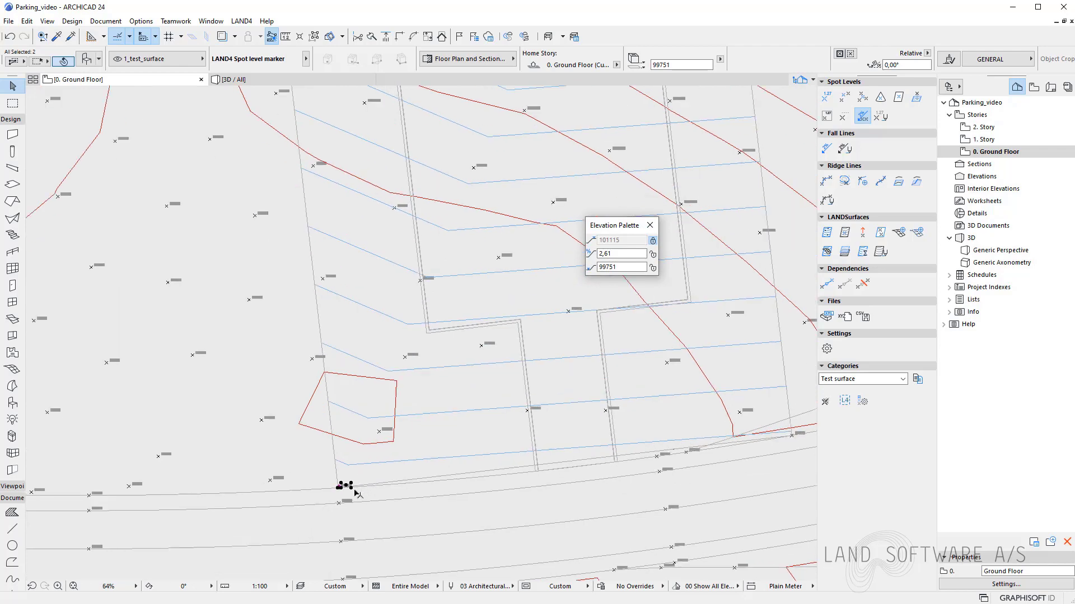
left_click(600, 268)
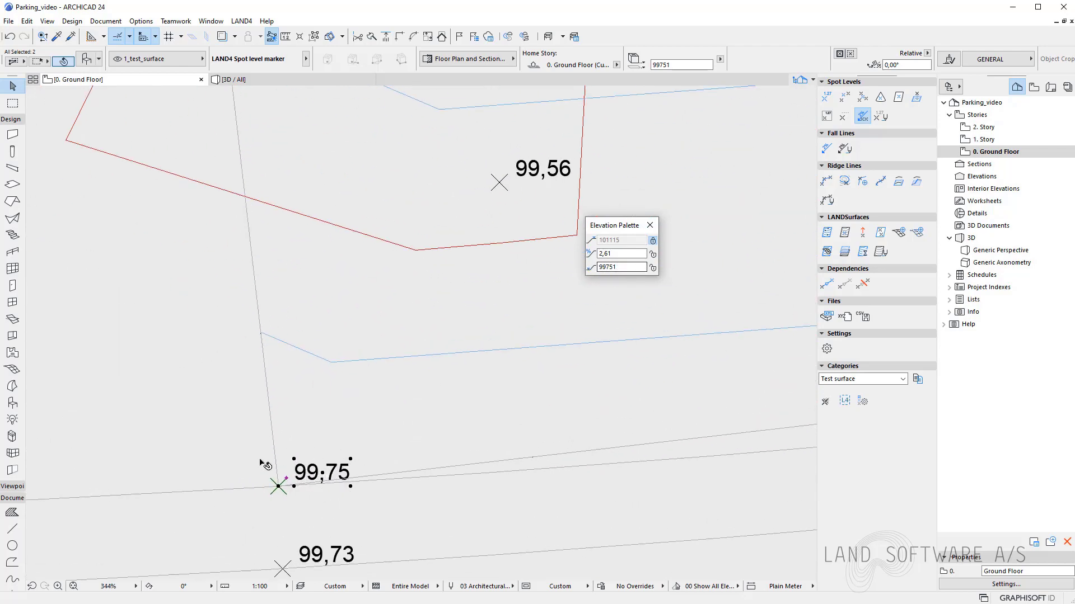
scroll(317, 555, "down", 14)
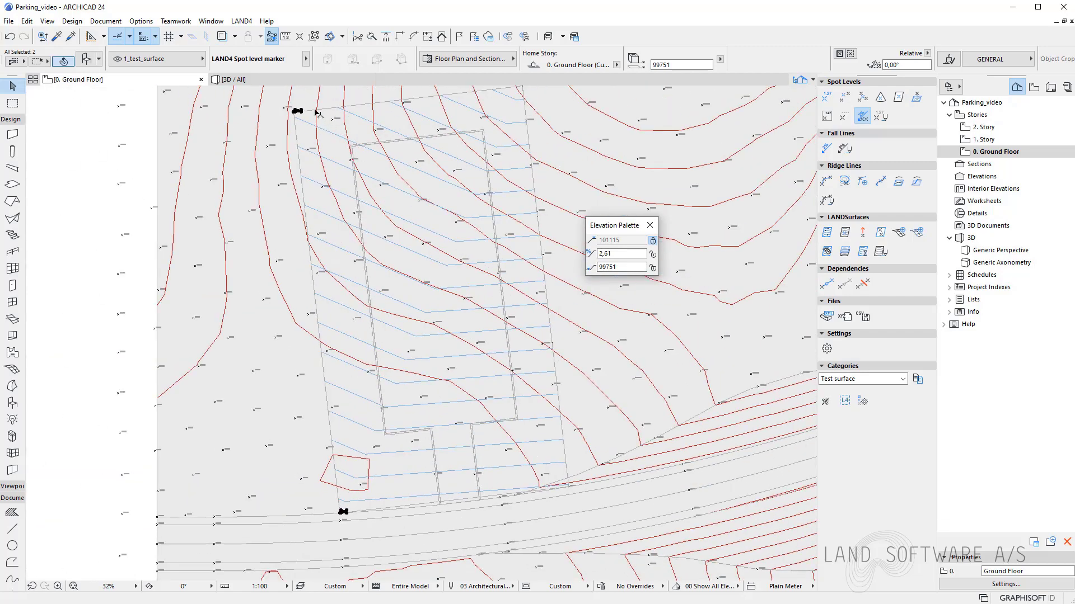
scroll(295, 105, "up", 11)
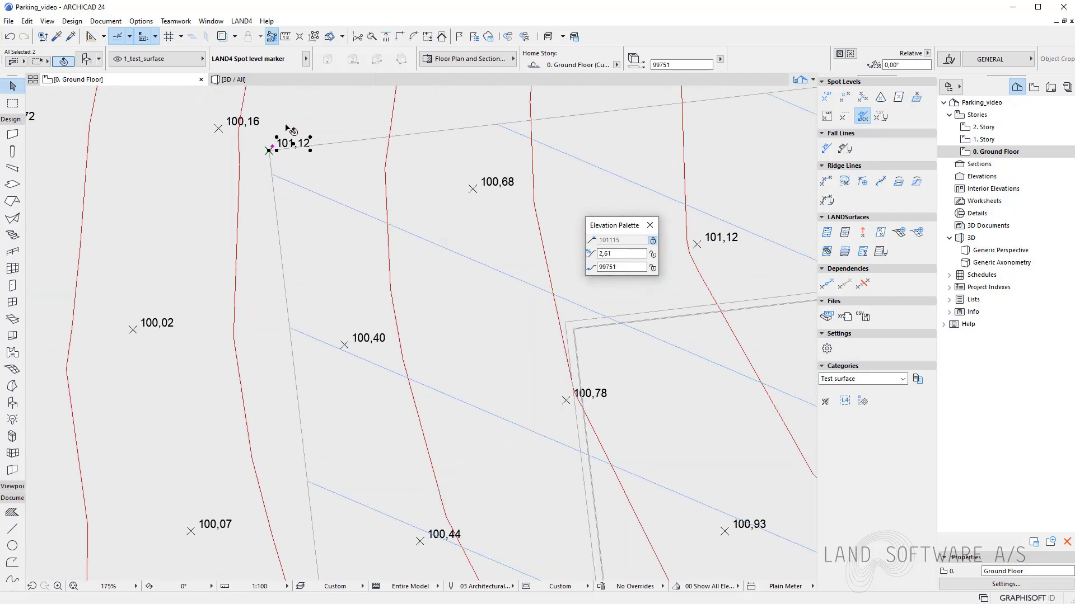
Step: Lock the lower corner's elevation, set the slope between the two left-edge spot levels to 2,75, and deselect them
left_click(653, 268)
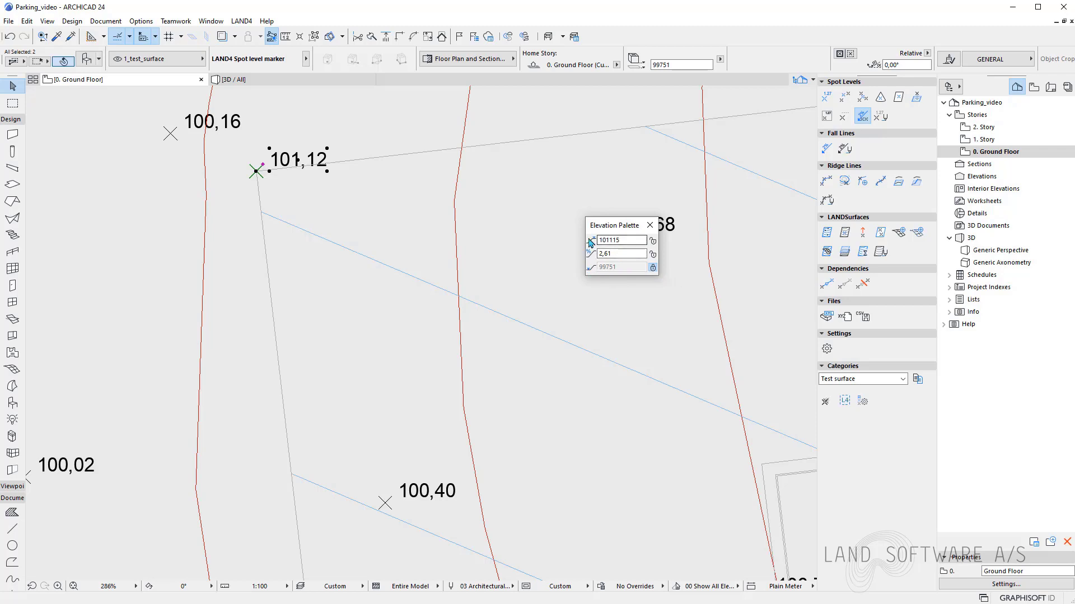
left_click(614, 253)
left_click(582, 359)
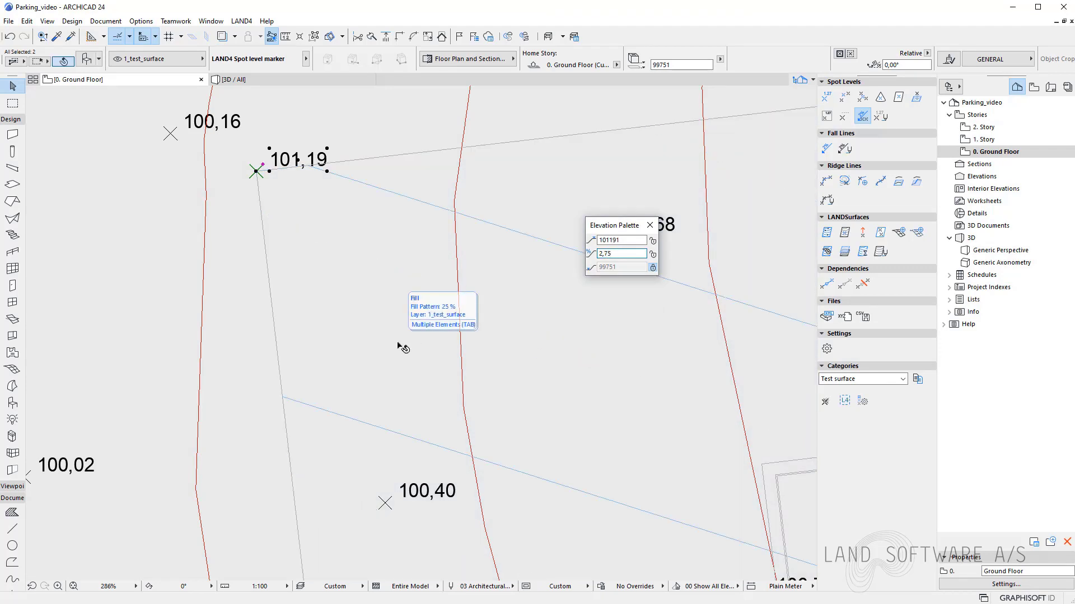
scroll(294, 286, "down", 2)
scroll(307, 276, "down", 3)
left_click(308, 276)
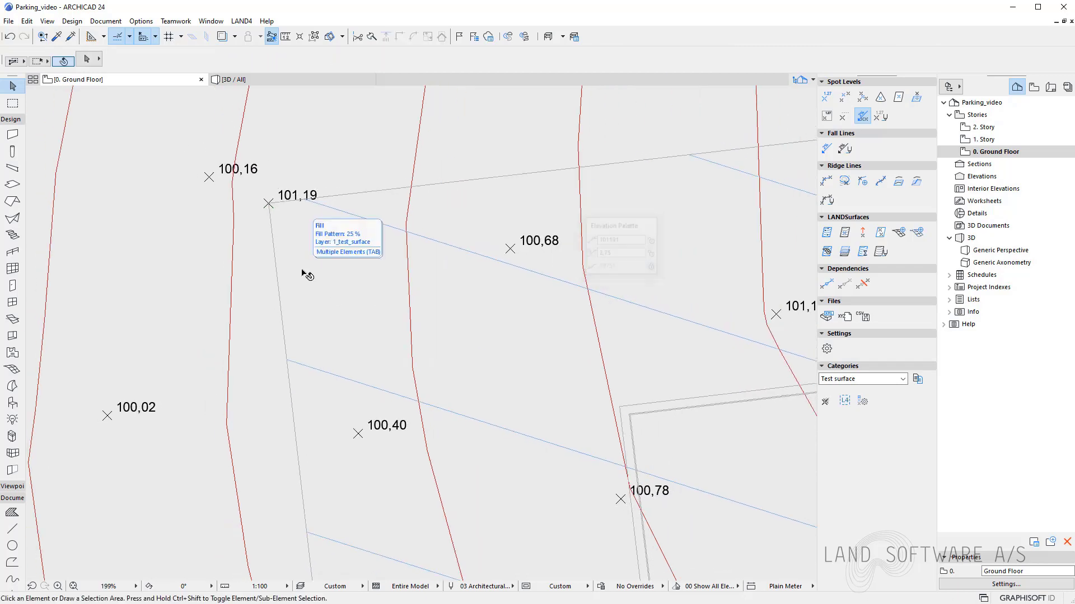
Step: Run a volumetrics calculation between the existing terrain and the test surface, outlining the area through the test surface's four corners
scroll(280, 258, "down", 15)
scroll(263, 246, "down", 3)
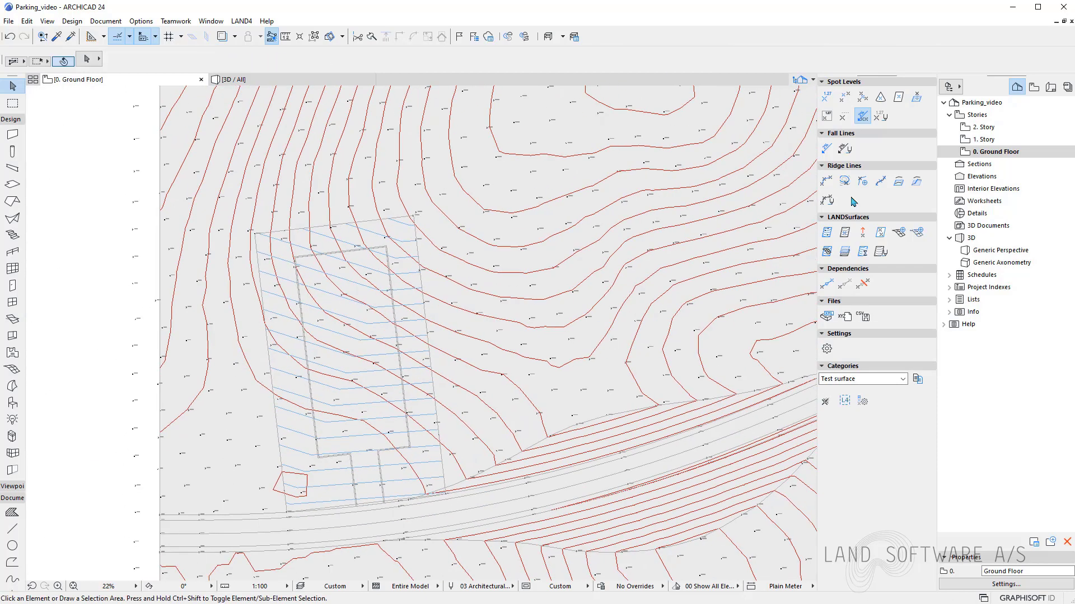
left_click(845, 252)
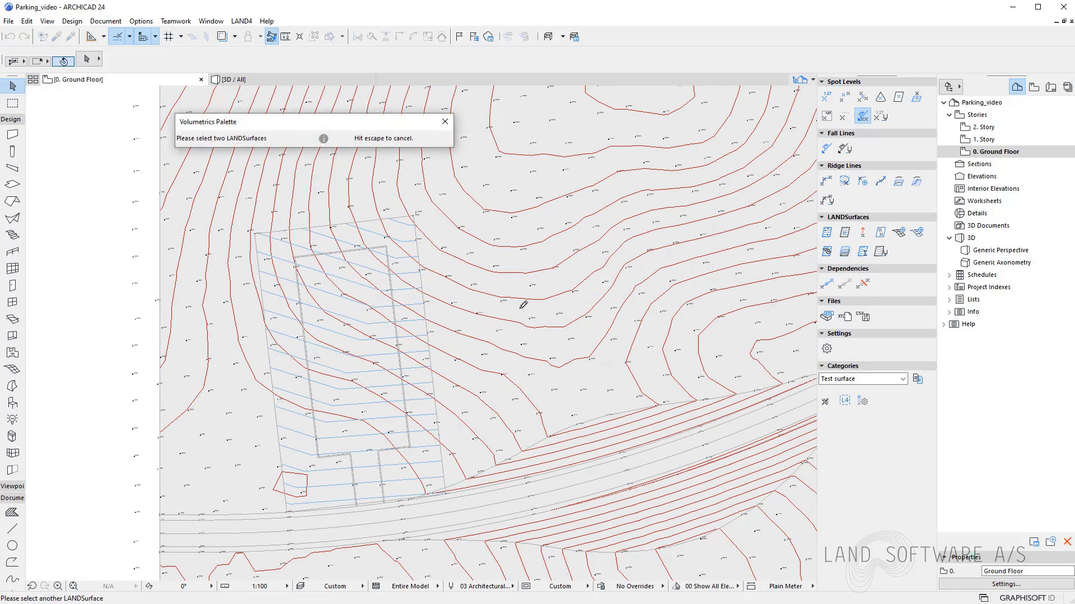
left_click(408, 292)
left_click(254, 234)
left_click(414, 216)
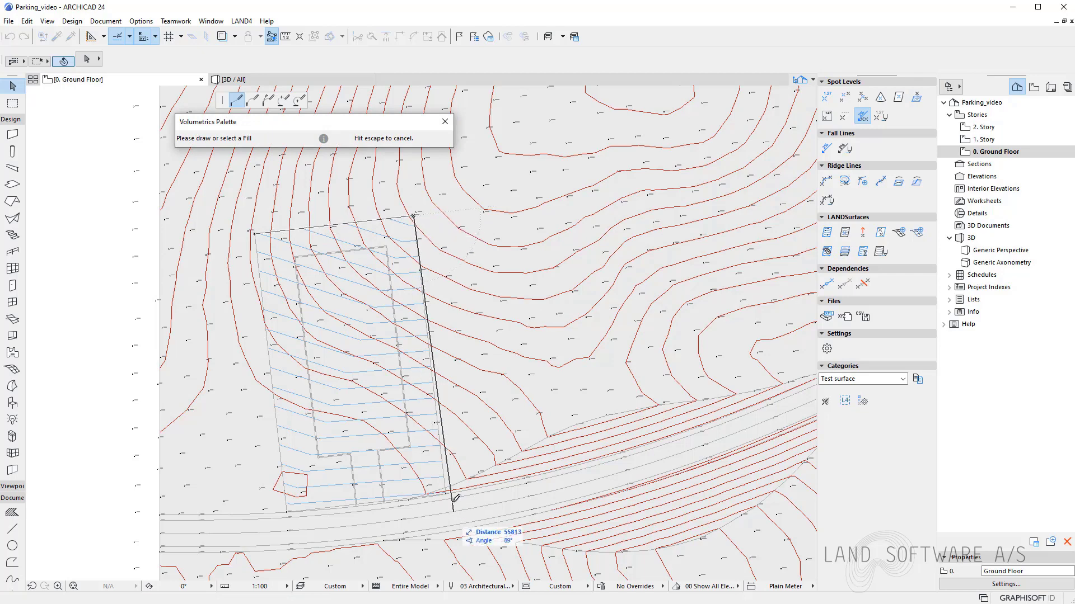
scroll(447, 498, "up", 5)
left_click(479, 472)
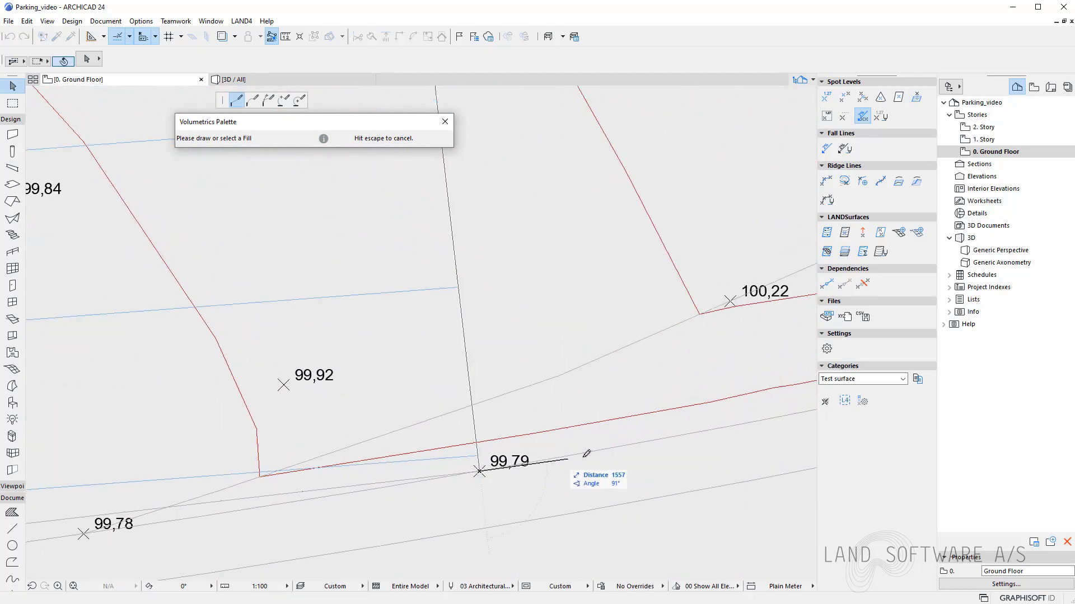
scroll(579, 456, "down", 8)
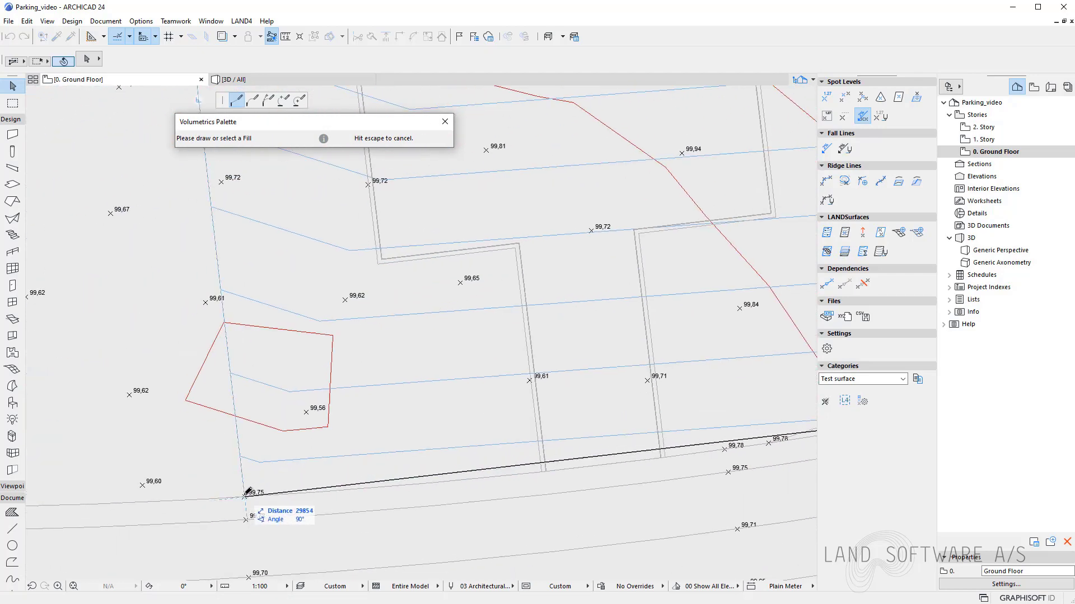
left_click(245, 519)
scroll(257, 518, "down", 5)
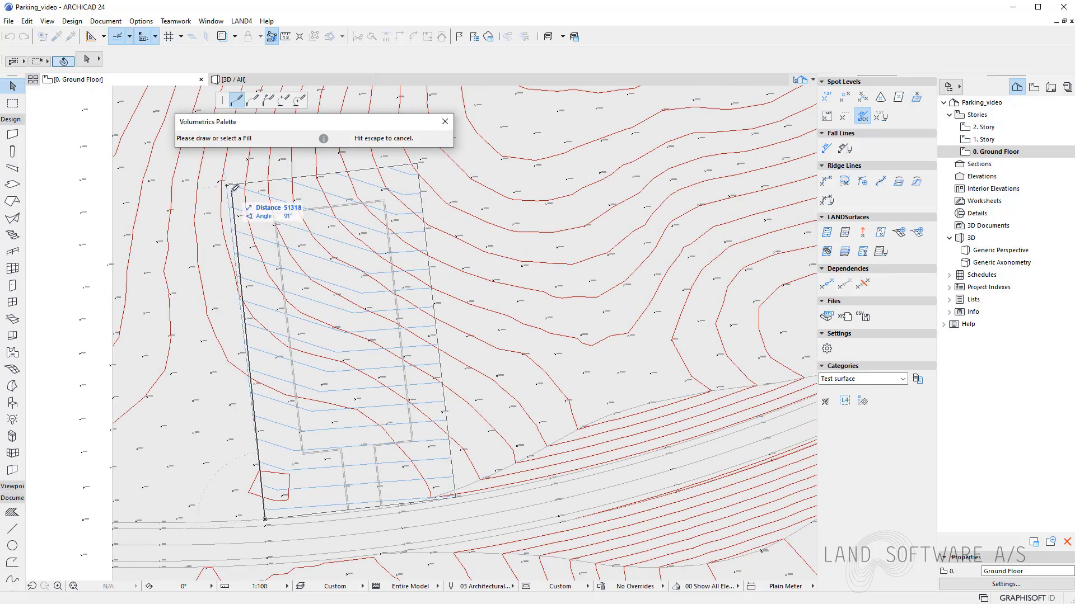
scroll(232, 190, "up", 3)
left_click(227, 187)
Step: Place the volumetrics table in the empty area beside the terrain's left edge, examine its fill and cut volumes, and deselect it
scroll(170, 312, "down", 3)
left_click(179, 335)
scroll(171, 361, "up", 5)
scroll(178, 367, "up", 2)
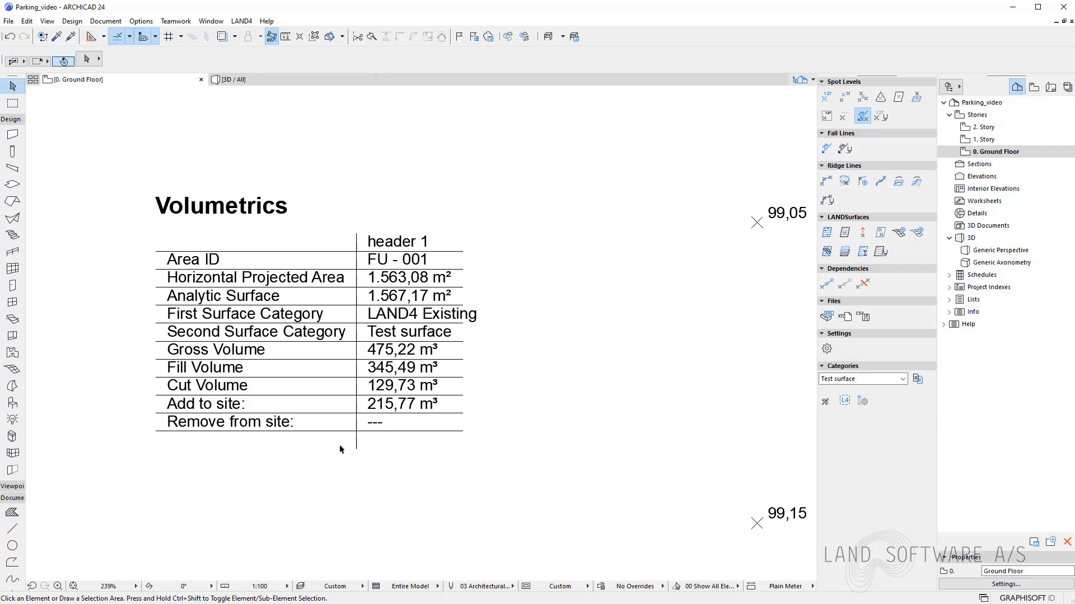
left_click_drag(124, 170, 551, 505)
scroll(162, 449, "down", 3)
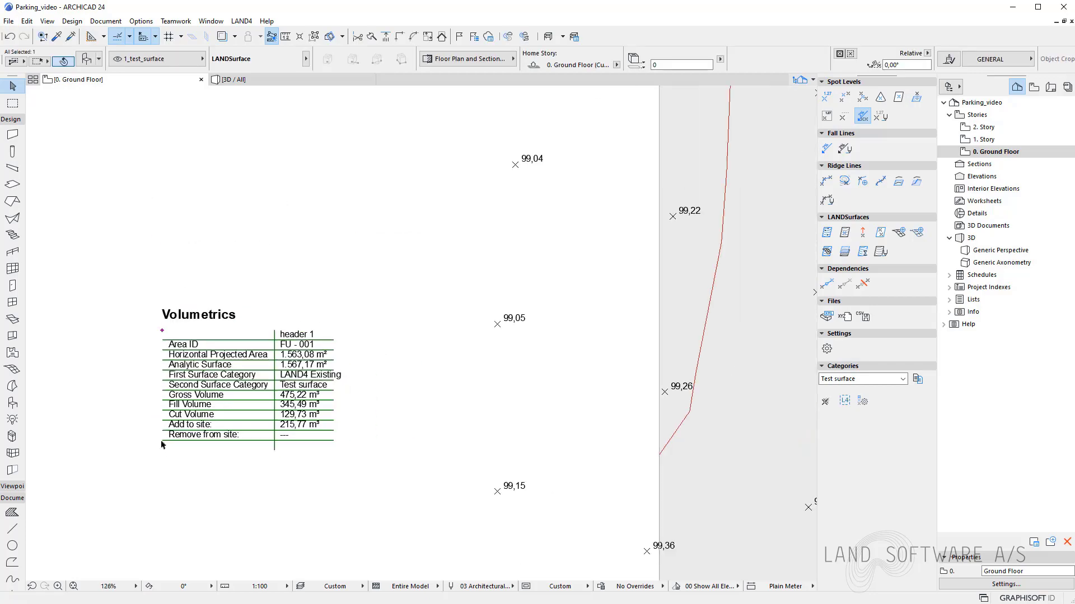
scroll(163, 449, "down", 5)
key("Escape")
scroll(163, 438, "down", 6)
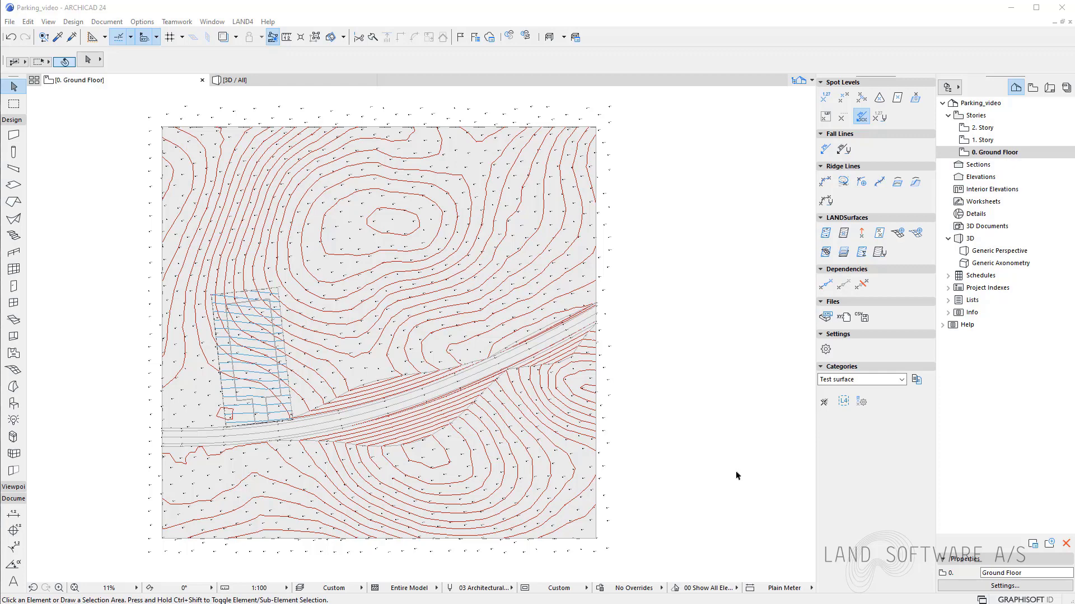
Step: Project the test surface's outline onto the existing terrain surface at a 20 % fall towards its left side, and check the resulting line
scroll(220, 363, "up", 5)
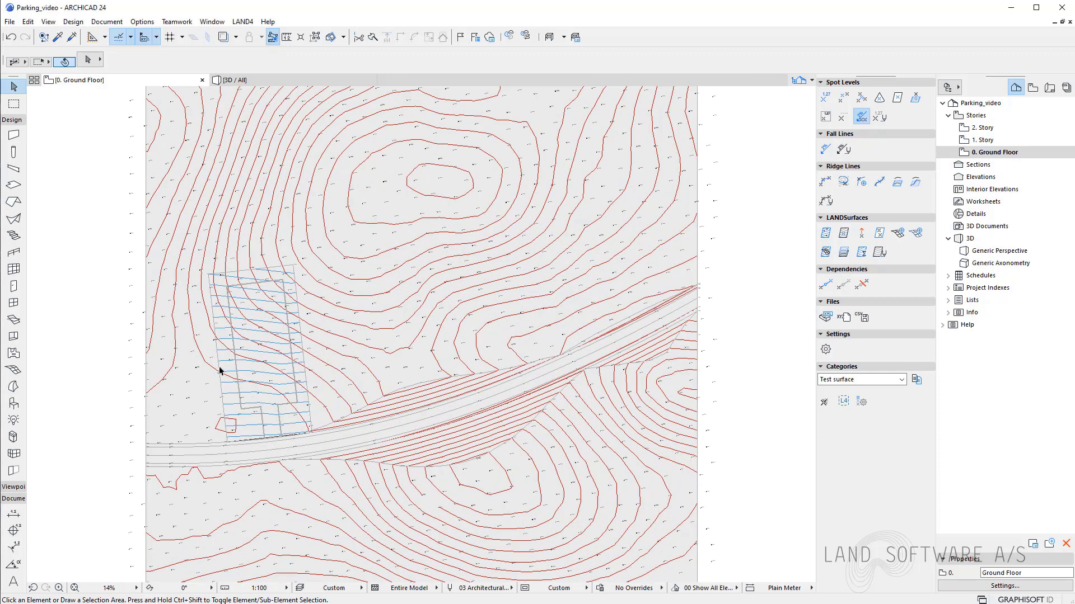
scroll(374, 382, "down", 2)
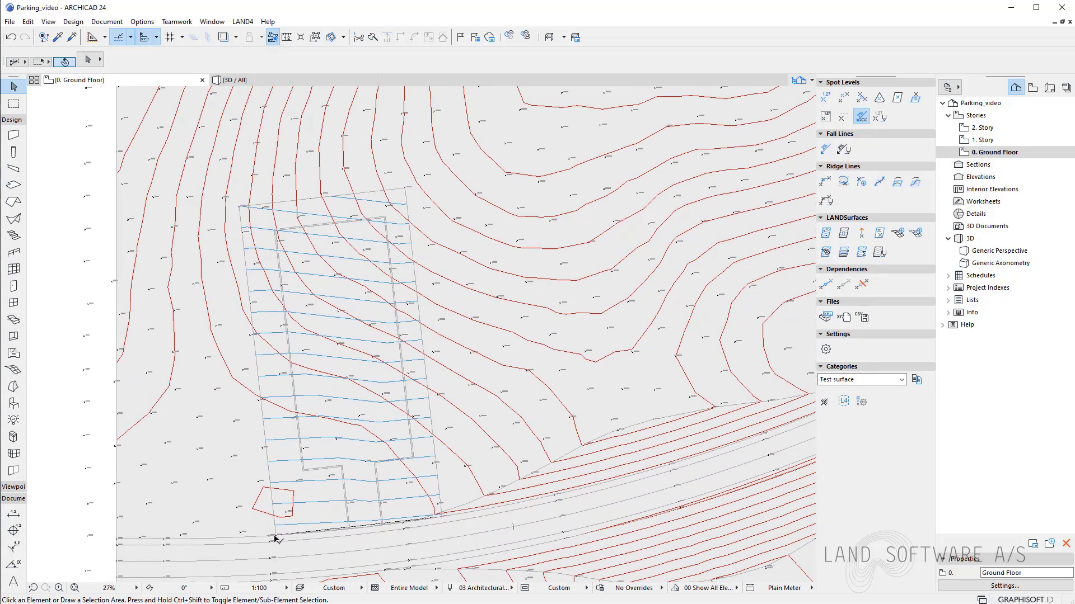
left_click(261, 415)
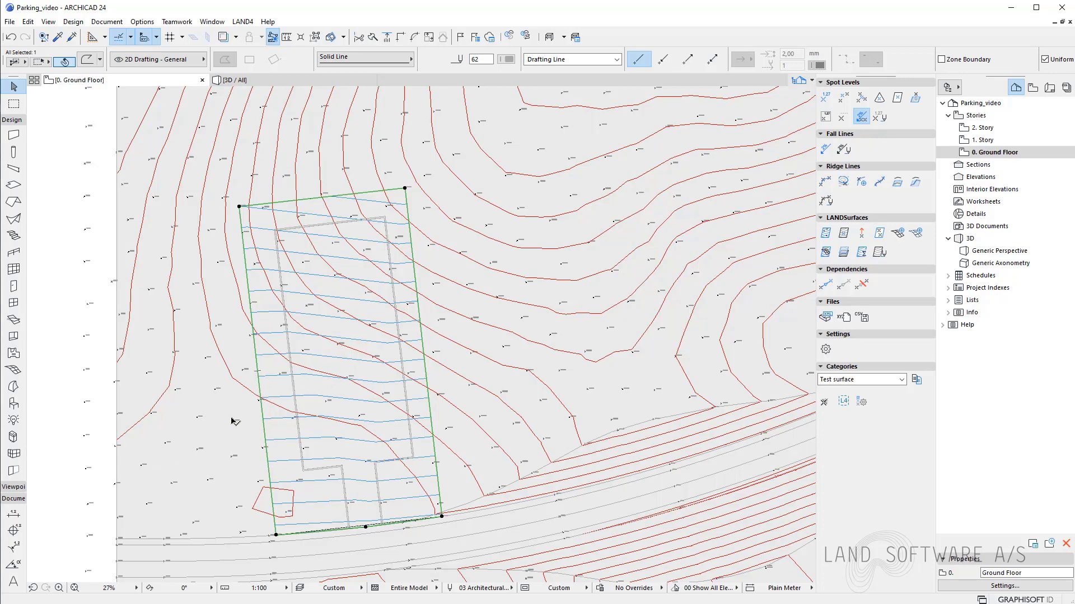
left_click(249, 426, "shift")
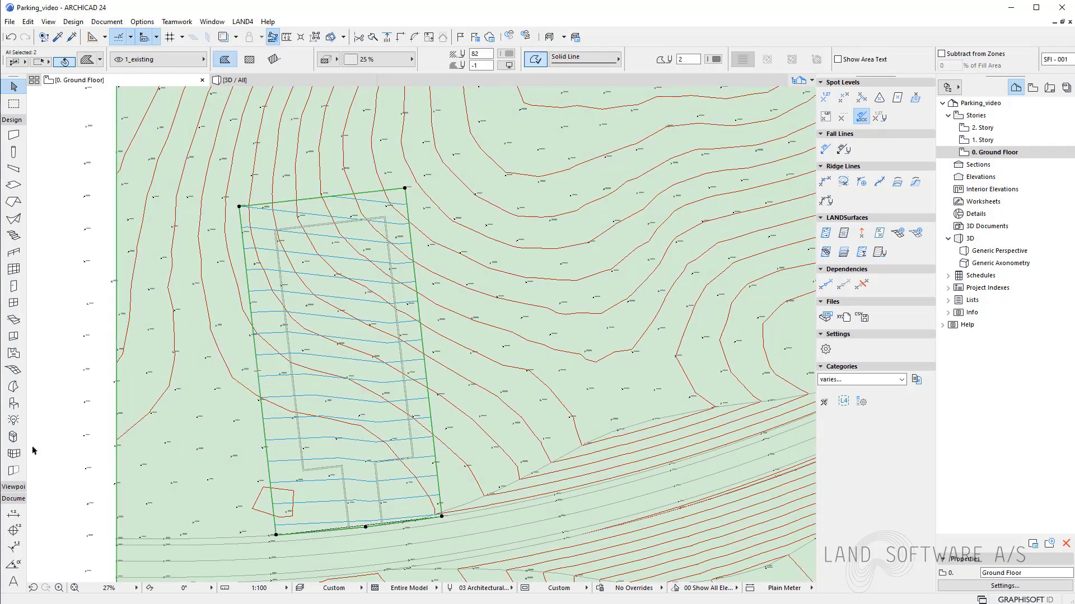
left_click(897, 185)
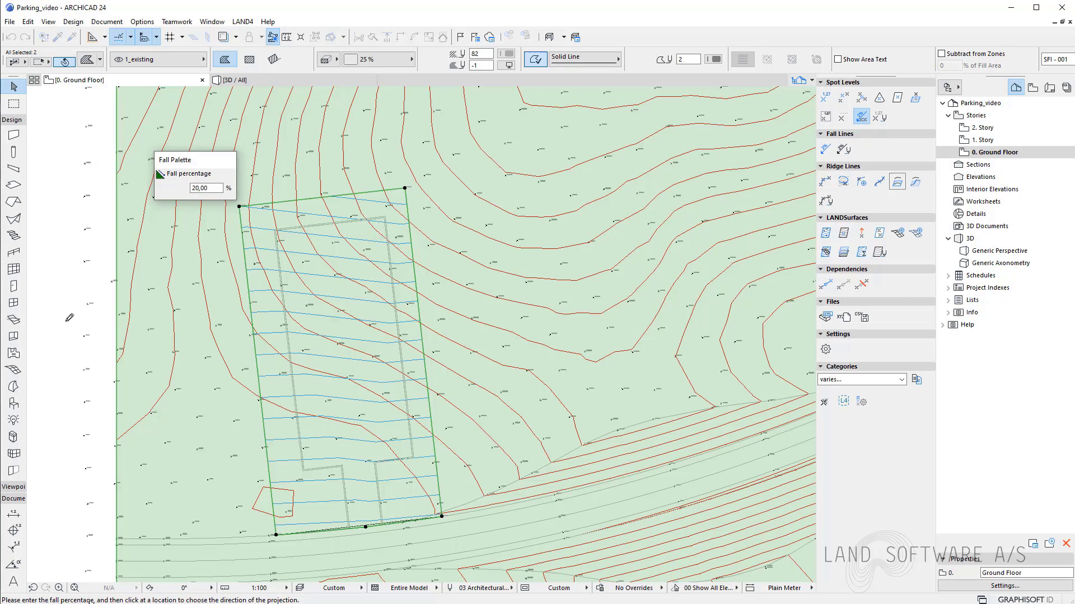
left_click(218, 188)
left_click_drag(195, 161, 112, 131)
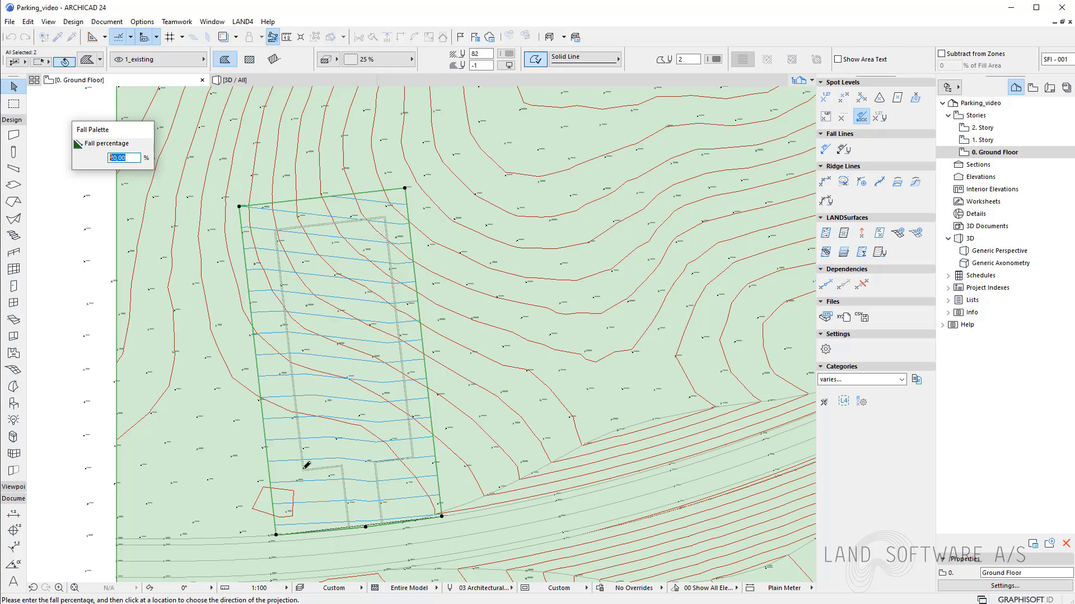
left_click(200, 331)
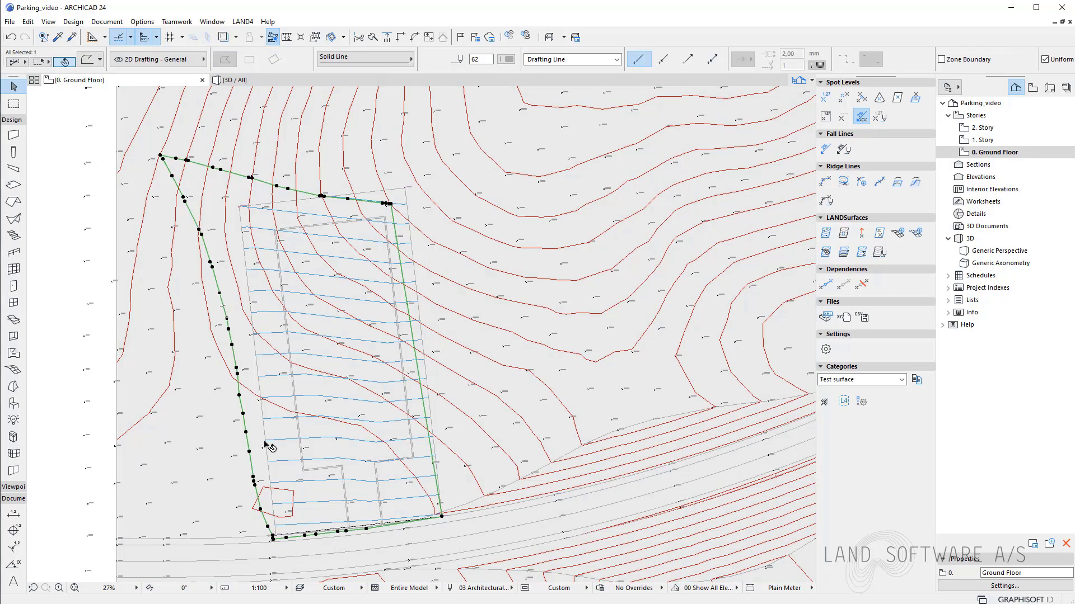
left_click(229, 473)
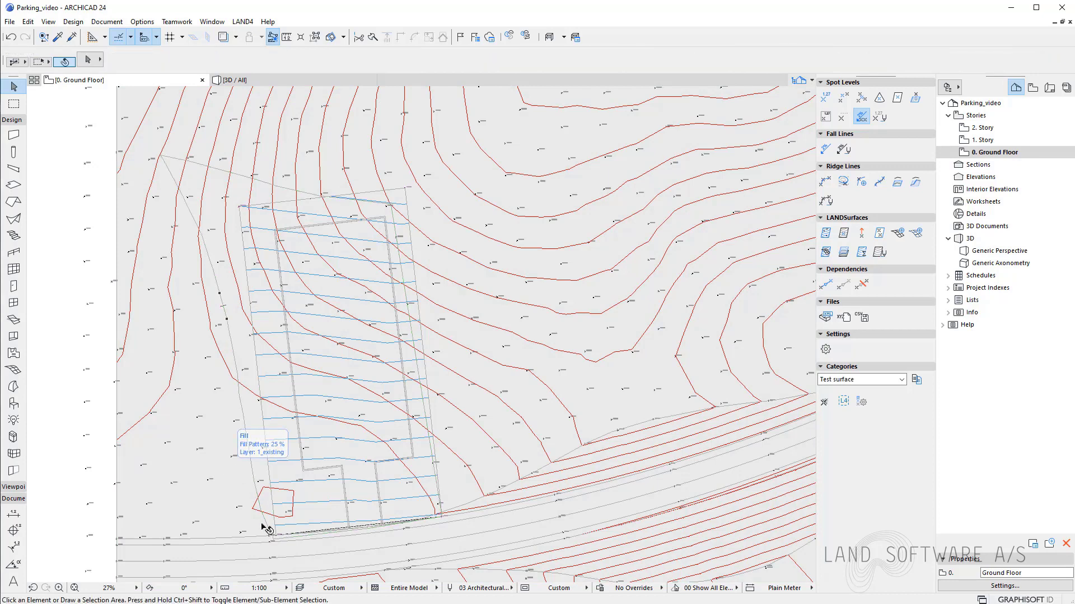
left_click(250, 461)
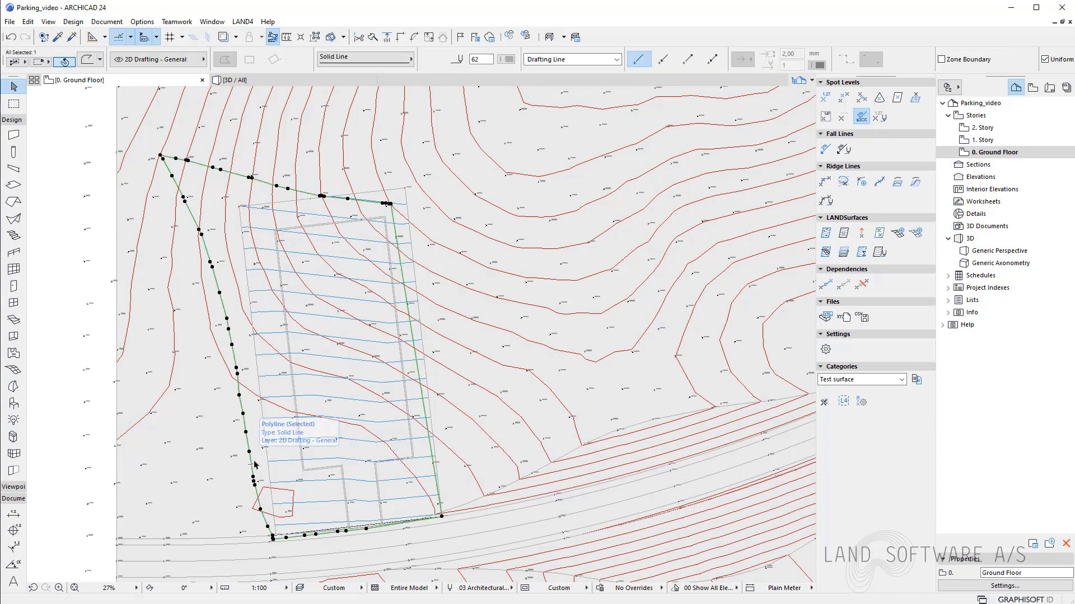
key("Delete")
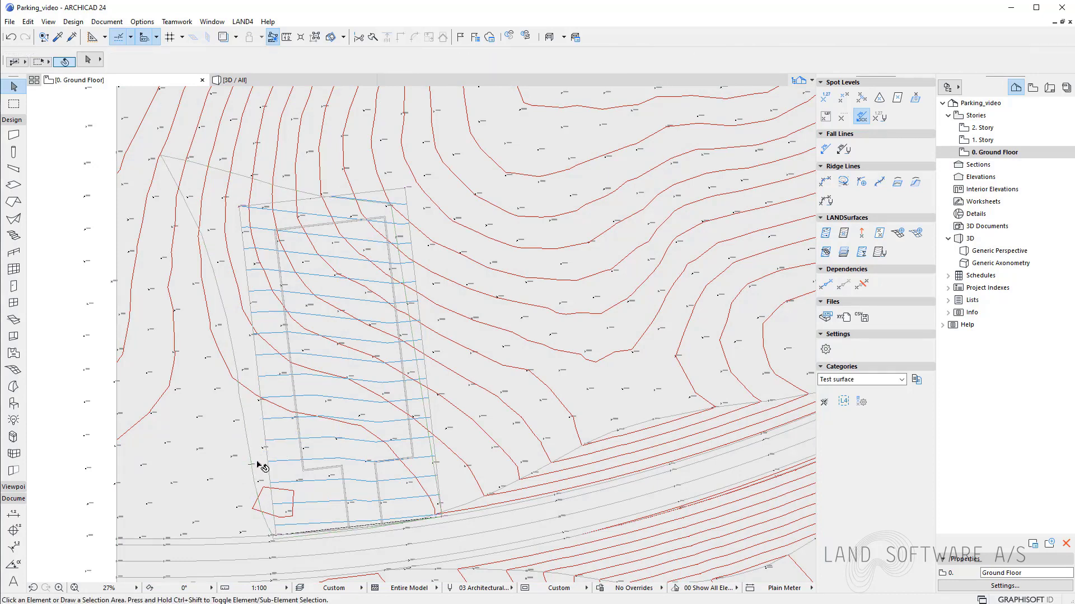
Step: Examine in 3D where the projected slope line meets the existing terrain along the test surface's left side
left_click(282, 79)
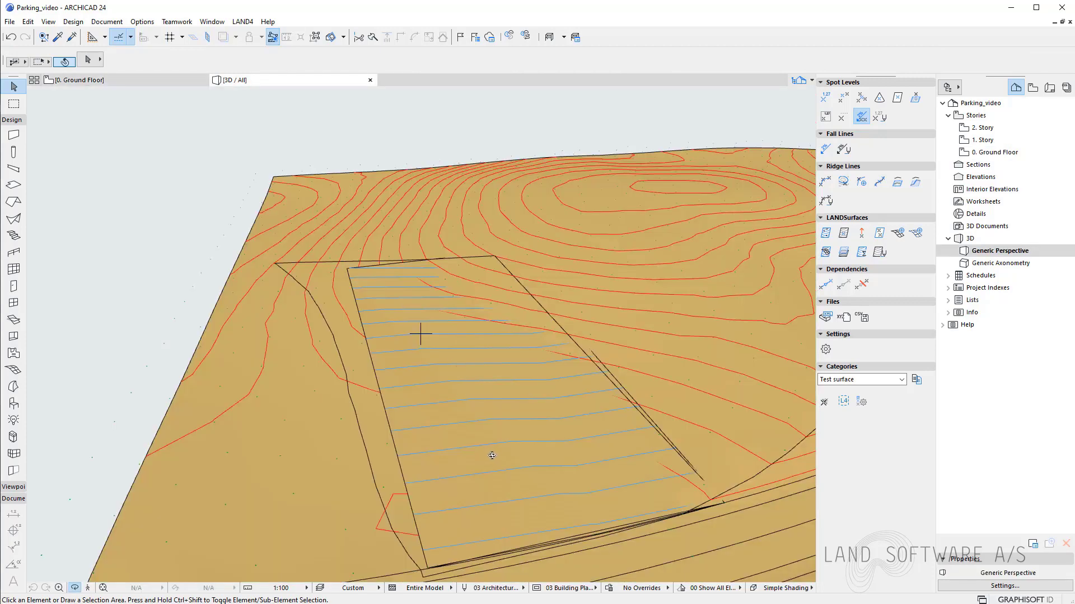
left_click_drag(487, 457, 381, 388)
scroll(371, 378, "up", 6)
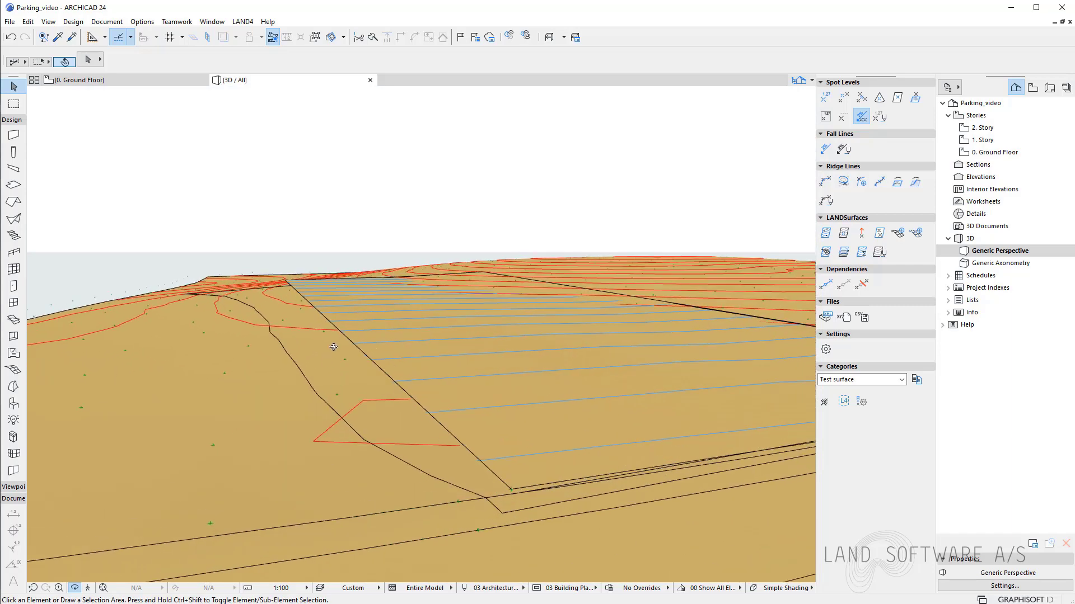
scroll(328, 400, "up", 5)
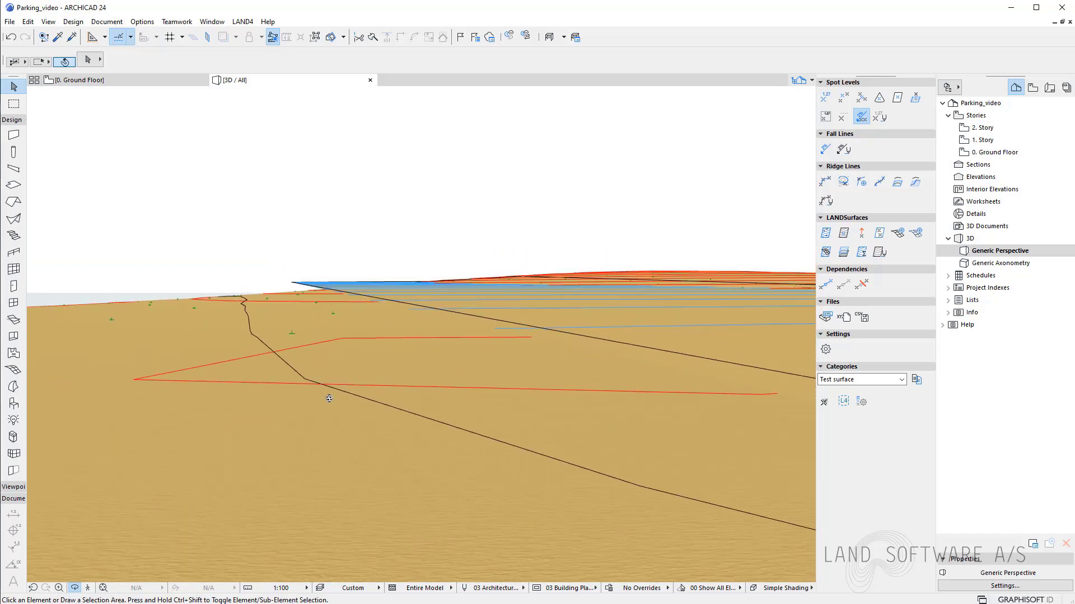
scroll(316, 398, "up", 4)
left_click_drag(310, 398, 214, 335)
scroll(288, 307, "down", 6)
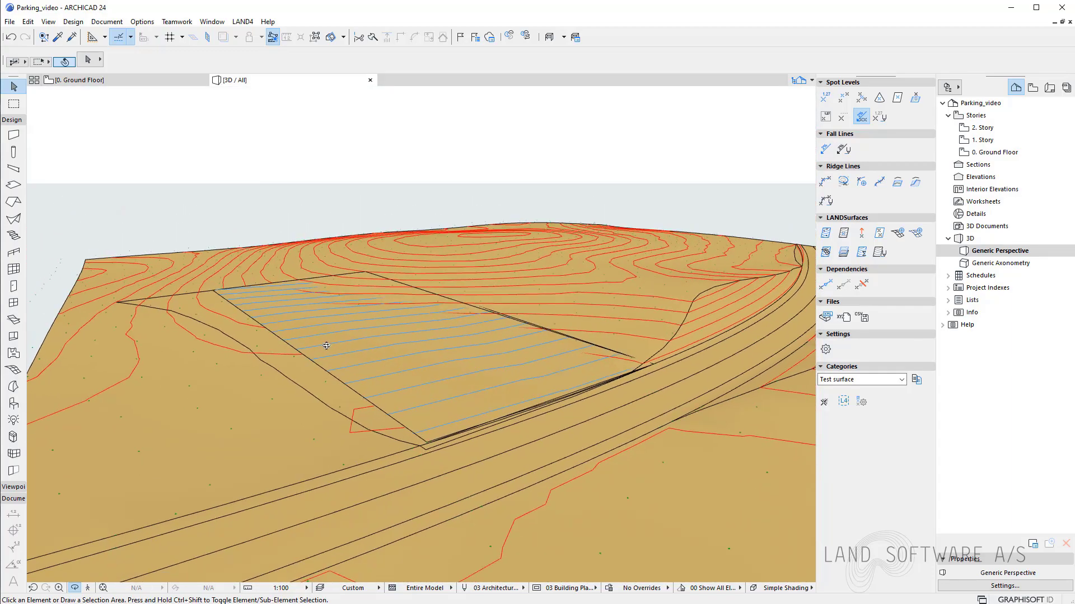
left_click_drag(331, 341, 313, 380)
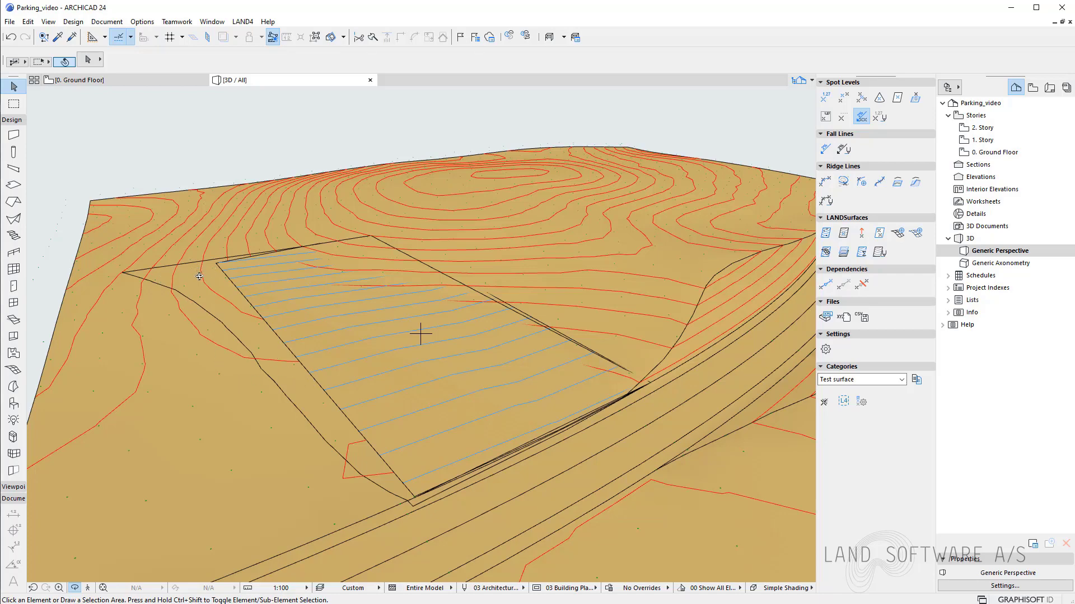
scroll(196, 271, "up", 5)
left_click_drag(240, 370, 277, 385)
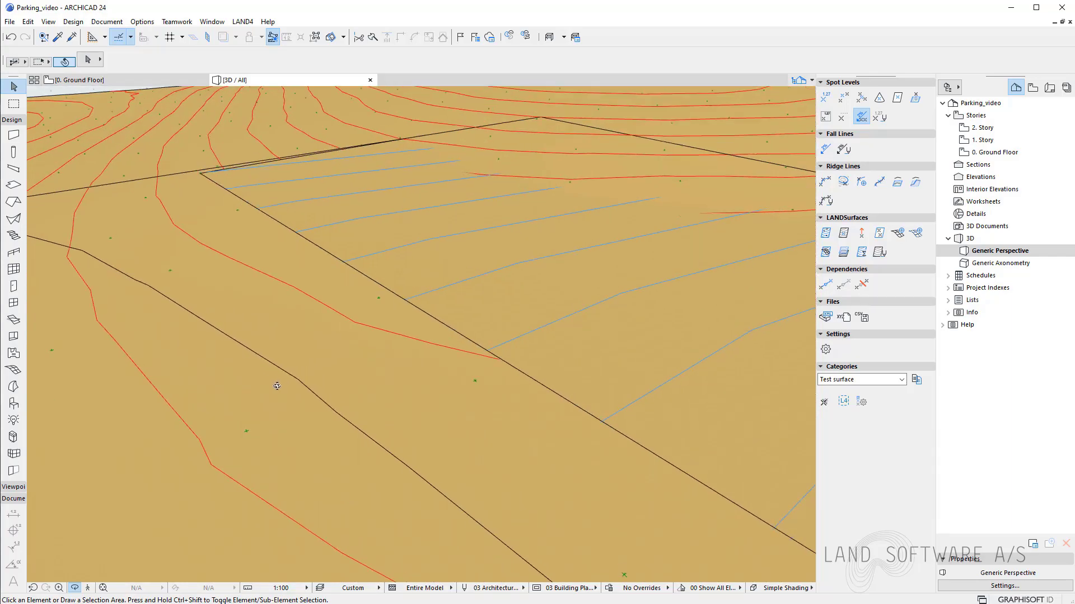
left_click_drag(224, 407, 194, 355)
scroll(194, 355, "down", 3)
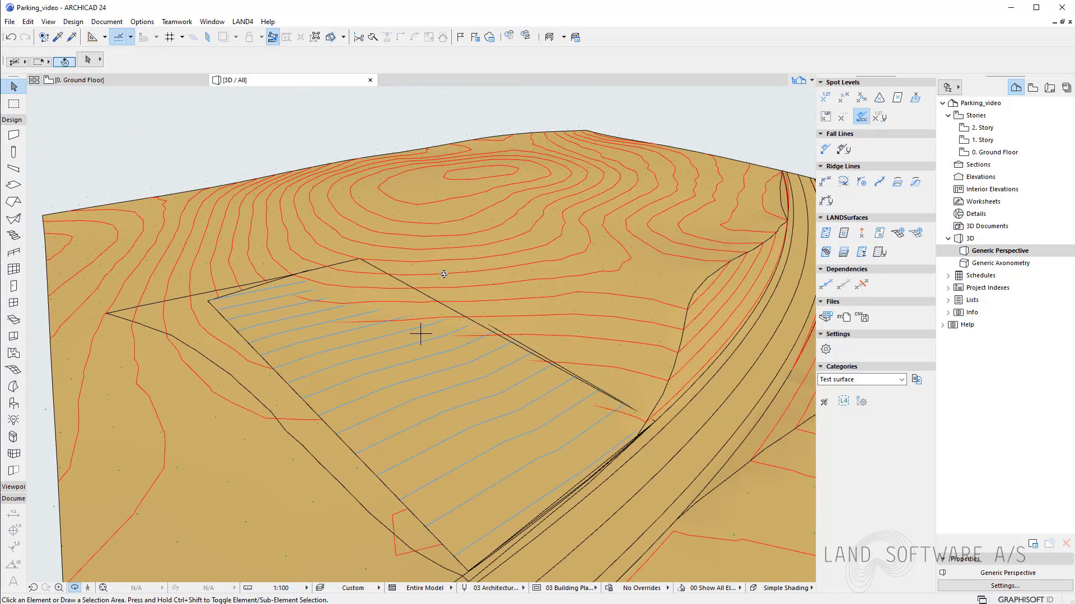
Step: Back on the ground floor plan, project the test surface's outline onto the existing terrain at a 25 % fall towards its right side
left_click(170, 84)
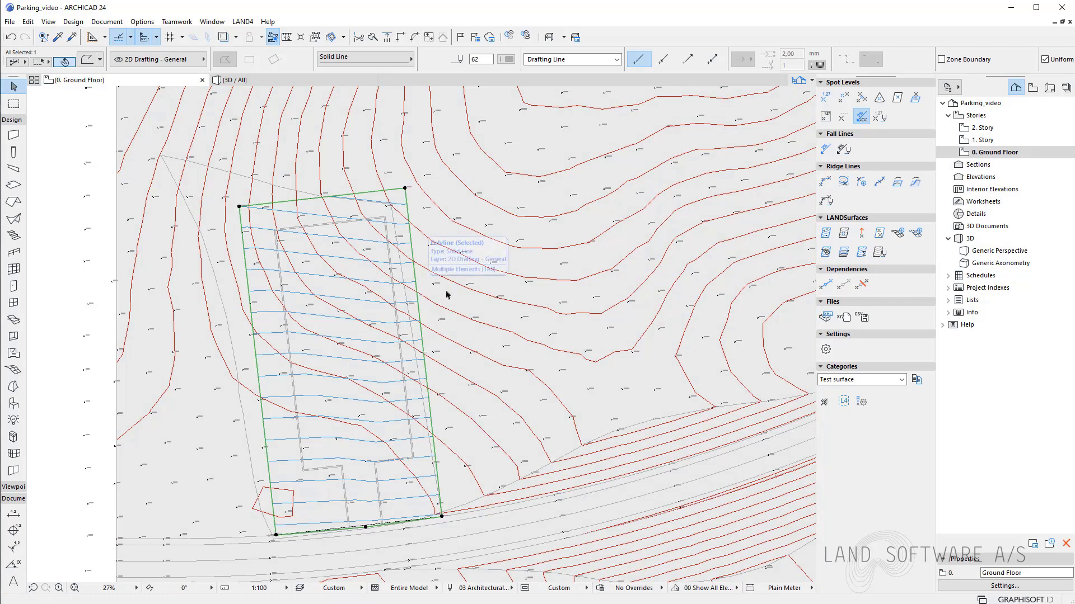
left_click(464, 298)
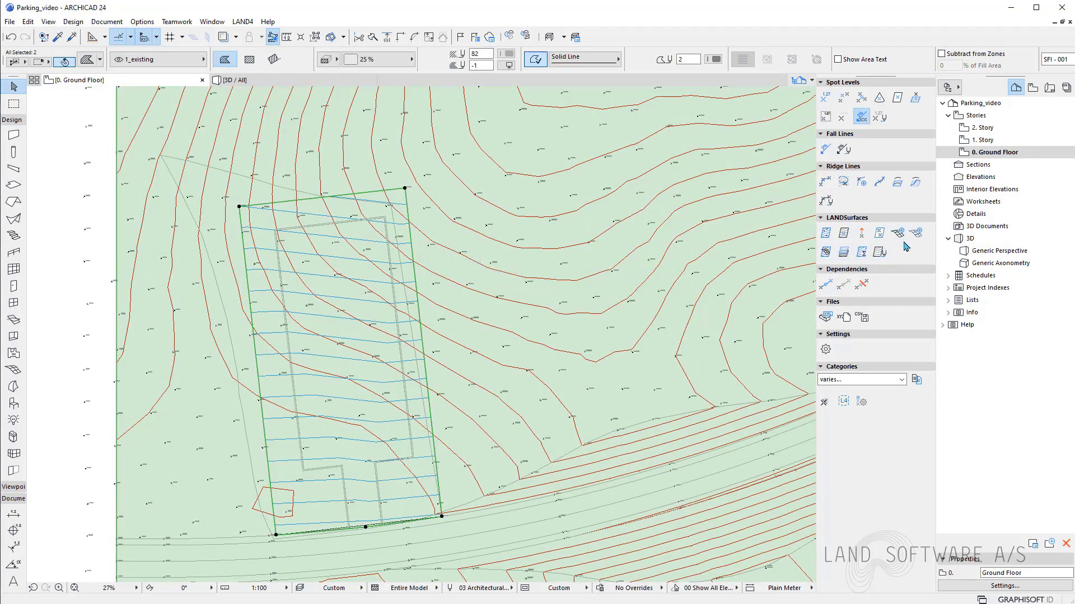
left_click(899, 185)
left_click(124, 157)
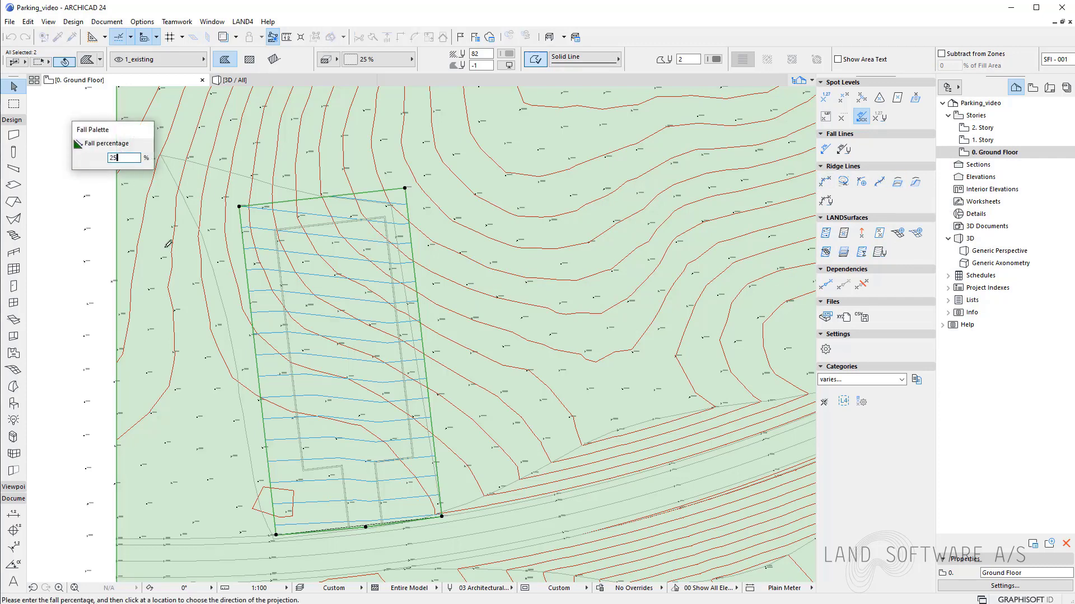
left_click(488, 245)
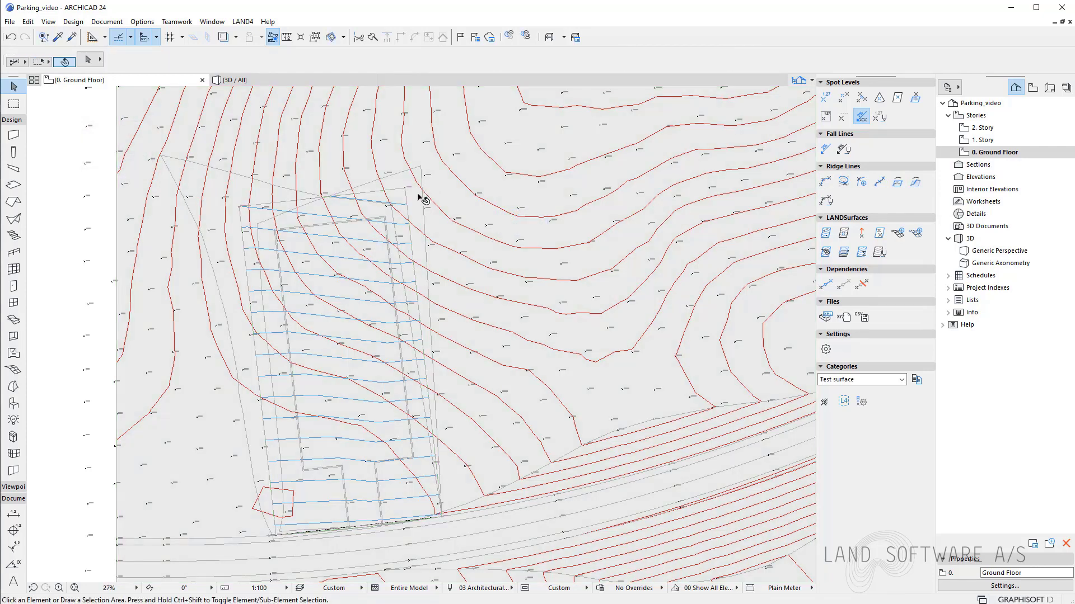
left_click(423, 199)
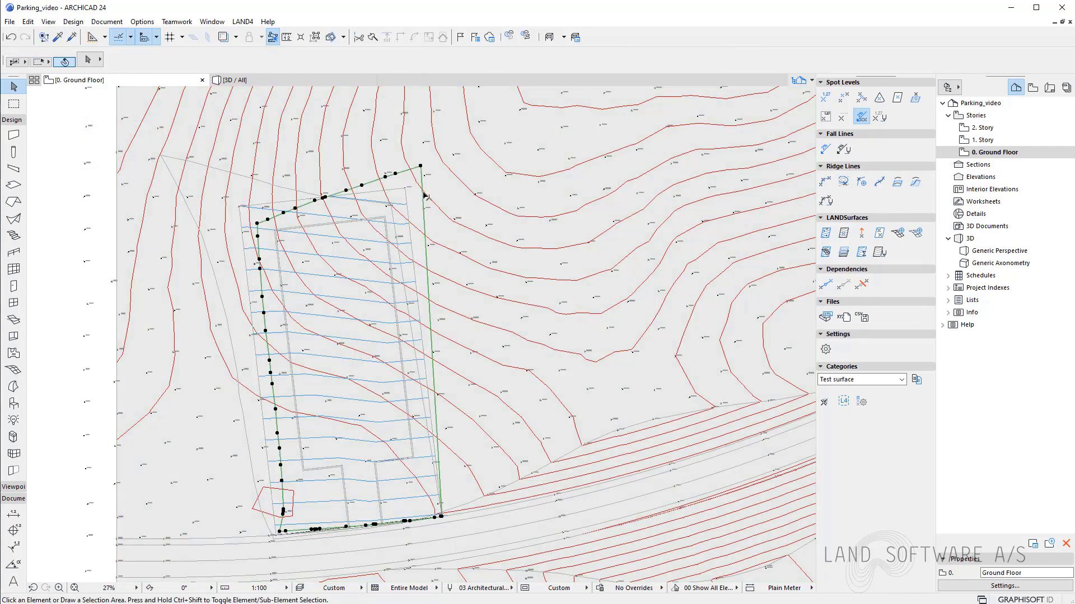
left_click(487, 271)
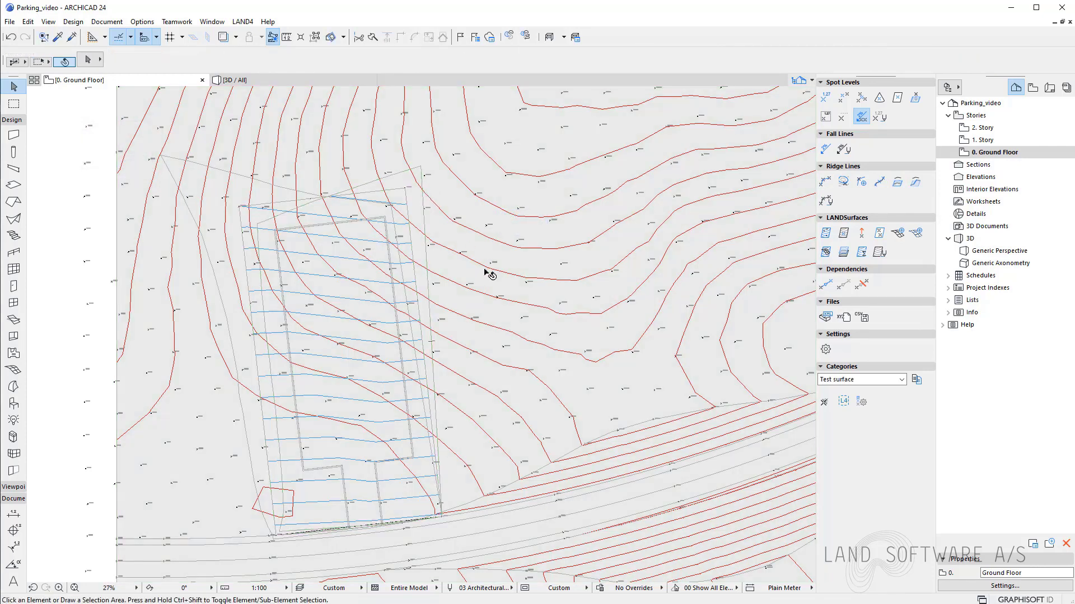
left_click(423, 224)
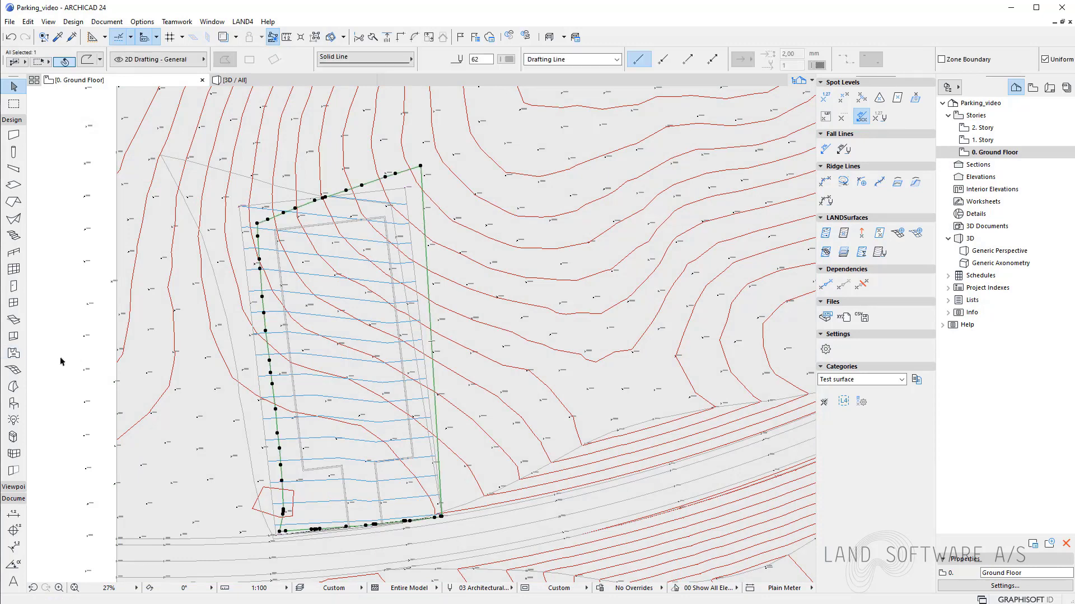
key("Escape")
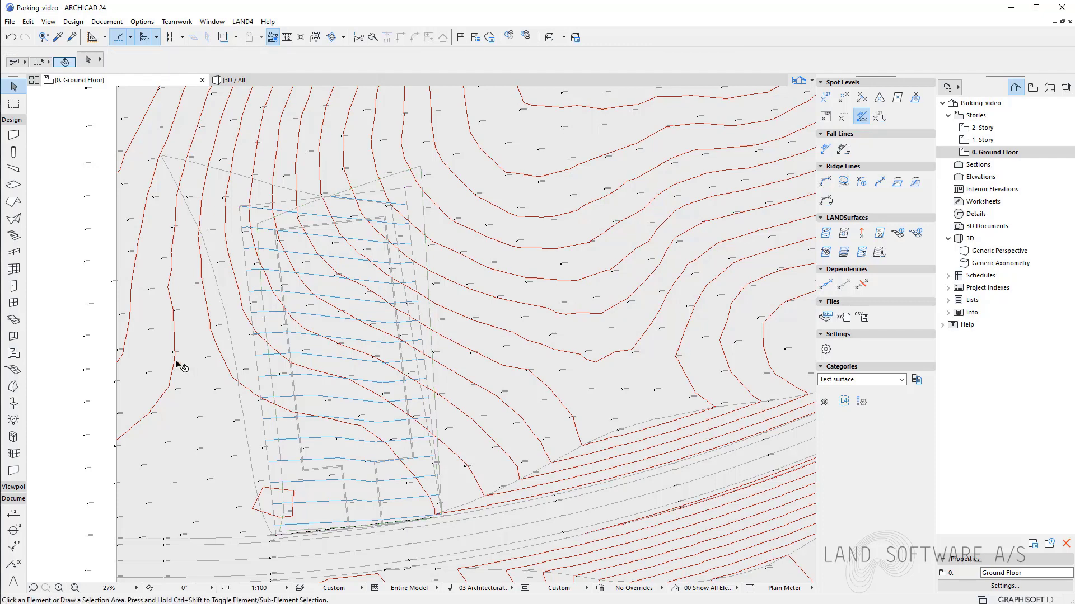
Step: Project the test surface's outline onto the existing terrain at a 25 % fall towards its left side
left_click(248, 284)
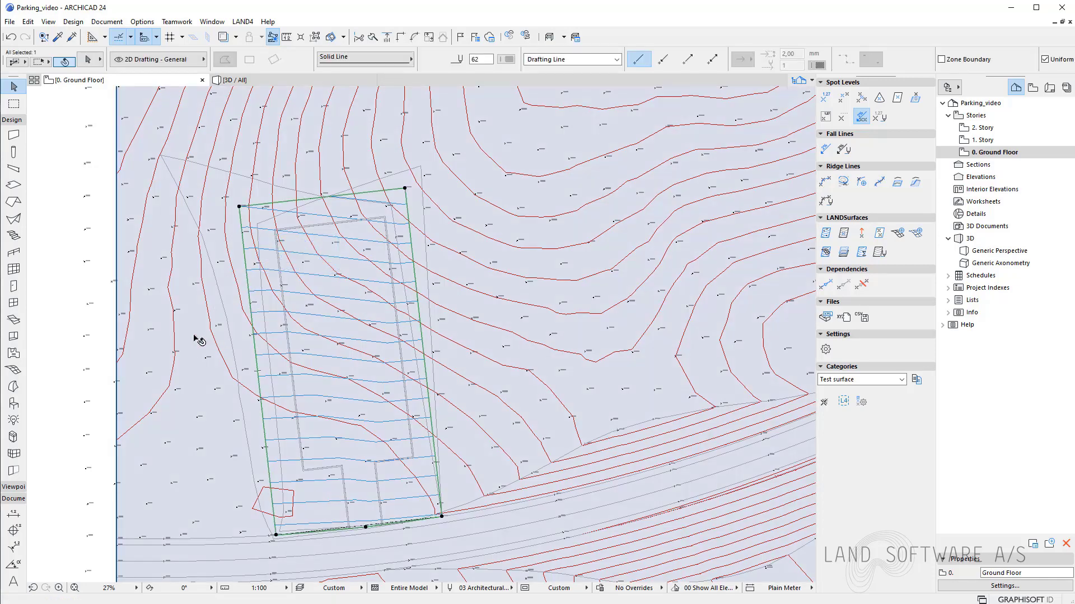
left_click(199, 340, "shift")
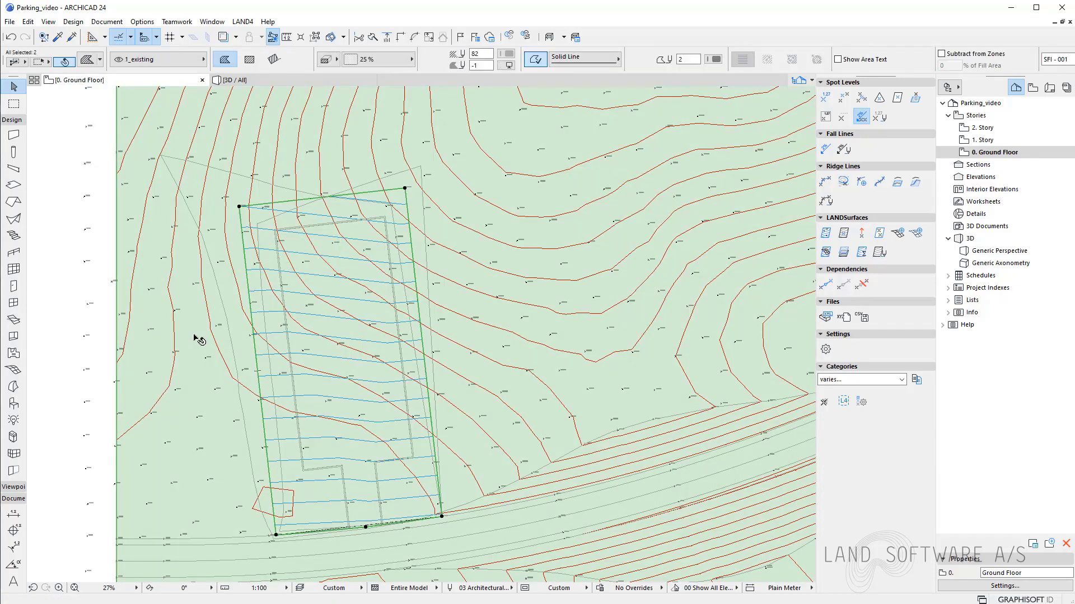
left_click(897, 183)
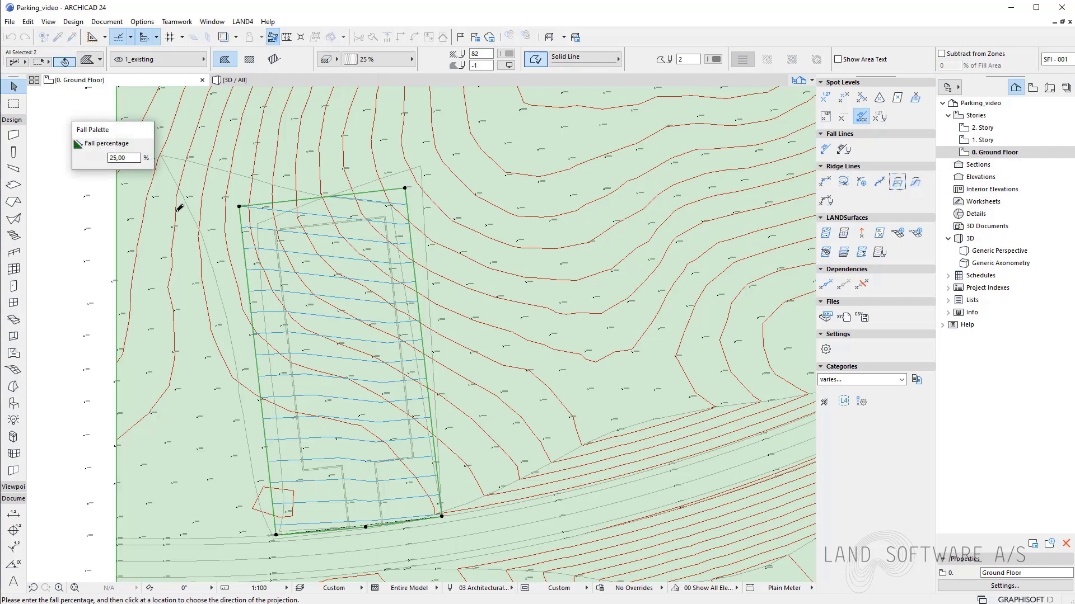
left_click(155, 234)
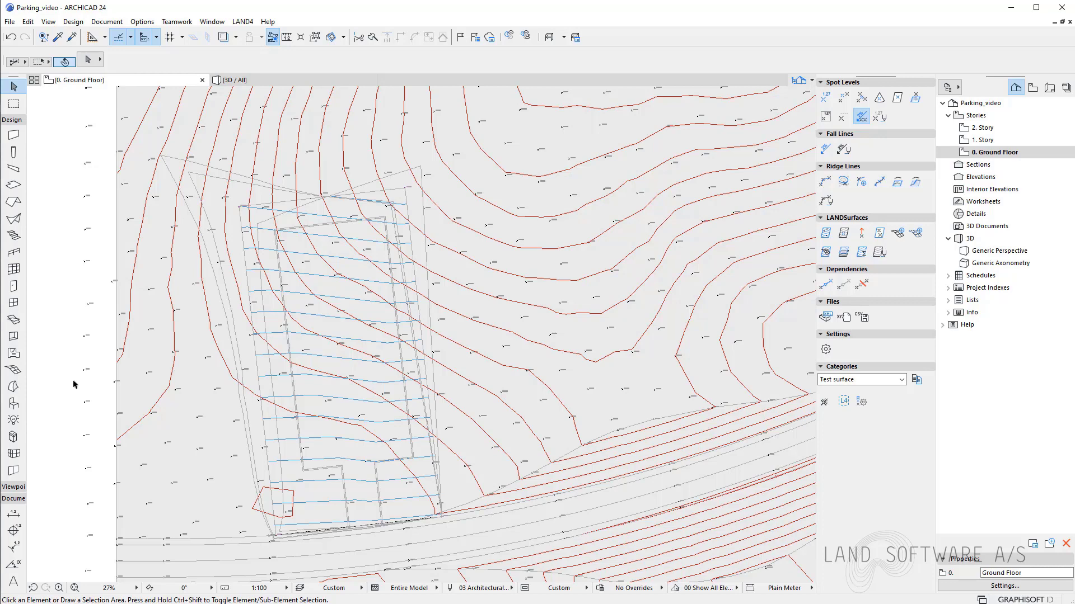
key("ctrl+apostrophe")
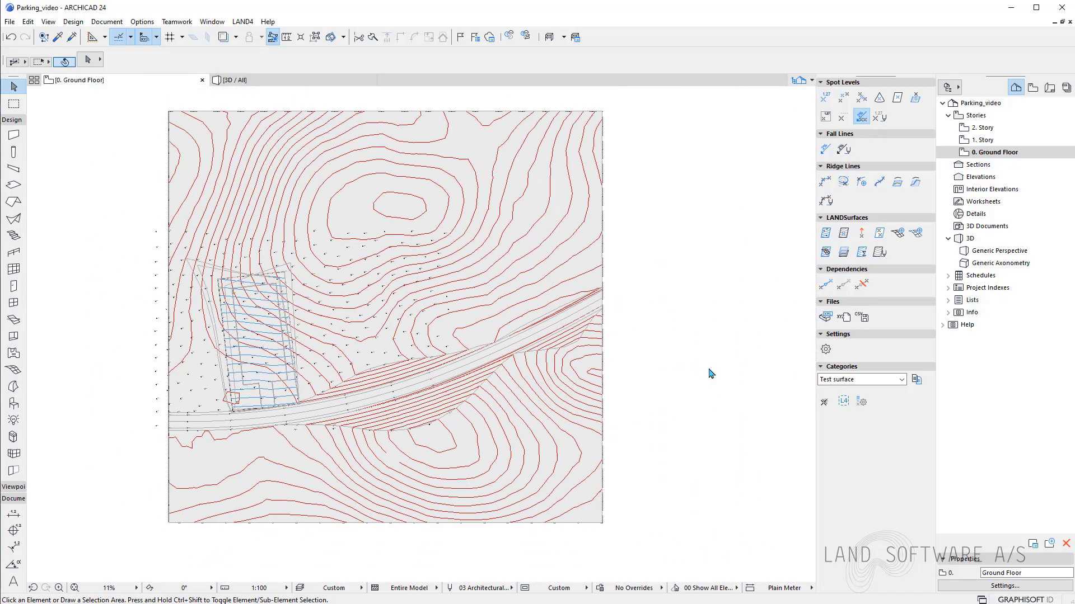